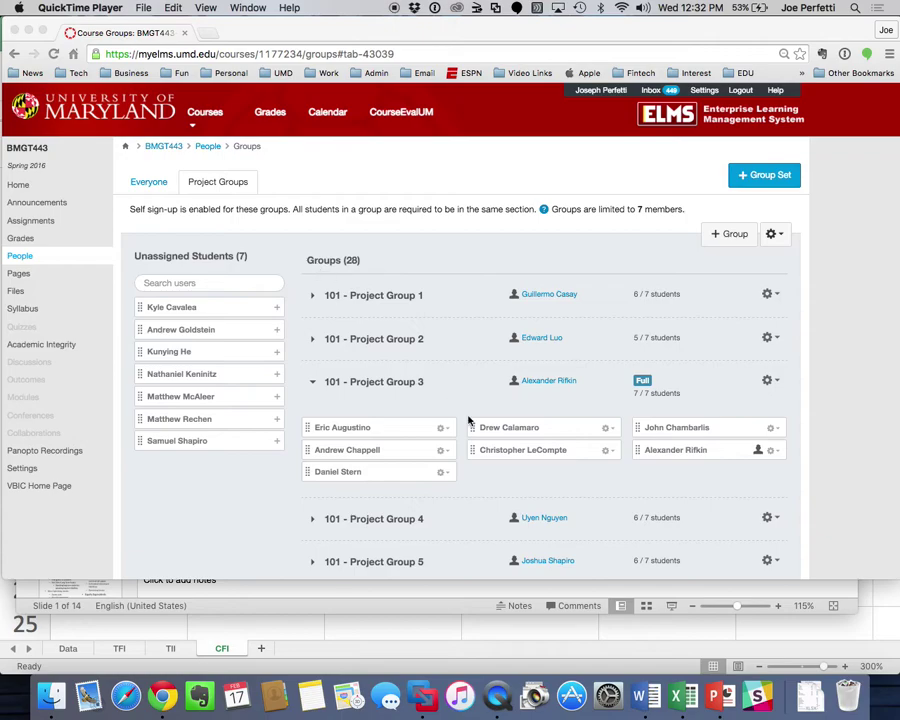
Switch from the ELMS Project Groups page to the Lecture 3 PowerPoint deck.
left_click(720, 697)
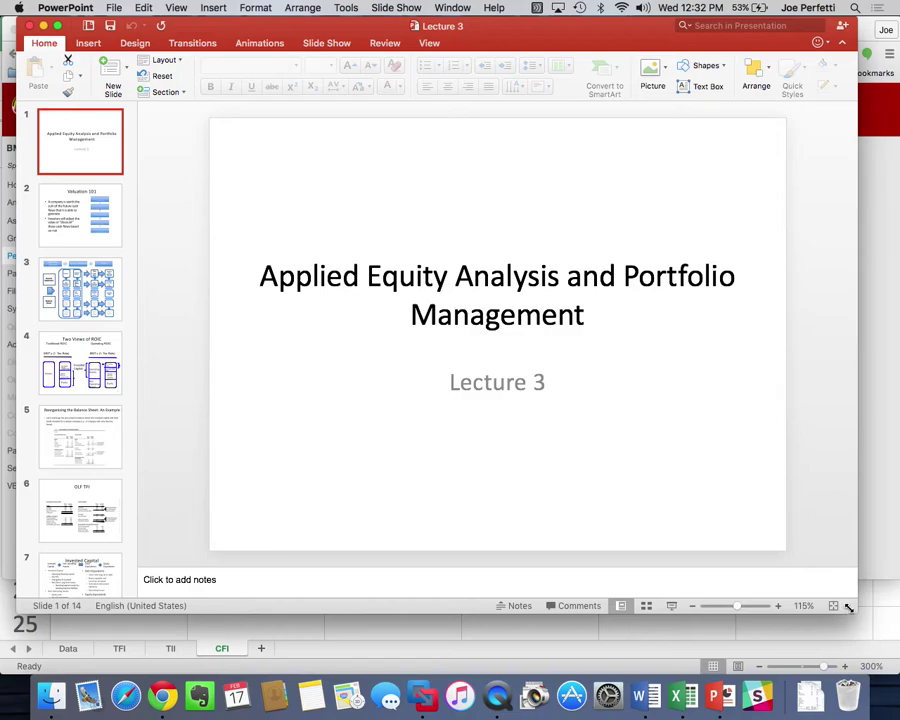
Enlarge the presentation window and advance to slide 2, 'Valuation 101'.
left_click_drag(861, 625, 882, 654)
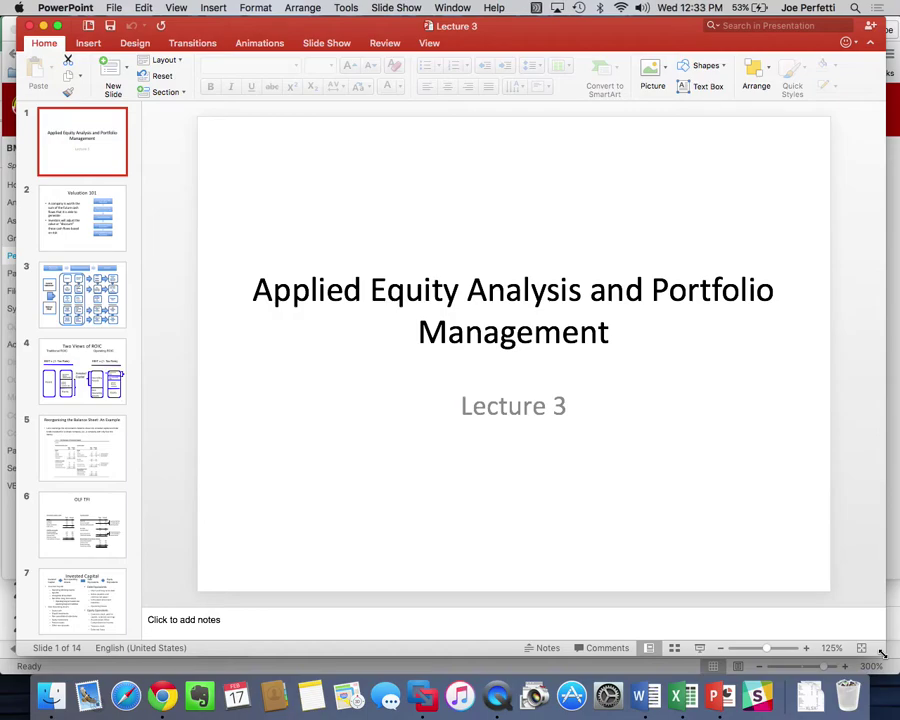
key("Down")
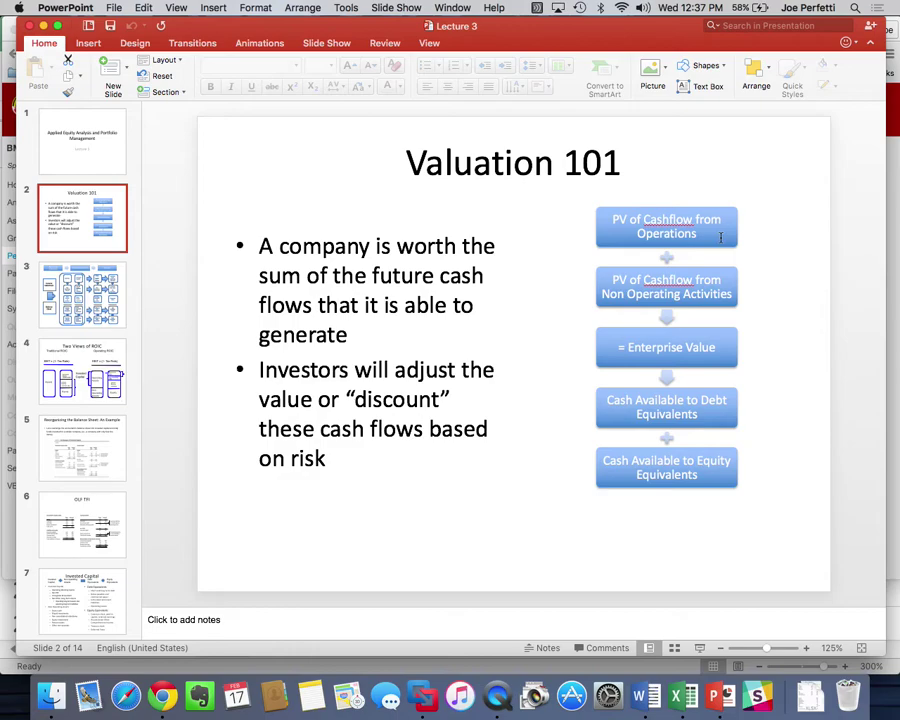
Advance to slide 3, the accounting-to-economic-statements valuation diagram.
key("Down")
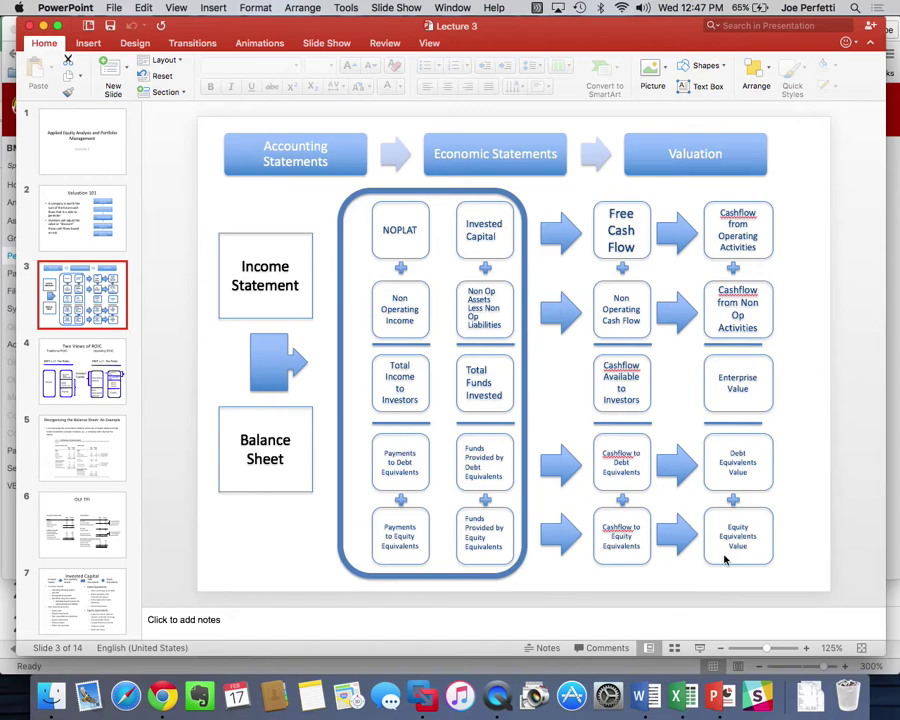
Advance to slide 4, 'Two Views of ROIC', traditional versus operating ROIC.
key("Down")
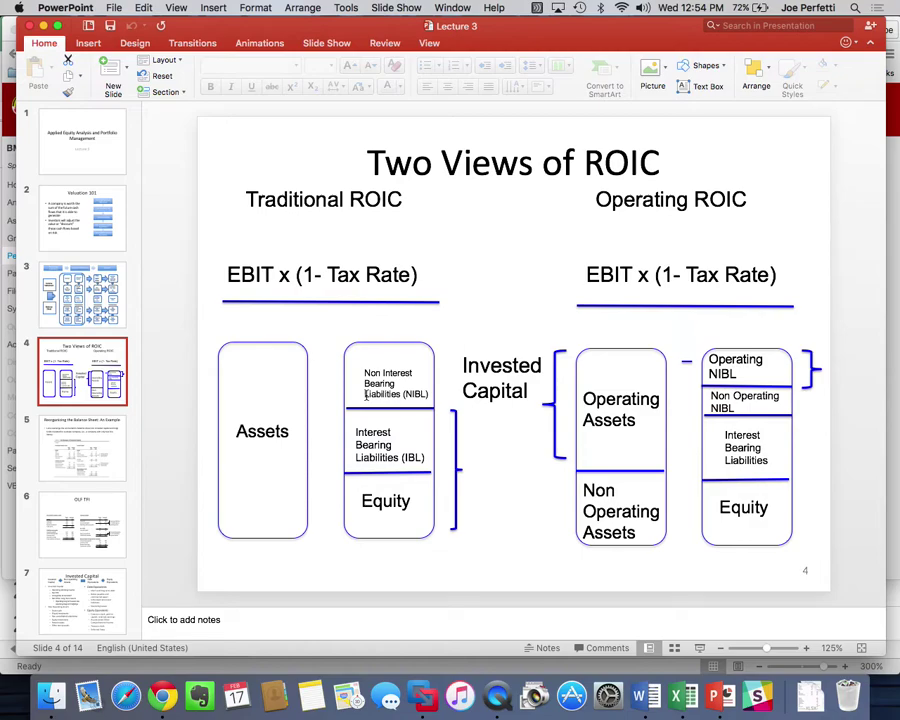
Unlock the Windows 10 virtual machine with the account password to reach its desktop.
left_click(427, 696)
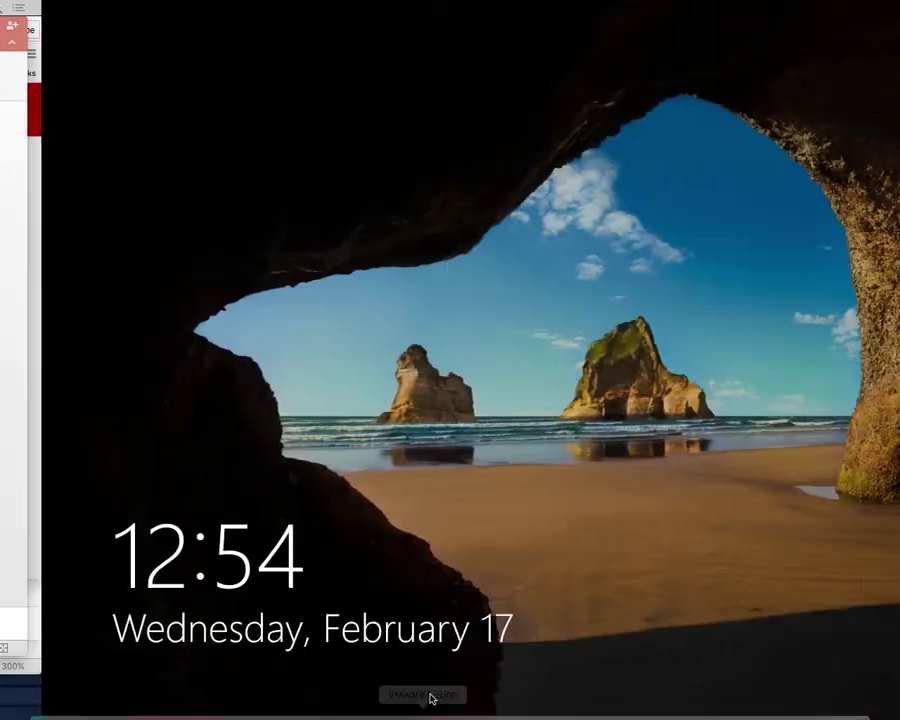
left_click(430, 575)
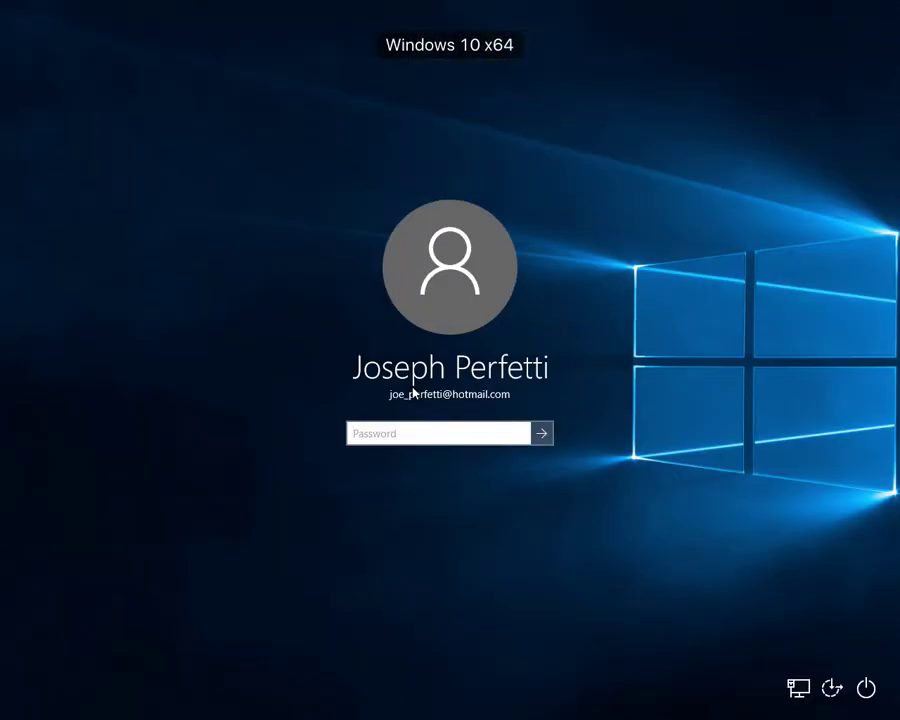
type("•••••••••")
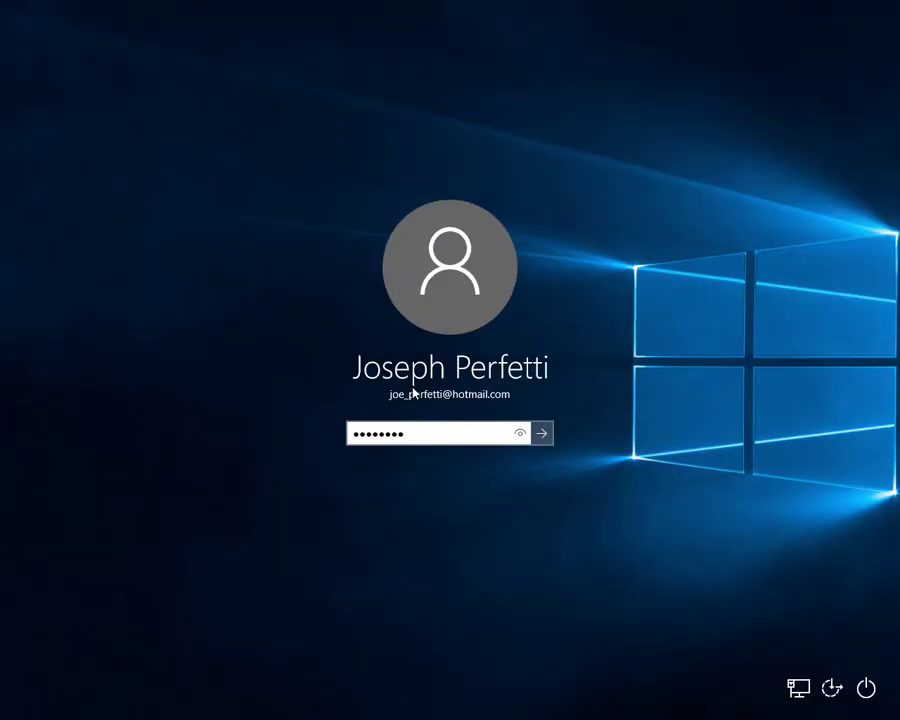
type("•")
key("Return")
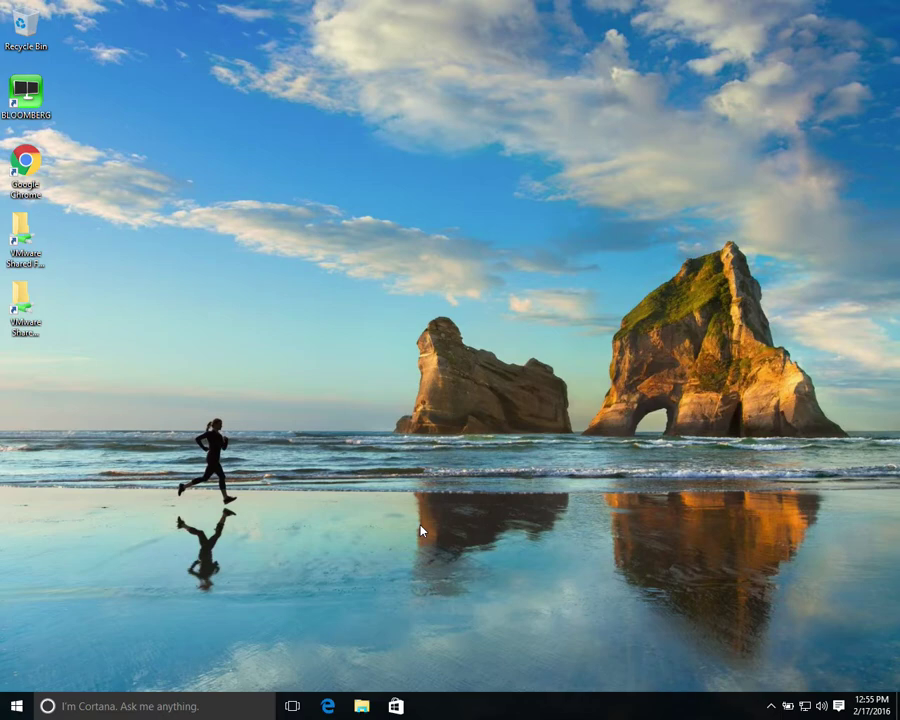
Launch the Bloomberg terminal and enter the login name and password on its sign-in form.
double_click(28, 92)
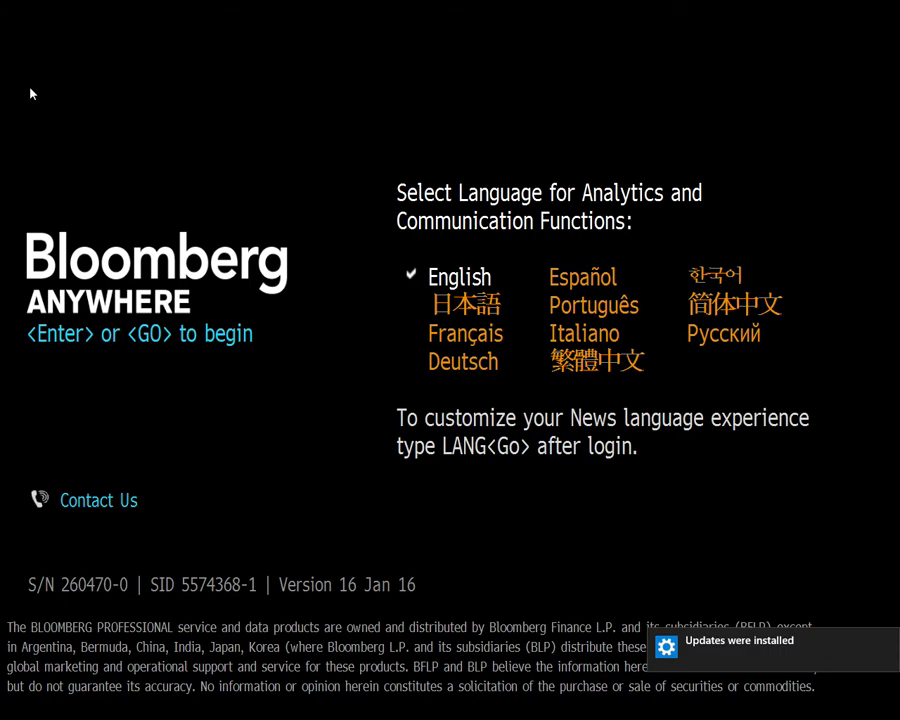
key("Return")
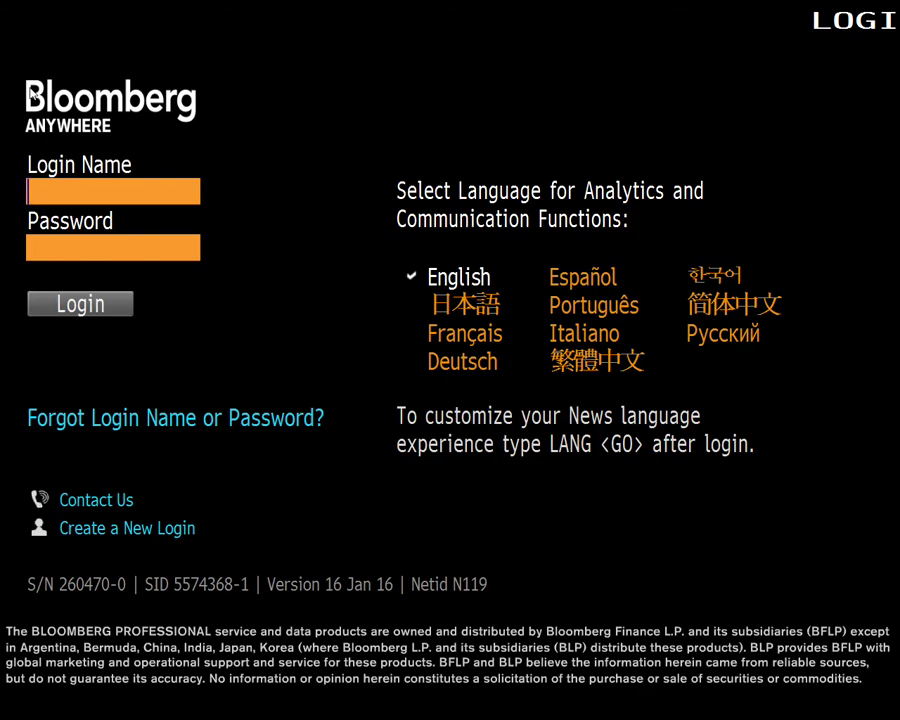
key("Tab")
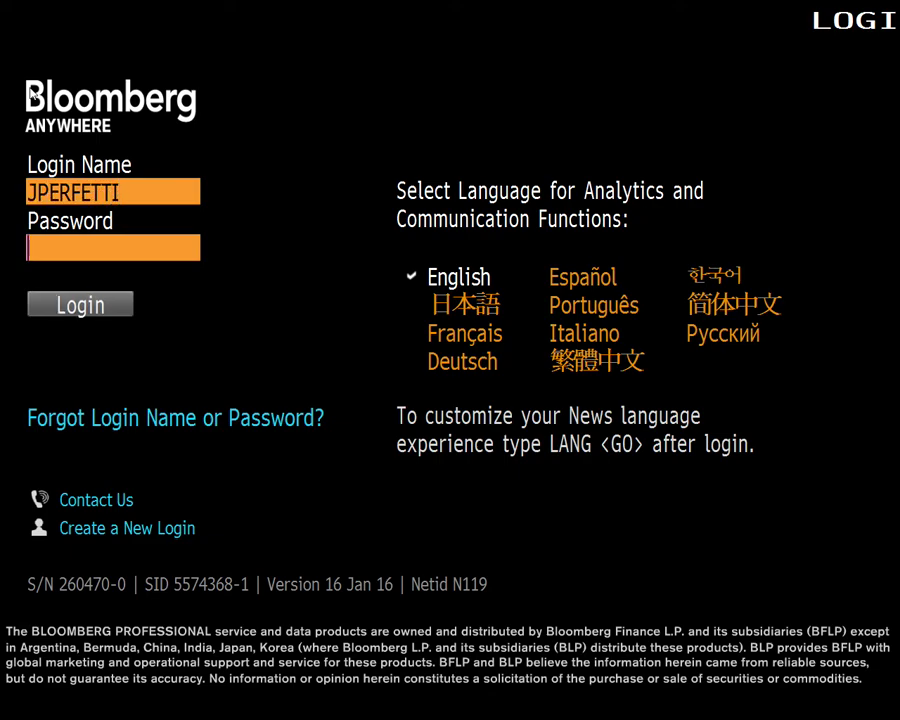
type("********")
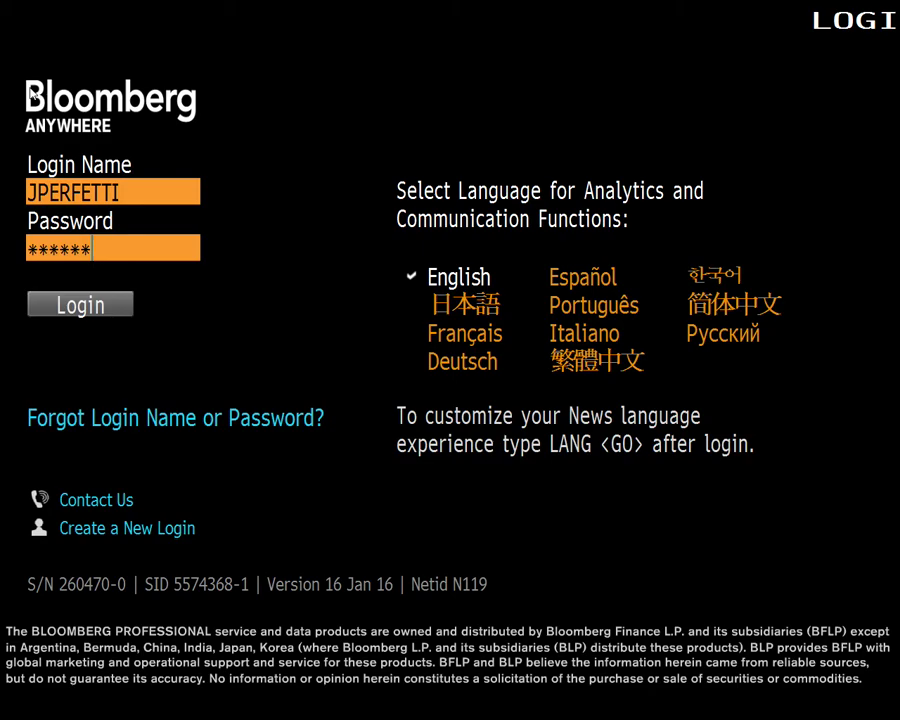
Submit the login, then enter the 4-character B-Unit code to reach the welcome screen.
key("Return")
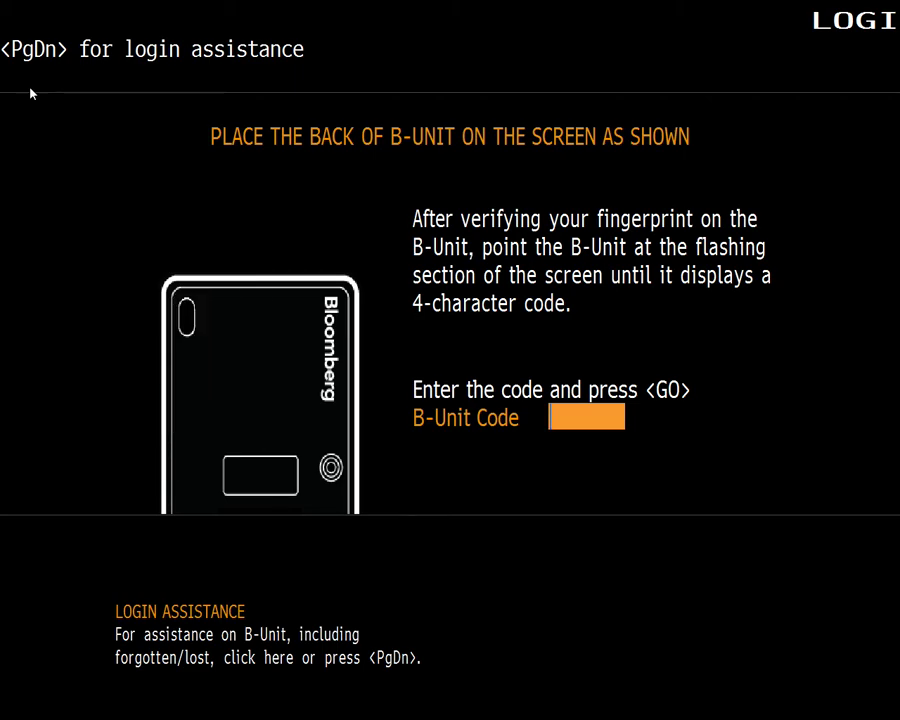
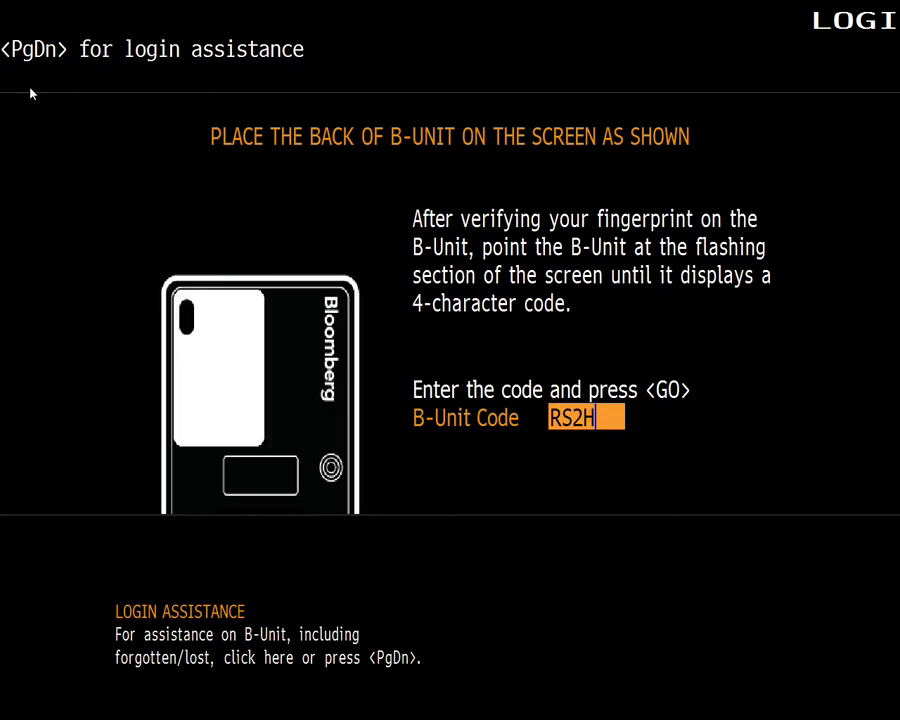
key("Return")
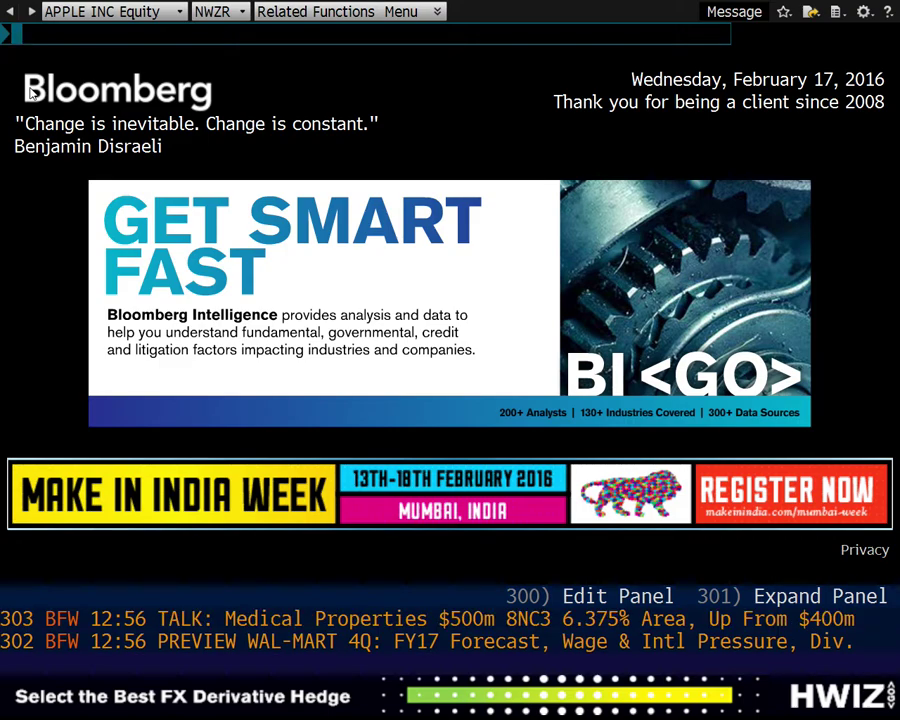
Load TAP US Equity as the security and run RV for its beverage peer comparison.
type("TAP")
key("Down")
key("Down")
key("Down")
key("Down")
key("Down")
key("Down")
key("Down")
key("Down")
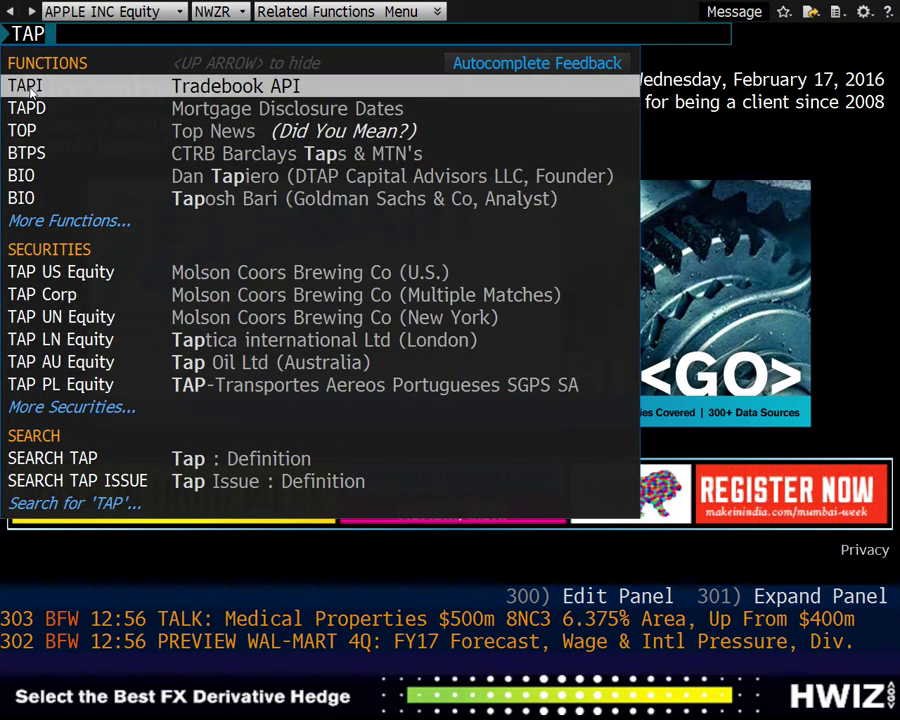
key("Escape")
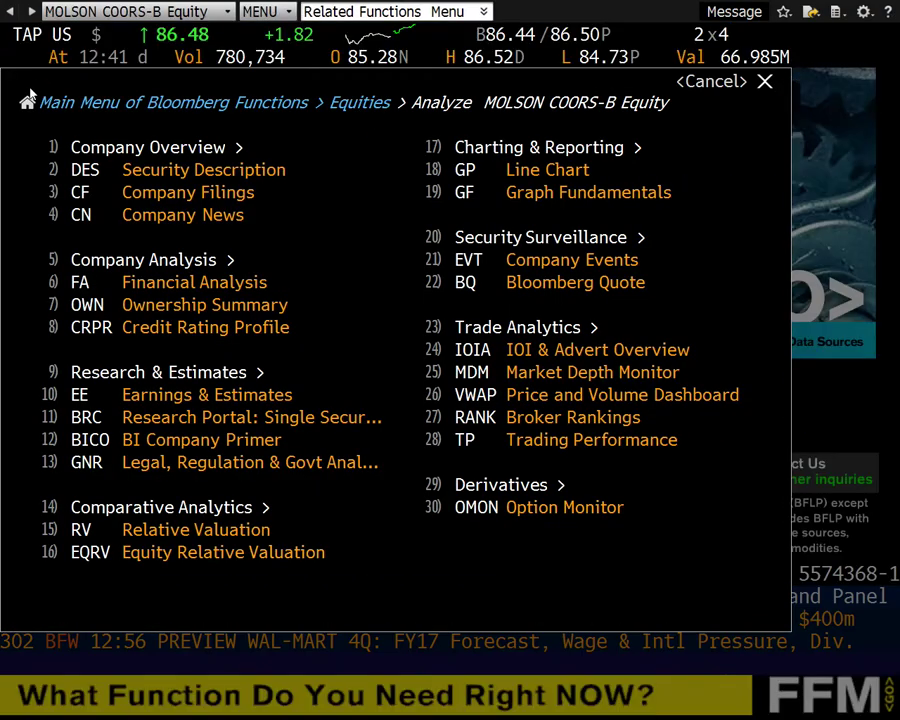
type("RV")
key("Return")
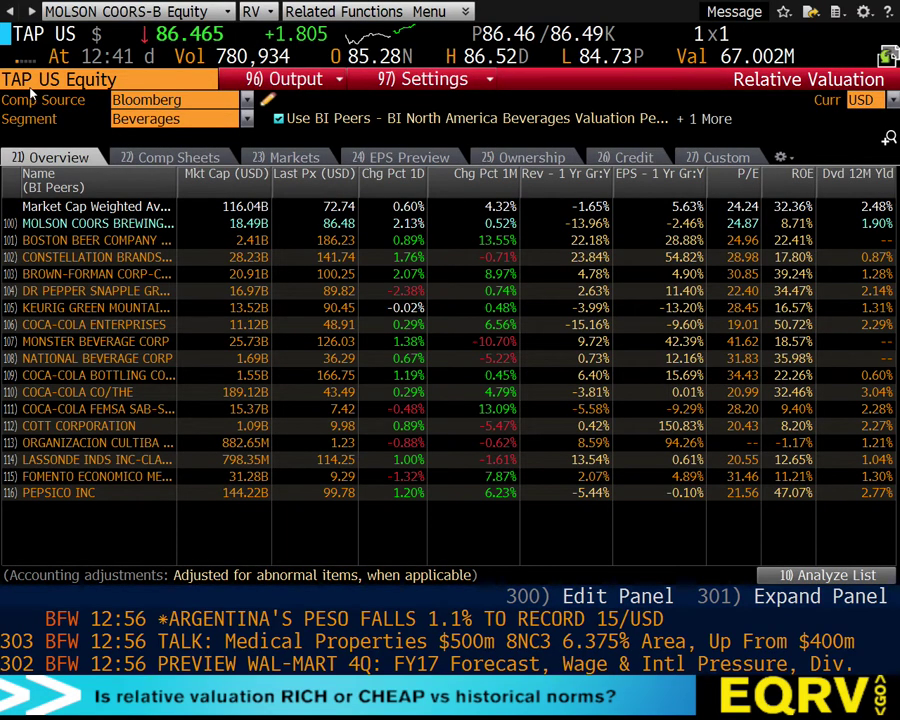
left_click(714, 156)
left_click(262, 196)
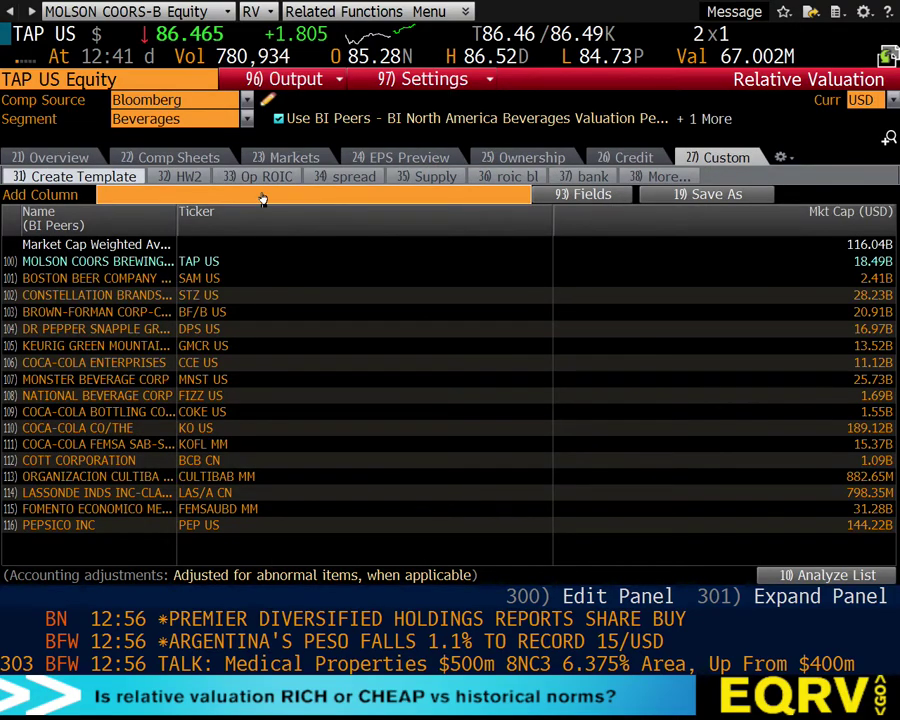
type("roic")
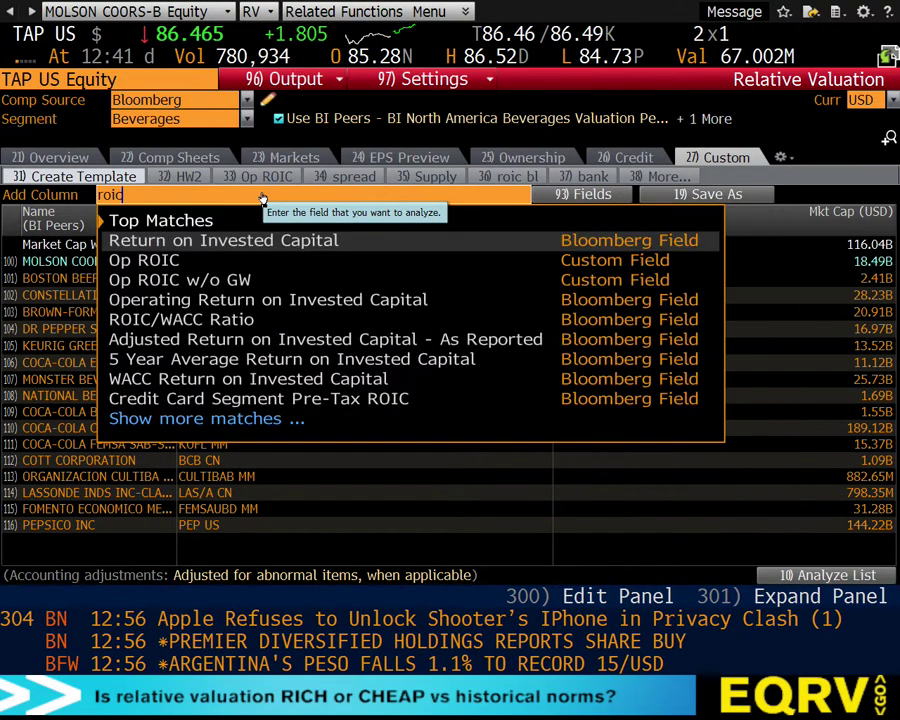
left_click(297, 241)
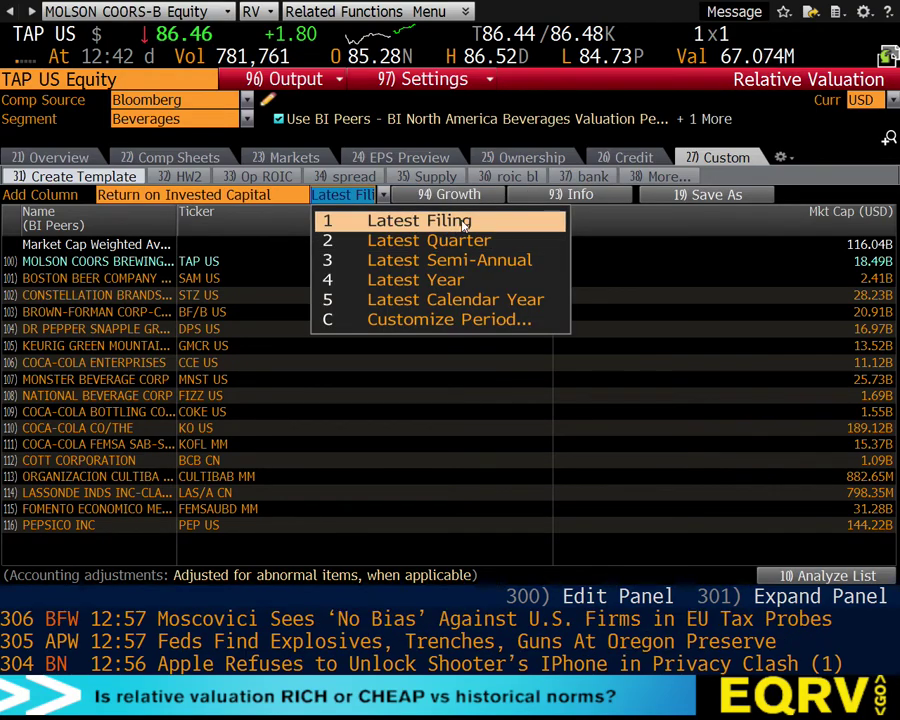
left_click(412, 220)
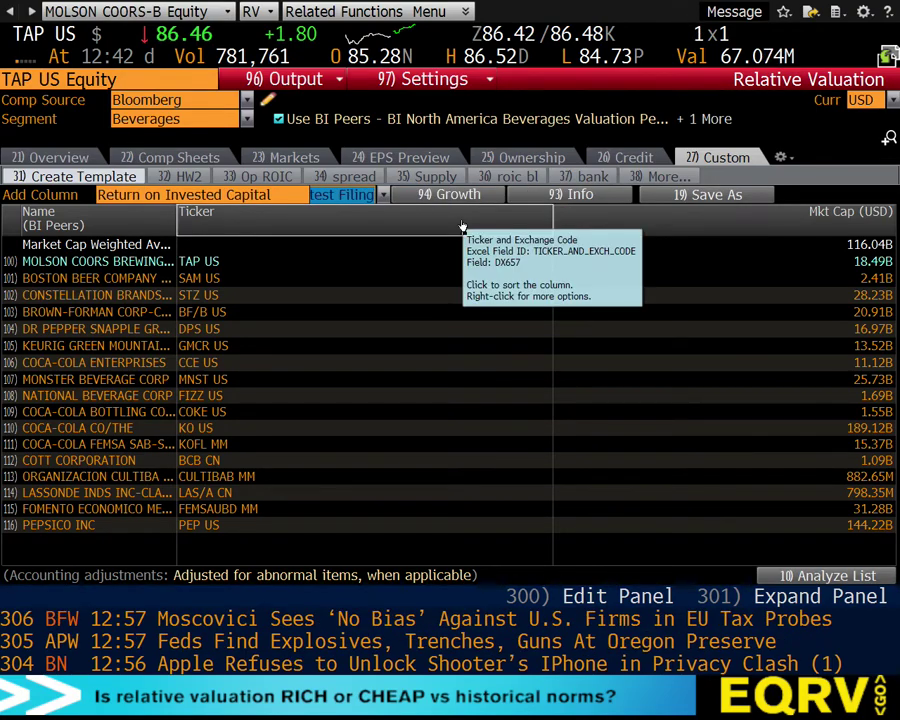
key("Return")
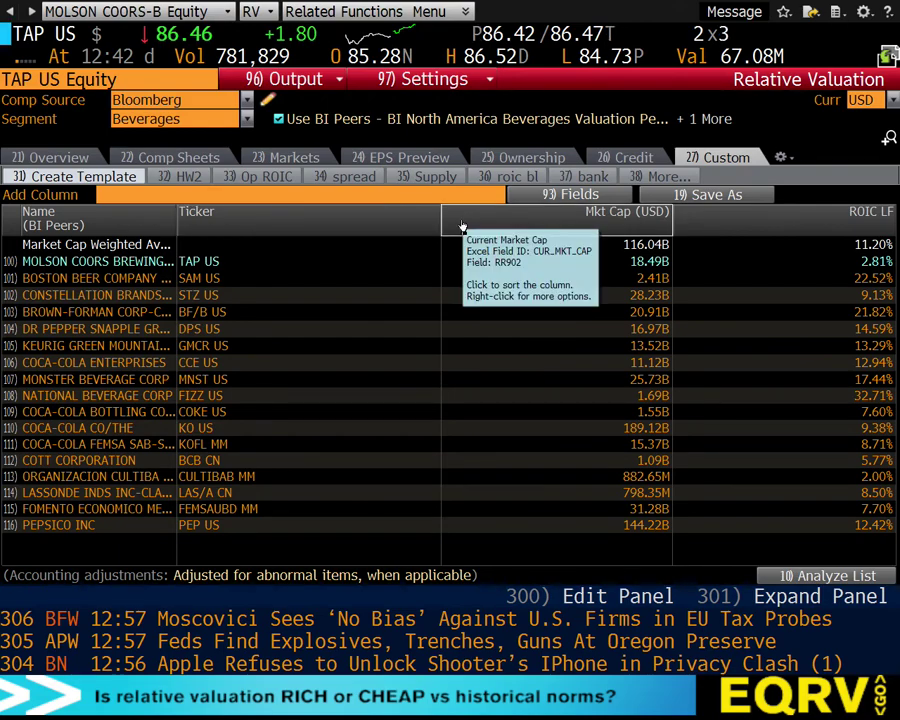
left_click(664, 262)
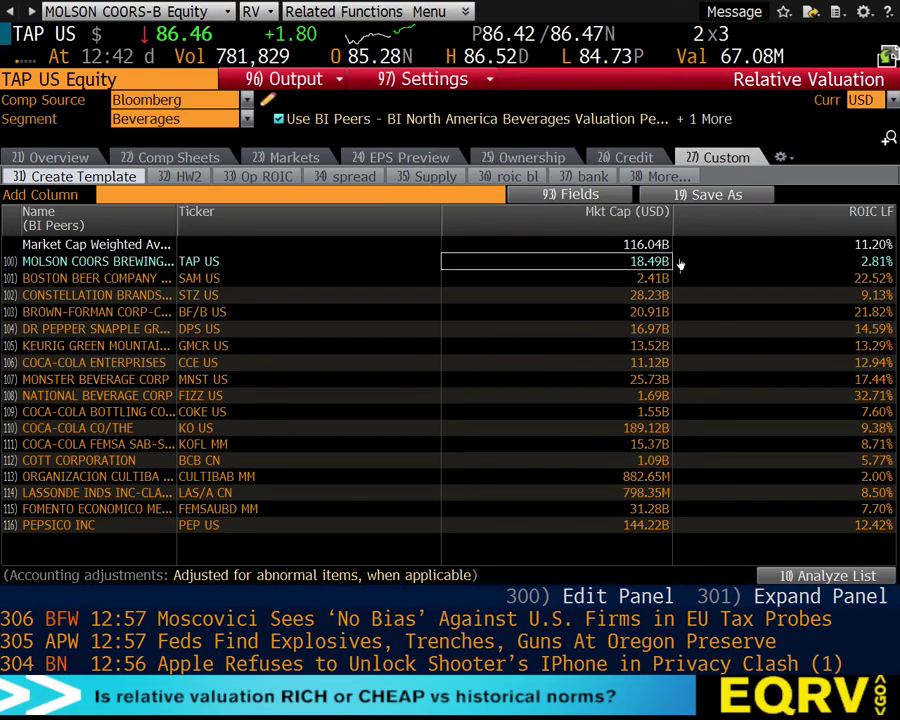
left_click(878, 264)
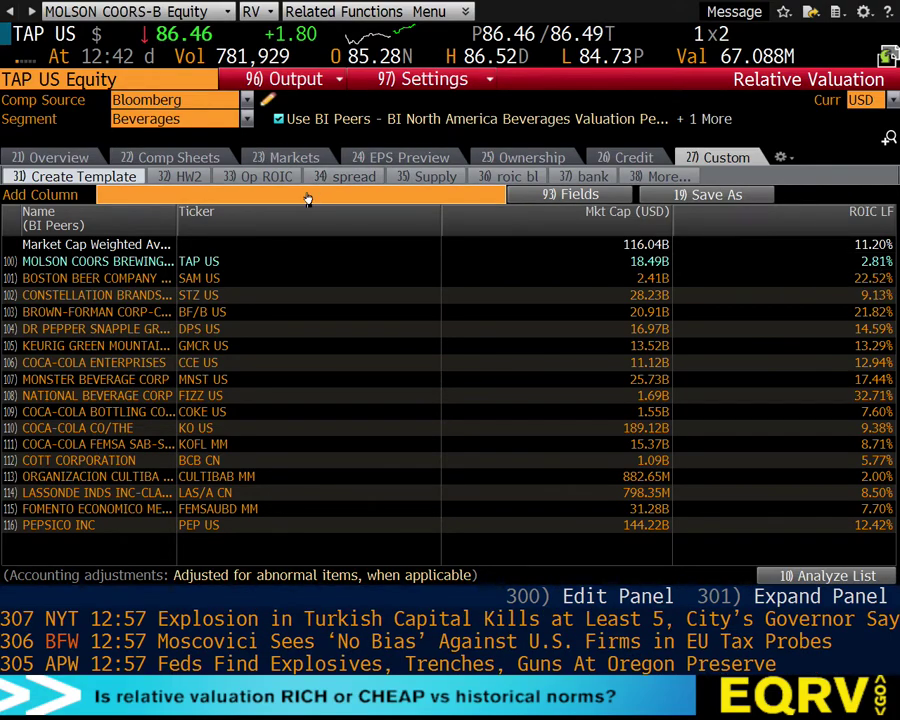
Add a Weighted Average Cost of Cap (WACC) column to the peer table.
type("wacc")
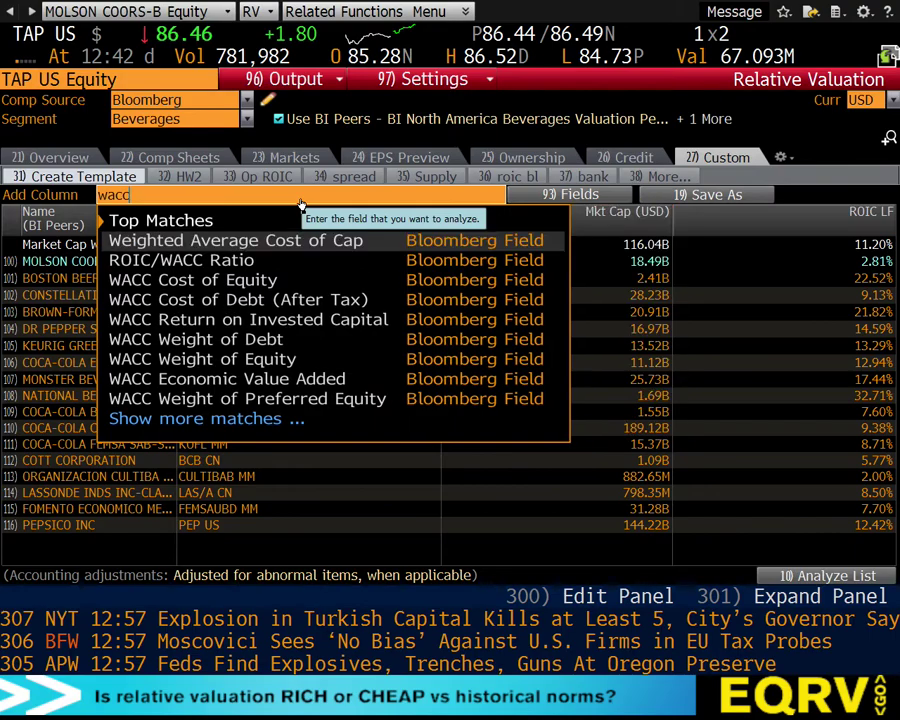
key("Return")
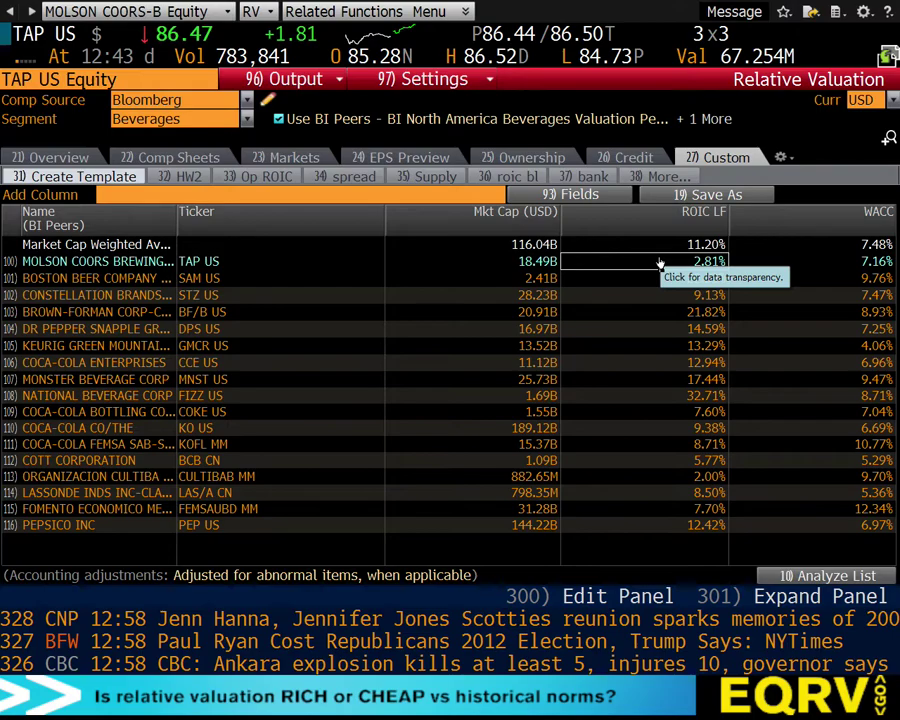
key("super+Tab")
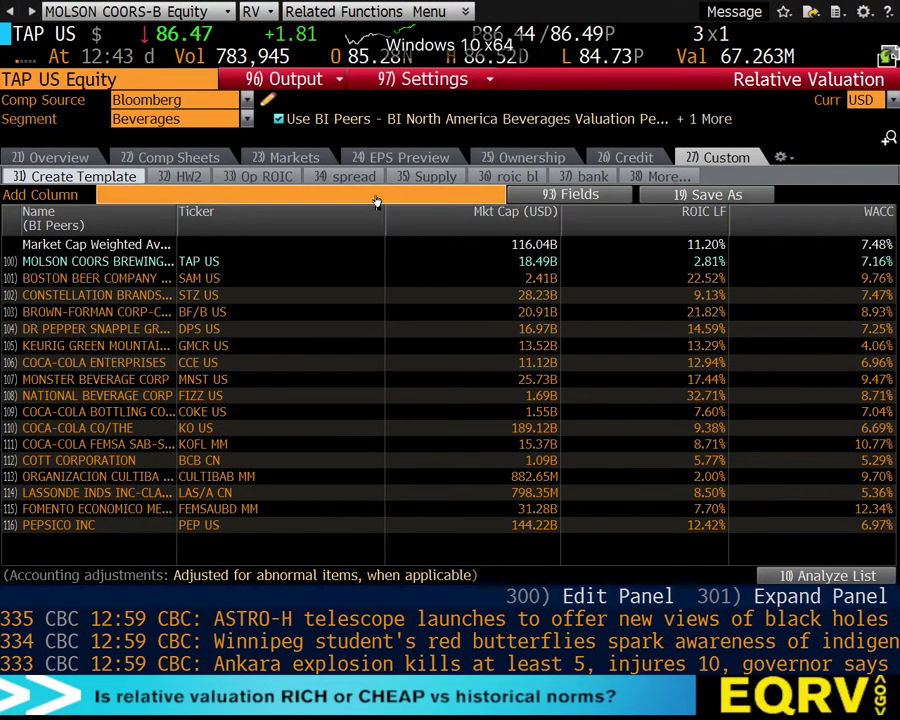
Add the Op ROIC custom-field column after WACC, then return to PowerPoint slide 3.
left_click(375, 202)
type("op")
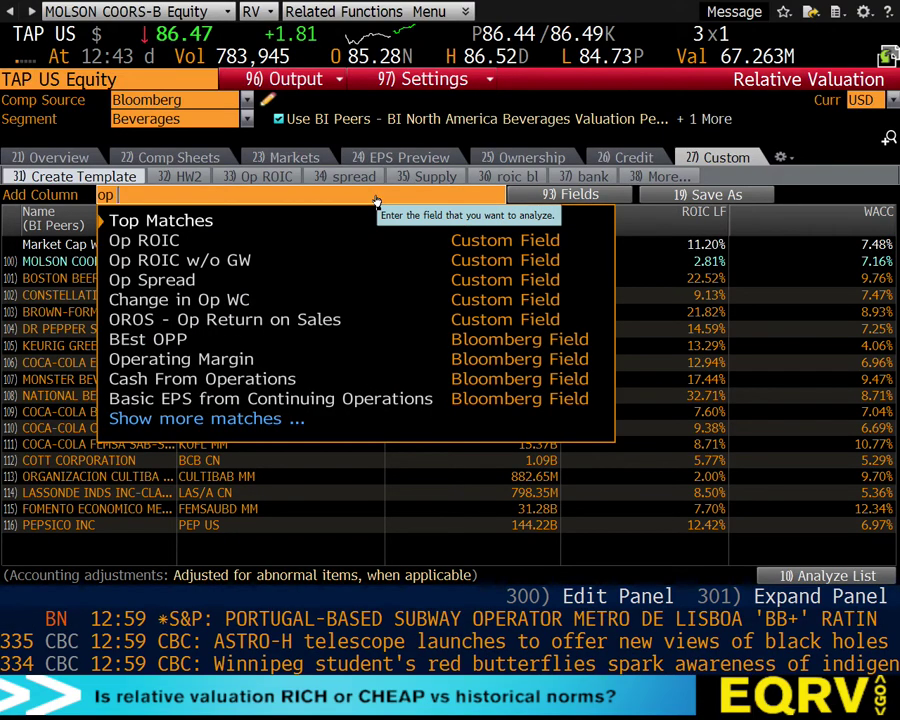
key("Down")
key("Return")
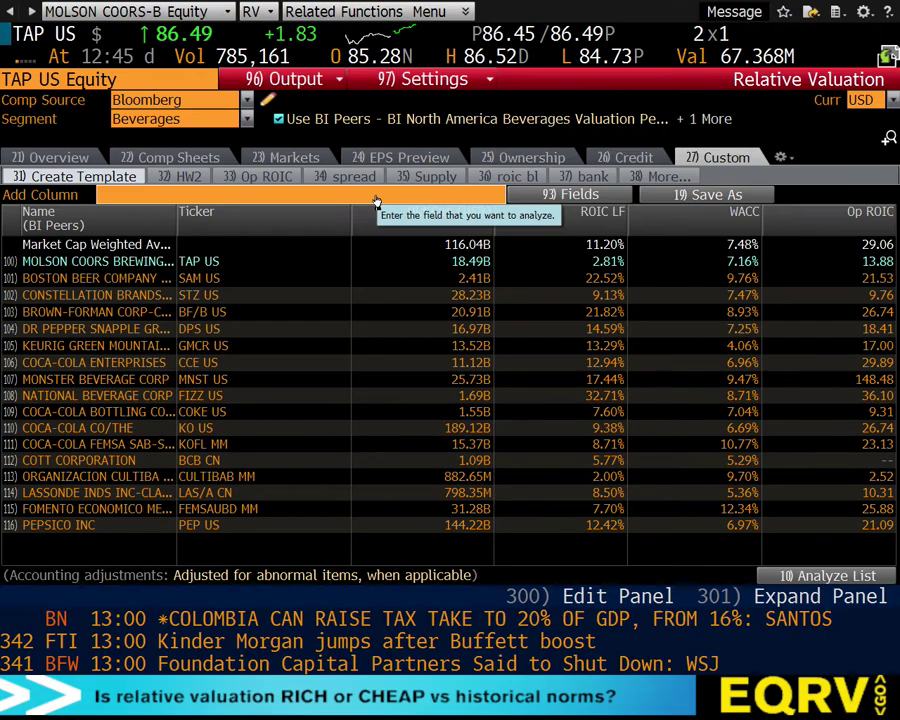
key("super+Tab")
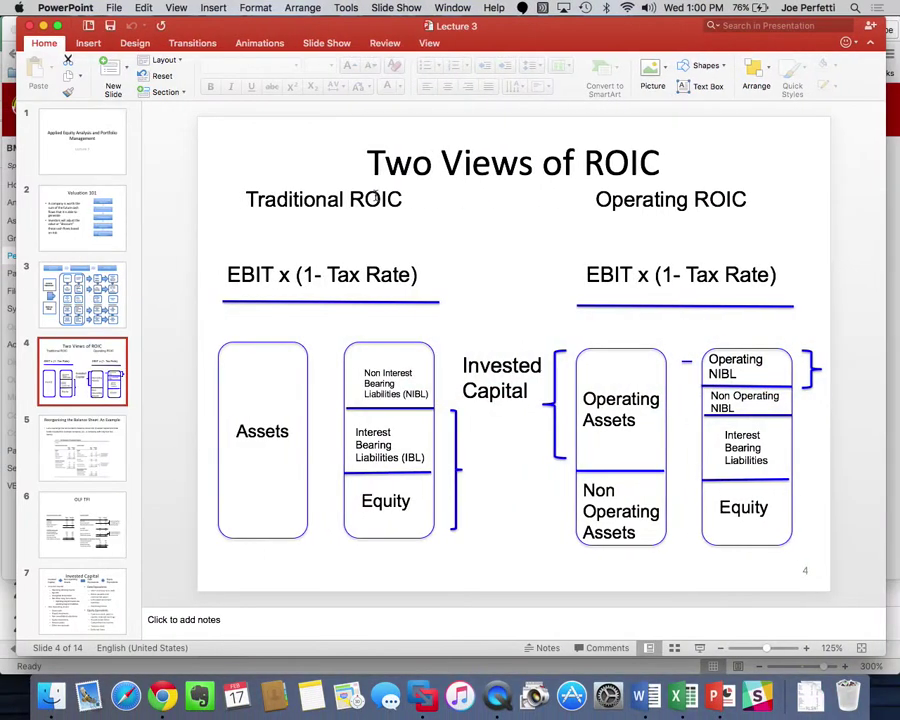
key("Up")
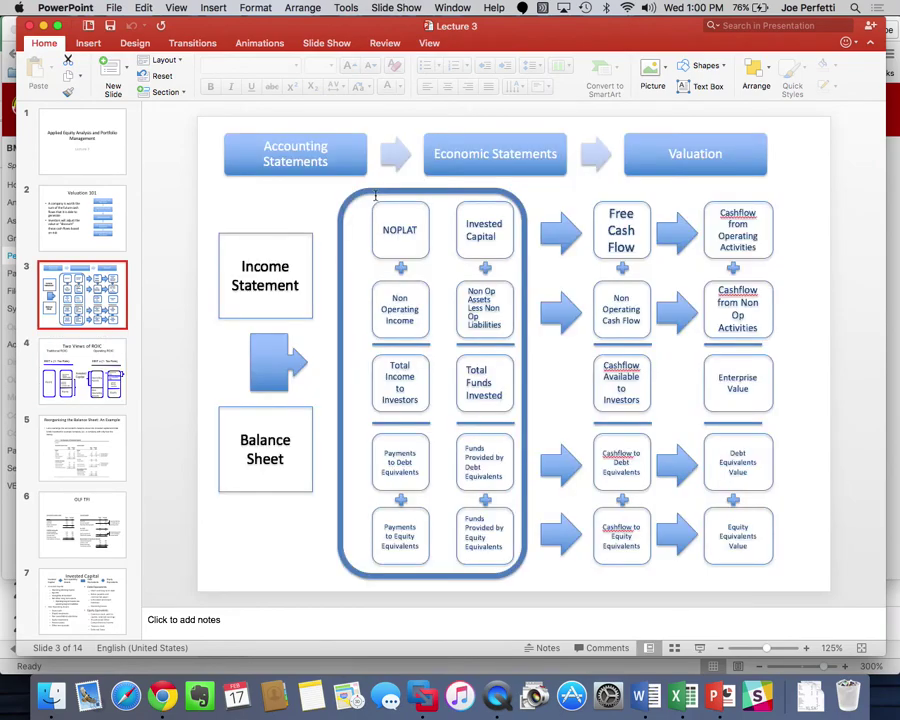
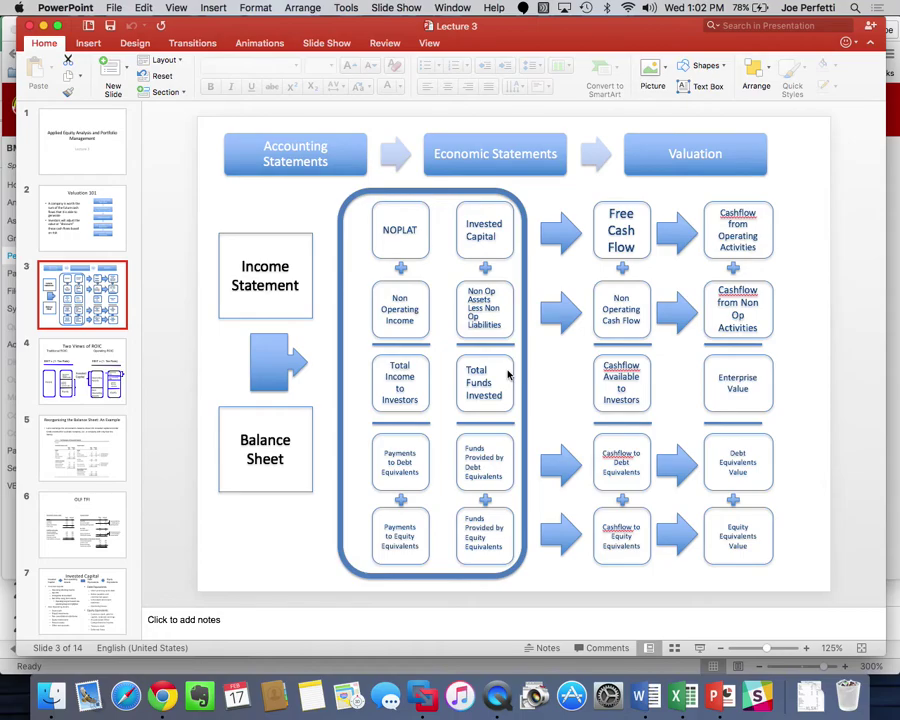
Load AAPL in Relative Valuation and show the spread tab comparing ROIC LF and WACC across peers.
left_click(425, 695)
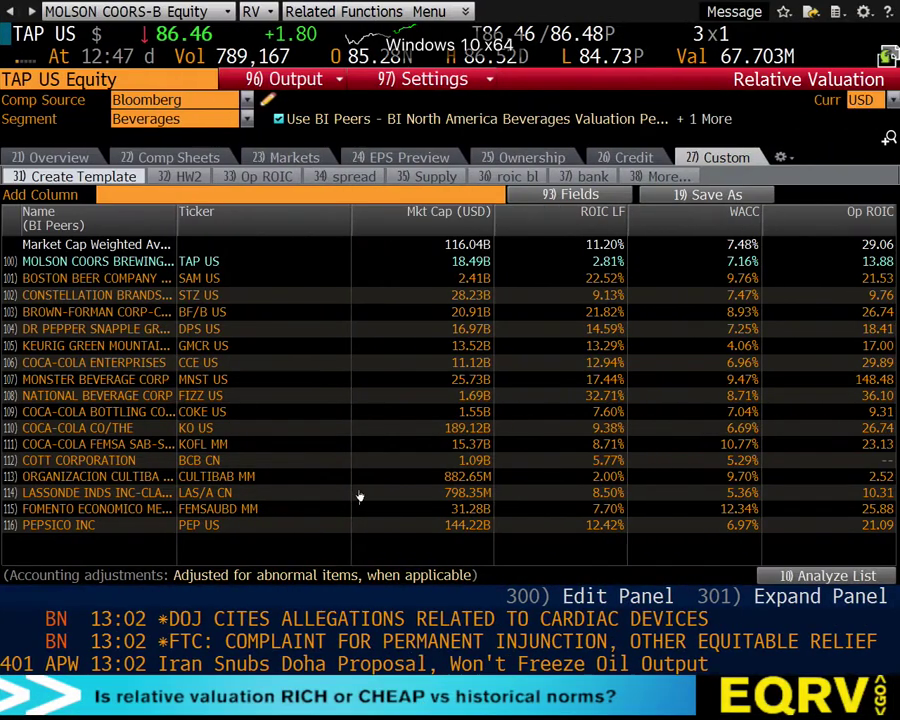
left_click(116, 82)
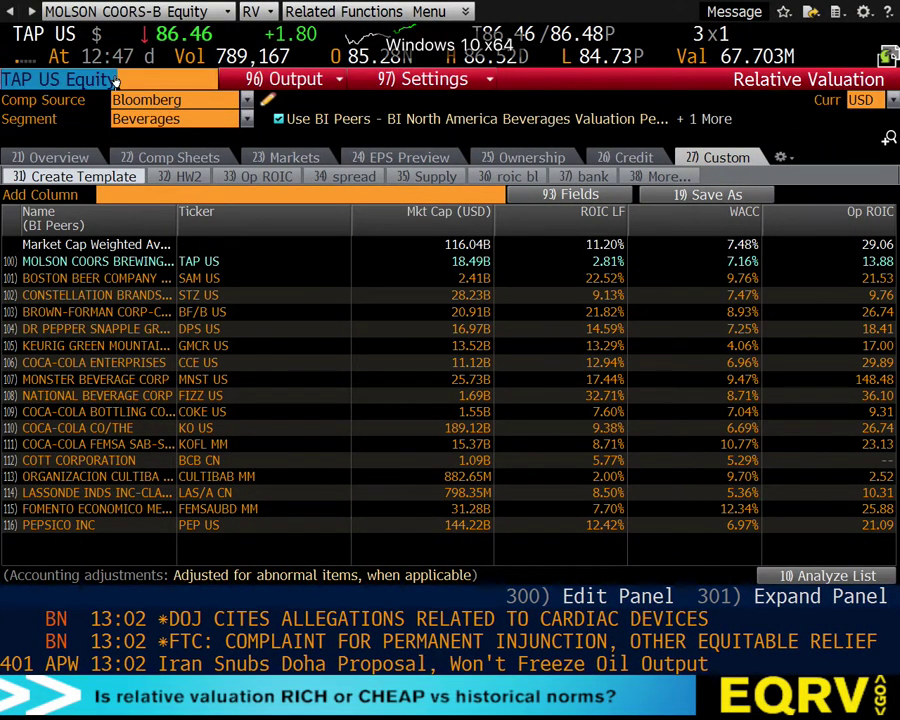
type("aapl")
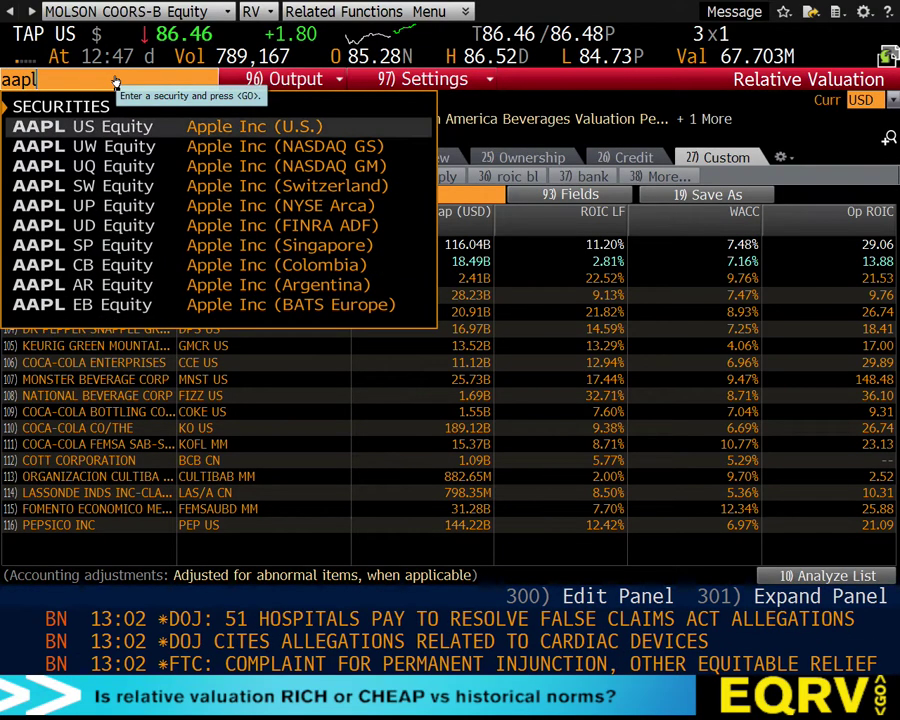
key("Return")
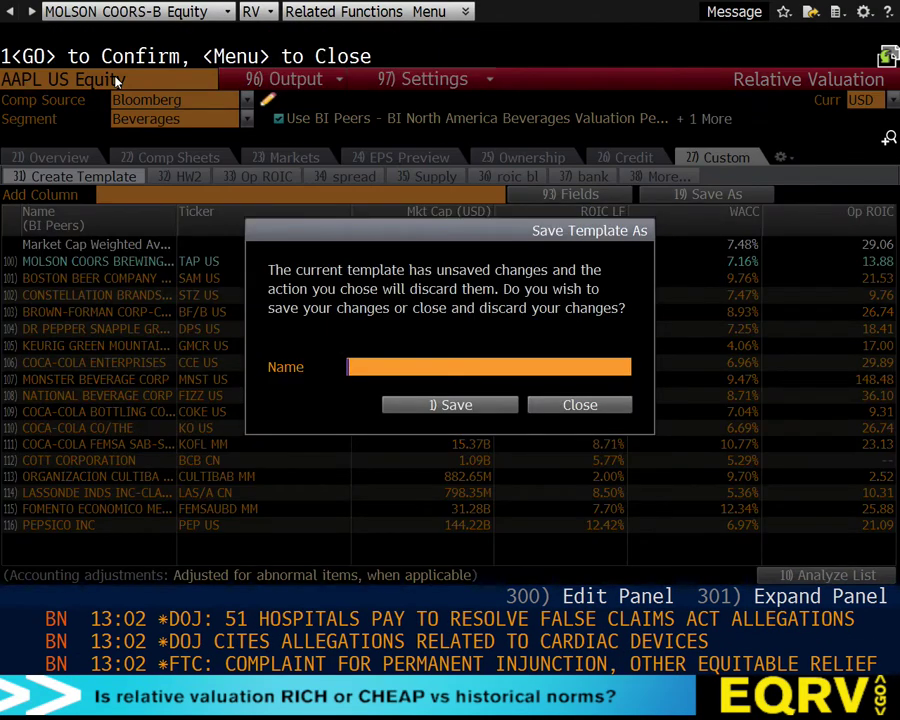
left_click(560, 410)
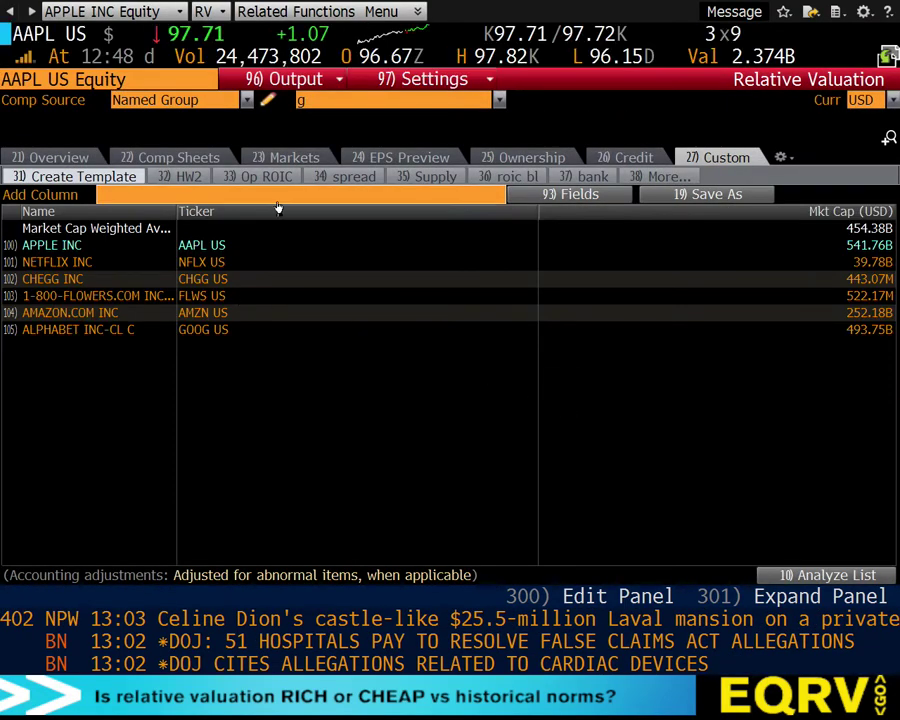
left_click(340, 177)
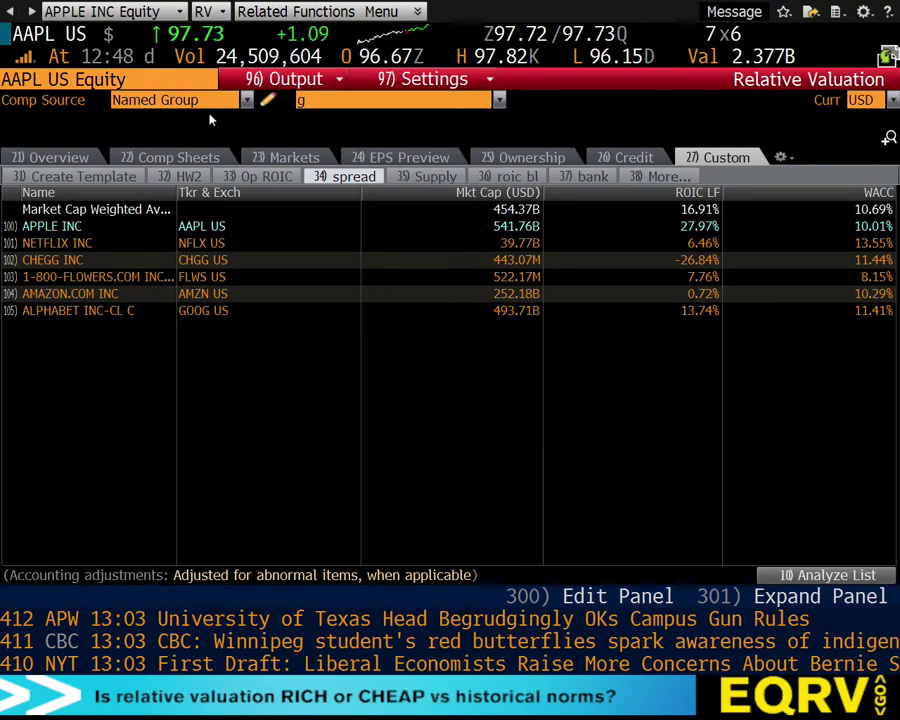
Add an Op ROIC column to Apple's peer spread table, then return to the lecture slides.
left_click(784, 158)
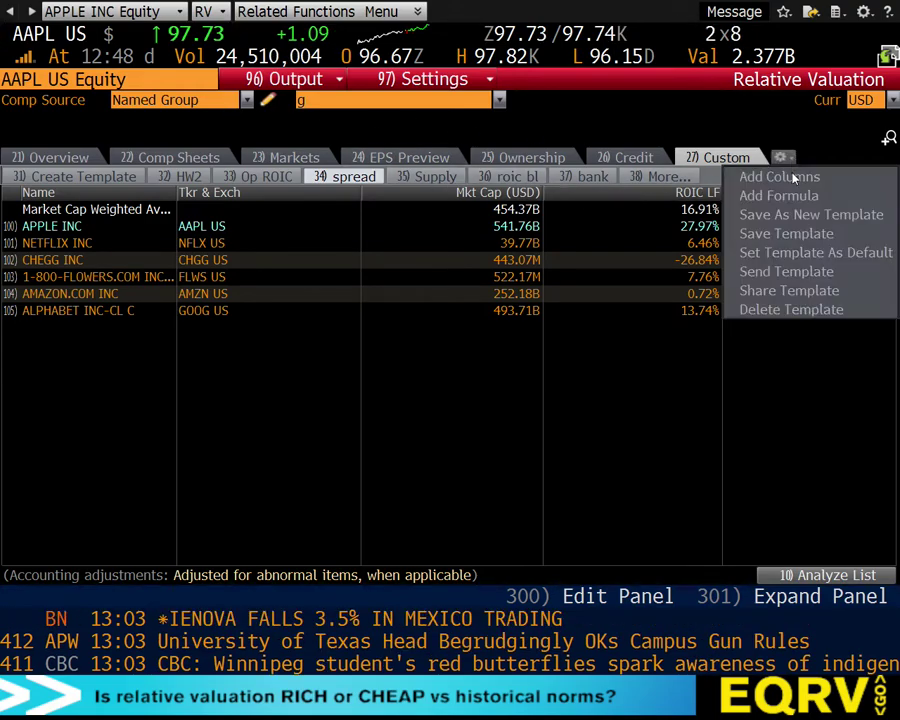
left_click(790, 177)
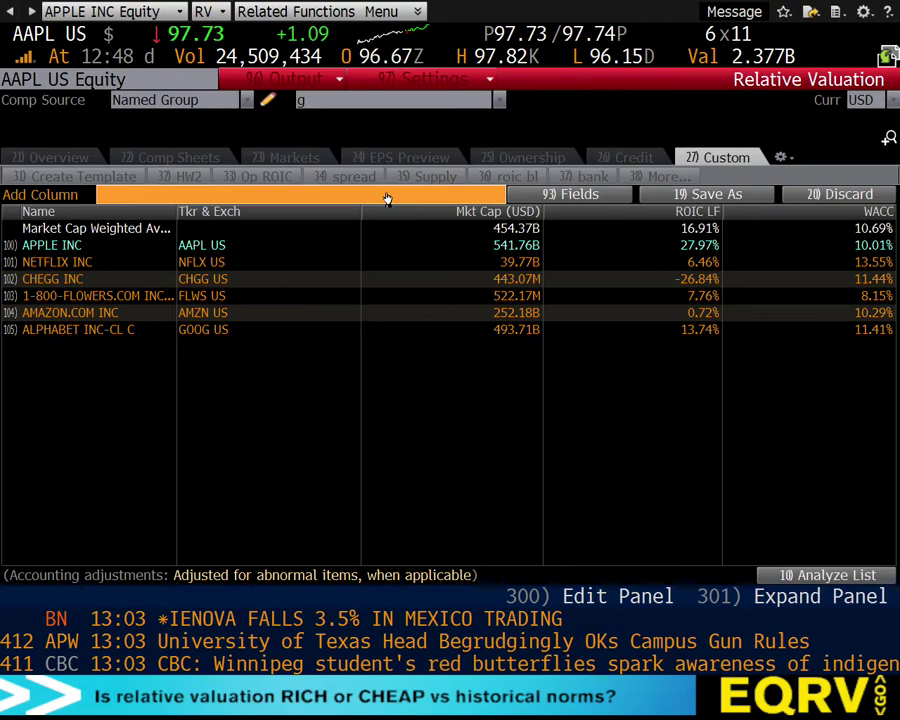
type("op")
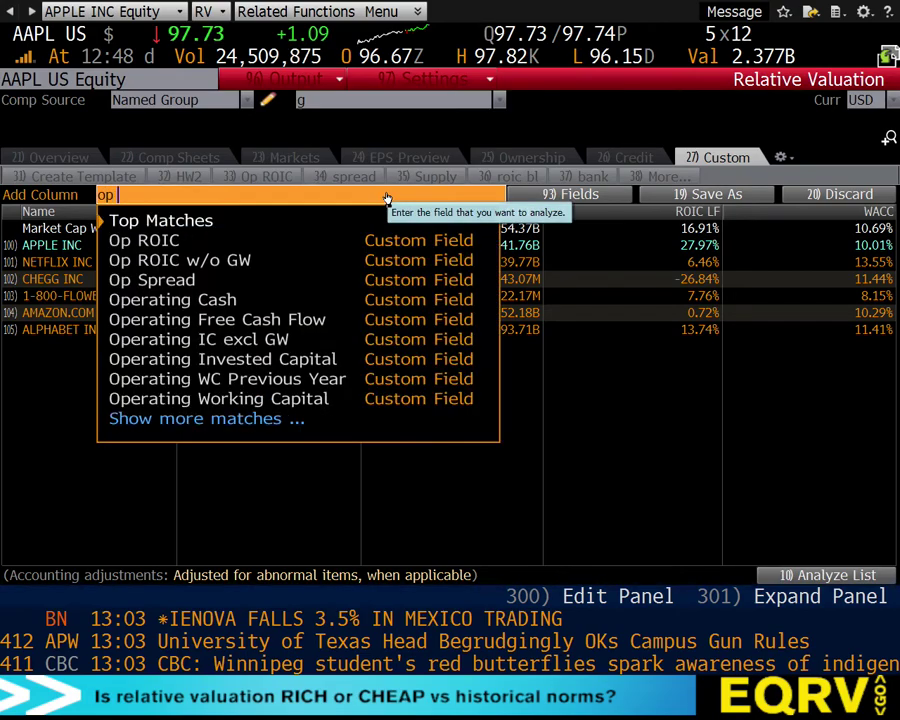
key("Down")
key("Return")
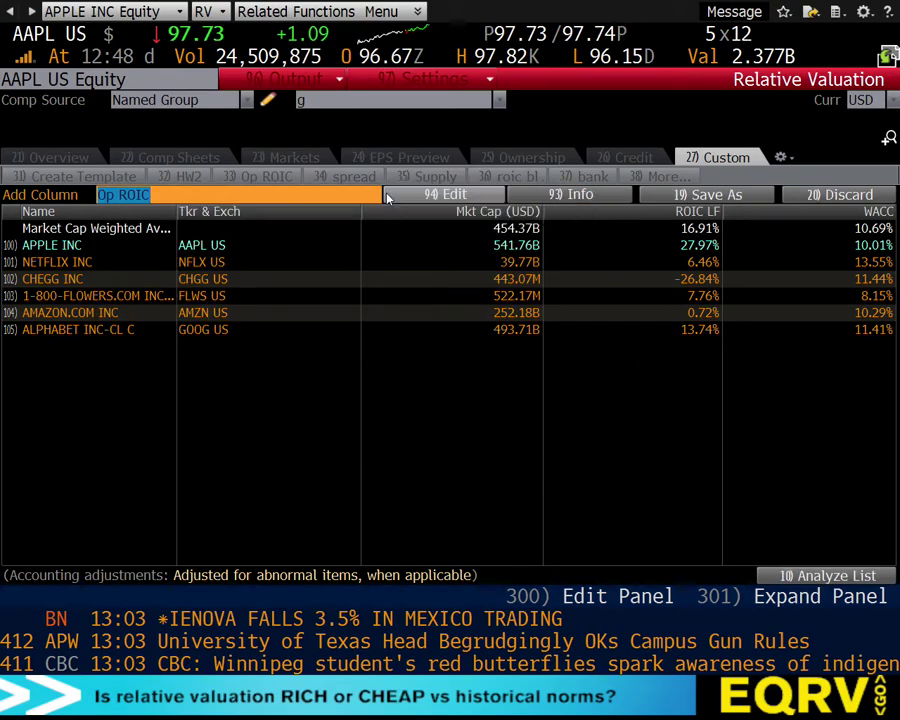
key("Return")
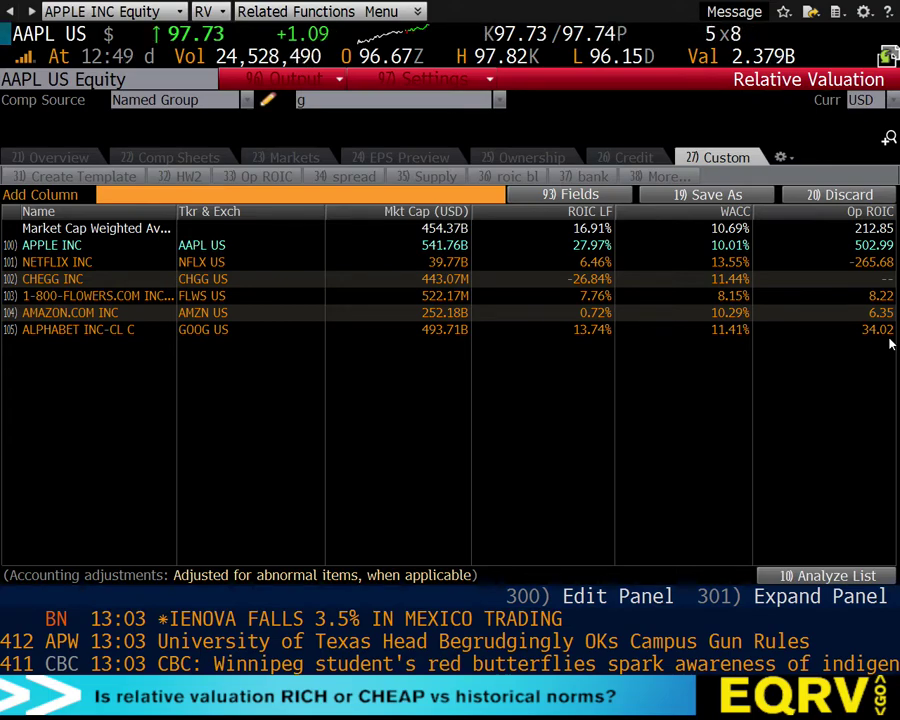
key("super+Tab")
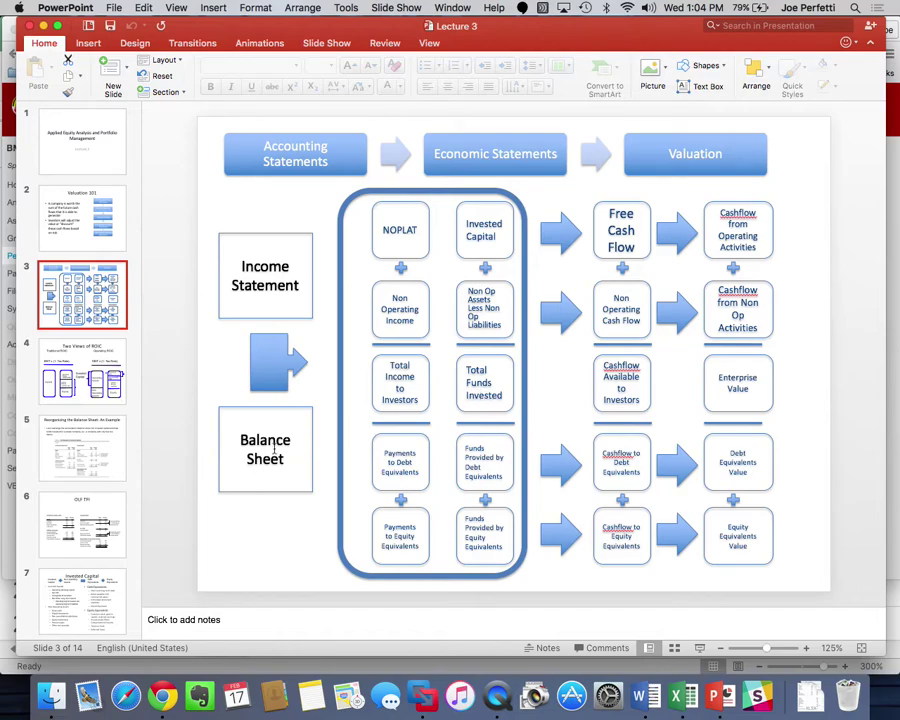
Show slide 5, the Reorganizing the Balance Sheet example, then bring up Excel's CFI sheet.
left_click(90, 436)
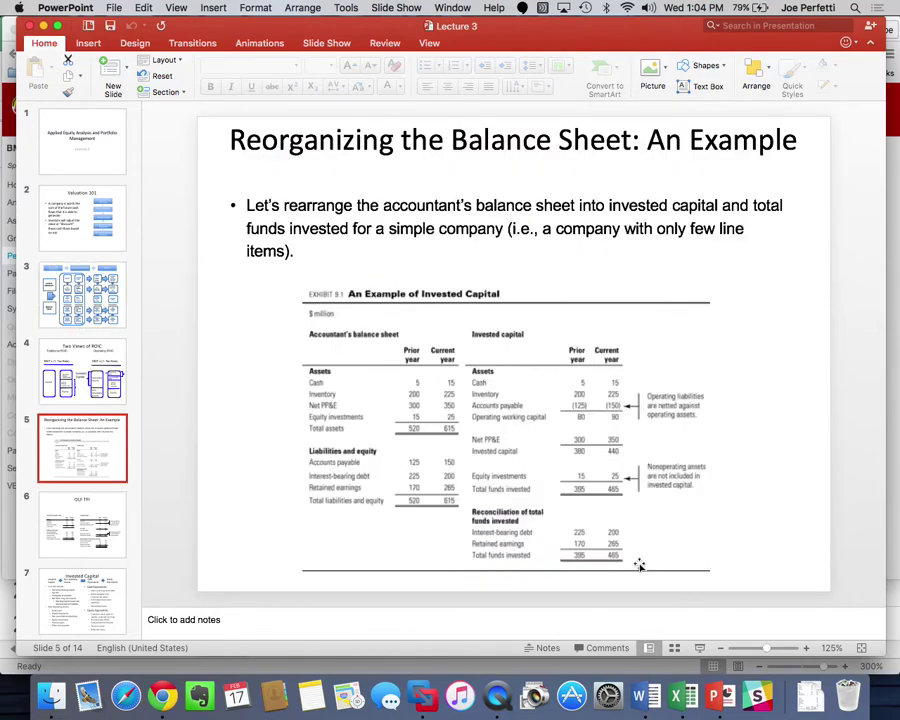
left_click(682, 697)
scroll(436, 377, "up", 1)
scroll(436, 377, "up", 5)
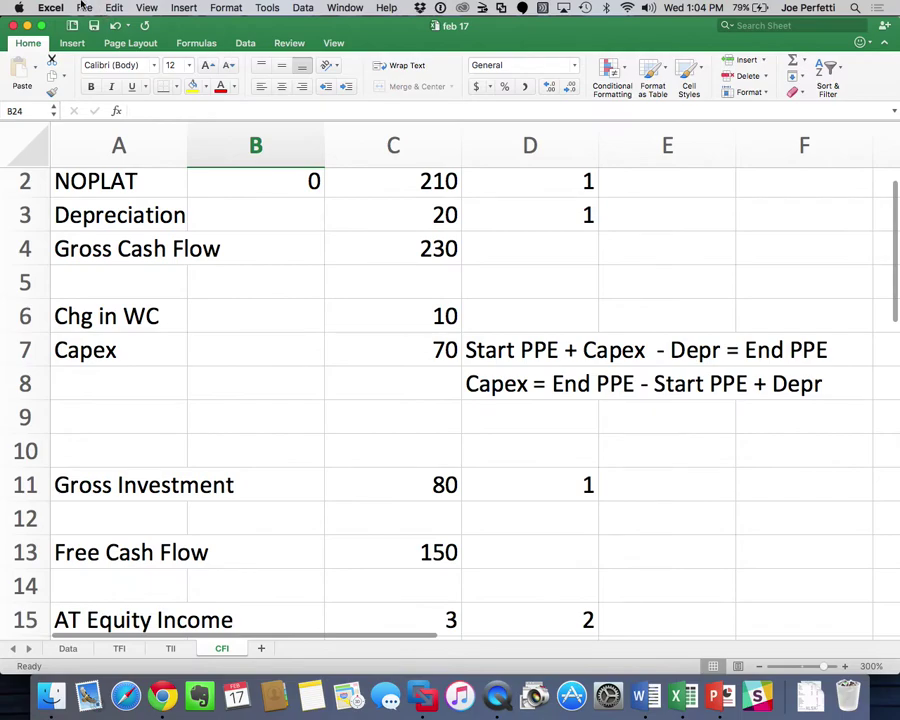
Save a copy of the workbook as 'feb 17 101' in the Downloads folder.
left_click(84, 7)
left_click(116, 113)
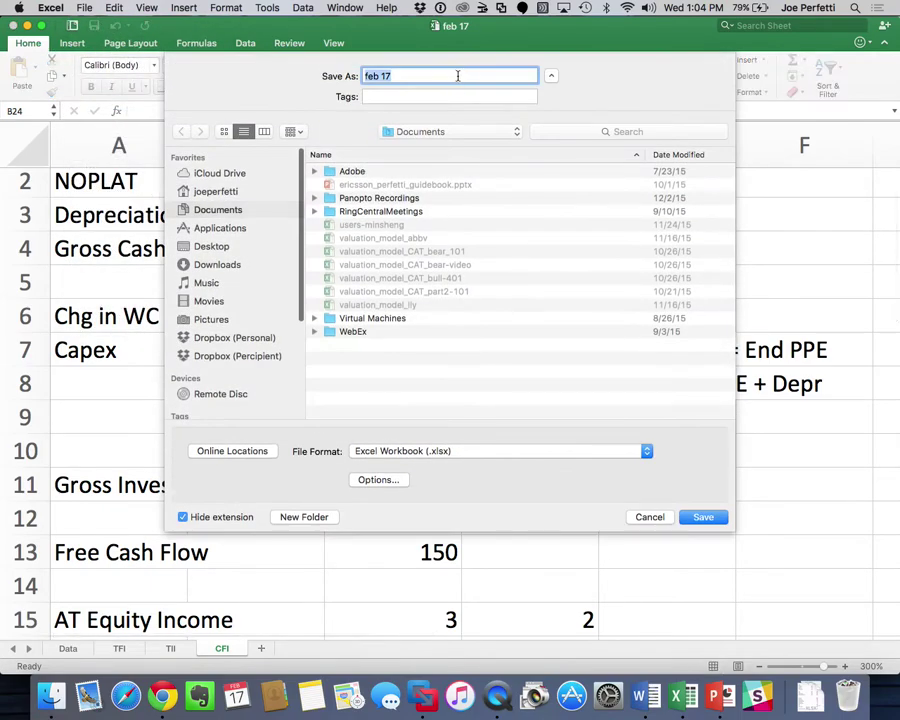
left_click(455, 76)
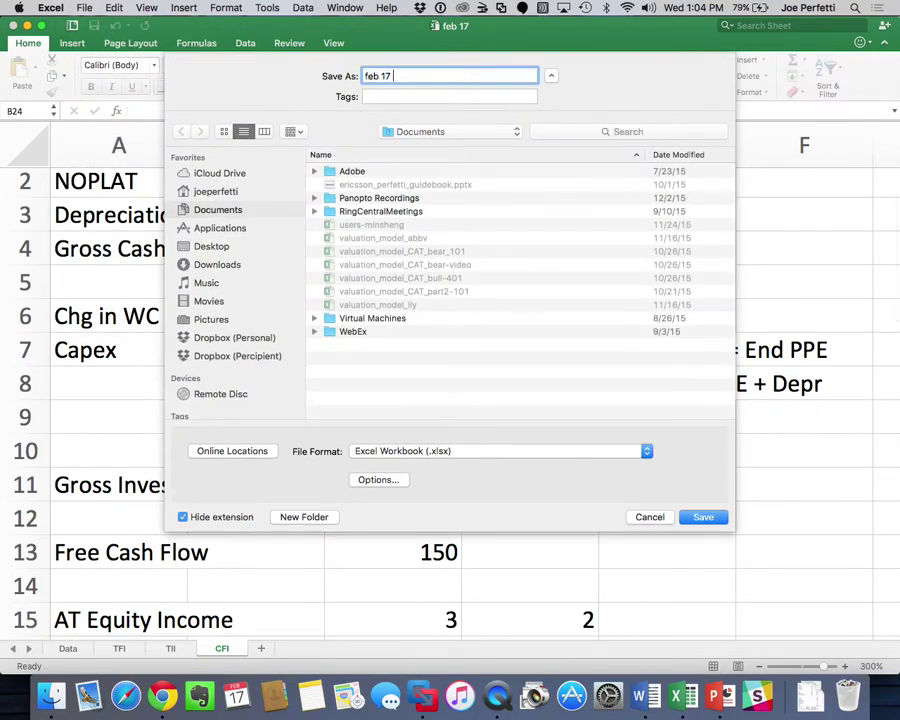
type("101")
left_click(220, 263)
left_click(705, 517)
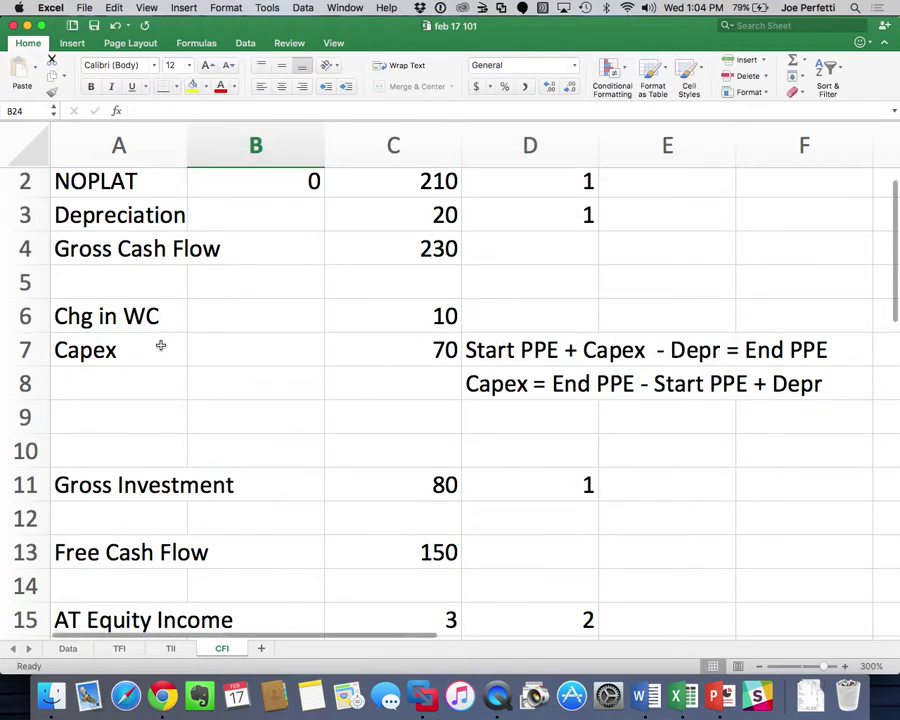
Reopen the original feb 17.xlsx from the Downloads folder in Finder.
left_click(51, 695)
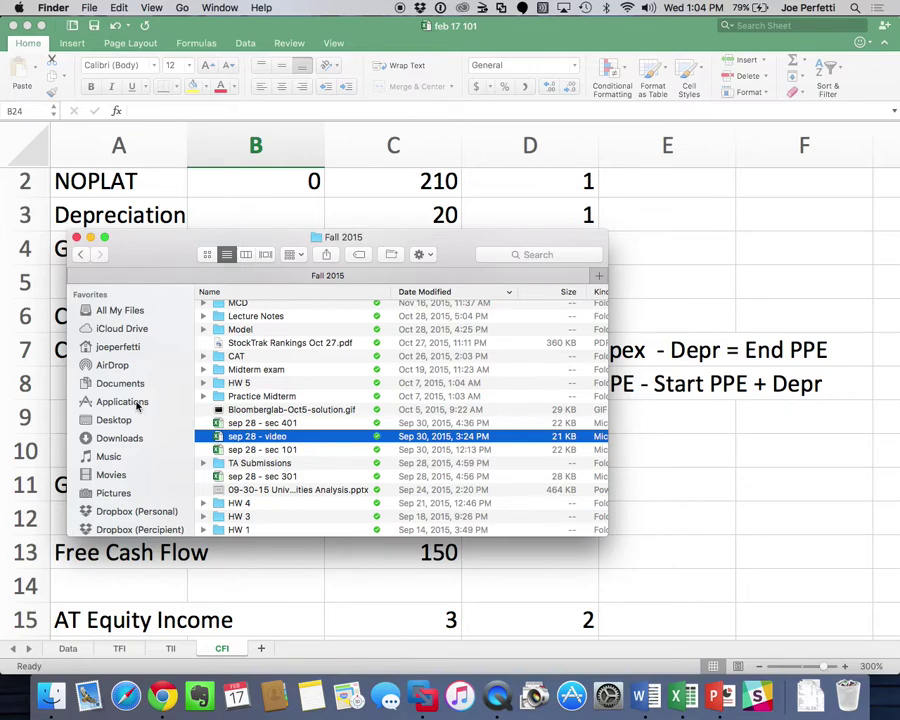
left_click(150, 510)
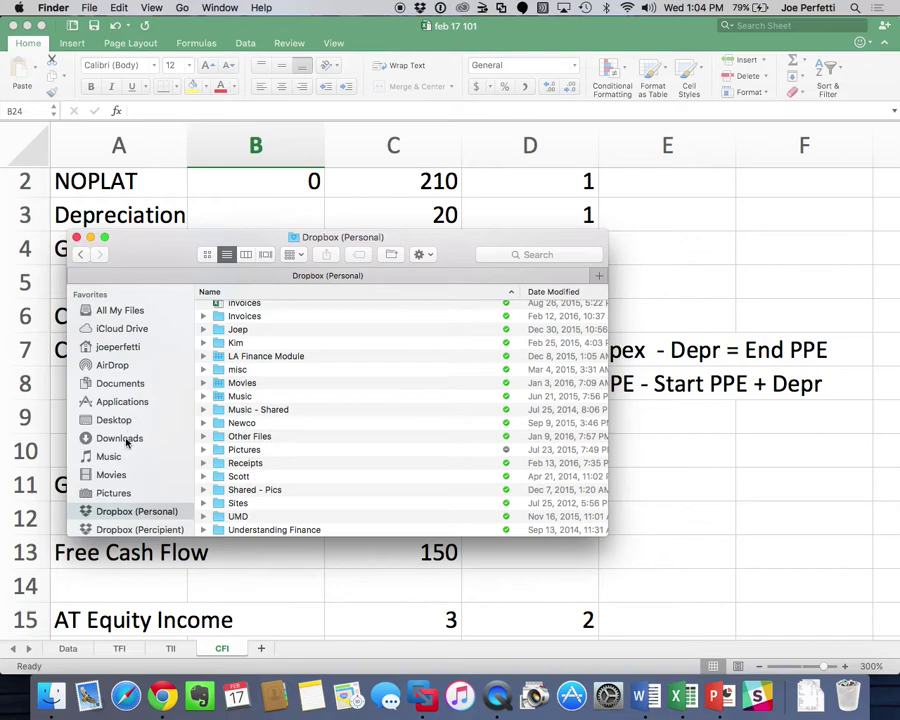
left_click(125, 438)
double_click(261, 340)
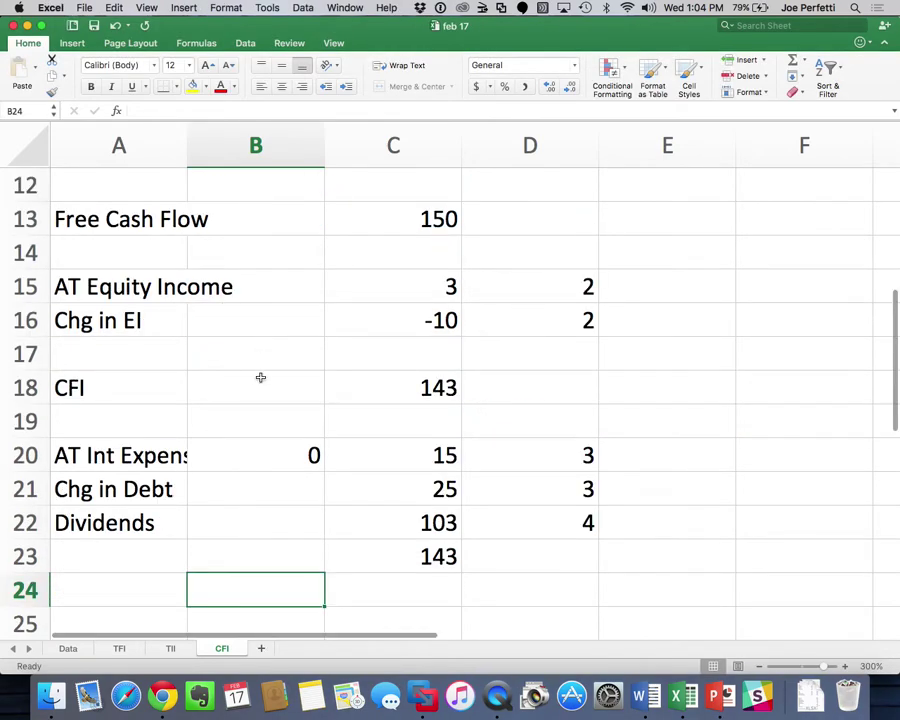
Delete the TFI, TII and CFI sheets, close the workbook, and return to Chrome.
right_click(124, 648)
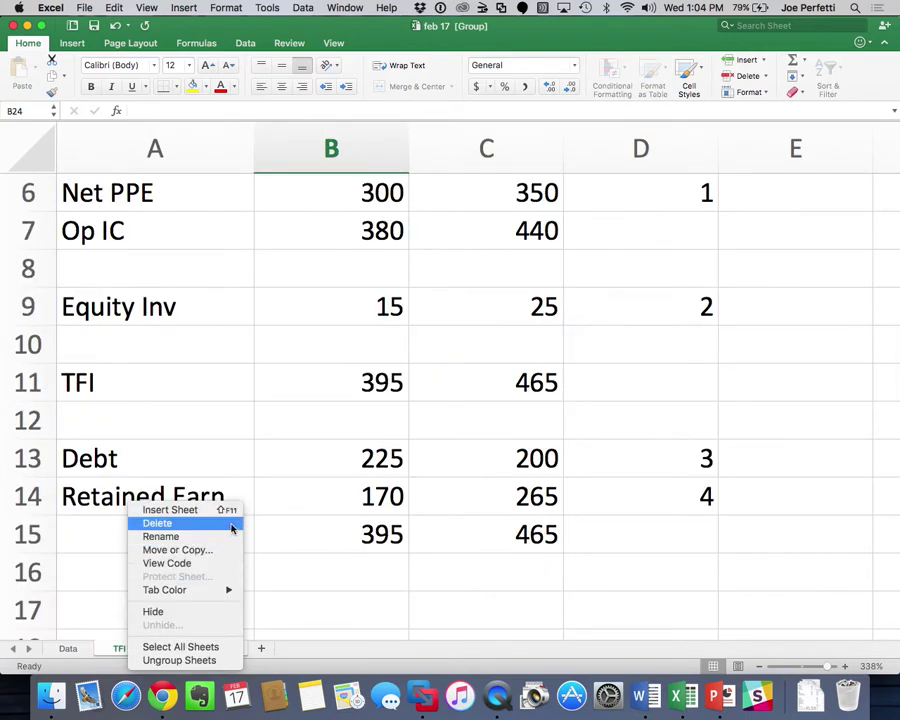
left_click(232, 524)
left_click(556, 240)
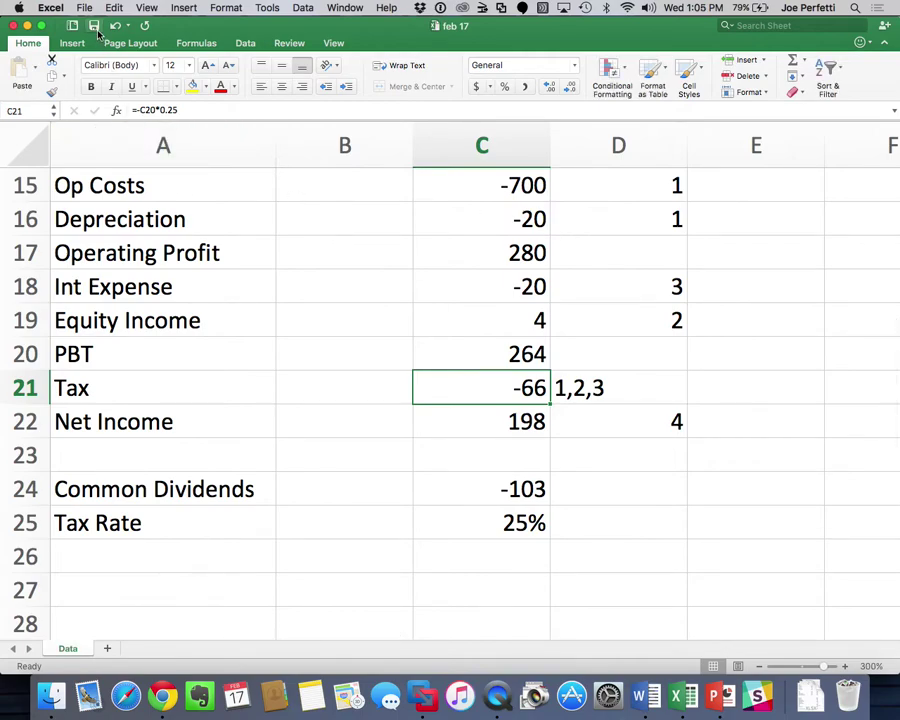
left_click(12, 26)
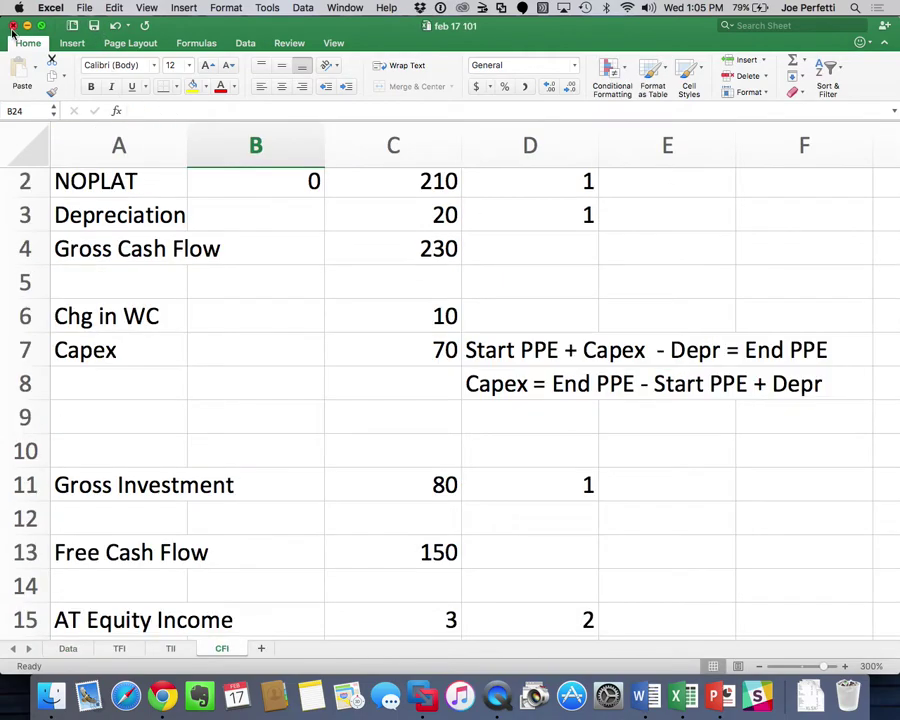
left_click(163, 703)
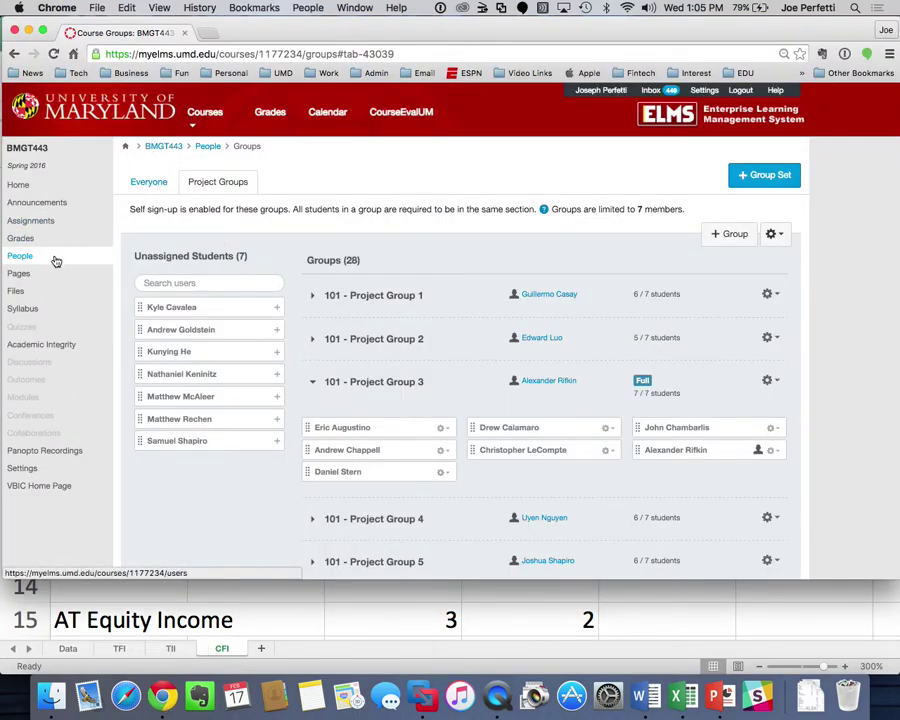
Upload feb 17.xlsx from Downloads to the course Files page.
left_click(34, 292)
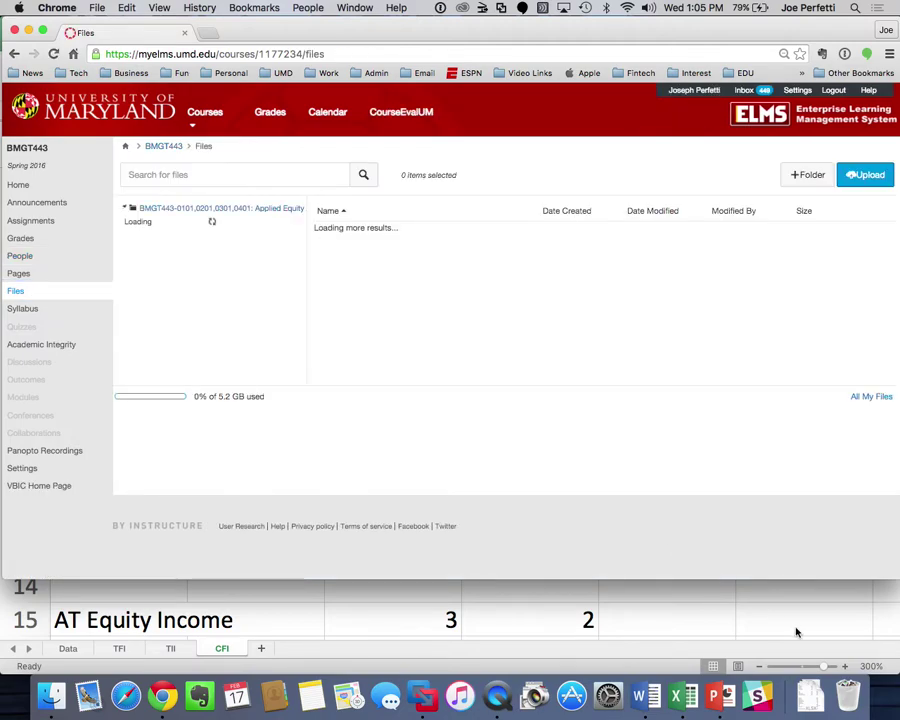
left_click(810, 700)
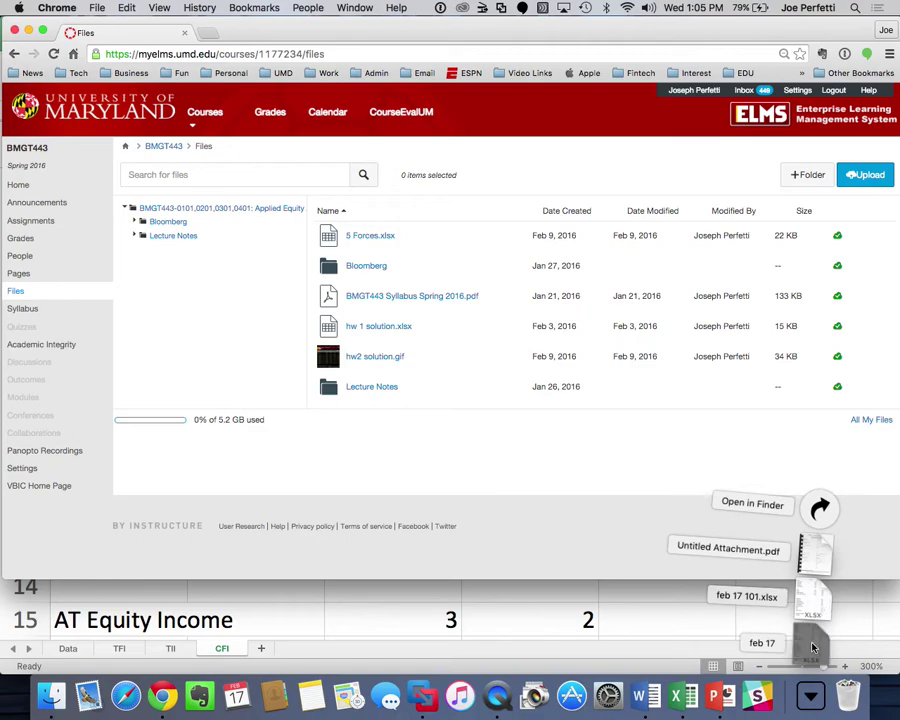
left_click_drag(812, 647, 628, 389)
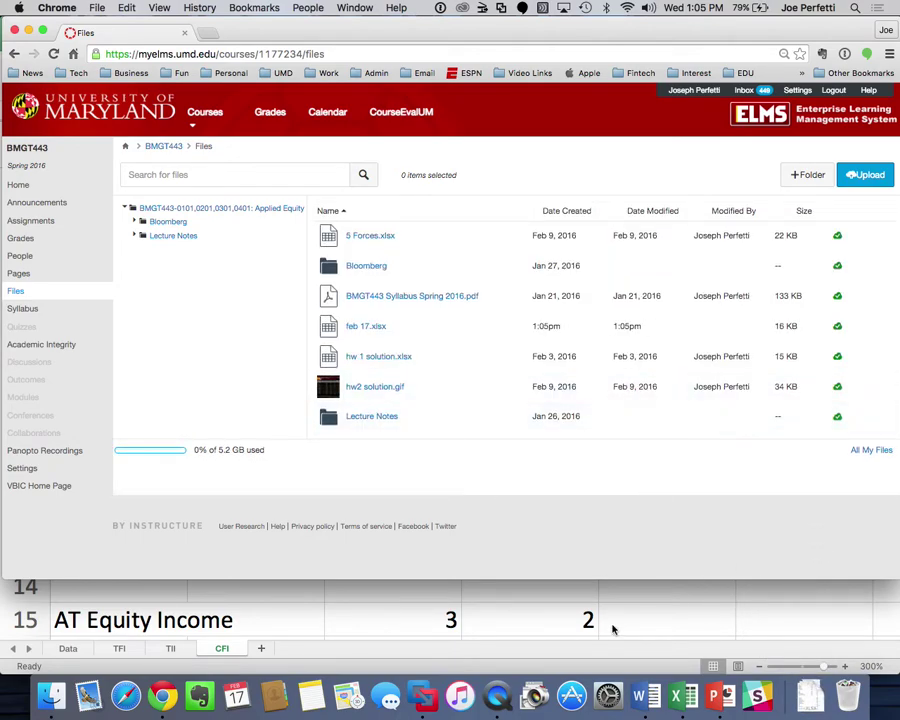
Close the feb 17 101 workbook and reopen feb 17 from Downloads.
left_click(677, 695)
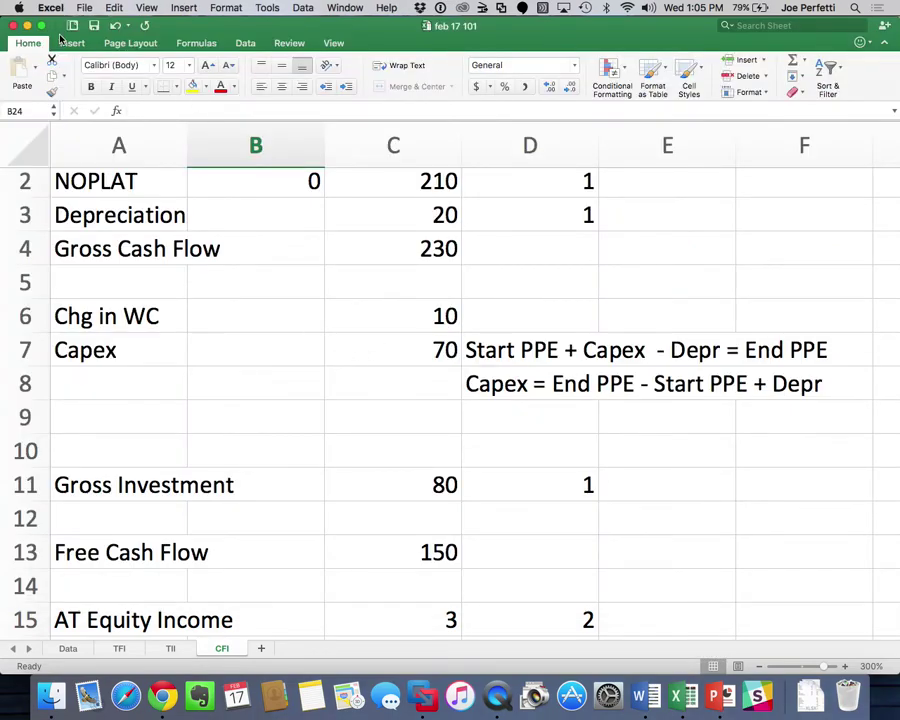
left_click(13, 26)
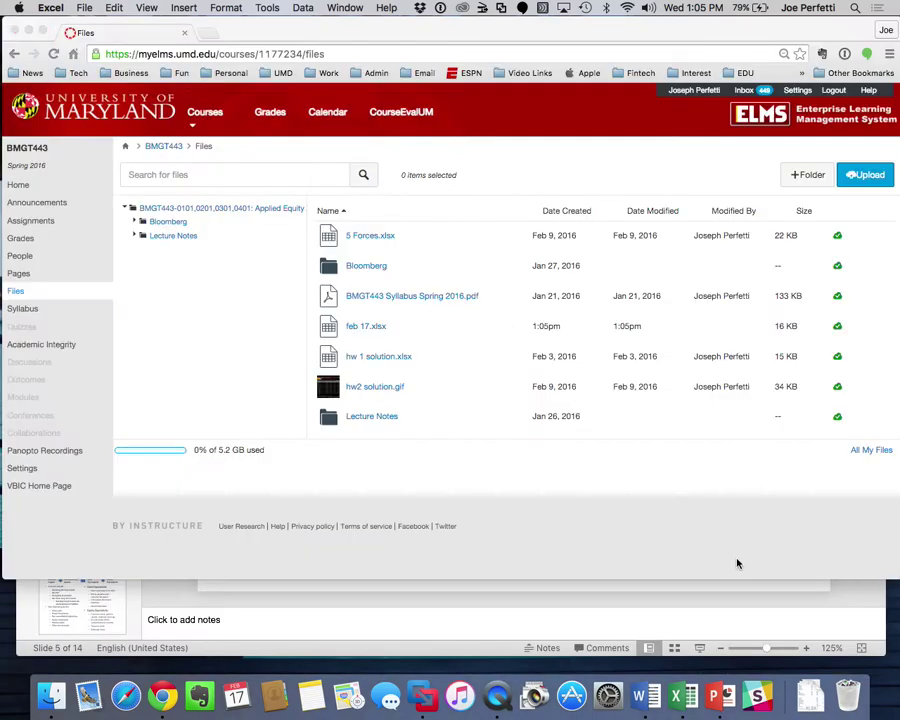
left_click(811, 697)
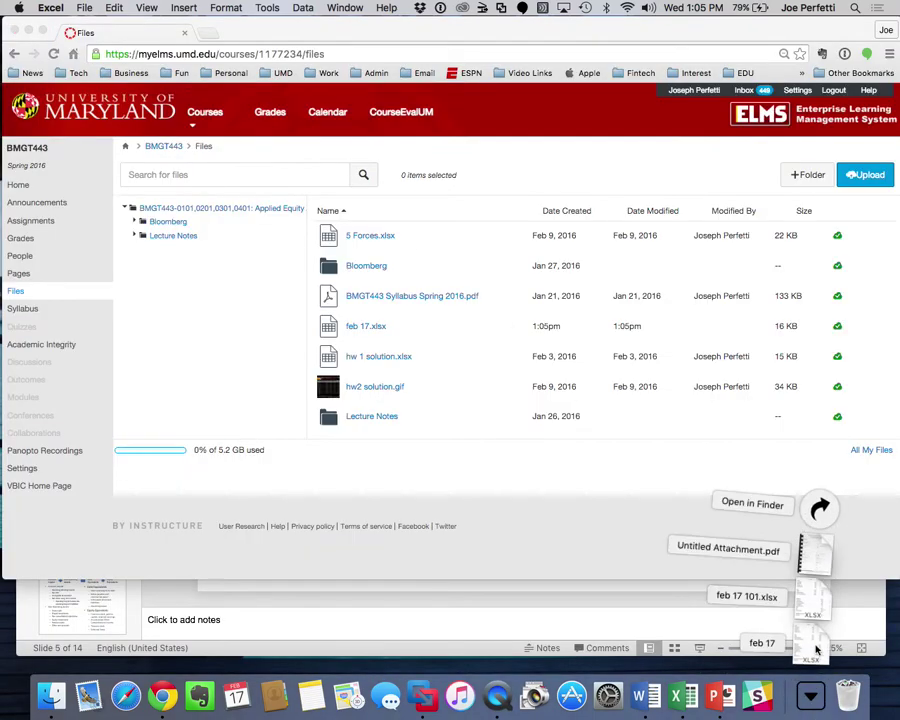
left_click(810, 645)
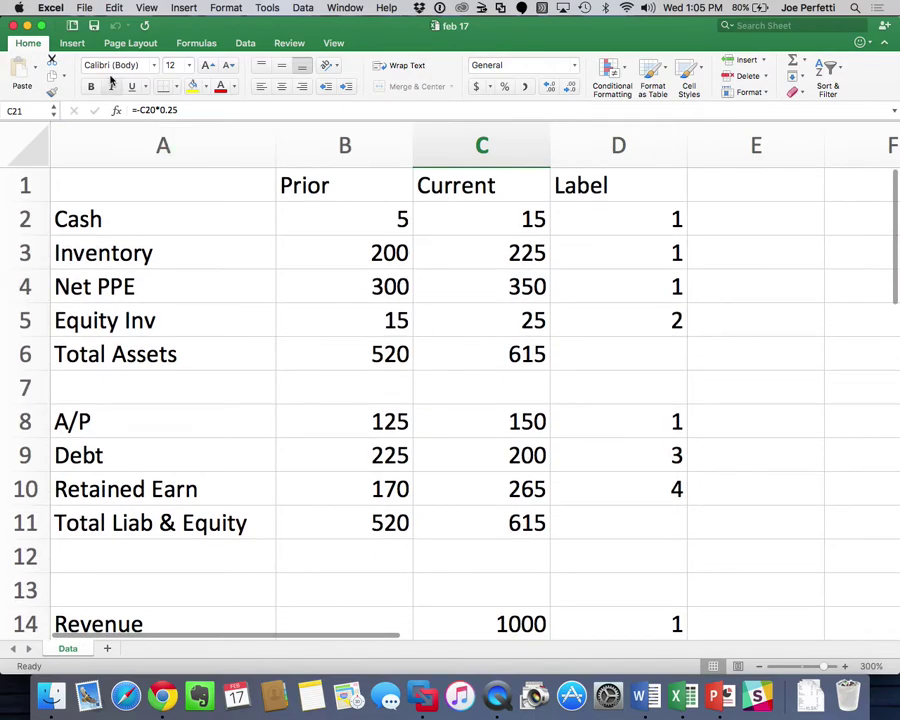
Save the Data-only workbook as a new .xlsx copy named 'feb 17 201 video'.
left_click(84, 8)
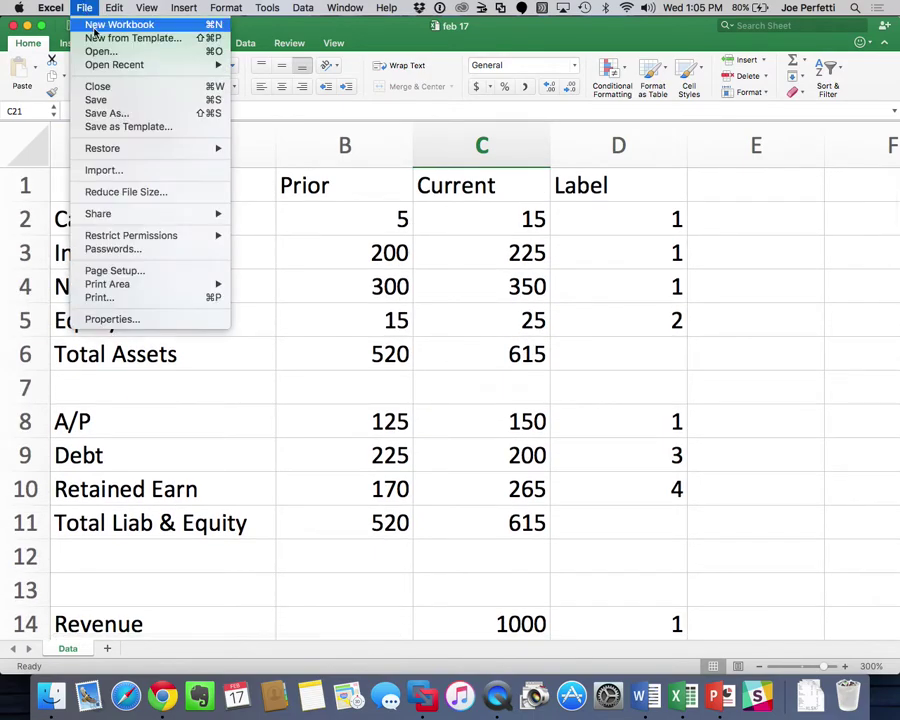
left_click(100, 113)
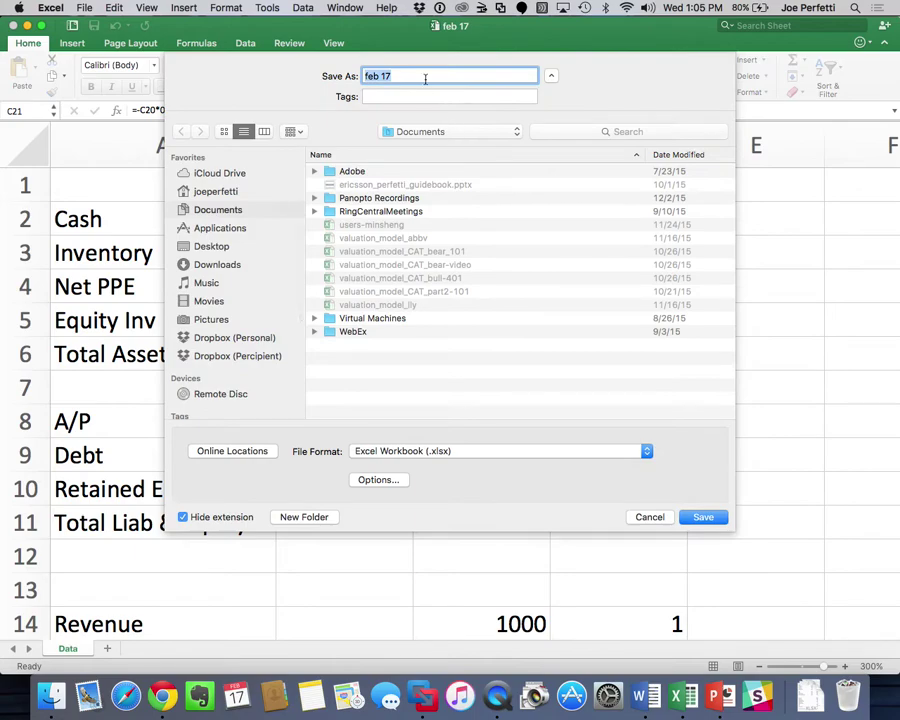
left_click(424, 77)
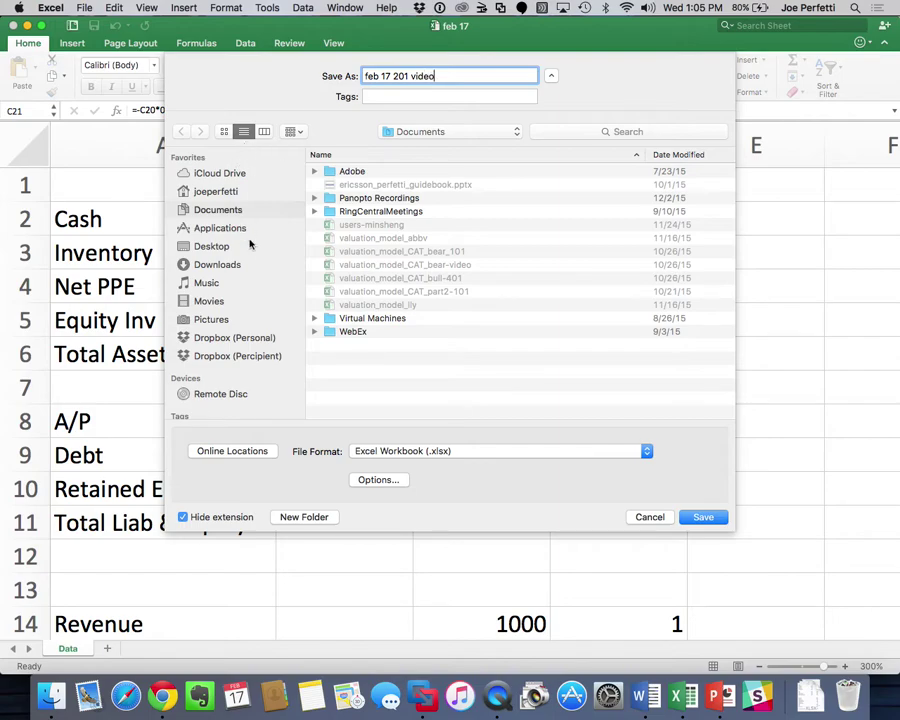
left_click(235, 264)
left_click(700, 517)
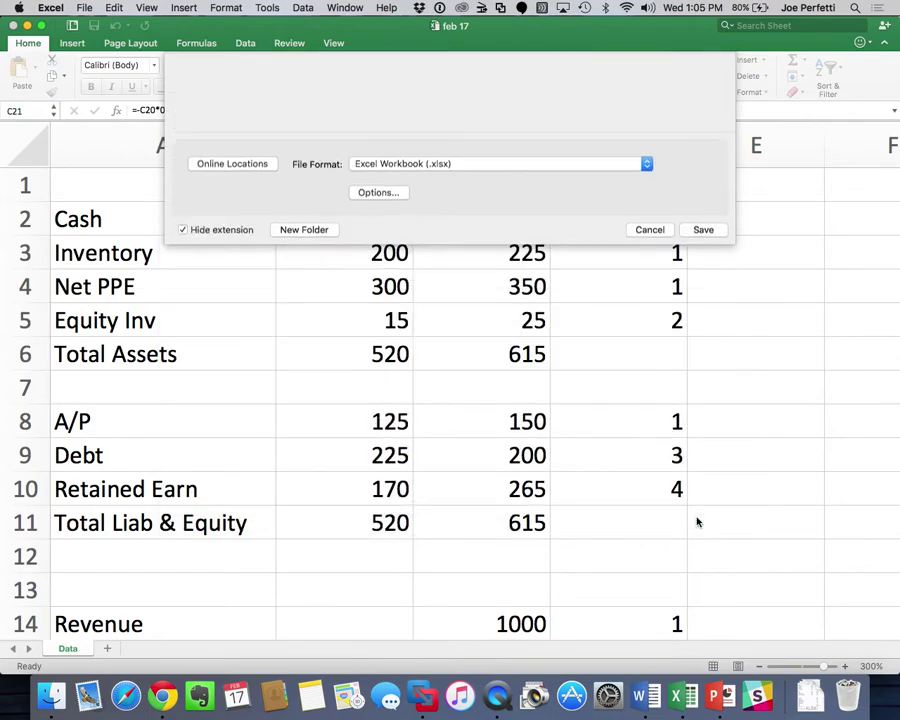
Switch to PowerPoint to view Lecture 3's slide 5 invested capital example.
key("super+Tab")
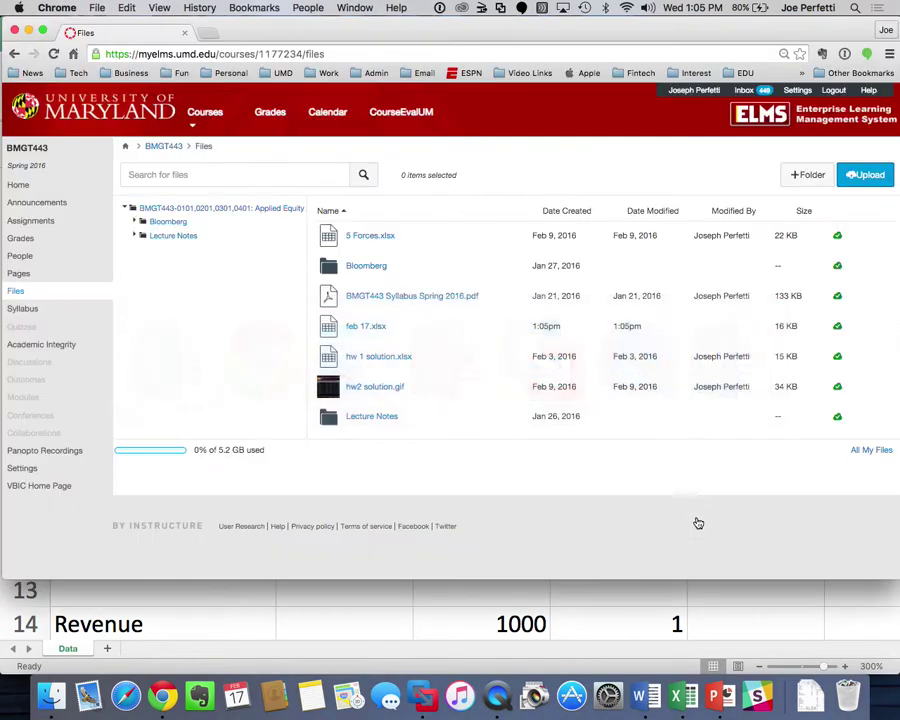
key("super+Tab")
key("super+Tab")
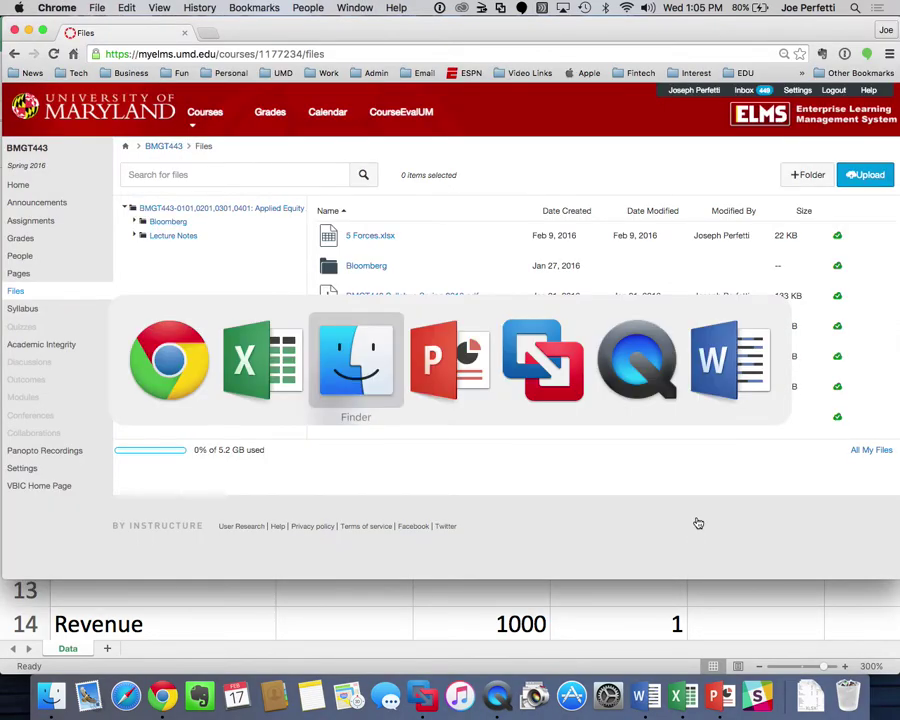
key("super+Tab")
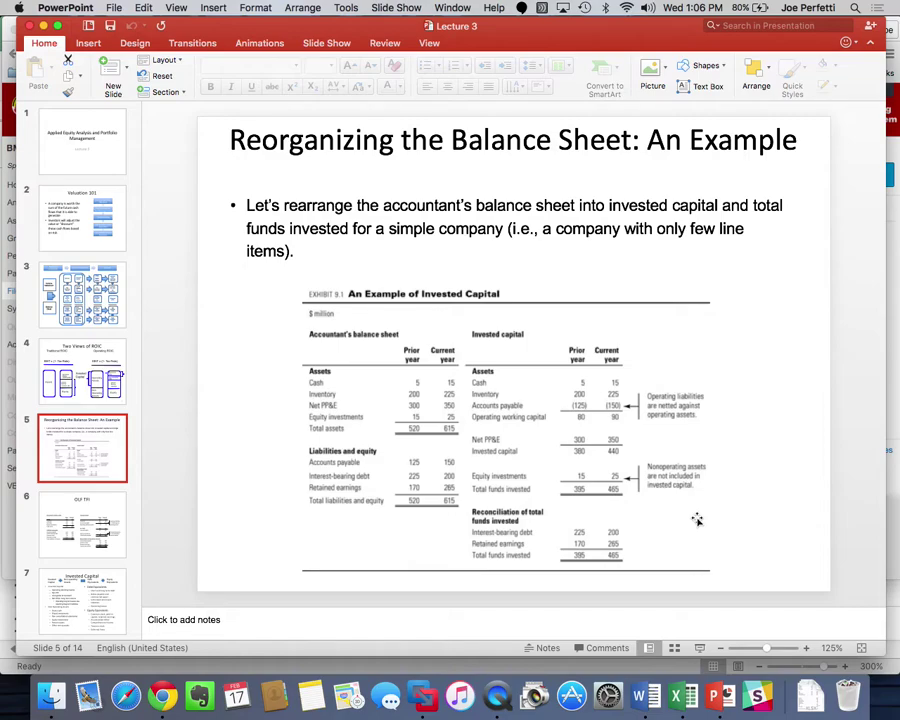
Add a new blank worksheet in Excel and name it TFI.
left_click(683, 695)
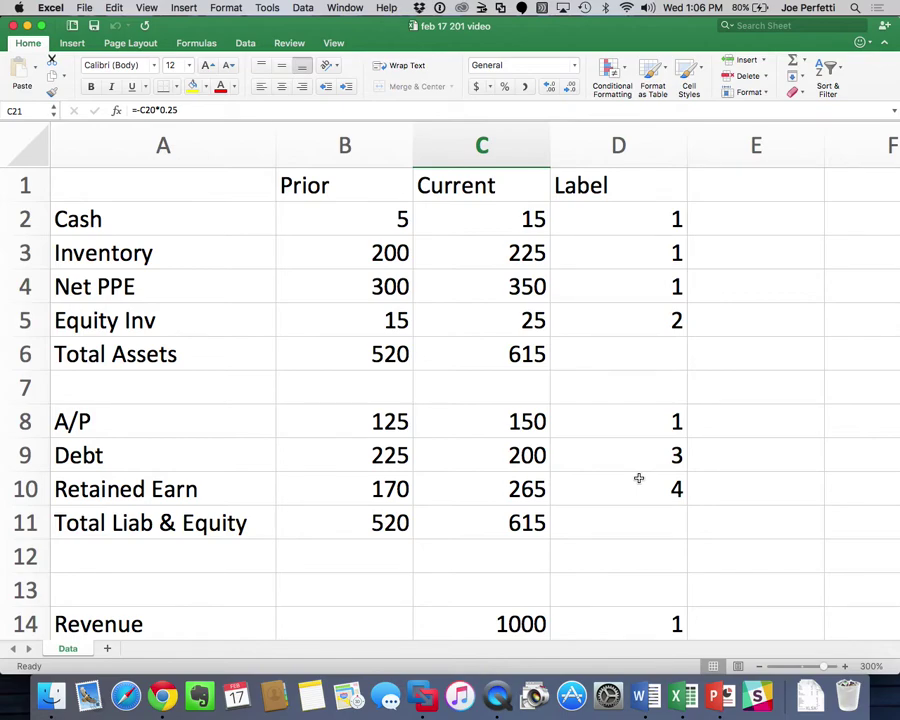
left_click(110, 648)
double_click(116, 648)
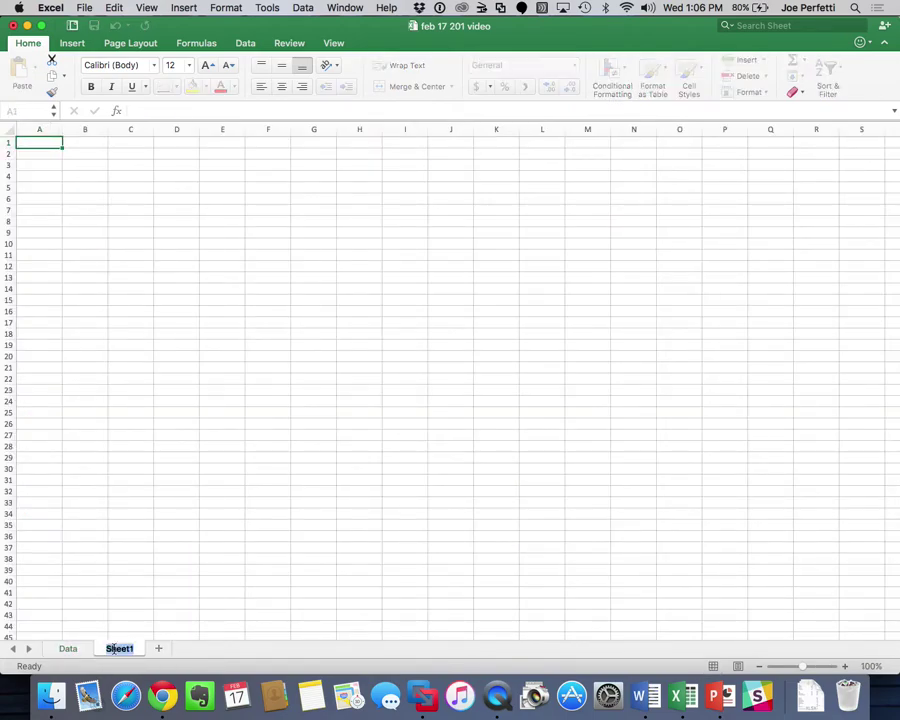
type("TFI")
key("Return")
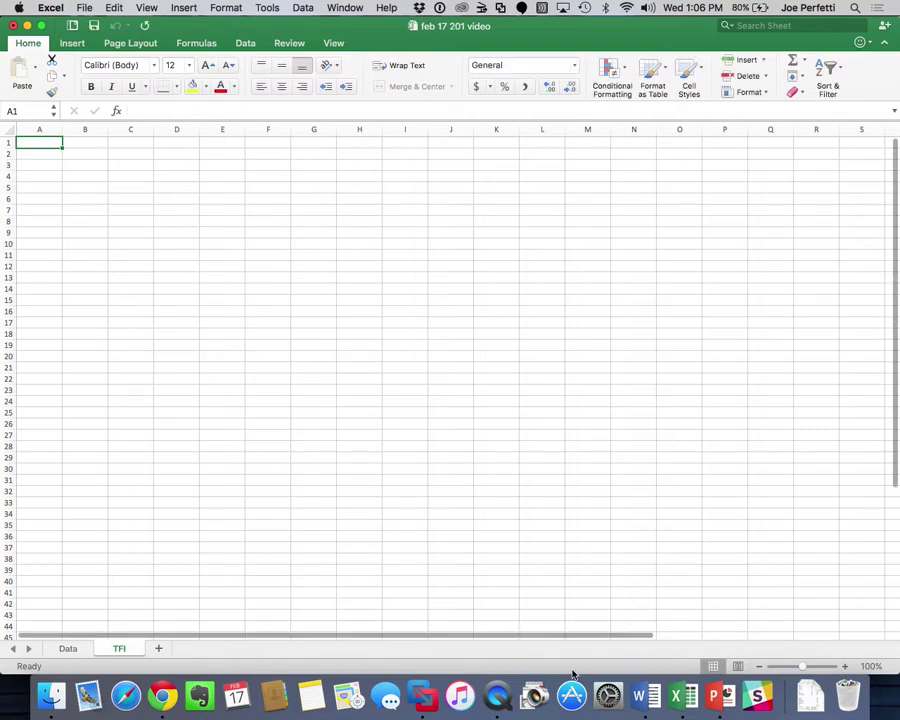
Zoom the TFI sheet to 300%.
left_click(878, 666)
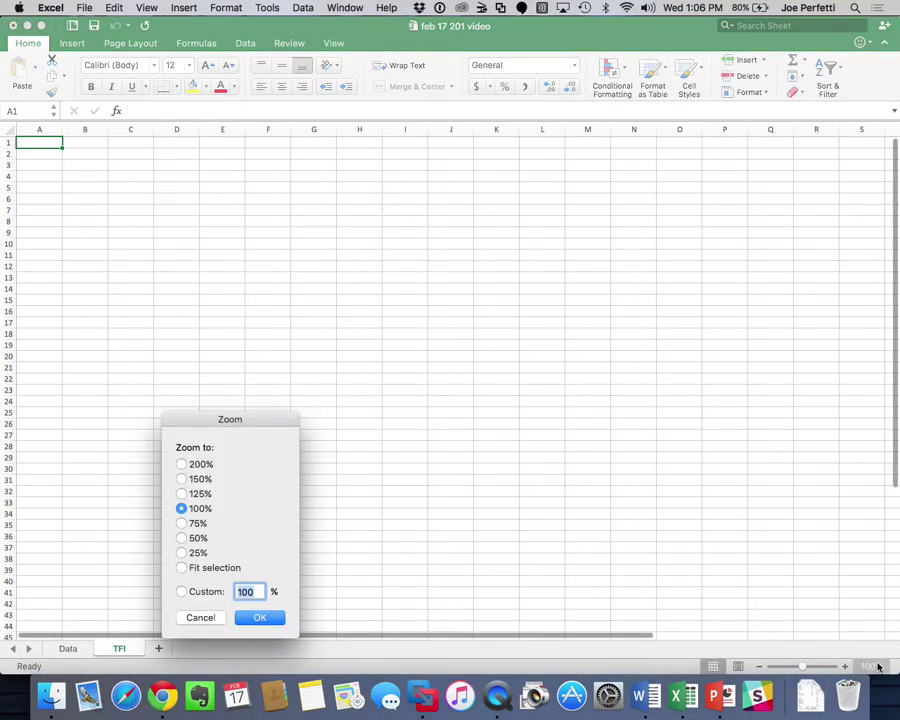
type("300")
key("Return")
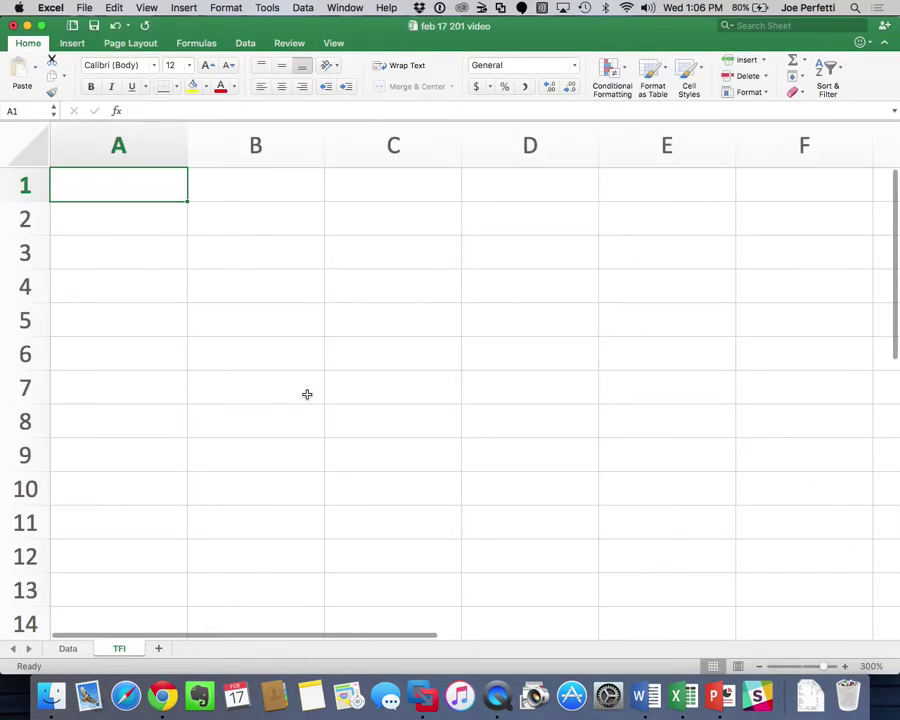
Link TFI cell B1 to the Data sheet's Prior heading with =Data!B1.
left_click(297, 191)
type("=")
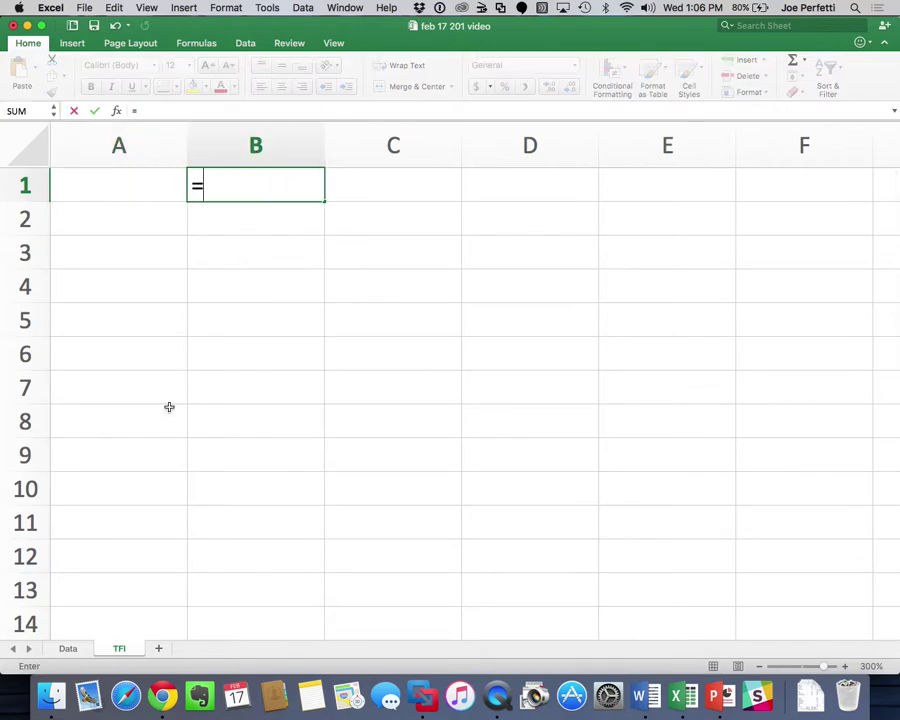
left_click(68, 648)
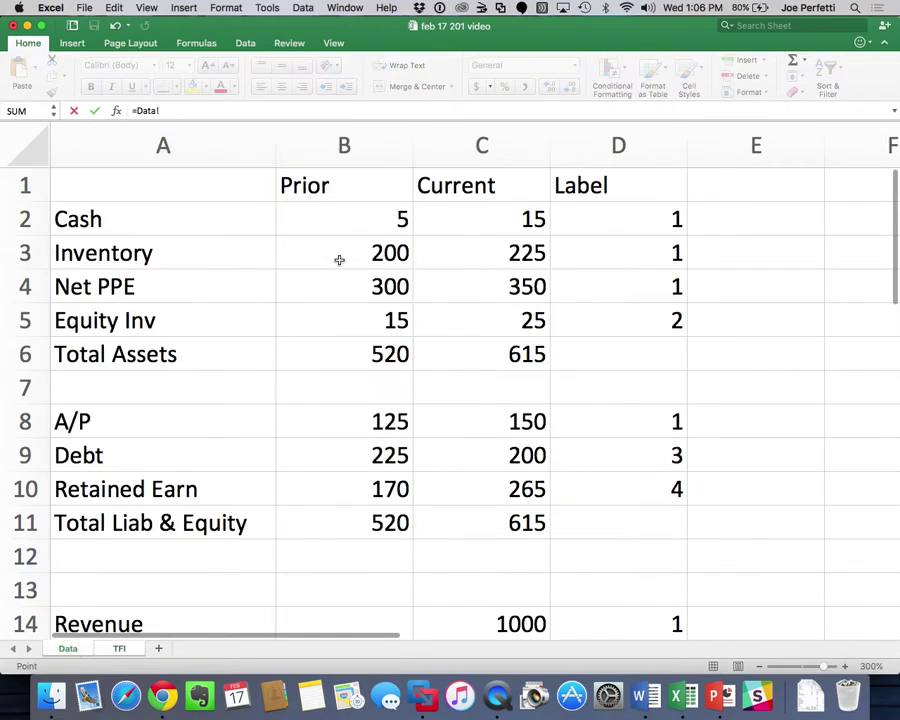
left_click(333, 185)
key("Return")
Copy the B1 link into C1:D1 to show Current and Label, and widen column A.
left_click(251, 182)
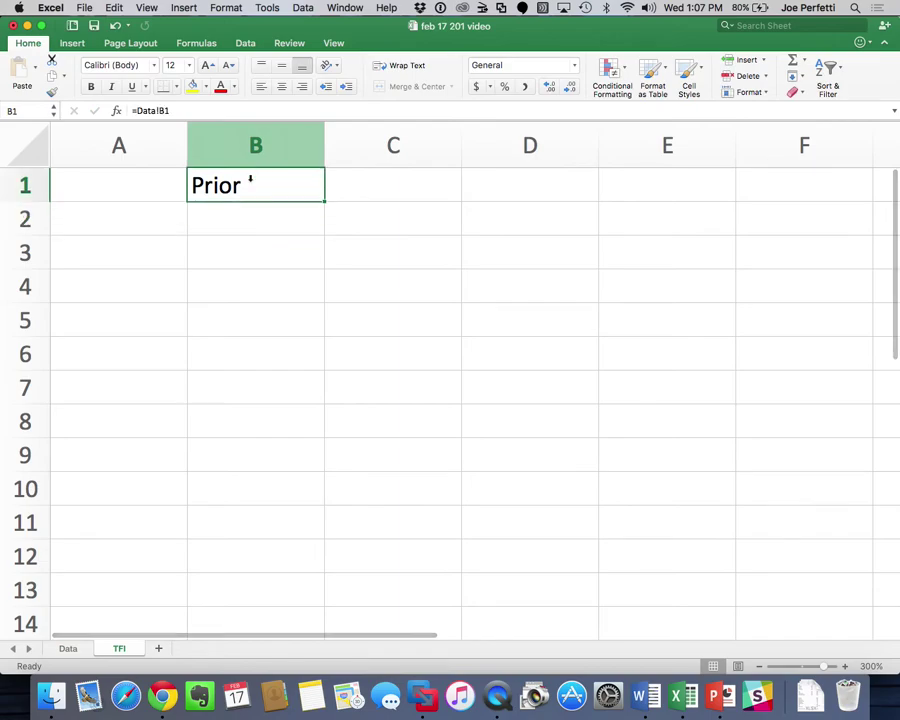
key("super+c")
left_click_drag(350, 185, 498, 178)
key("super+v")
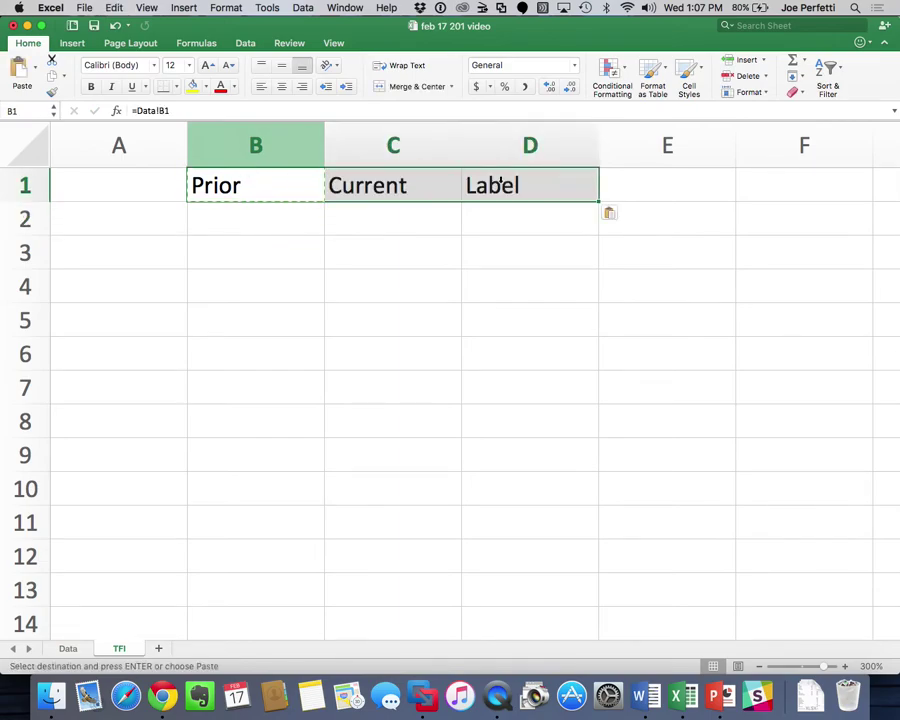
left_click_drag(187, 147, 228, 147)
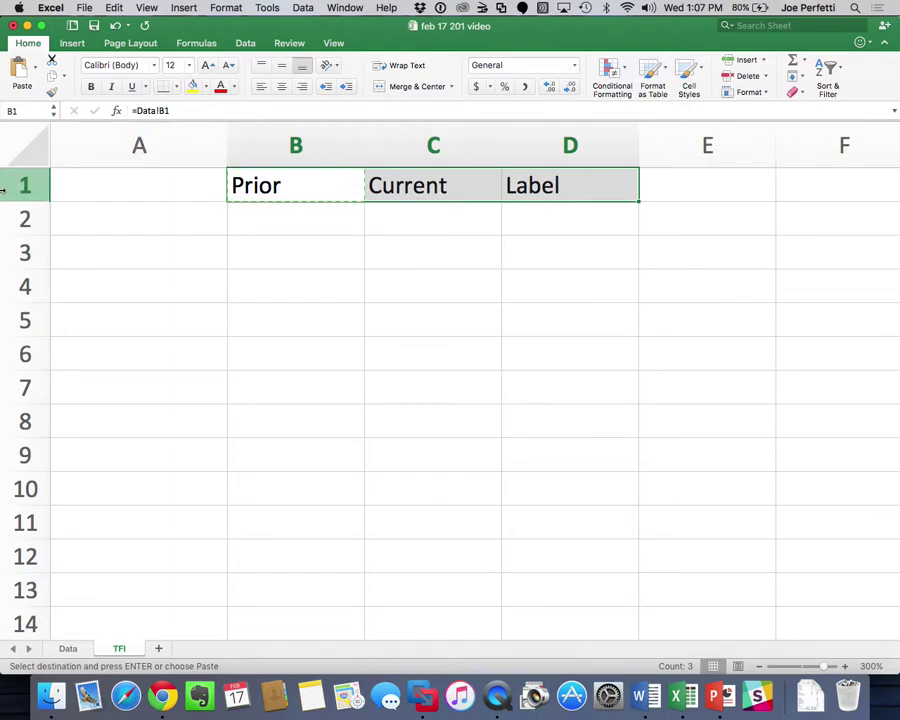
Link A2 to the Cash label in Data!A2 and copy the link down into A3:A4.
left_click(127, 222)
type("=")
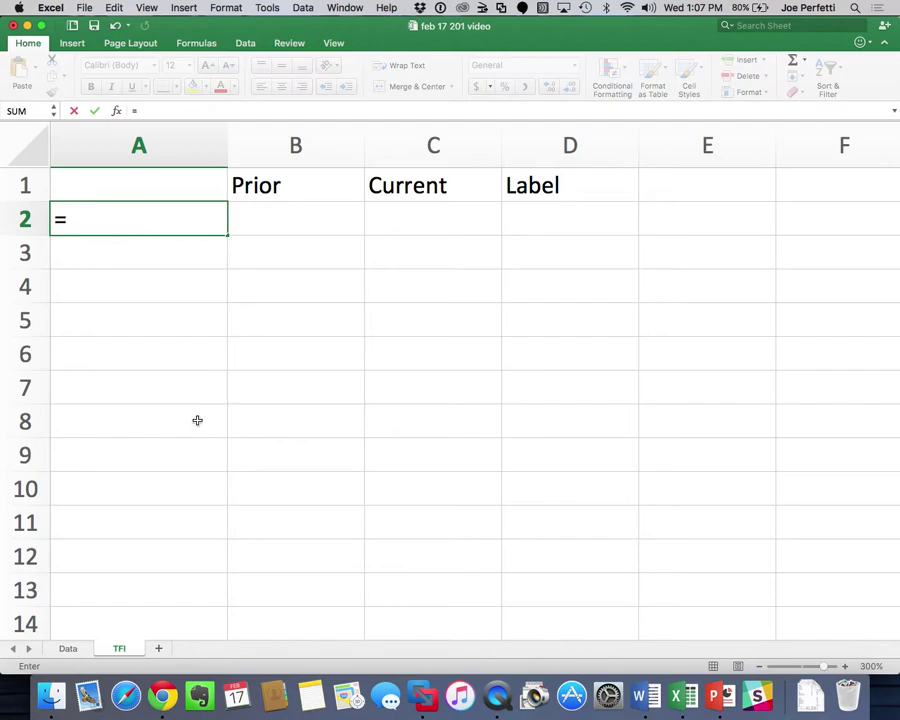
left_click(68, 647)
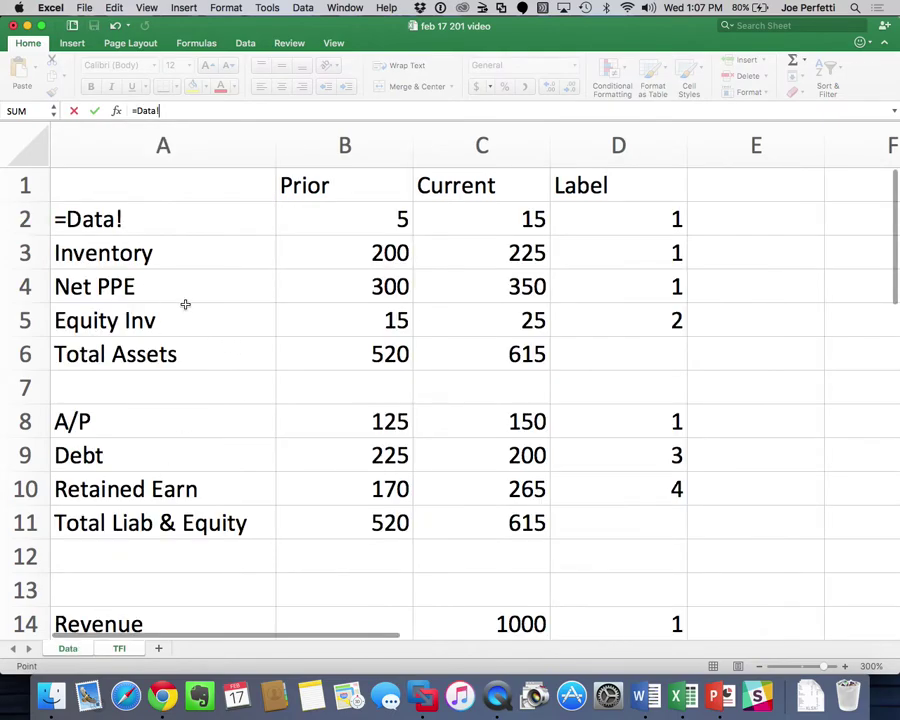
left_click(272, 218)
key("Return")
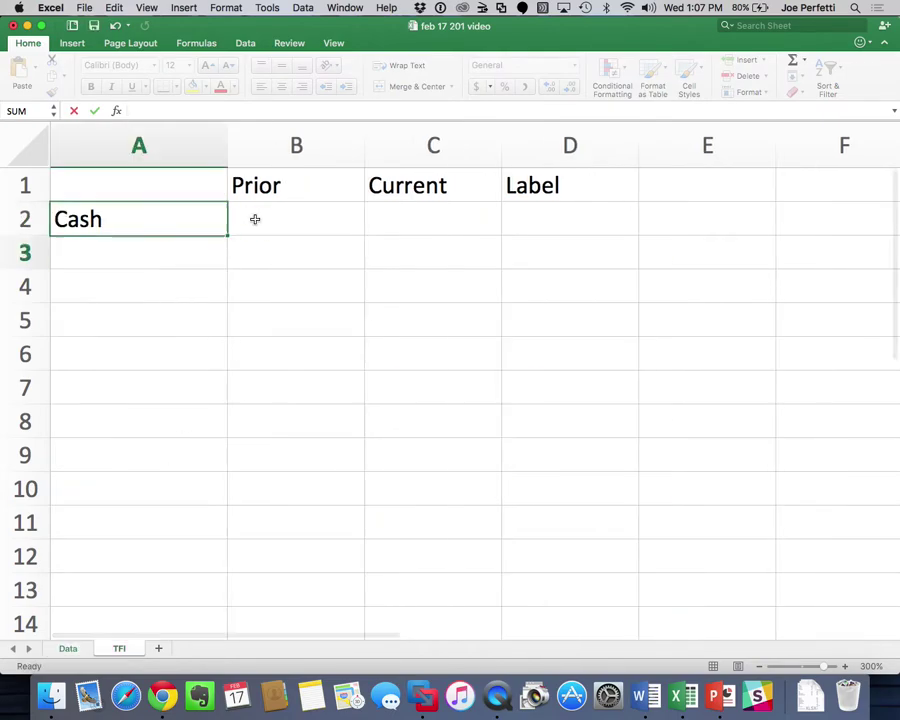
left_click(164, 220)
key("cmd+c")
left_click_drag(164, 219, 153, 276)
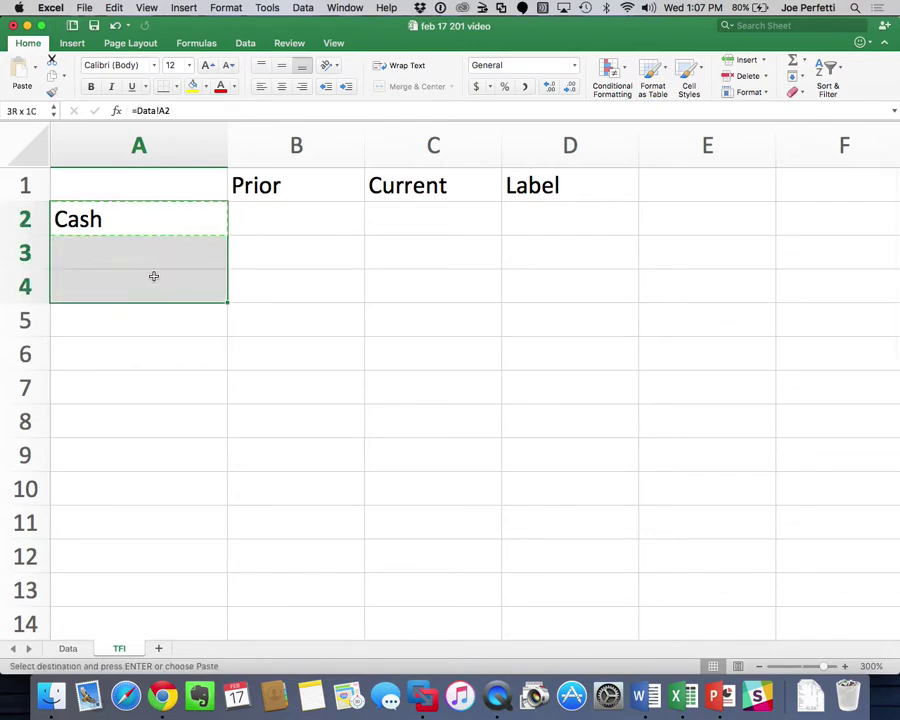
key("cmd+v")
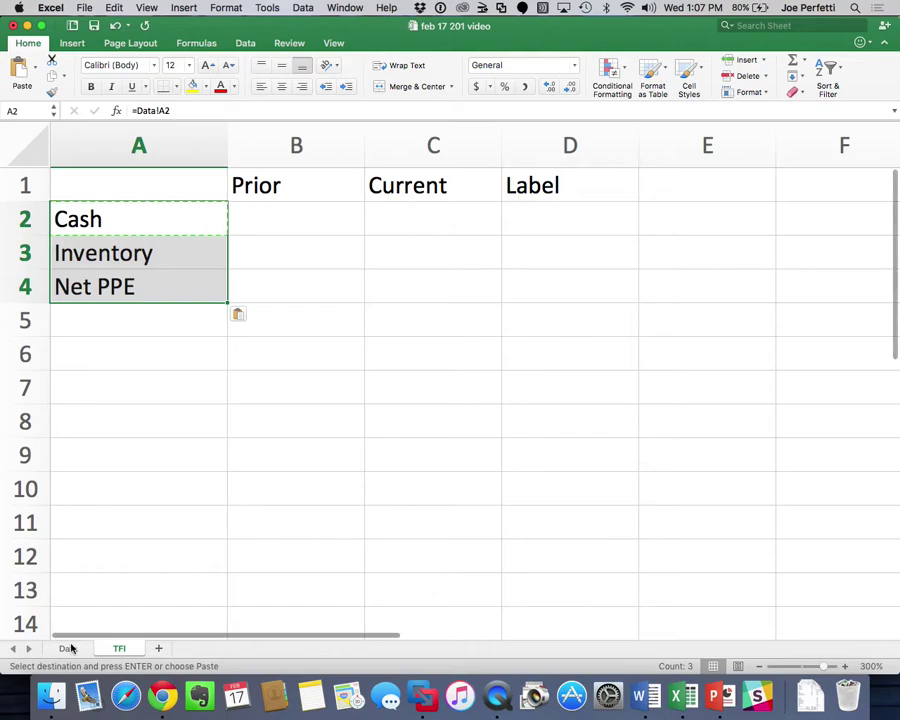
Link A5 to Data!A8 (A/P), then paste A2:A5 into B2:D5 for Prior, Current and Label.
left_click(68, 648)
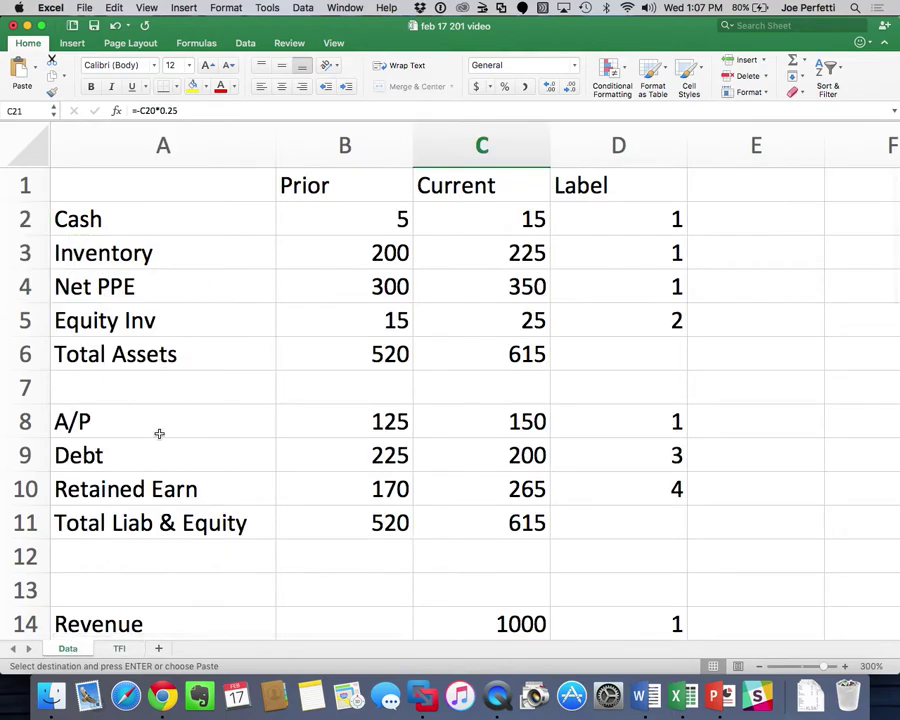
left_click(119, 648)
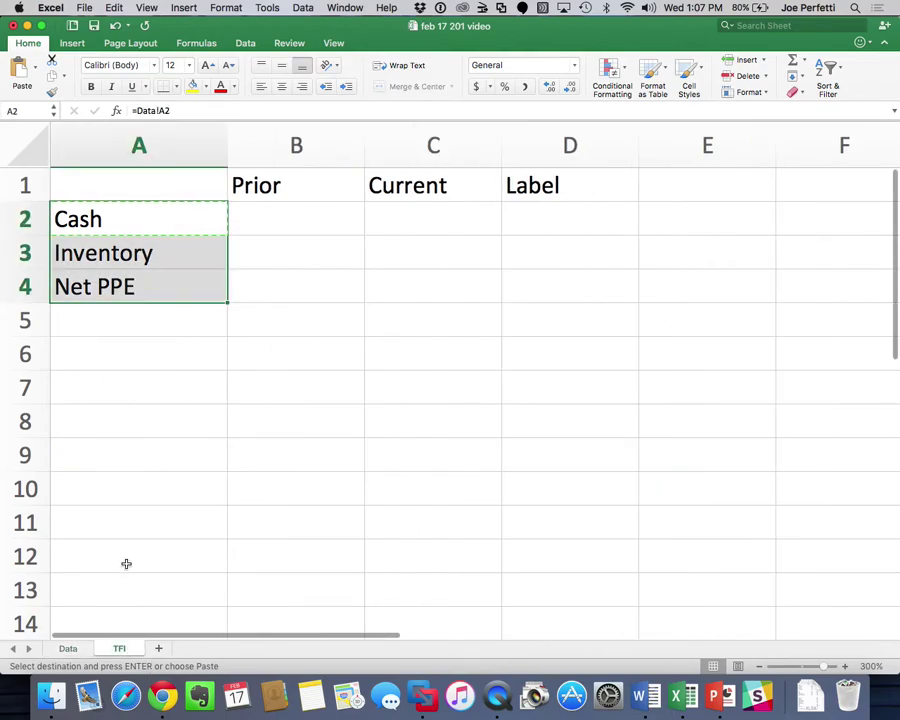
left_click(128, 322)
type("=")
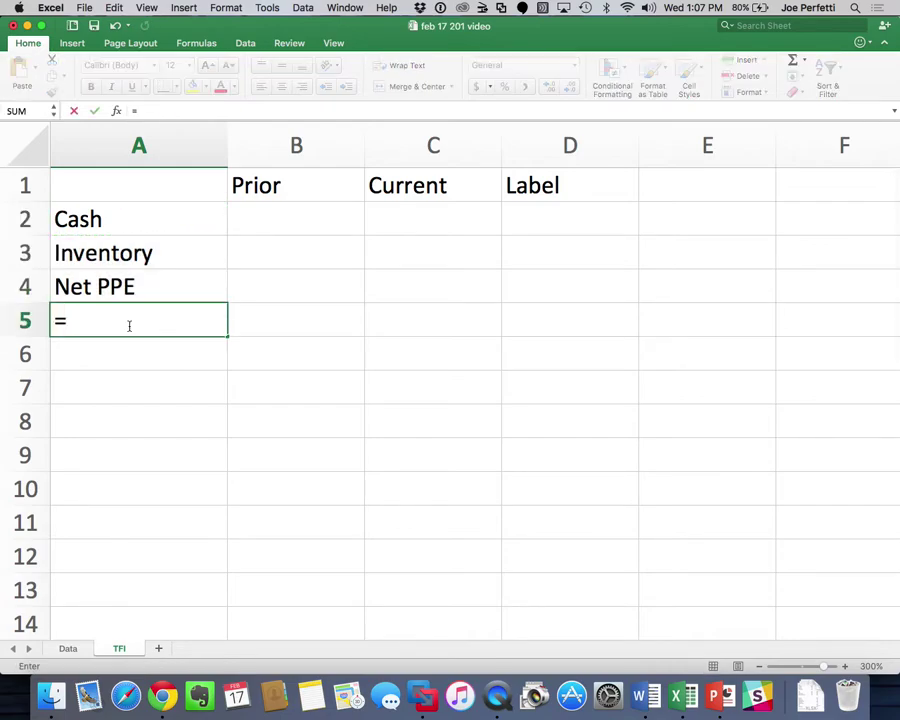
left_click(68, 648)
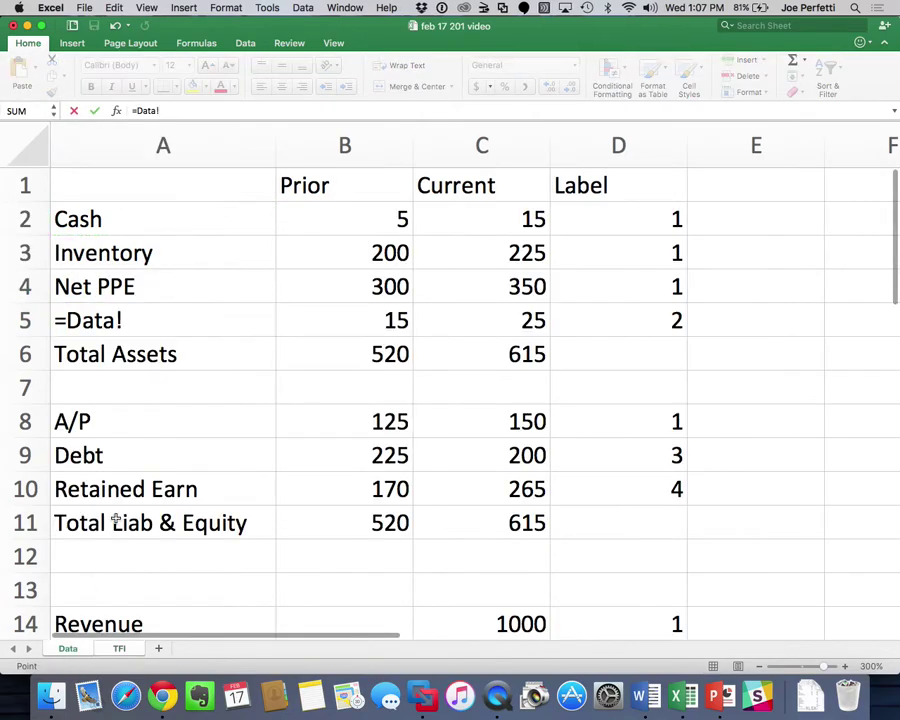
left_click(139, 419)
key("Return")
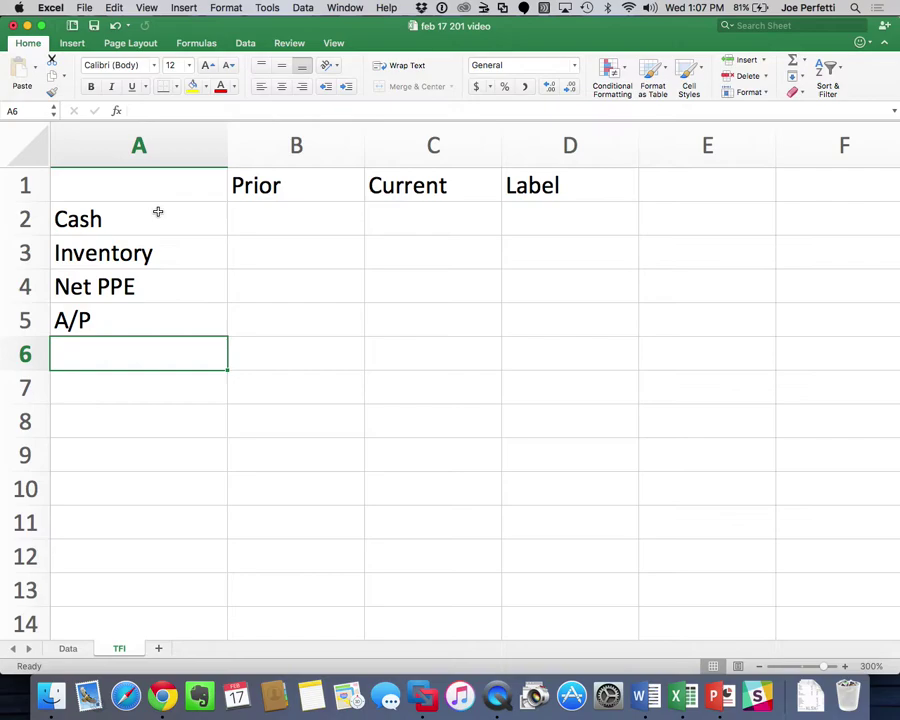
left_click_drag(156, 212, 145, 315)
key("super+c")
left_click_drag(231, 235, 532, 222)
key("super+v")
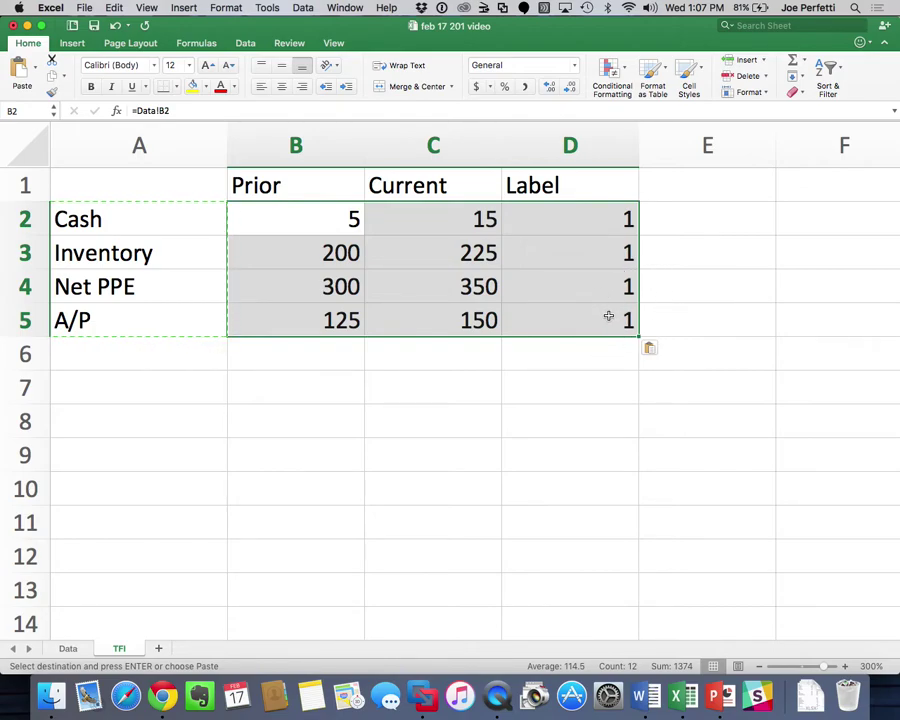
Label A6 'Op IC' and enter =B2+B3+B4-B5 in B6, giving 380 prior.
left_click(134, 359)
type("Op")
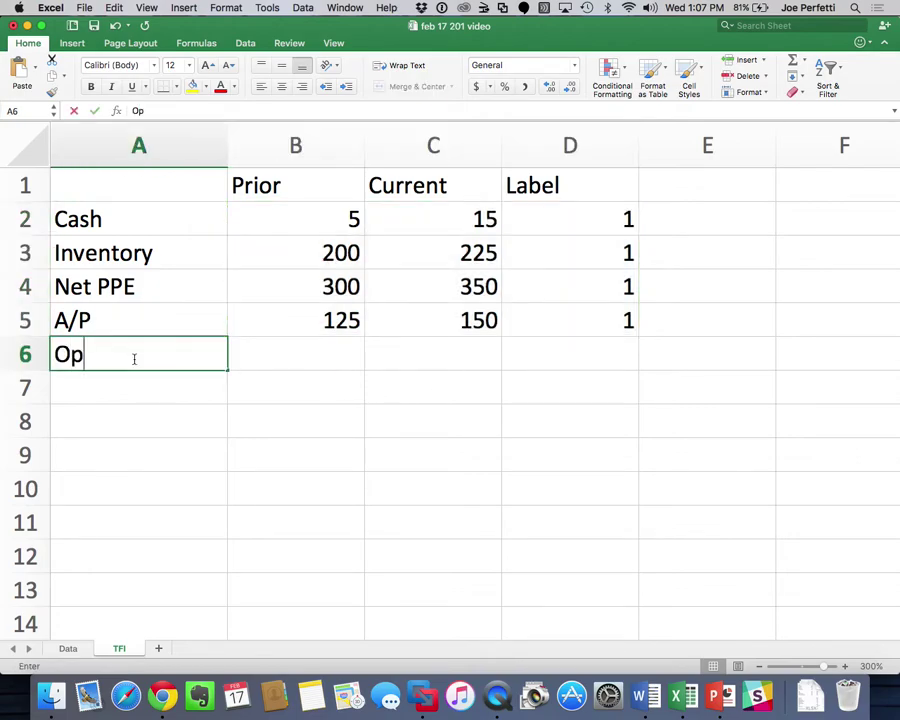
type(" IC")
key("Return")
key("Right")
key("Up")
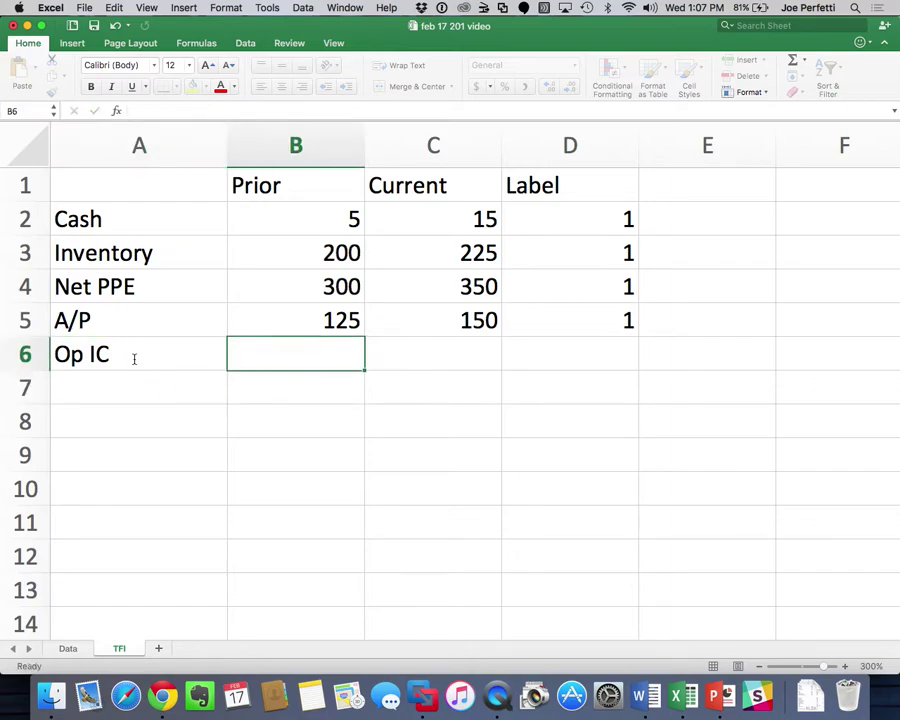
type("=")
key("Up")
key("Up")
key("Up")
key("Up")
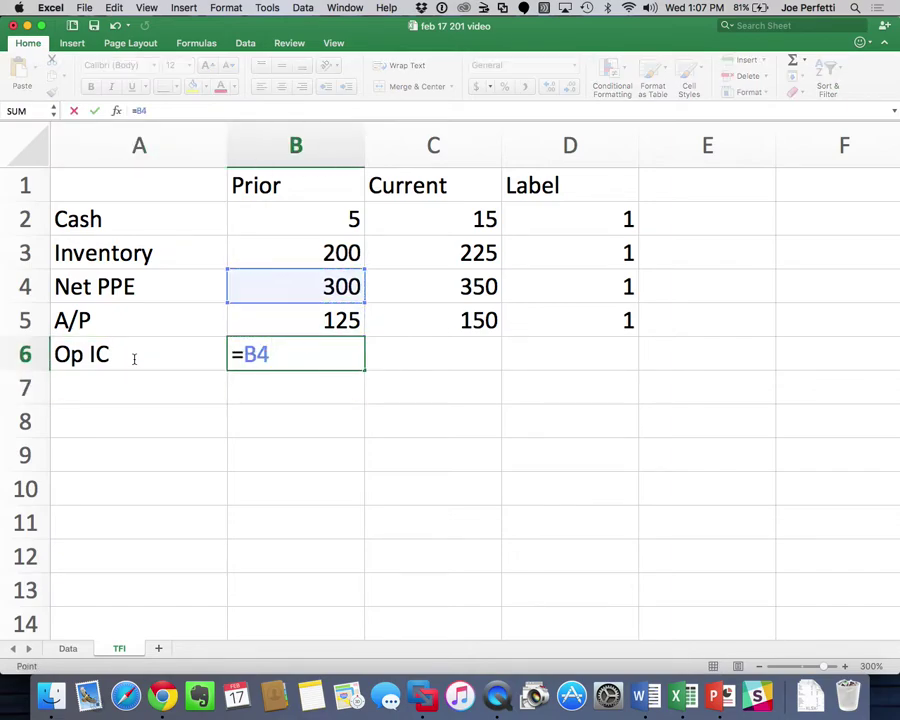
type("+")
key("Up")
key("Up")
key("Up")
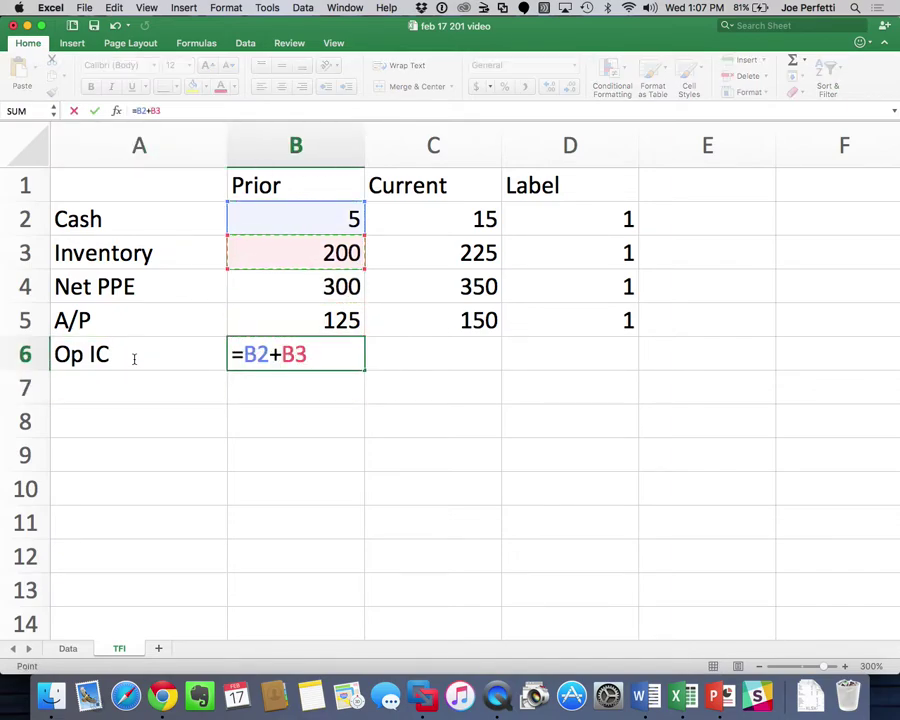
type("+")
key("Up")
key("Up")
type("-")
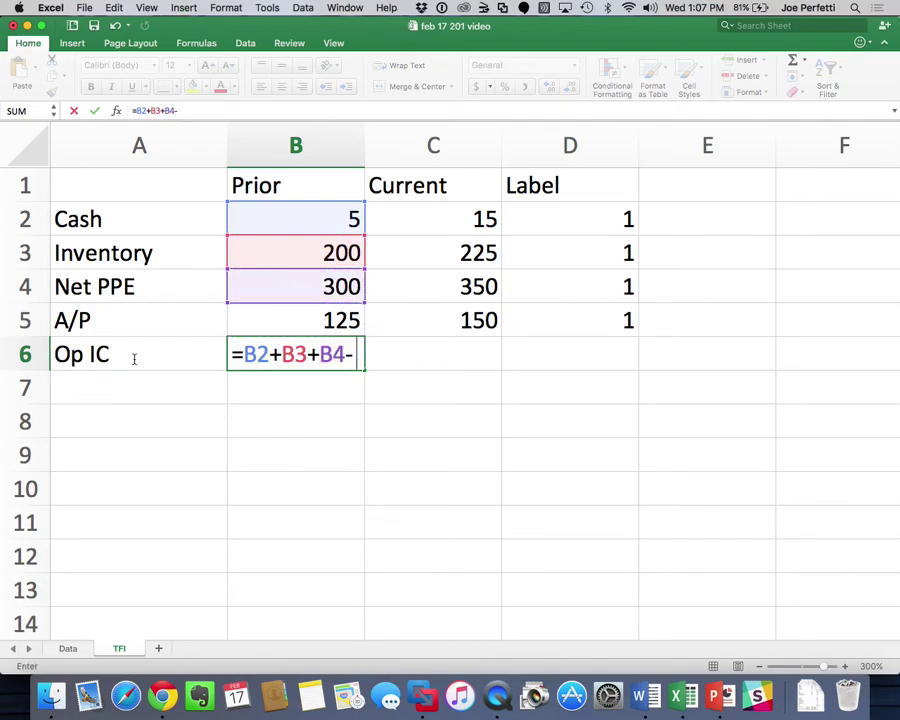
key("Up")
key("Return")
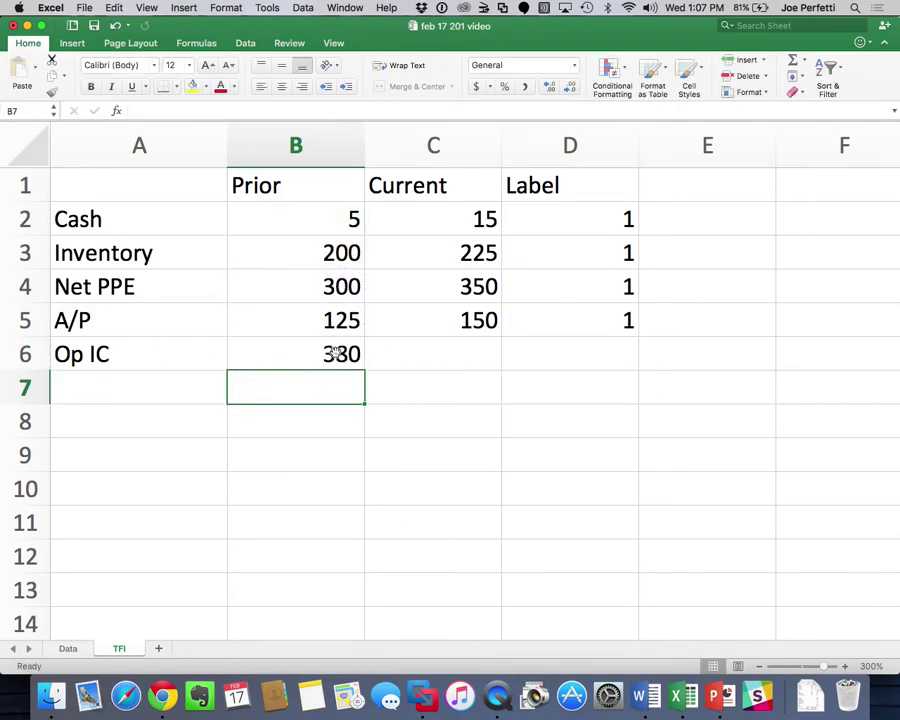
Copy the Op IC formula into C6 for a current-year total of 440.
left_click(330, 352)
key("super+c")
left_click(457, 356)
key("super+v")
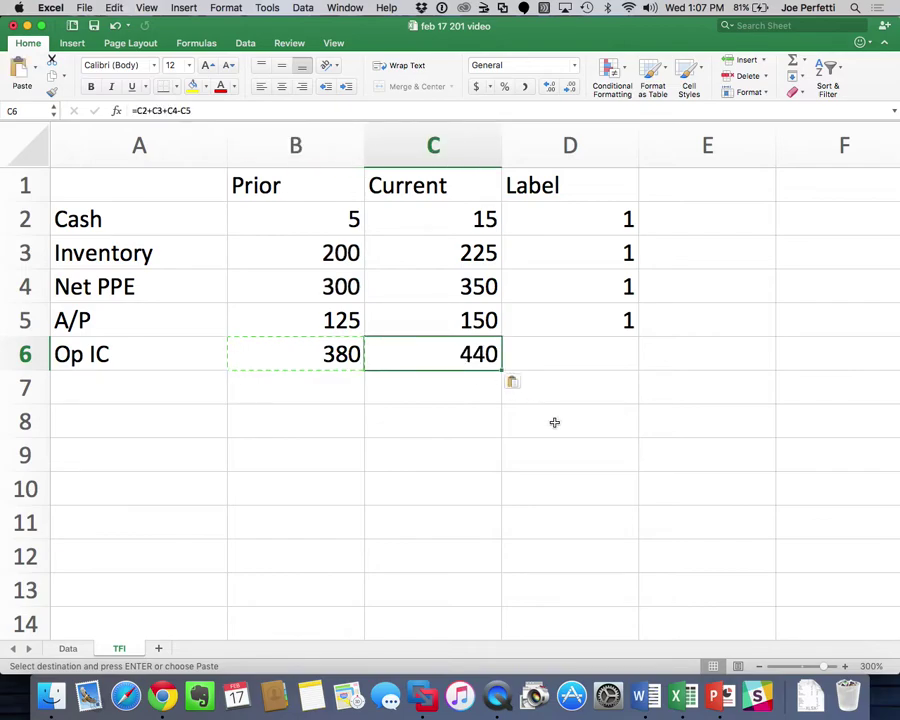
left_click(554, 422)
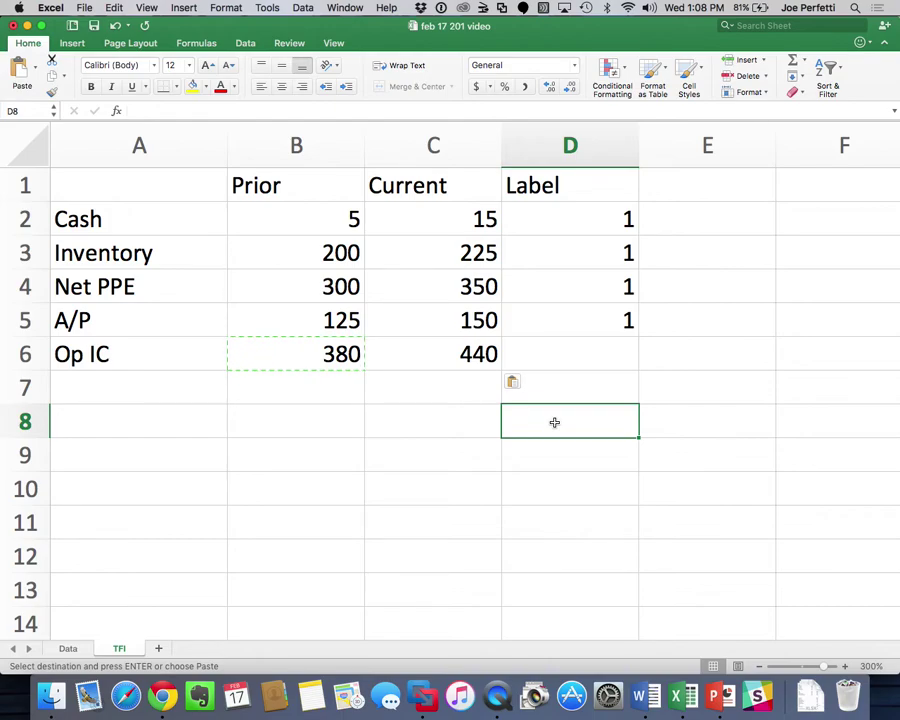
Link row 8 to Data's Equity Inv row (=Data!A5), filling B8:D8 with 15, 25 and 2.
left_click(177, 412)
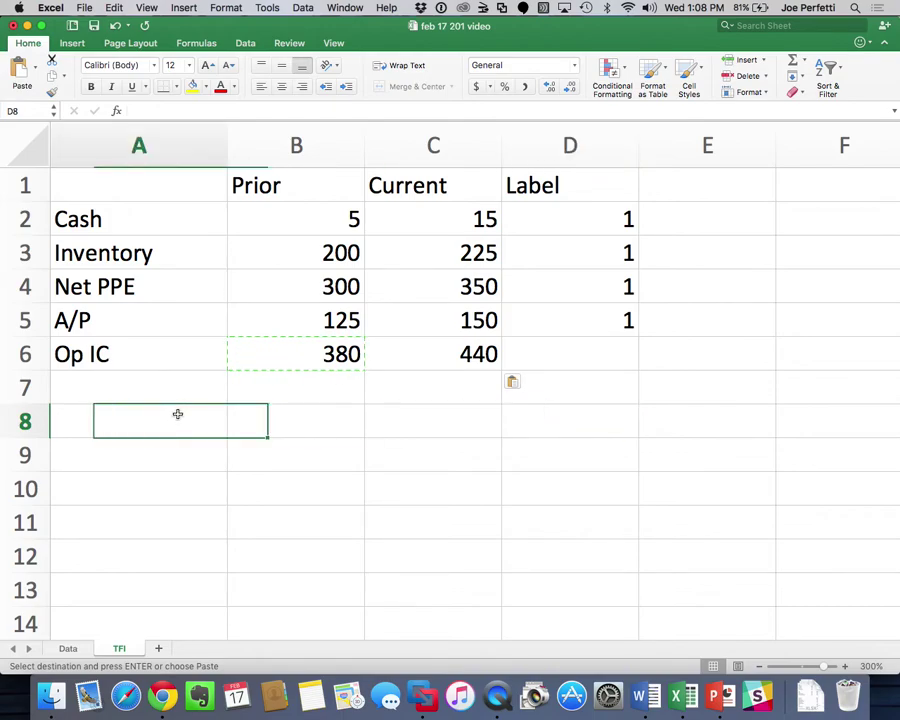
type("=")
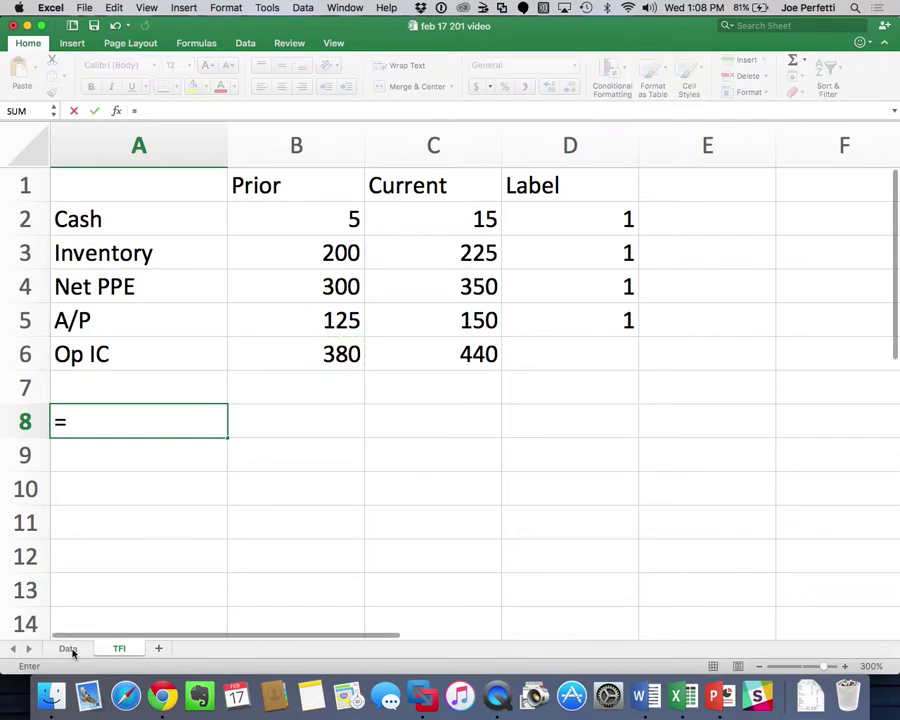
left_click(68, 648)
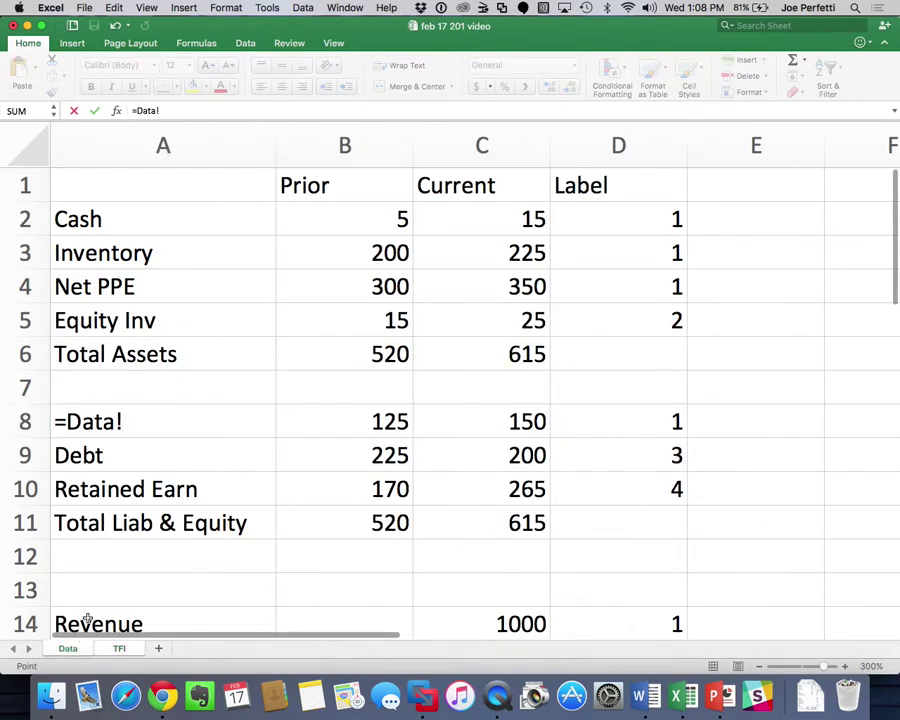
left_click(180, 323)
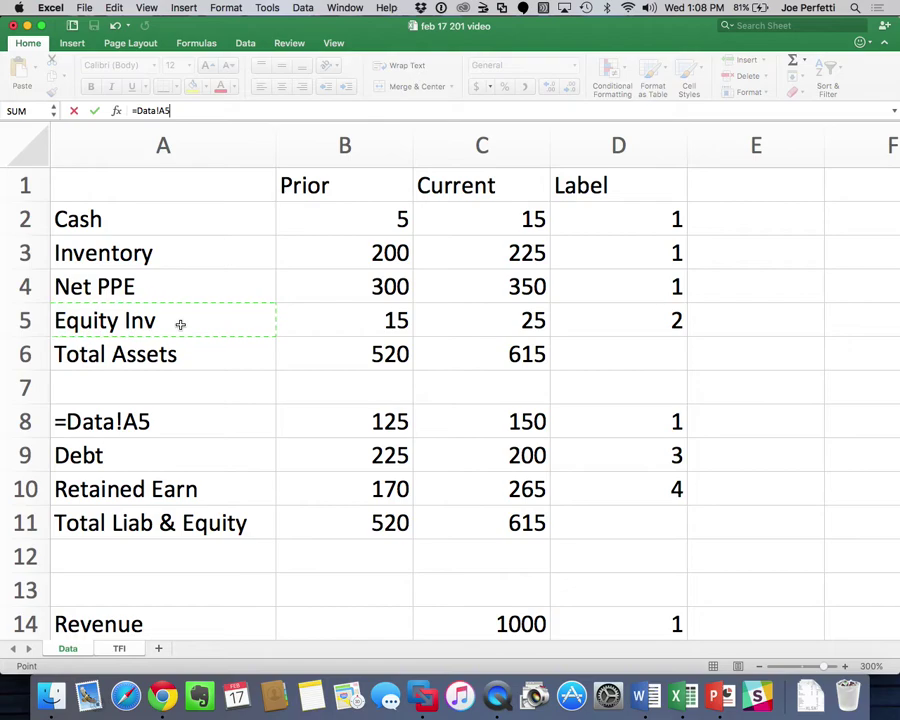
key("Return")
left_click(150, 420)
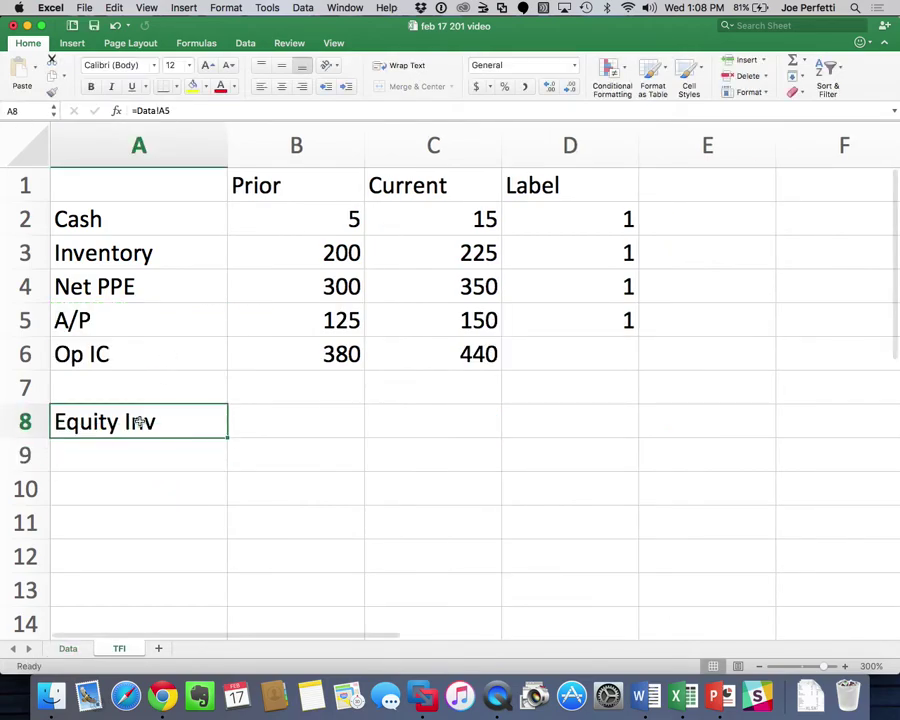
key("super+c")
left_click_drag(150, 420, 550, 432)
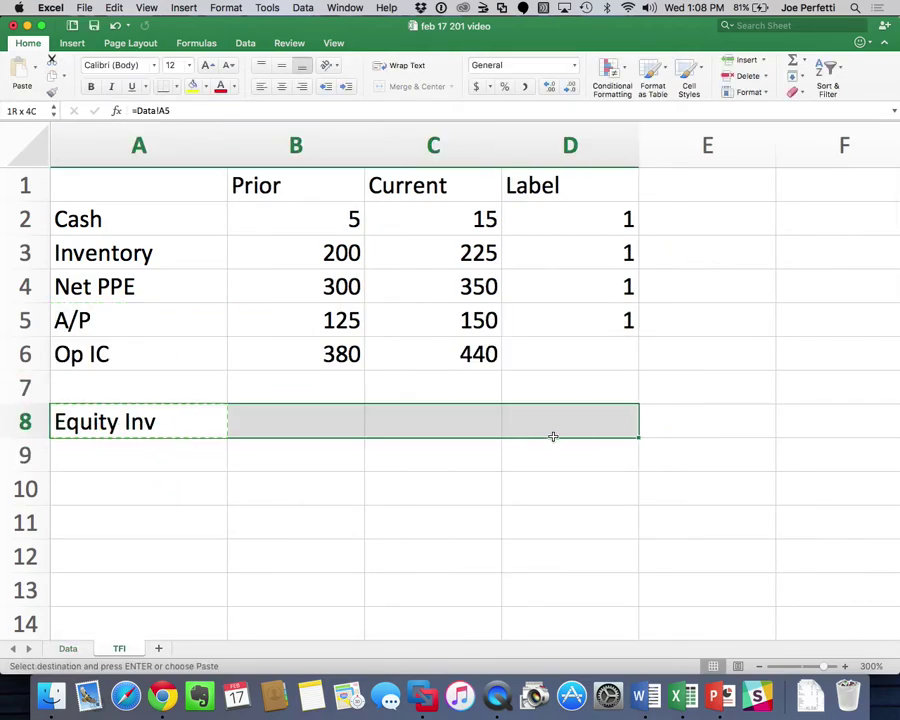
key("super+v")
Type the label 'TFI' in A10.
left_click_drag(160, 488, 108, 485)
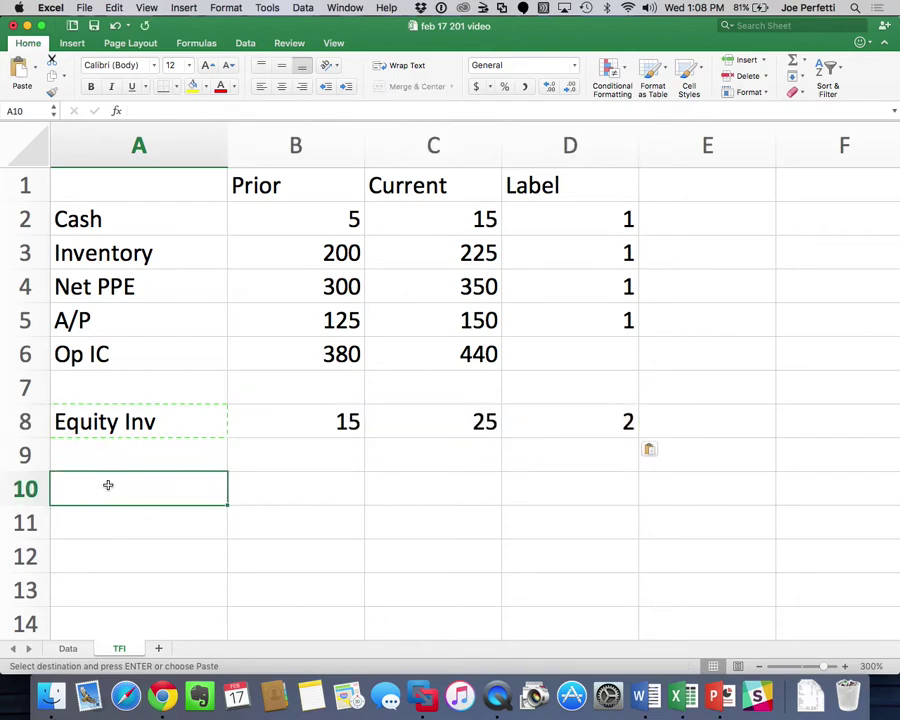
type("TFI")
key("Return")
Enter =B6+B8 in B10 so prior-year TFI totals 395.
key("Right")
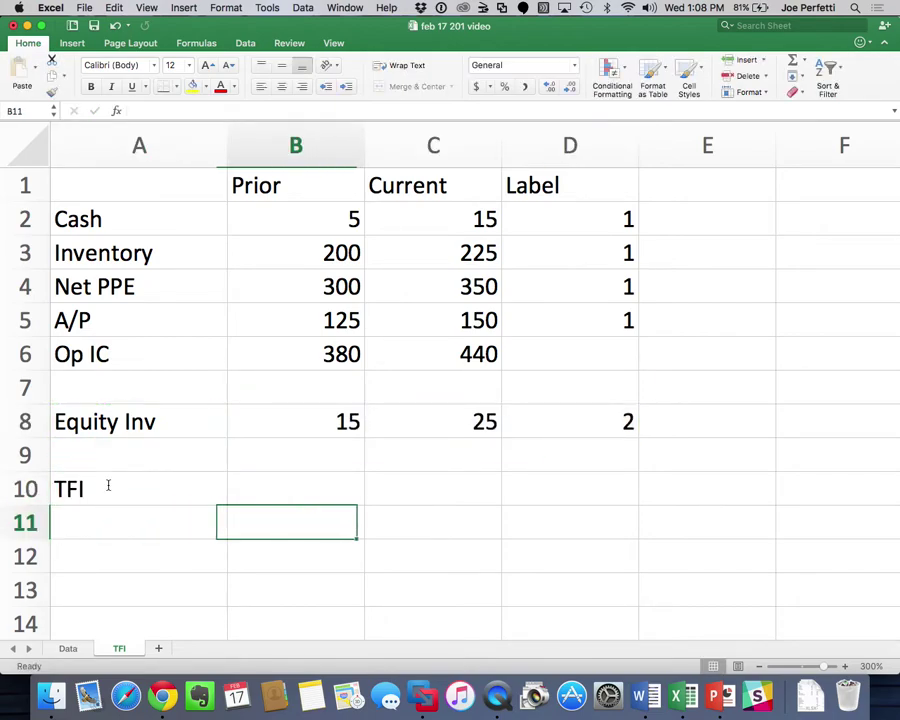
key("Up")
key("Right")
key("Left")
type("=")
key("Up")
key("Up")
key("Up")
key("Up")
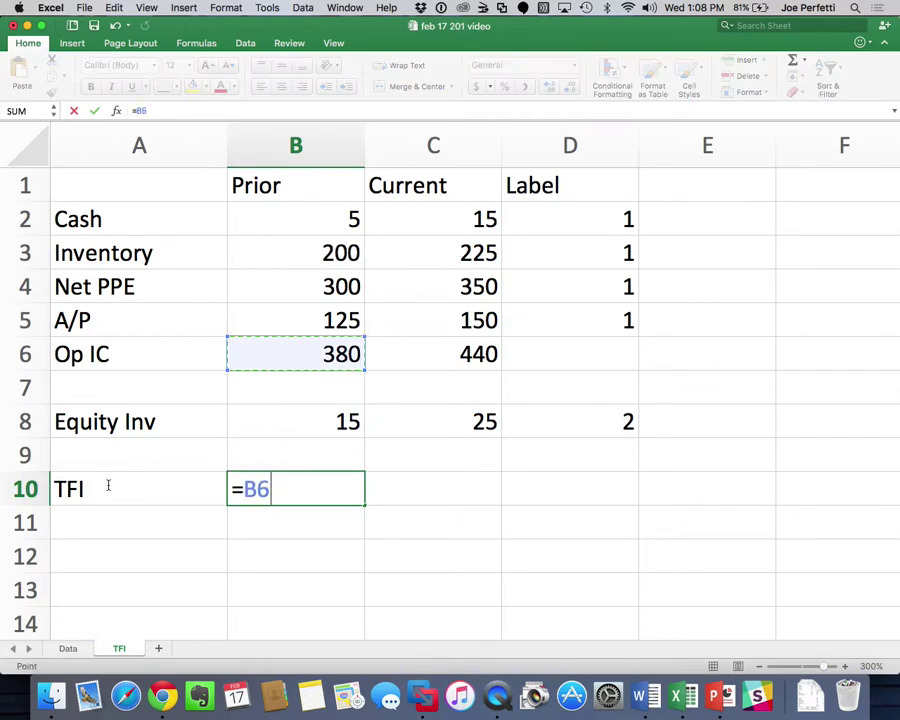
type("+")
key("Up")
key("Up")
key("Return")
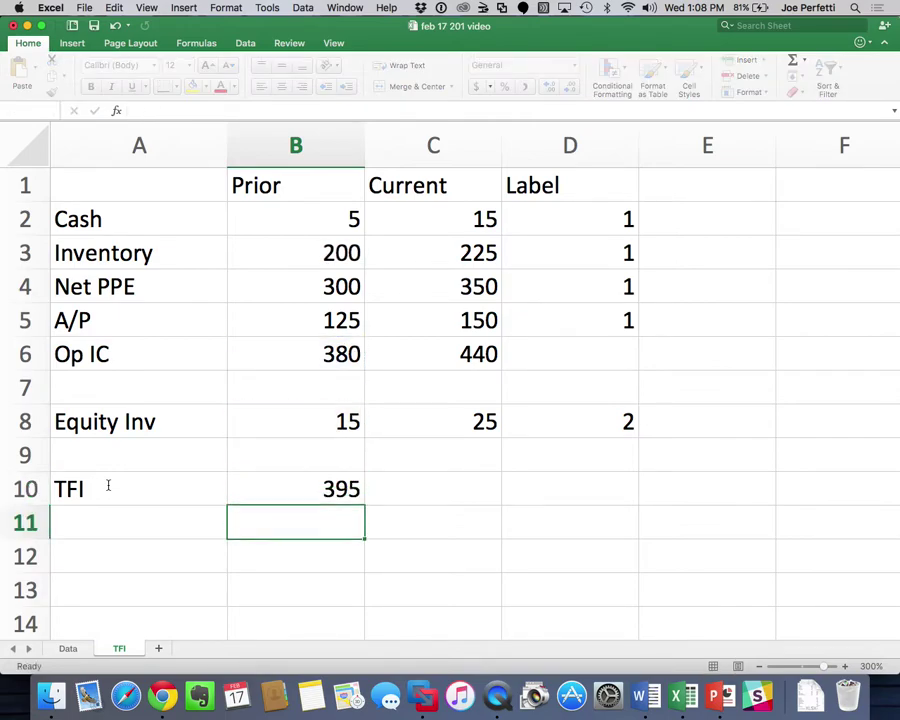
Copy the TFI formula into C10 for a current-year total of 465.
left_click(300, 467)
left_click(293, 487)
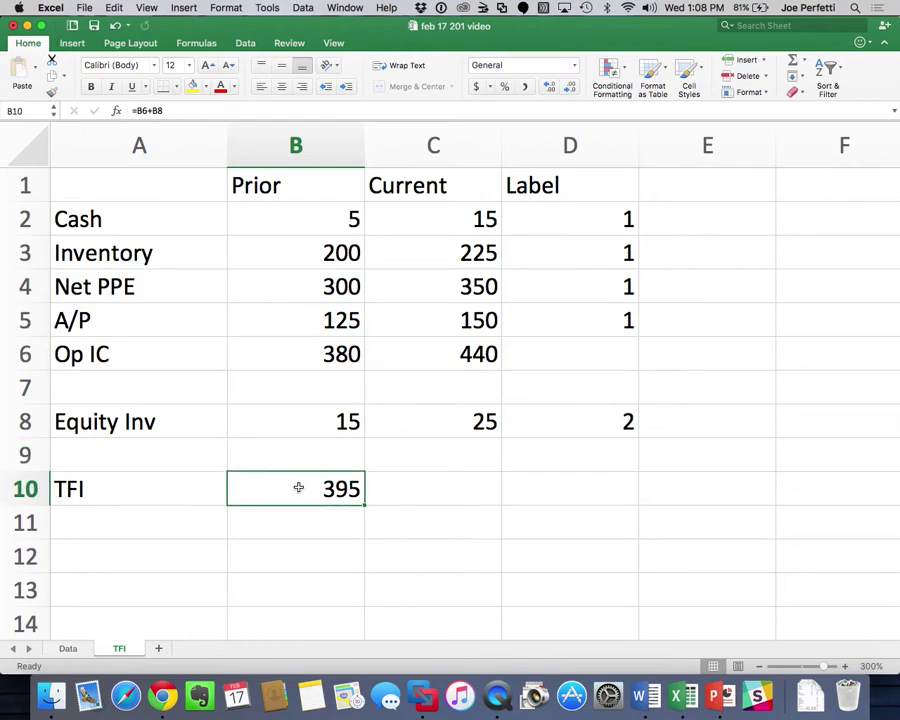
key("super+c")
left_click(450, 487)
key("super+v")
left_click(669, 527)
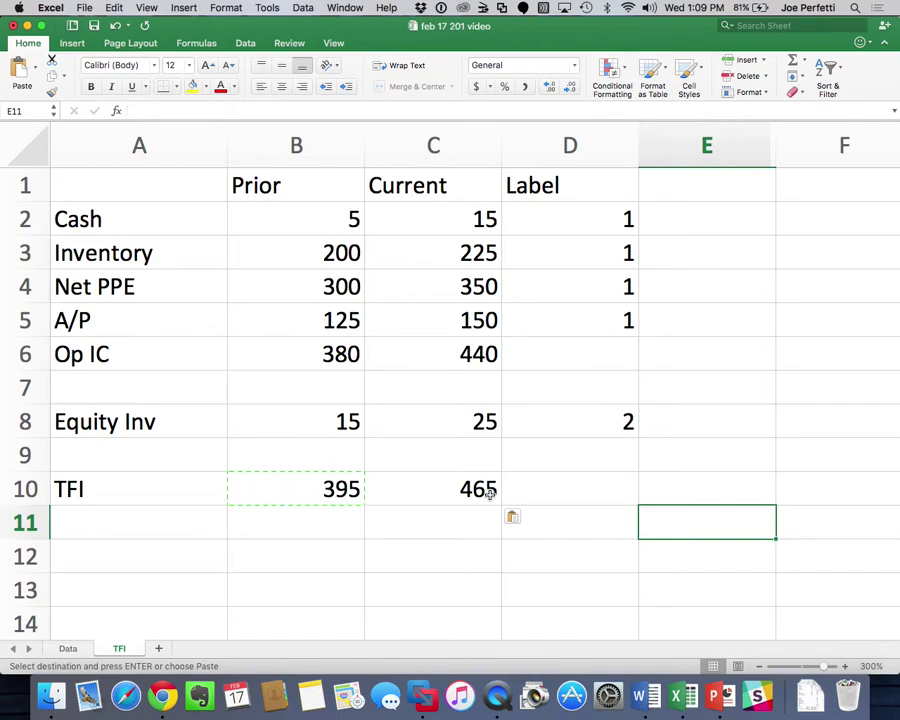
scroll(488, 492, "down", 1)
left_click(114, 541)
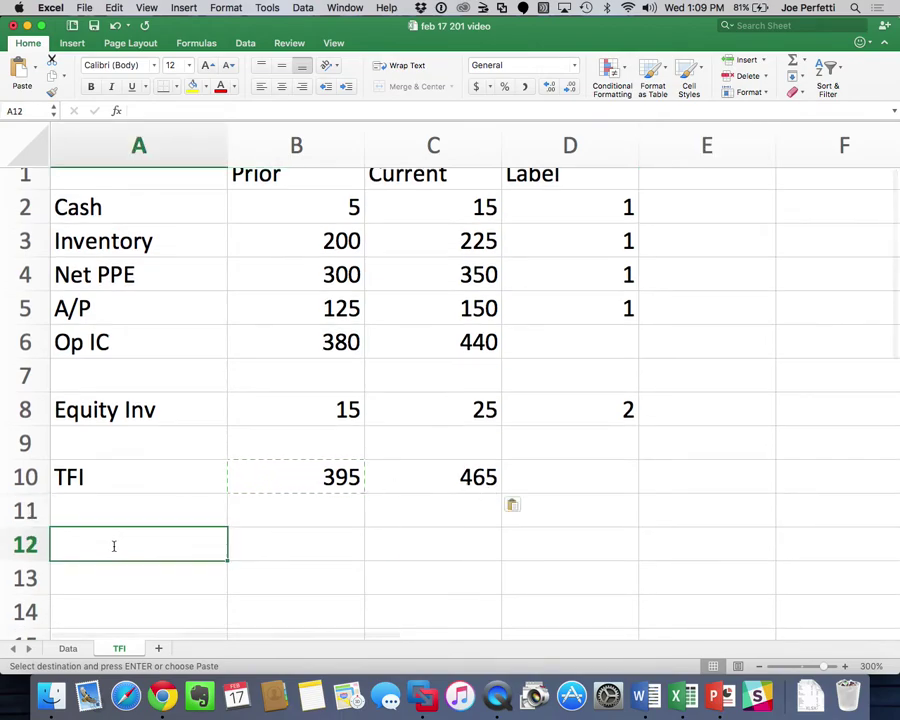
Link A12 and A13 to Data's Debt and Retained Earn labels and fill B12:D13.
type("=")
left_click(67, 648)
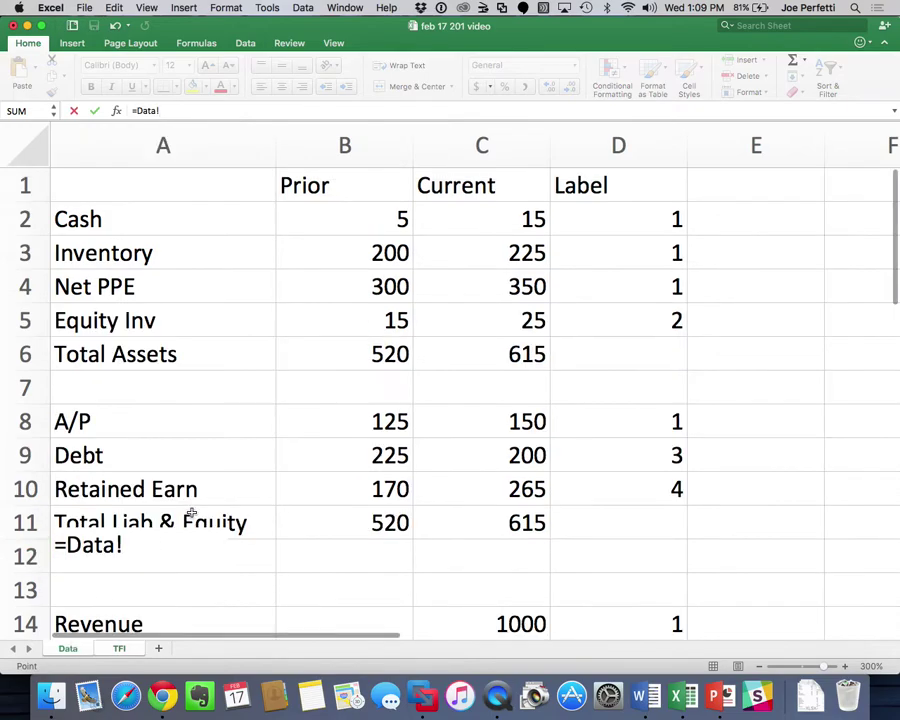
left_click(179, 452)
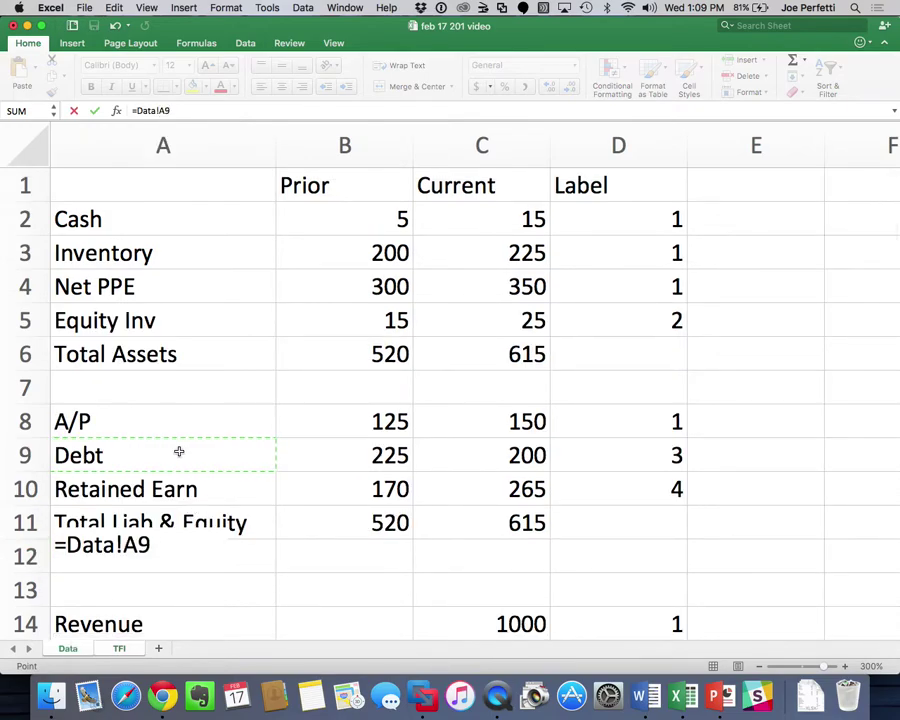
key("Return")
type("=Data!")
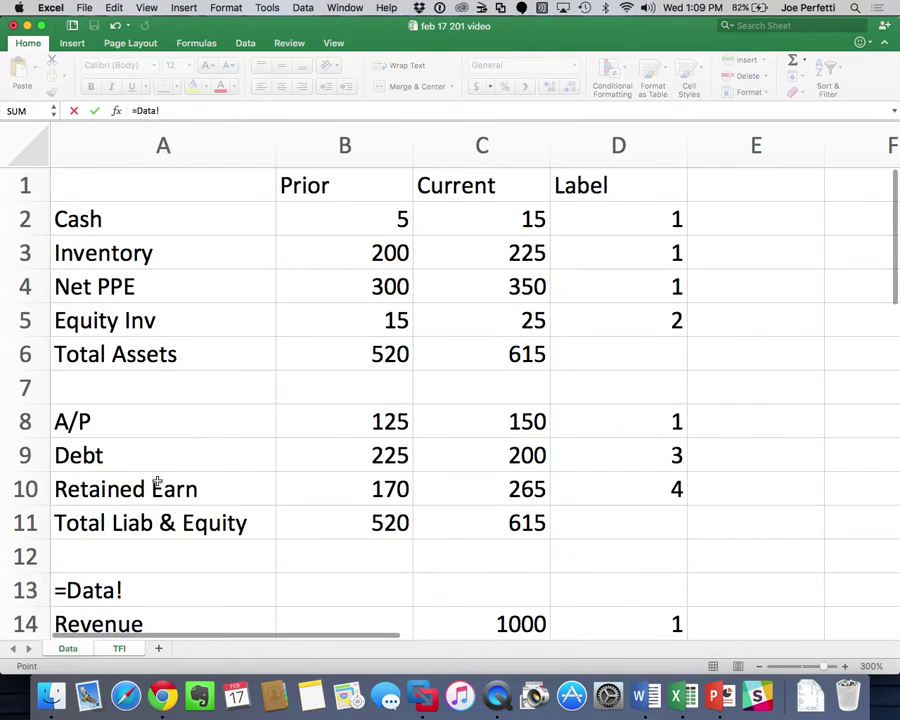
left_click(151, 487)
key("Return")
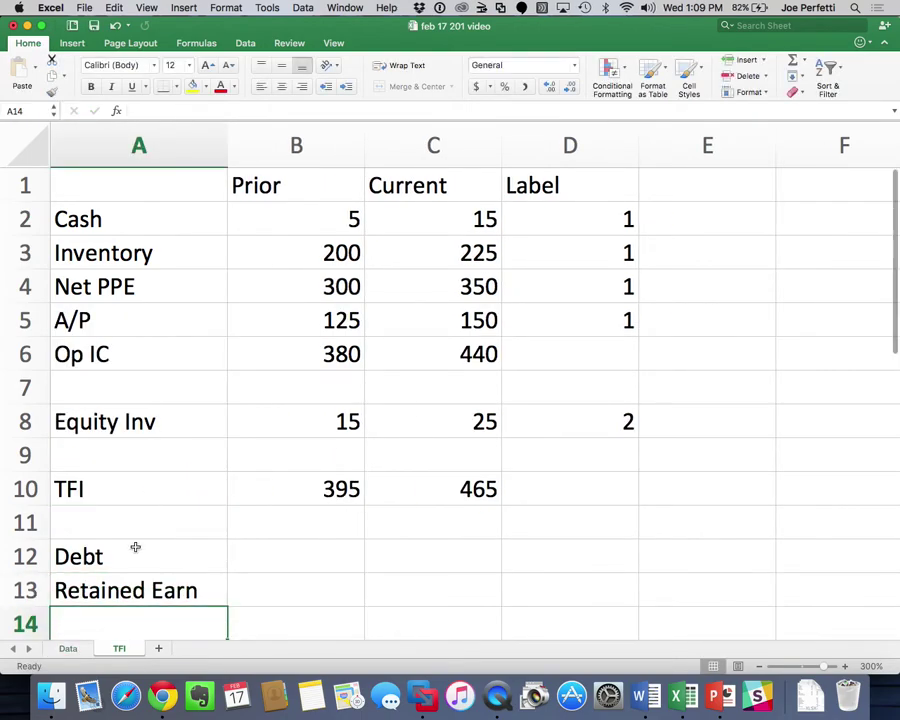
left_click_drag(135, 546, 139, 575)
key("super+c")
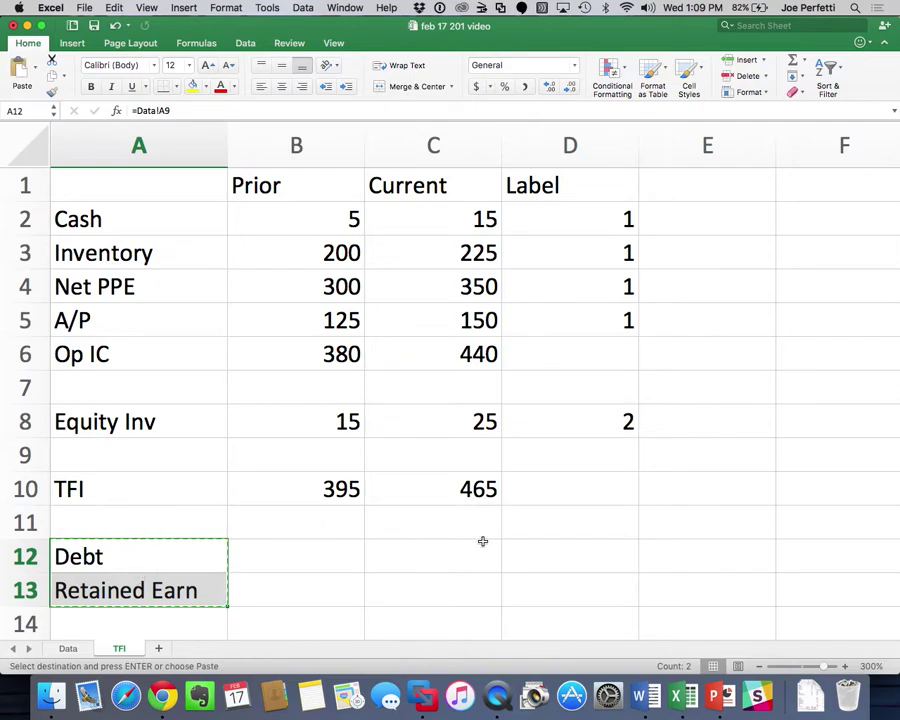
left_click_drag(340, 552, 580, 556)
key("super+v")
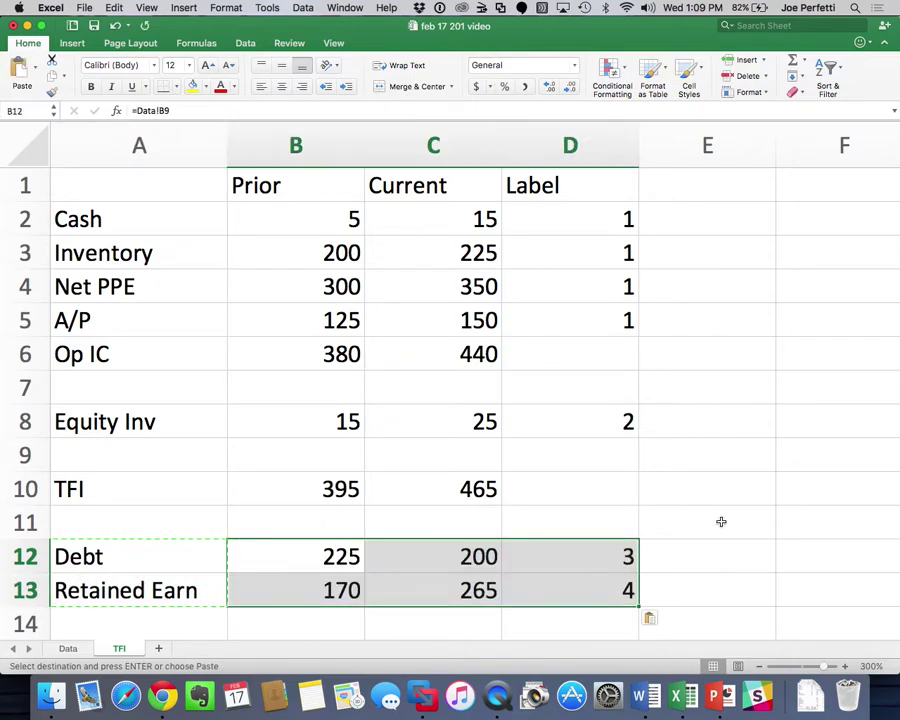
AutoSum Debt and Retained Earn in B14 and copy to C14, giving 395 and 465.
scroll(719, 520, "down", 2)
left_click(343, 558)
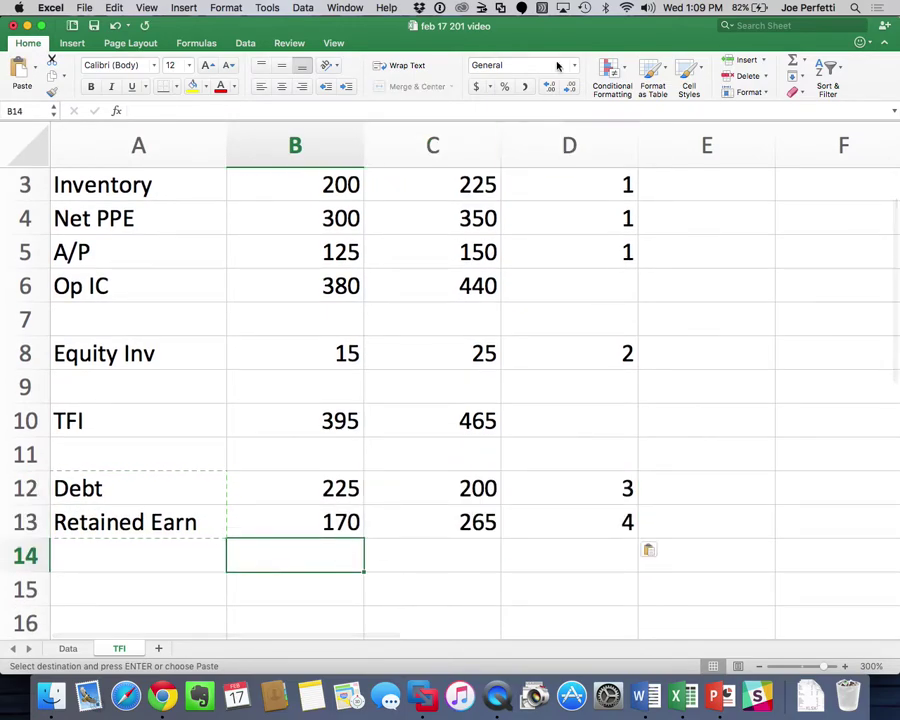
left_click(795, 62)
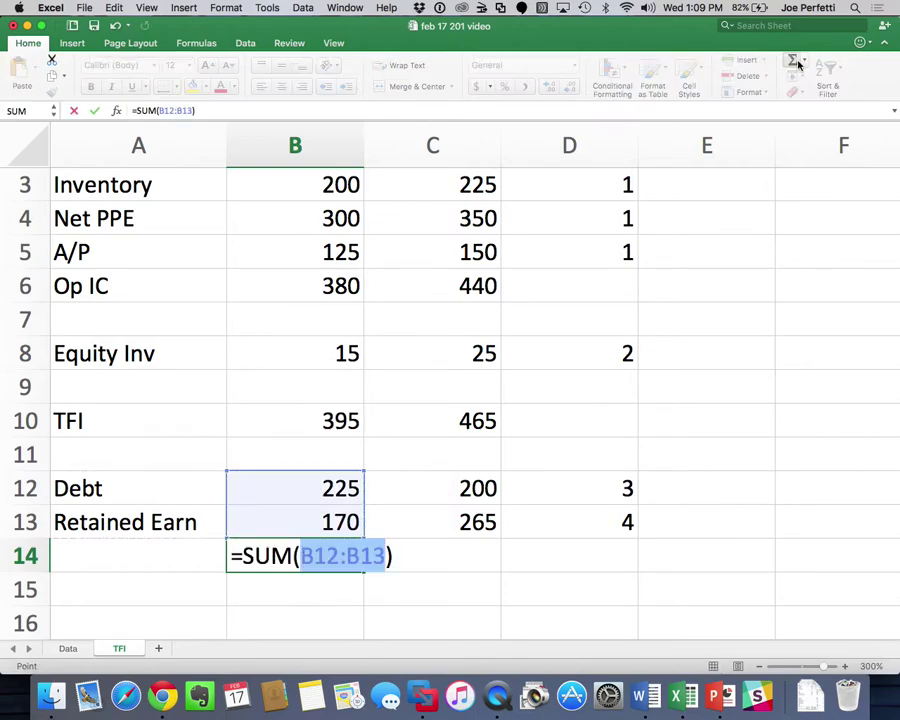
key("Return")
left_click(352, 566)
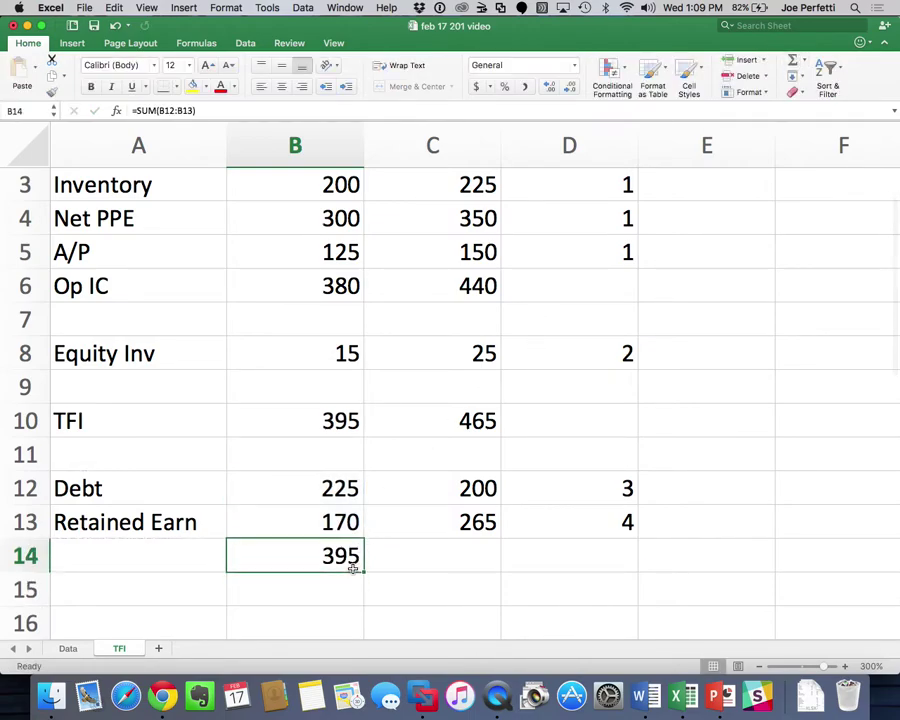
key("super+c")
left_click(437, 561)
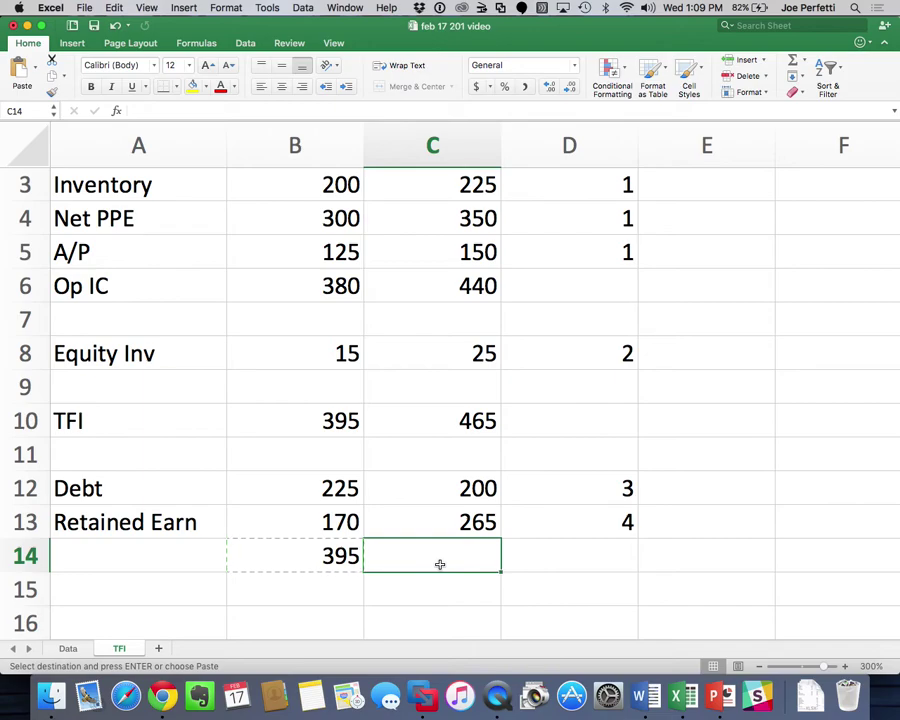
key("super+v")
left_click(653, 522)
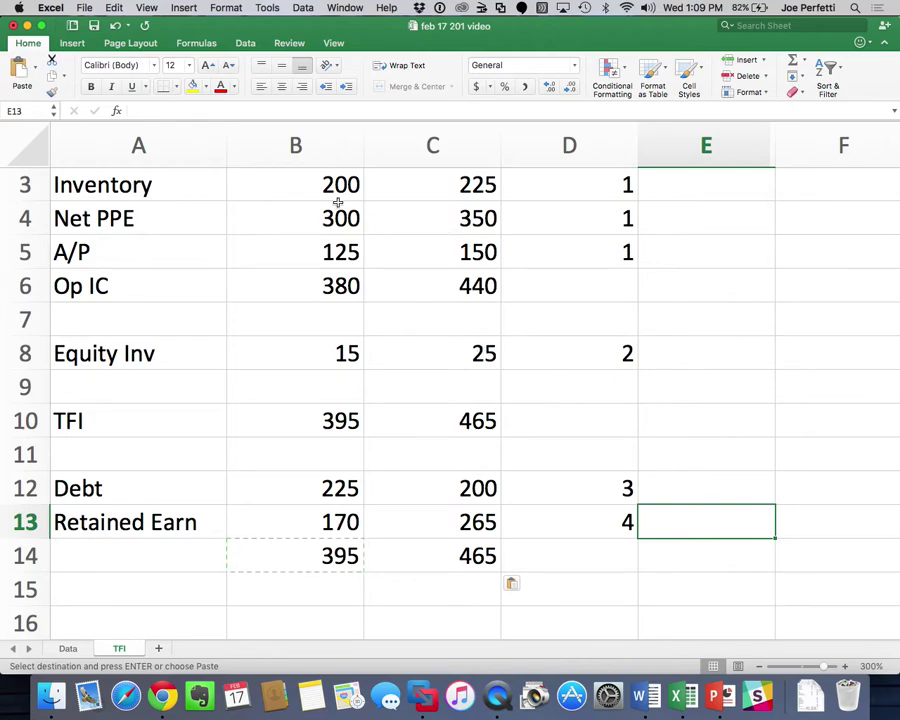
left_click(93, 27)
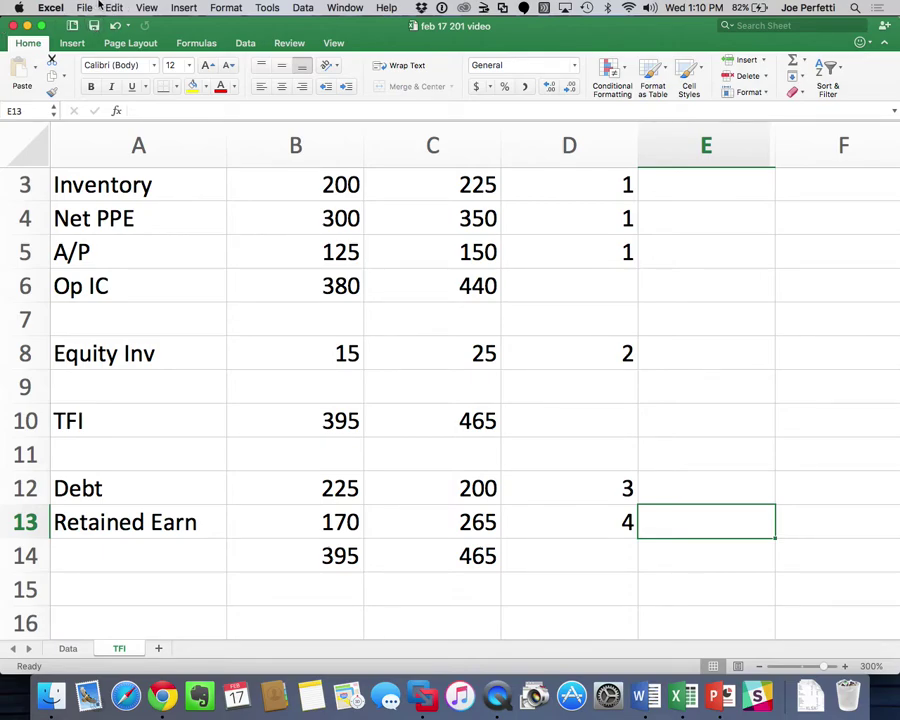
scroll(145, 233, "up", 2)
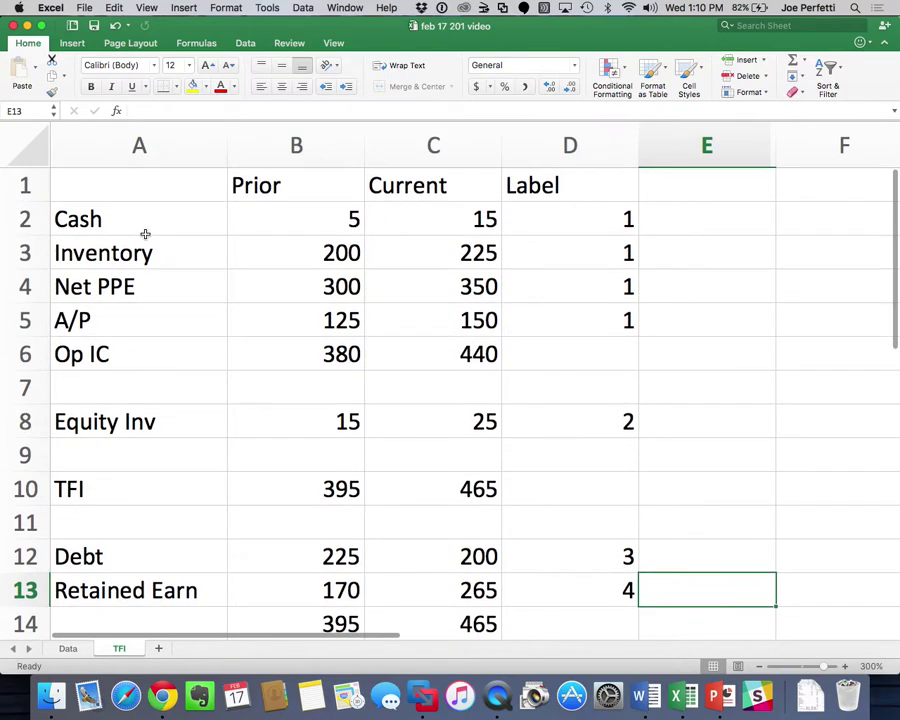
left_click(173, 210)
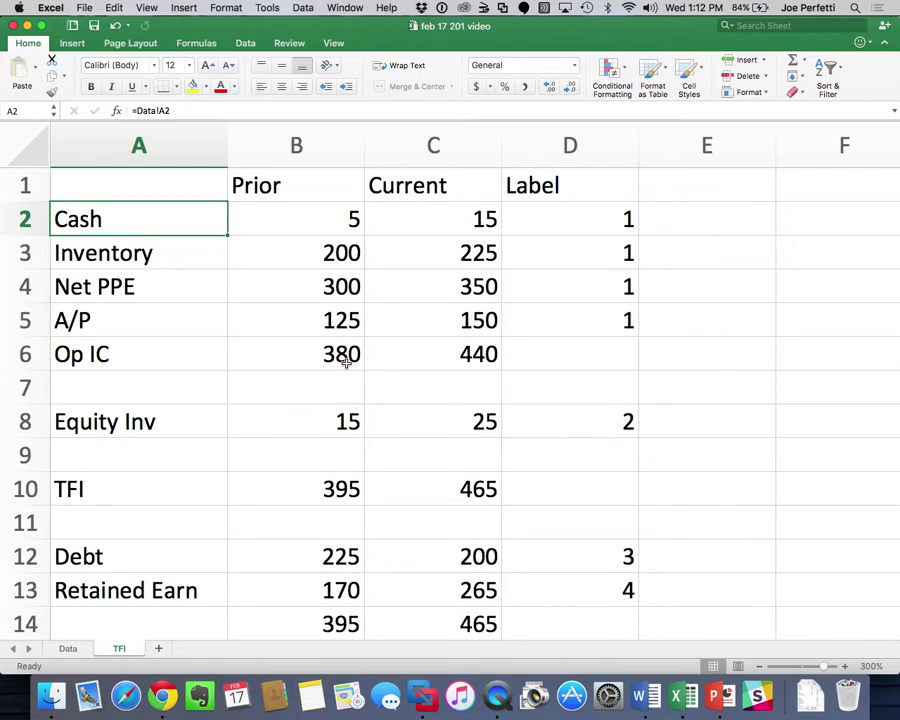
Add a new worksheet and name it TII.
left_click(158, 648)
double_click(158, 648)
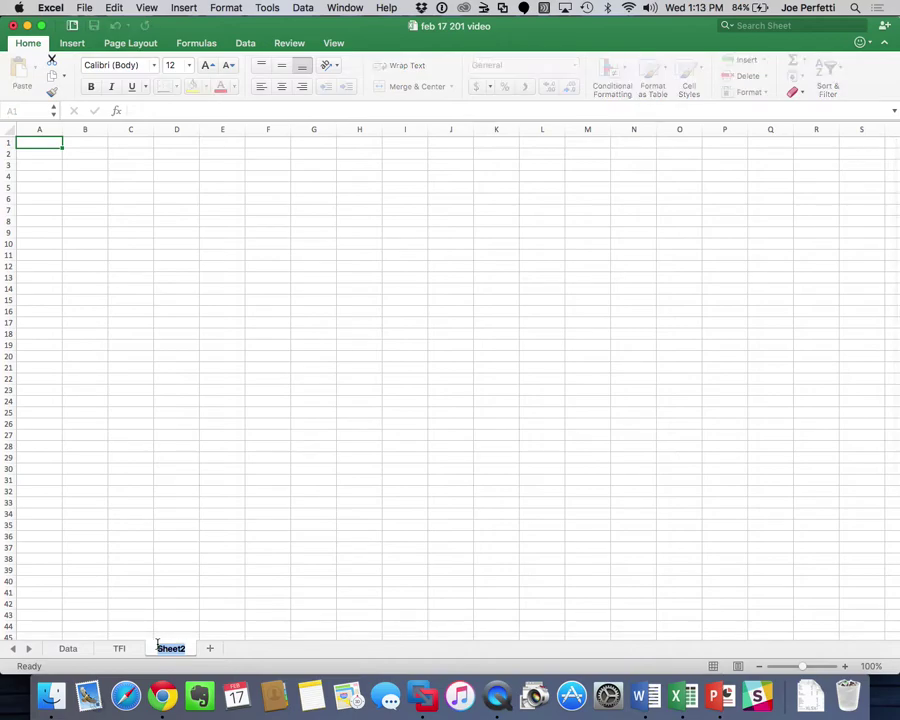
type("TII")
key("Return")
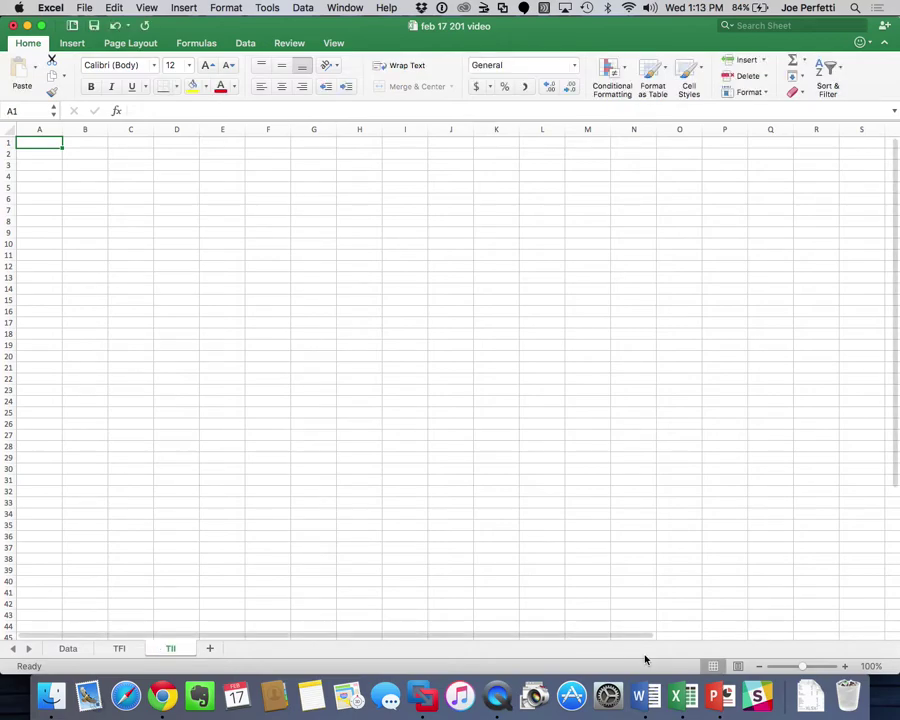
Set the sheet zoom to 300%.
left_click(871, 666)
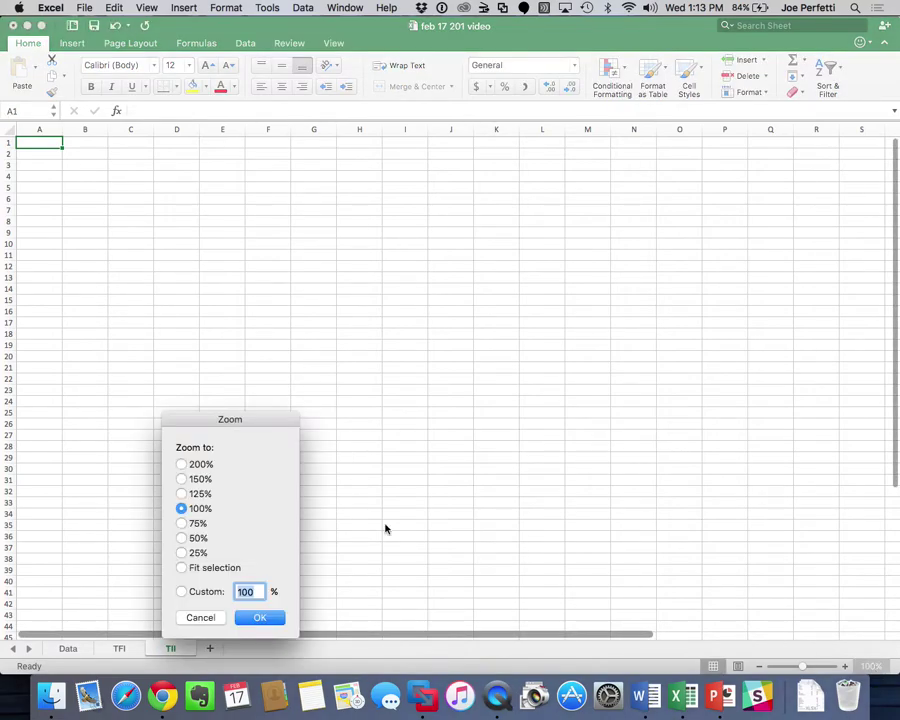
type("300")
key("Return")
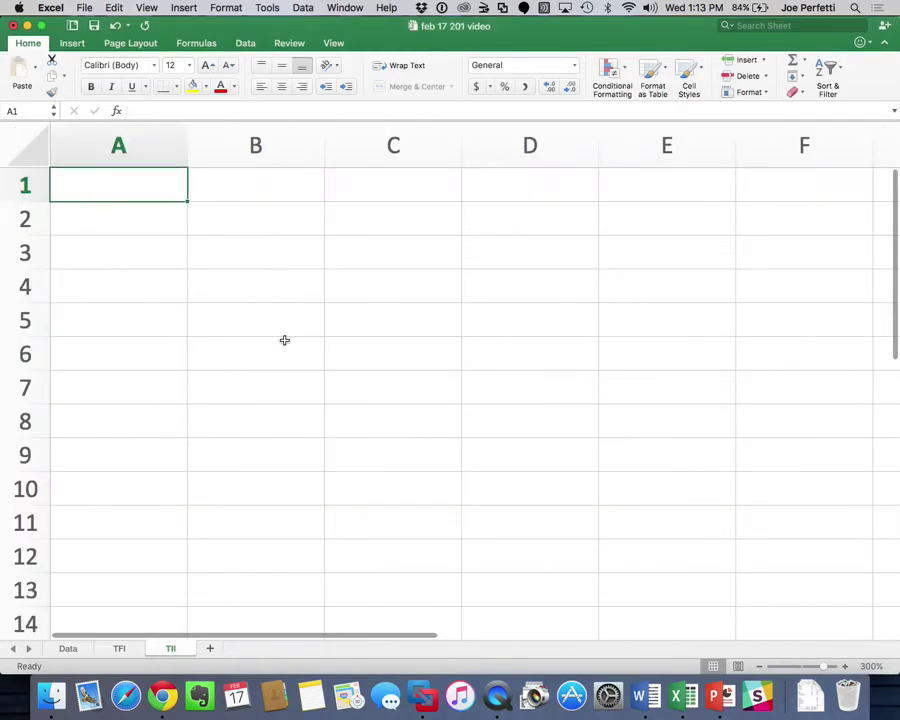
Link B1:D1 to Data's Prior, Current and Label headers and widen column A.
left_click(295, 198)
type("=")
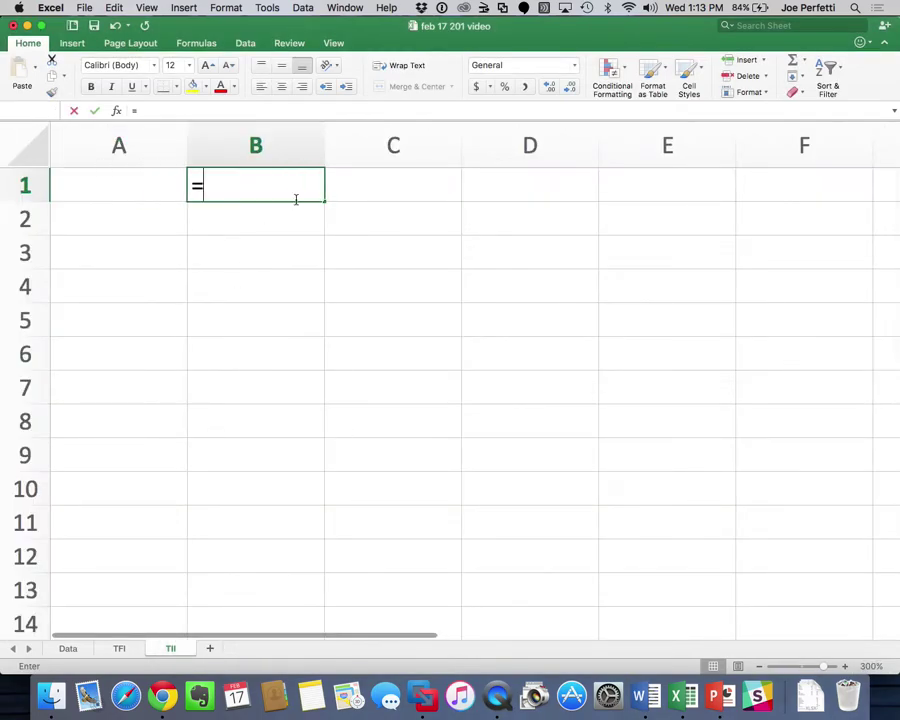
left_click(68, 648)
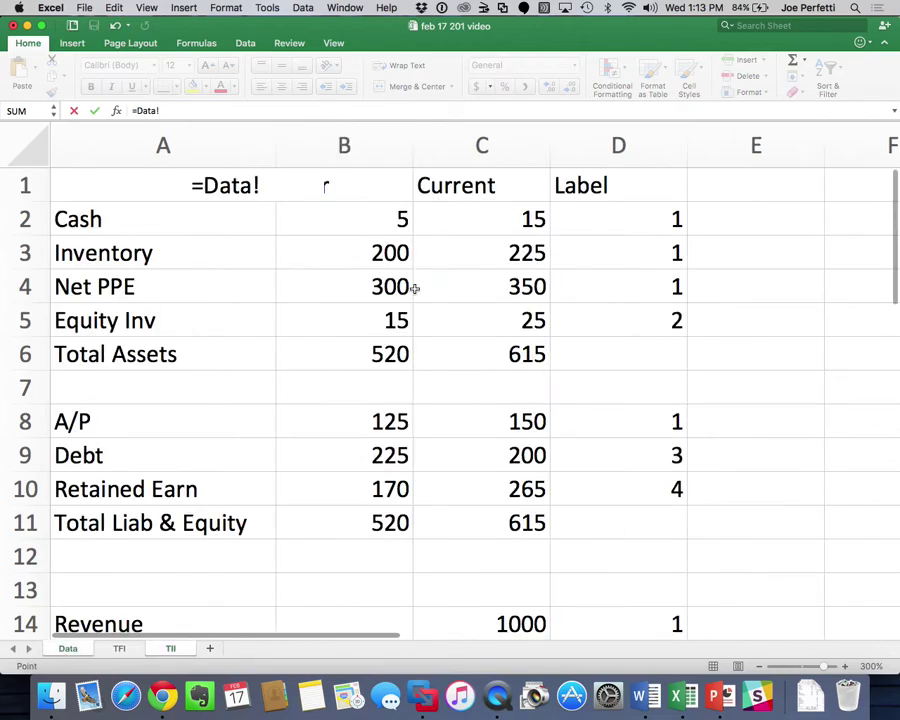
left_click(354, 187)
key("Return")
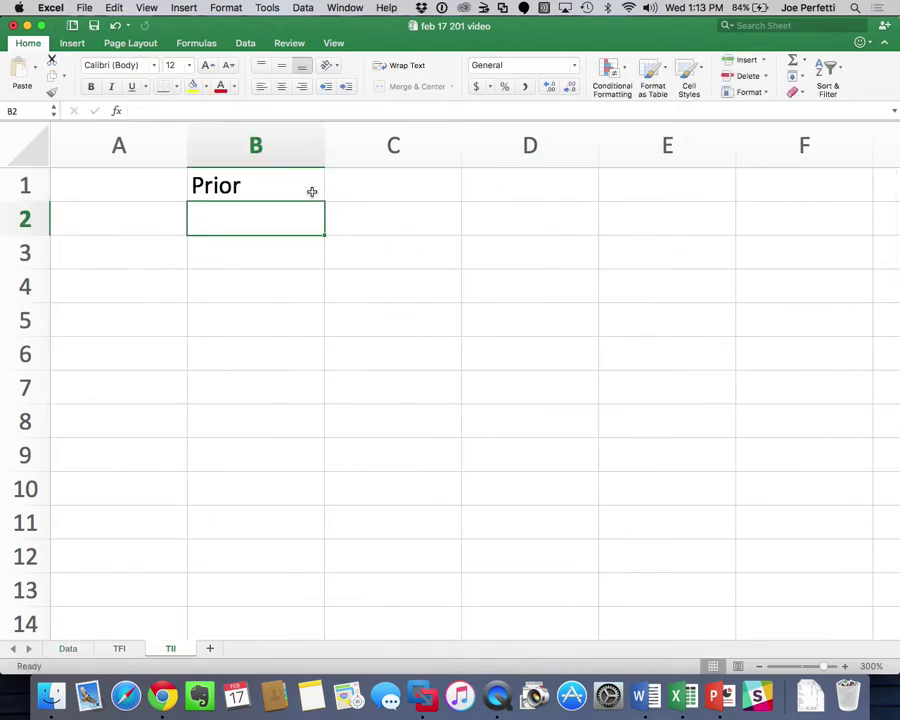
left_click(300, 192)
key("super+c")
left_click_drag(350, 190, 482, 190)
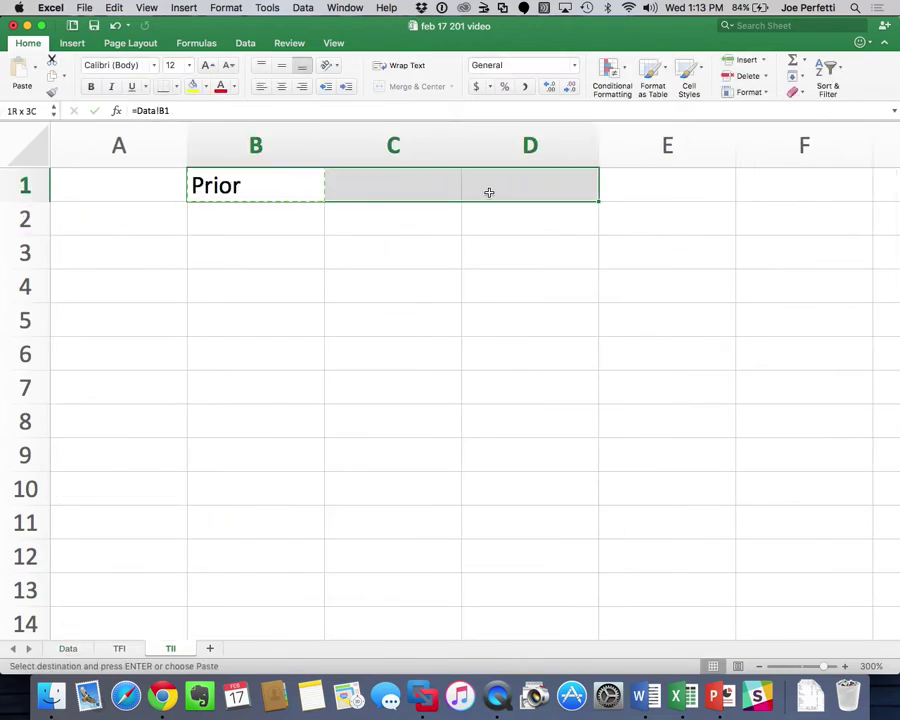
key("super+v")
left_click_drag(187, 142, 245, 139)
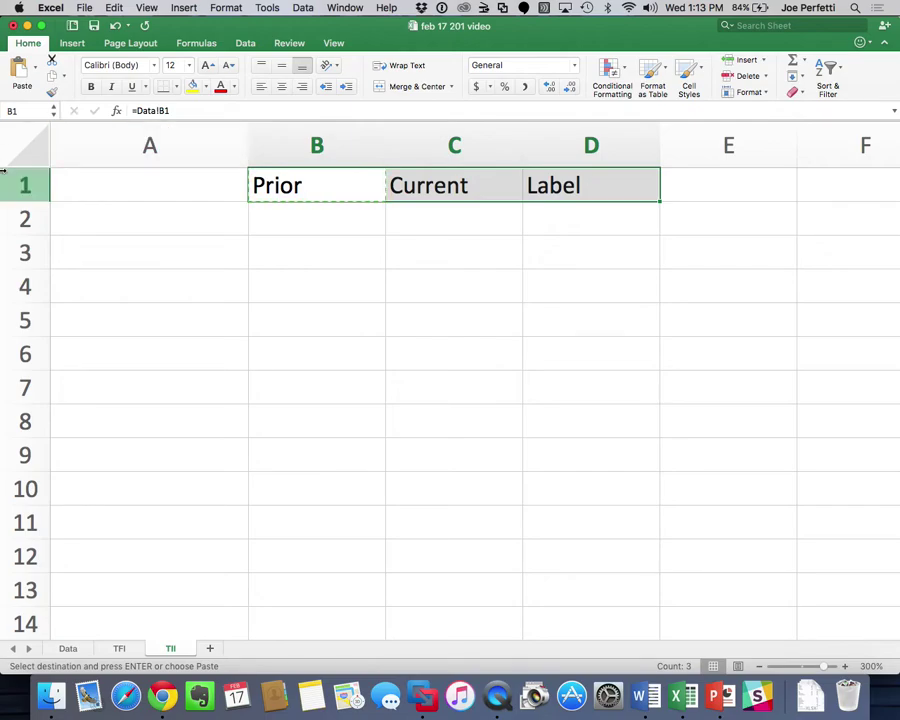
left_click(151, 203)
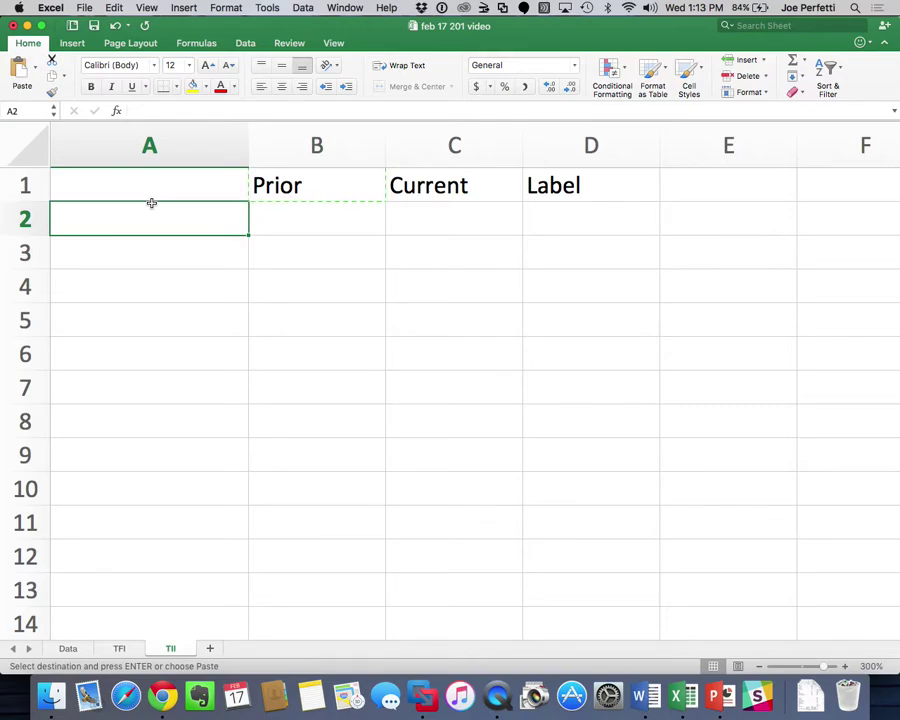
Link A2 to Data!A17 (Operating Profit) and fill B2:D2, showing 0 prior and 280 current.
type("=")
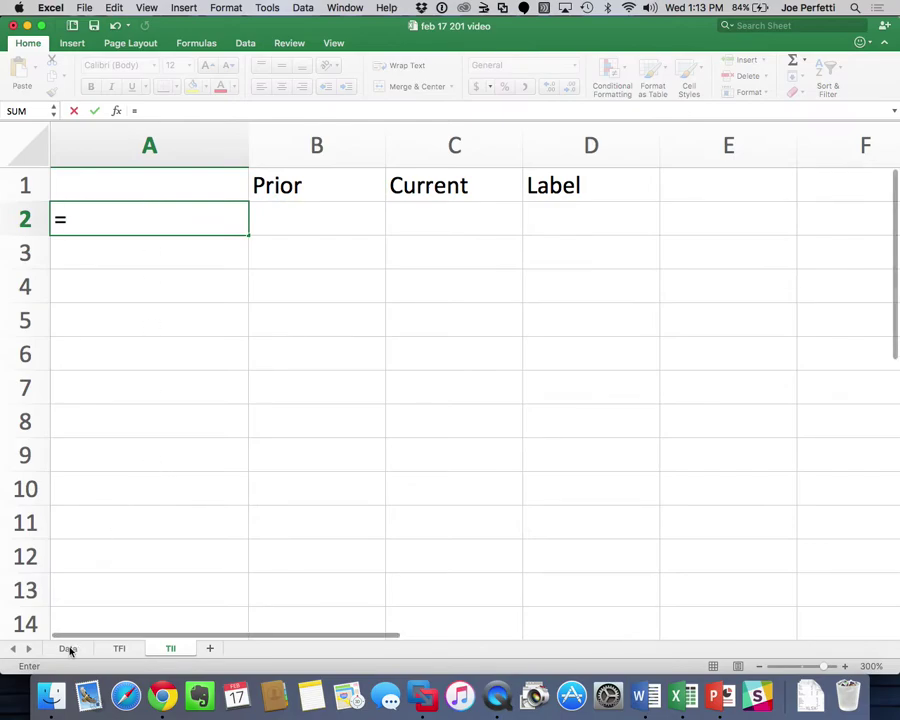
left_click(67, 649)
scroll(168, 490, "down", 9)
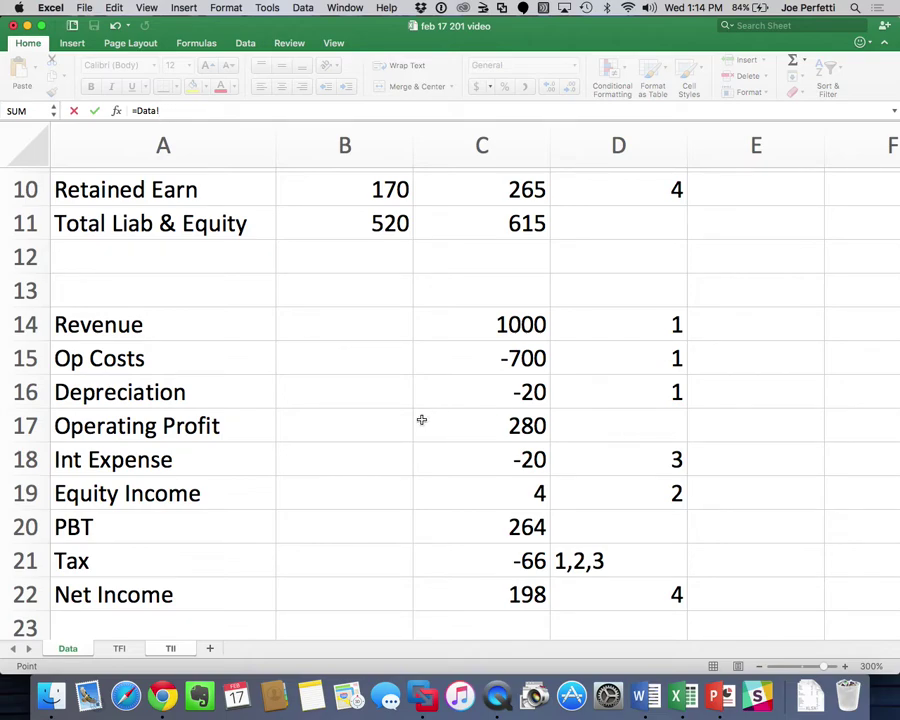
left_click(262, 422)
key("Return")
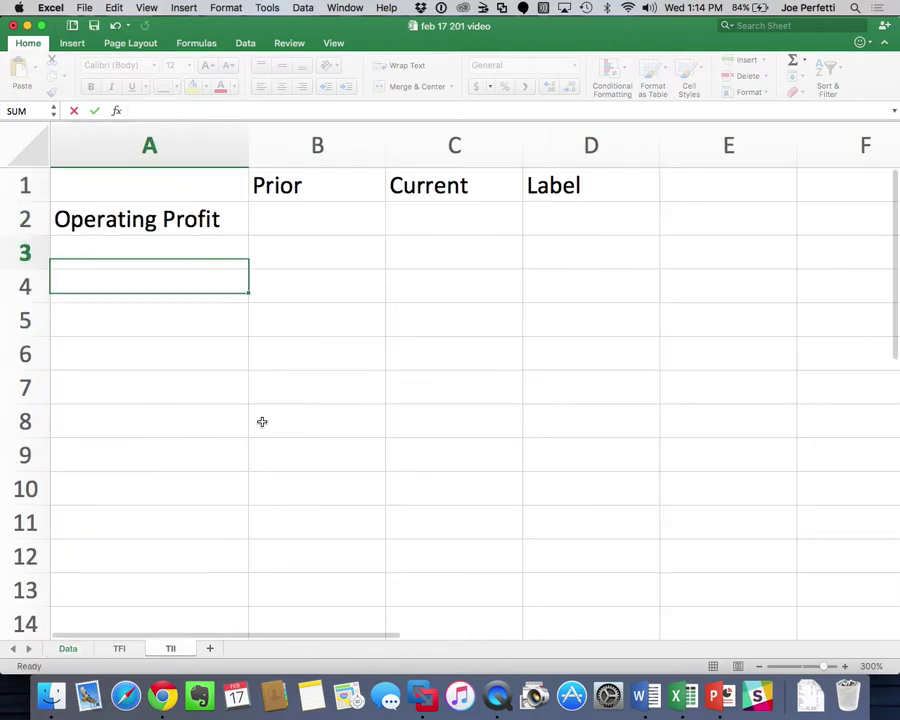
left_click(217, 220)
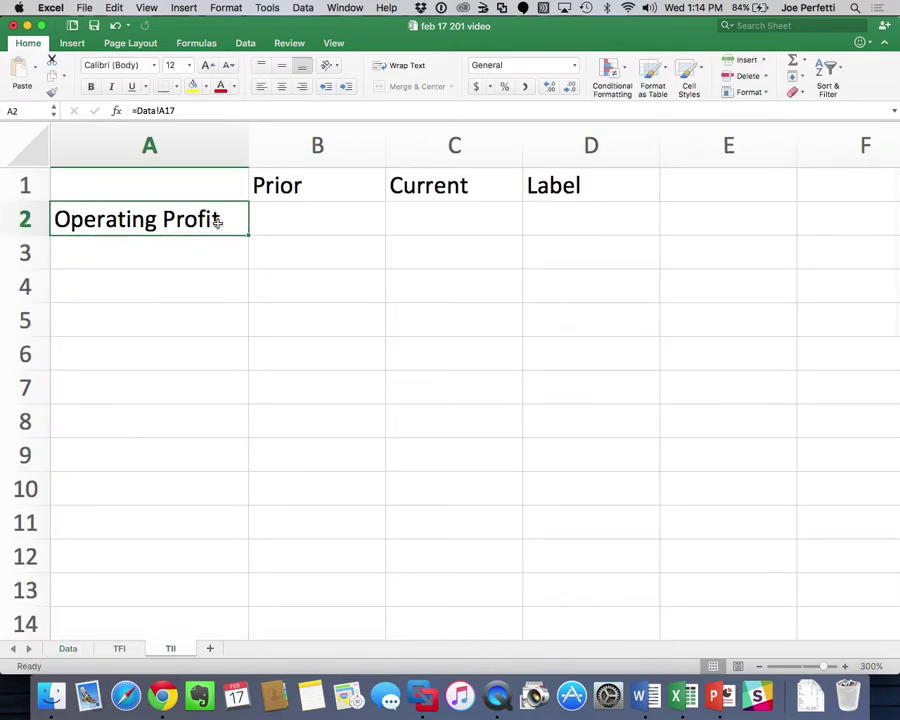
key("super+c")
left_click_drag(290, 220, 546, 222)
key("super+v")
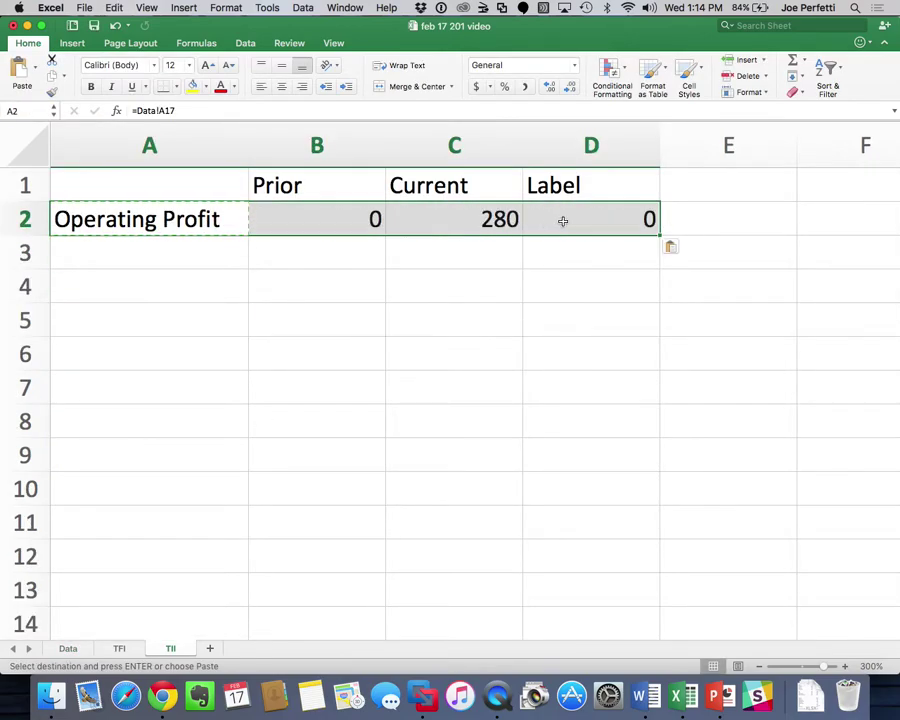
Overwrite the Operating Profit label value in D2 with 1.
left_click(581, 217)
type("1")
key("Return")
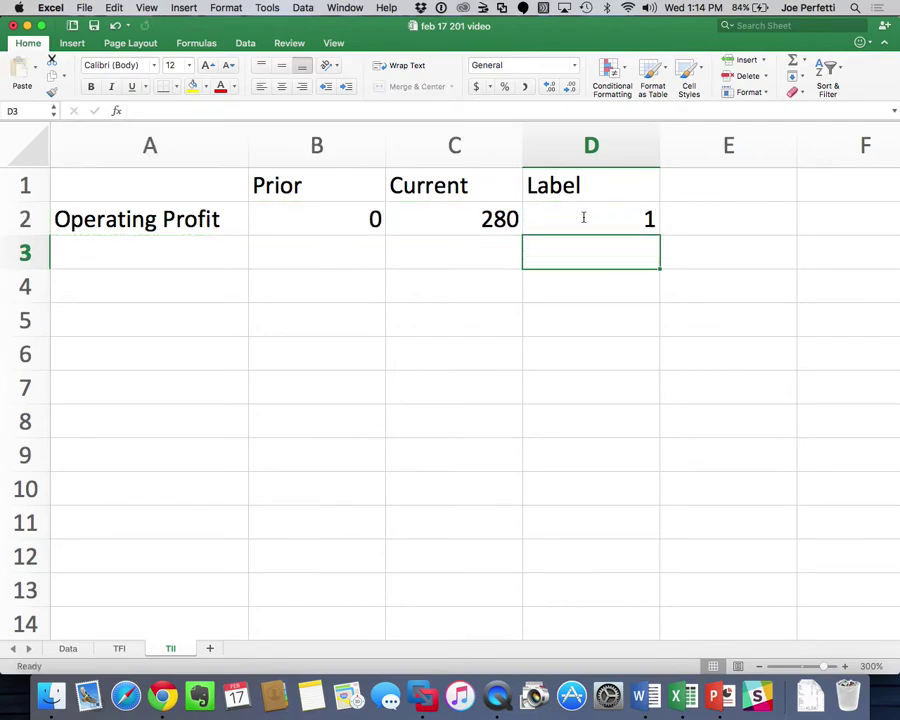
left_click(158, 251)
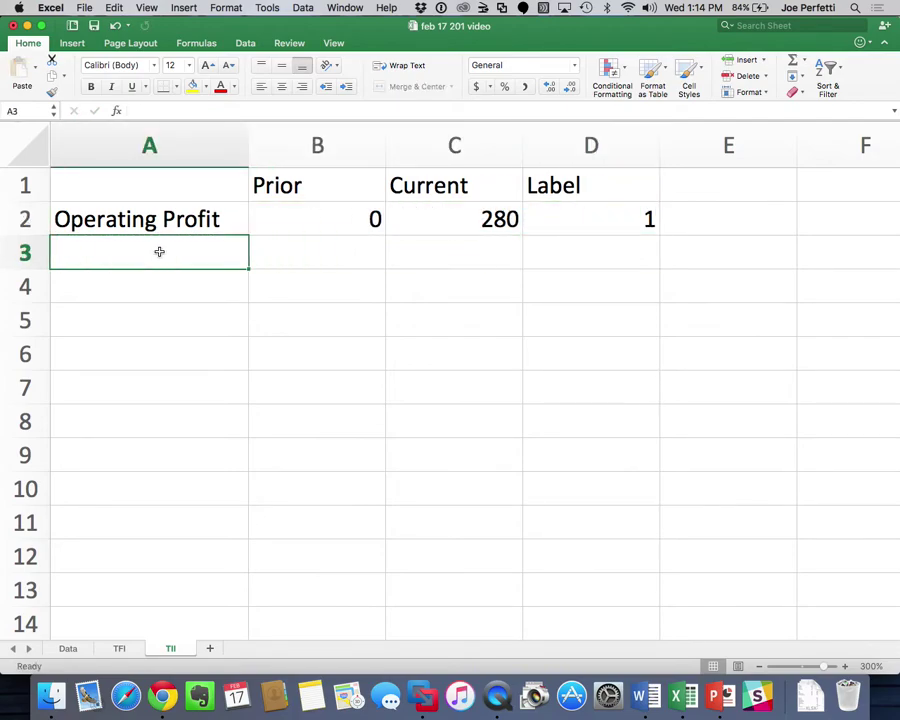
Enter 'Tax on Op Profit' in A3 and 'NOPLAT' in A4, then review Data's 25% tax figures.
type("Tax on ")
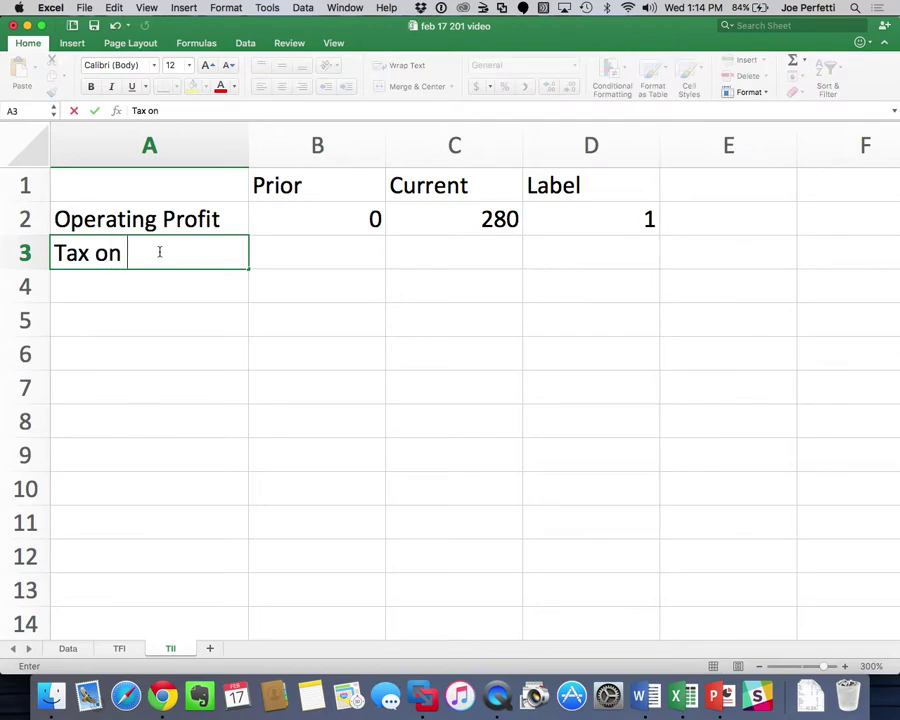
type("Op Profit")
key("Return")
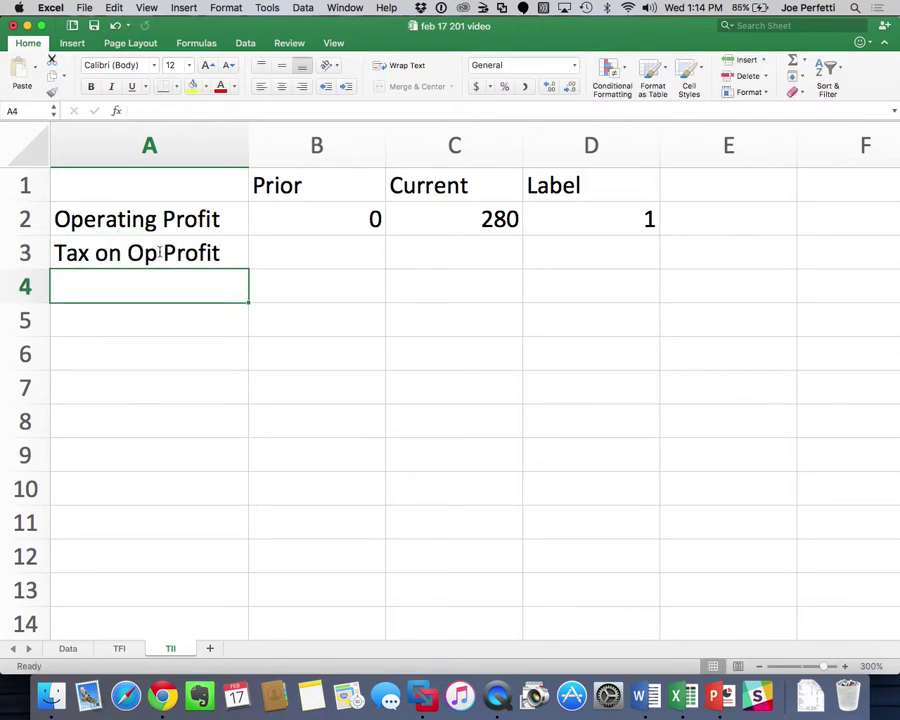
type("NOPLAT")
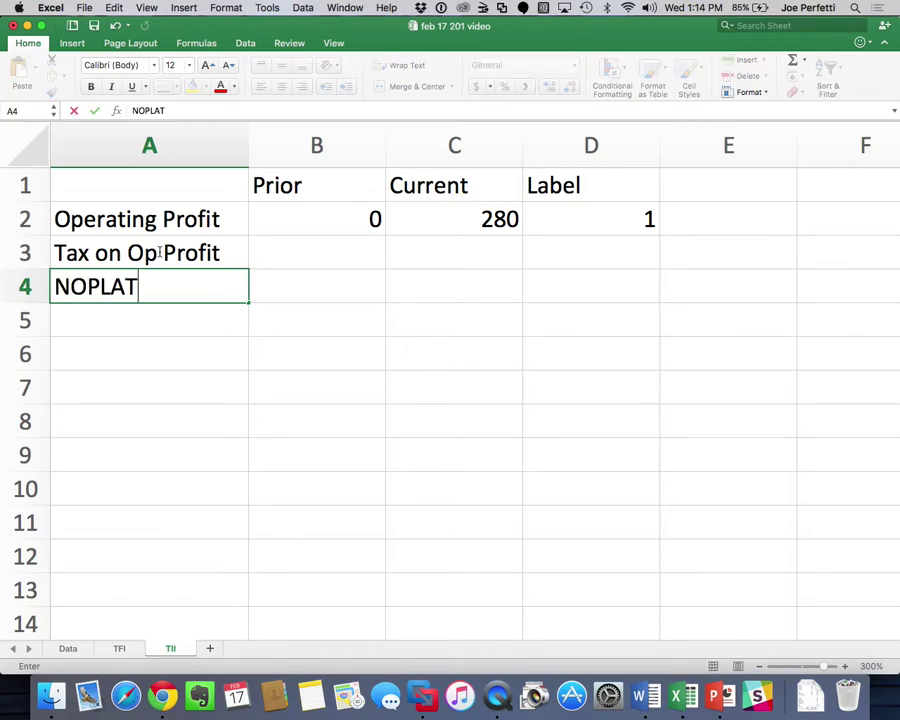
key("Return")
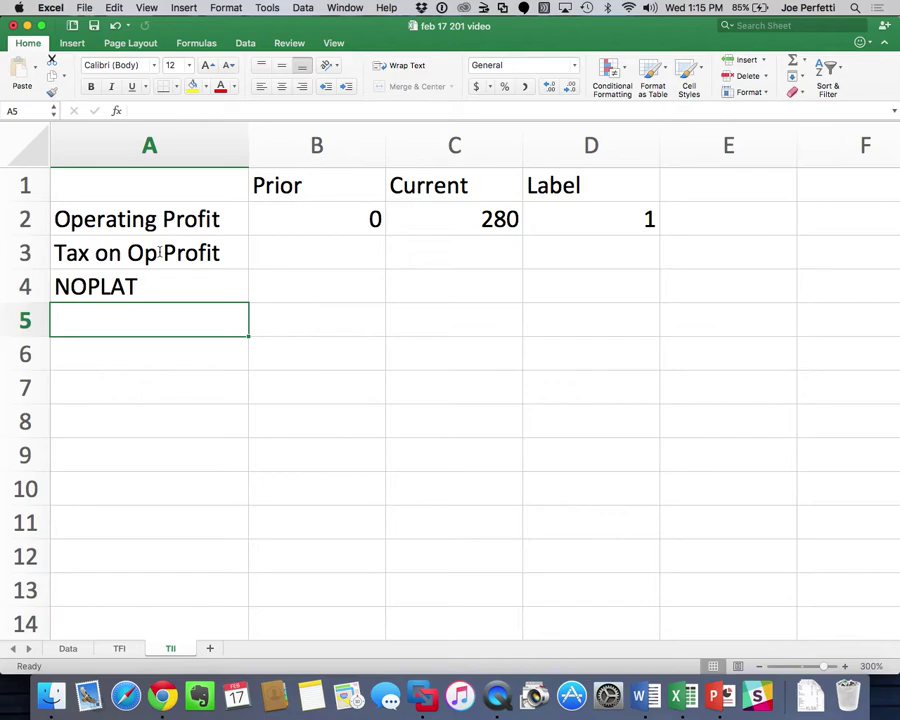
left_click(68, 646)
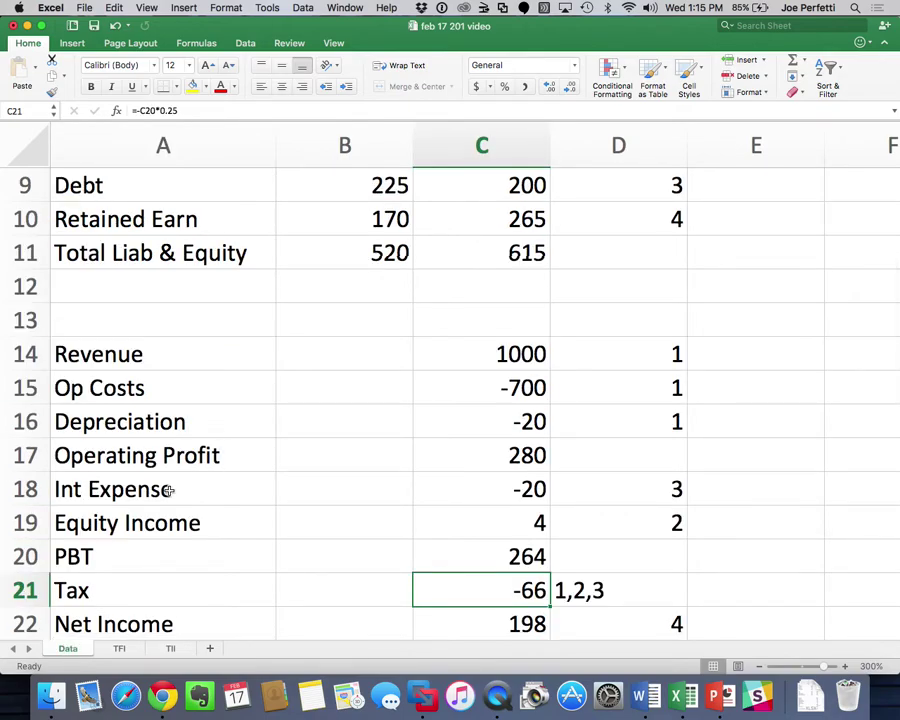
scroll(170, 490, "down", 1)
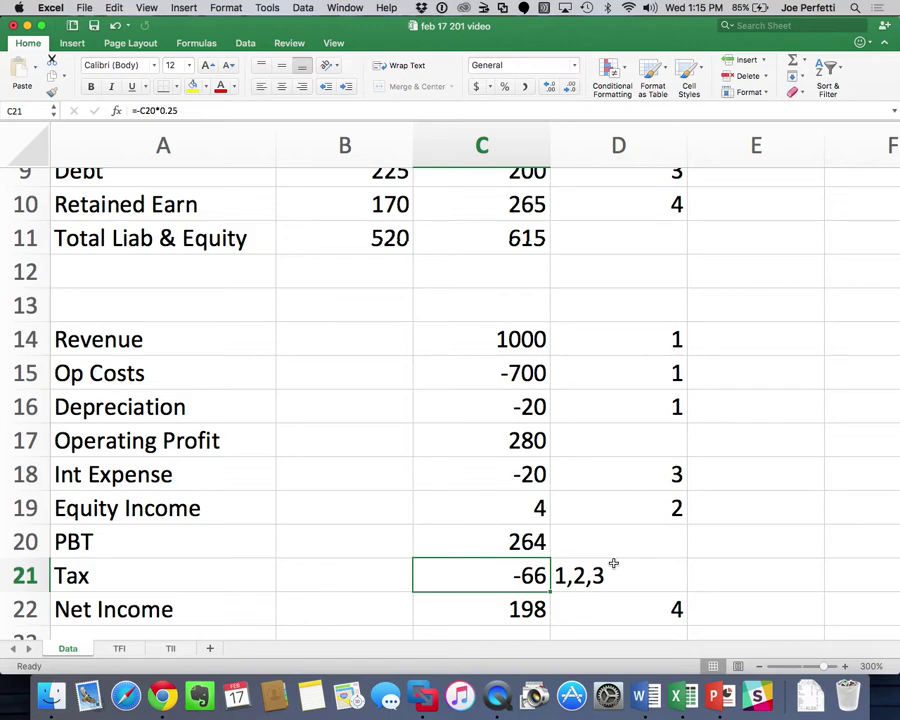
Return to the TII sheet and select C3, the current-year Tax on Op Profit cell.
left_click(170, 648)
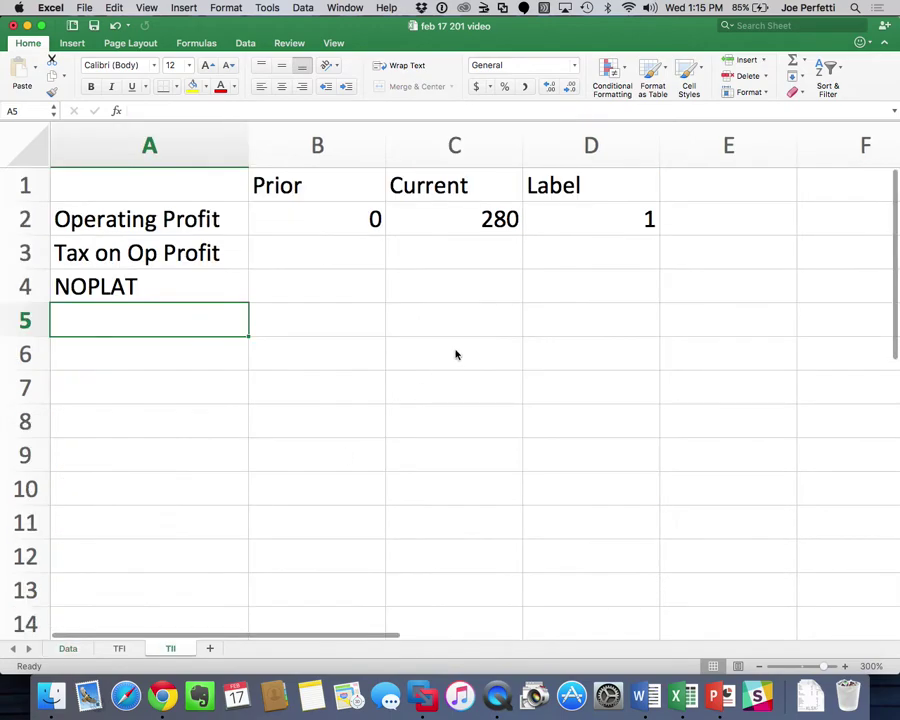
left_click(506, 265)
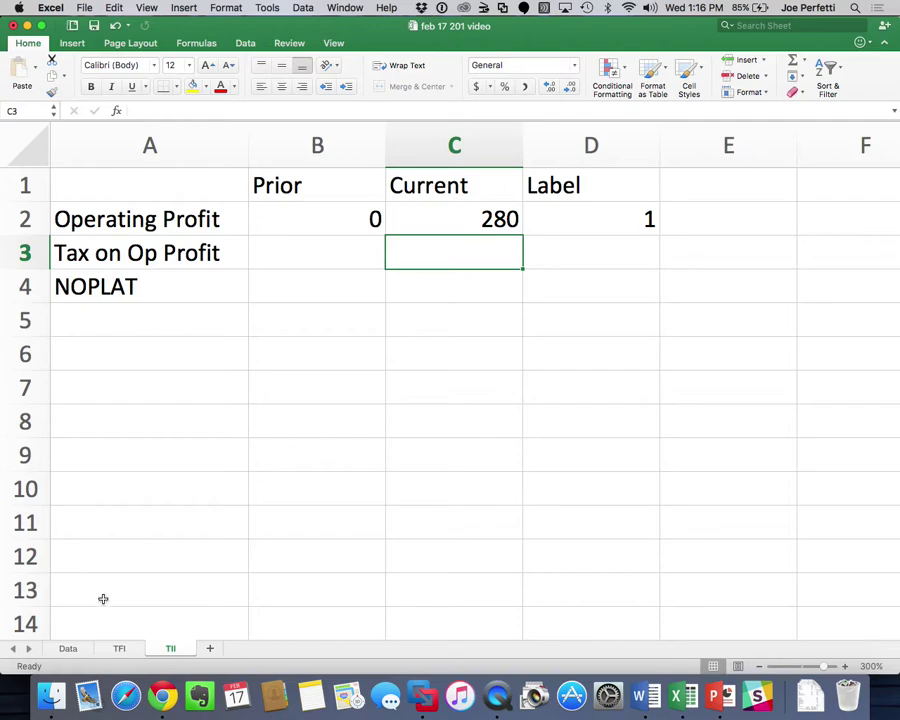
Inspect the Data sheet's PBT (C20), Tax (C21) and 25% tax-rate (C25) formulas, then return to TII.
left_click(68, 648)
scroll(178, 556, "down", 5)
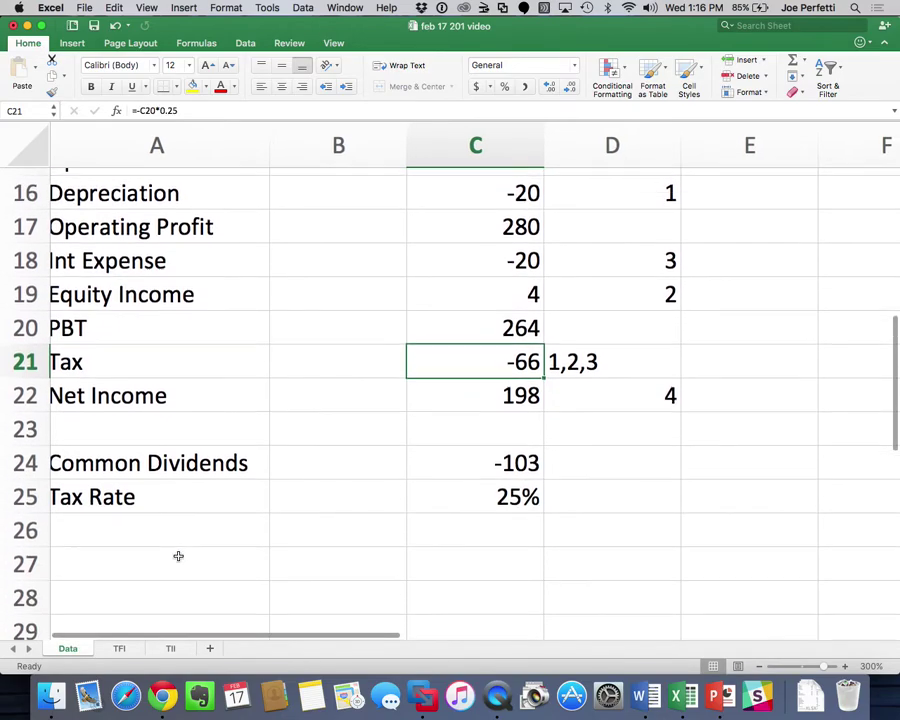
left_click(507, 484)
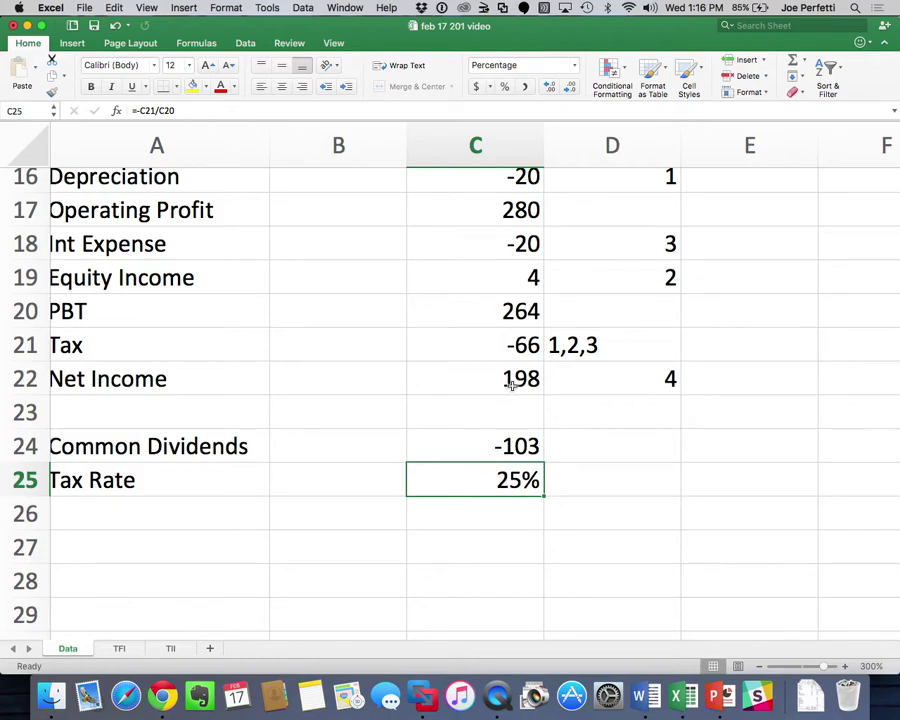
left_click(505, 345)
left_click(508, 313)
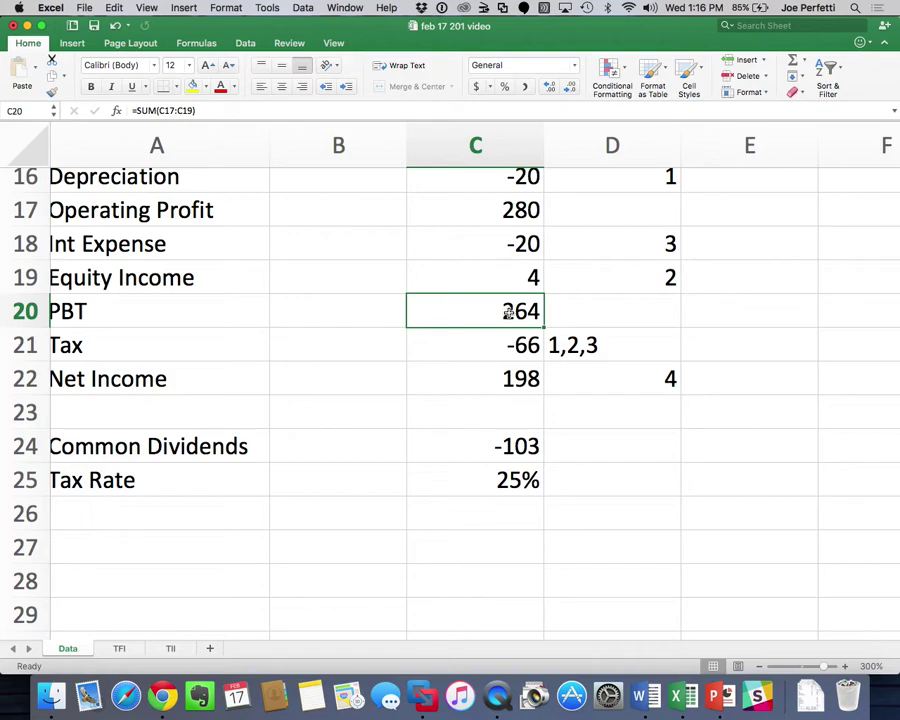
left_click(486, 472)
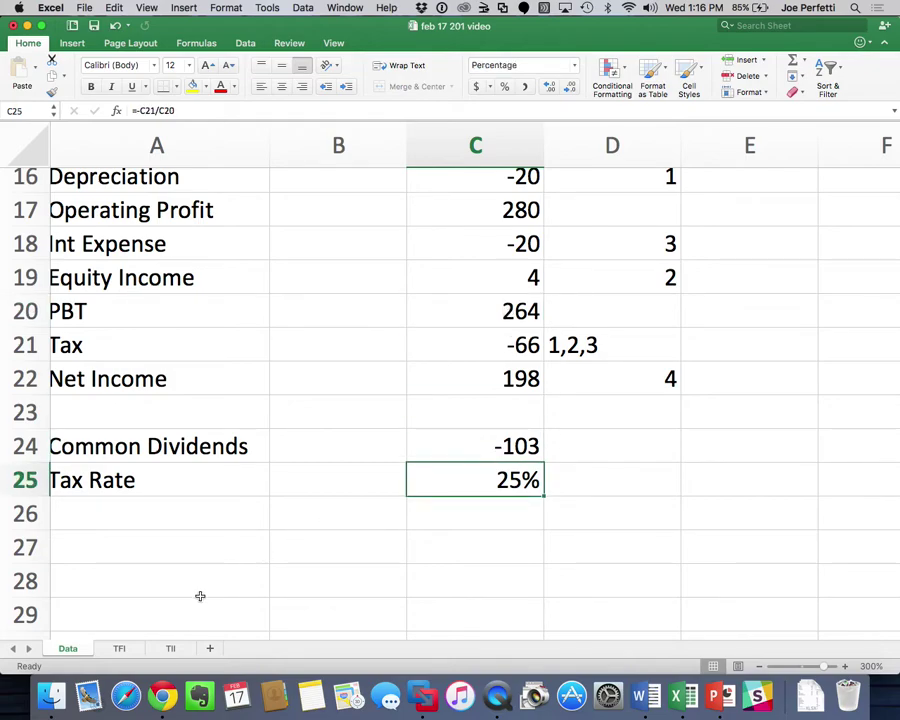
left_click(171, 649)
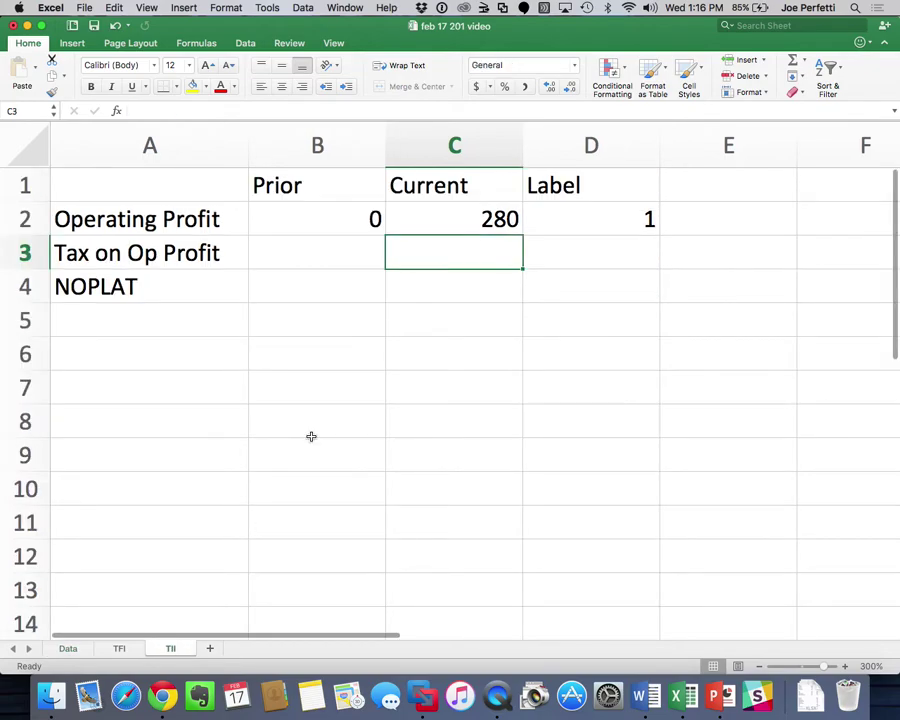
Enter =C2*.25 in C3 so Tax on Op Profit shows 70.
type("=")
key("Up")
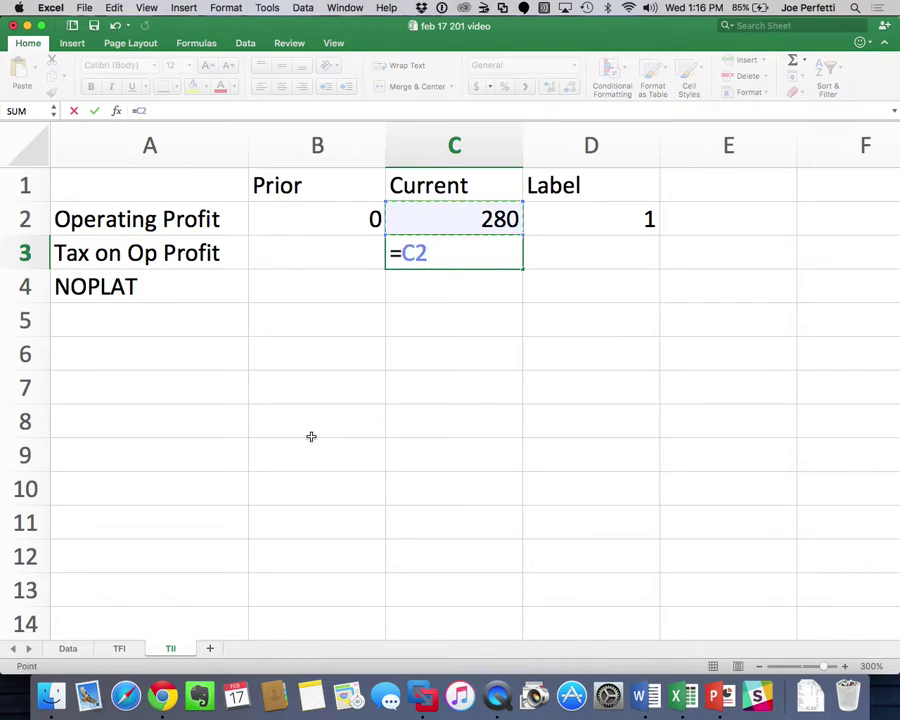
type("*.2")
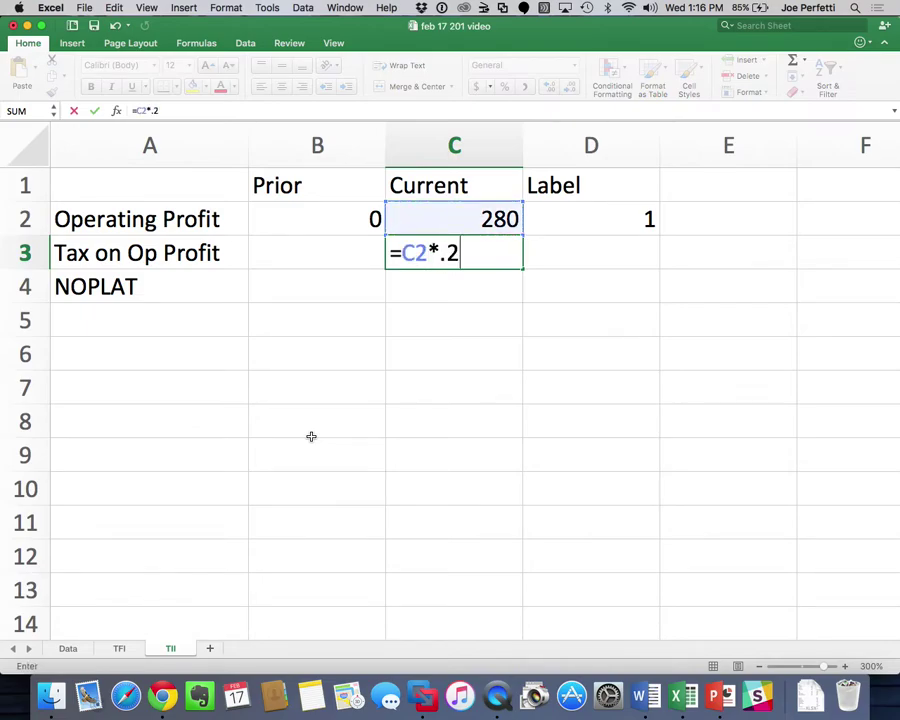
type("5")
key("Return")
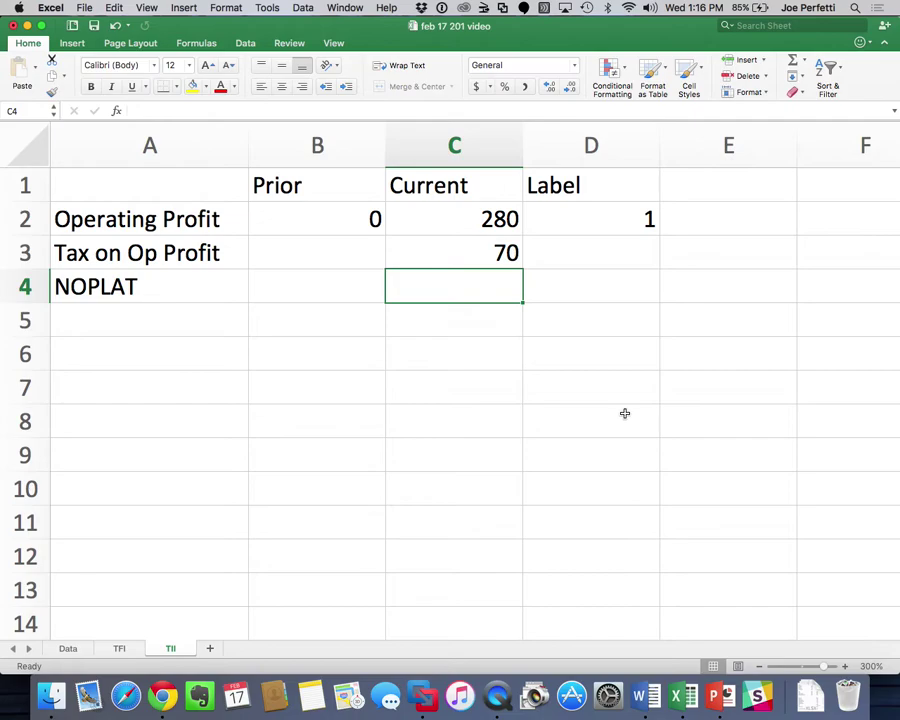
left_click(629, 261)
Label the tax row 1 and set NOPLAT in C4 to =C2-C3, giving 210.
type("1")
key("Return")
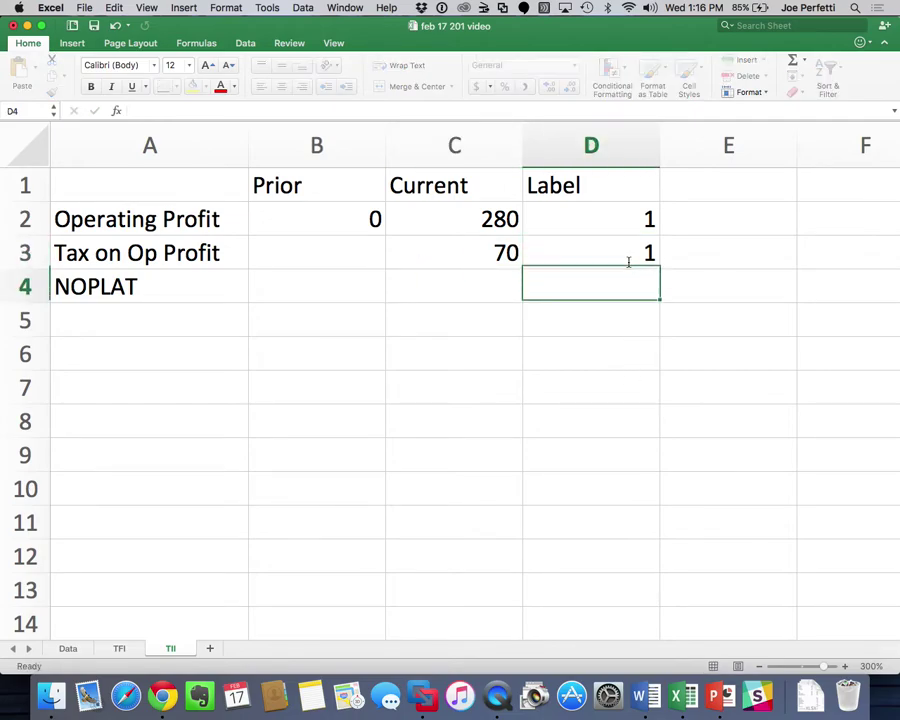
left_click(486, 272)
type("=")
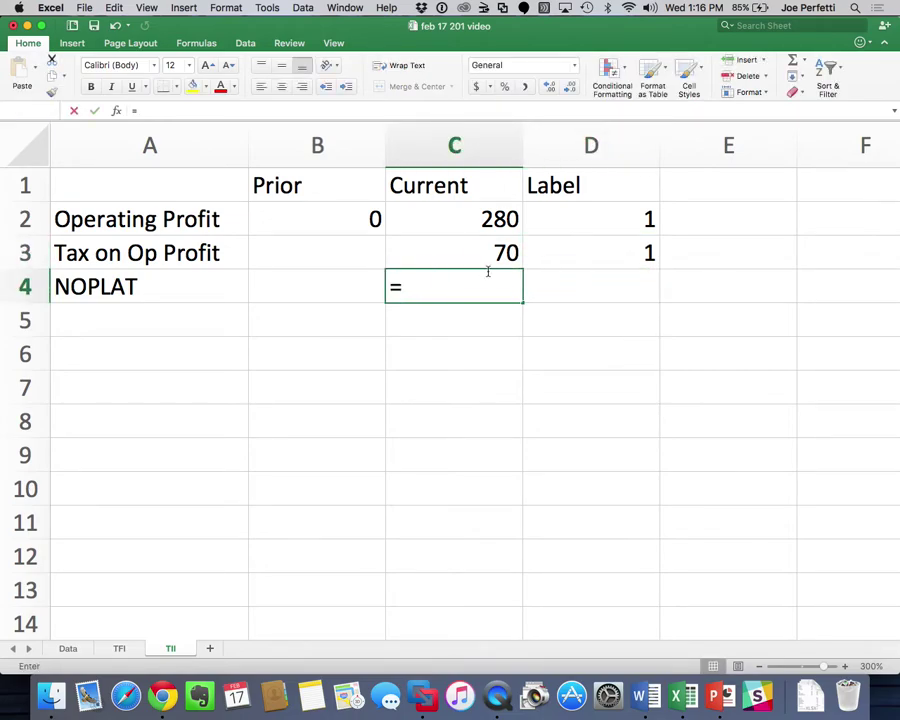
key("Up")
key("Up")
type("-")
key("Up")
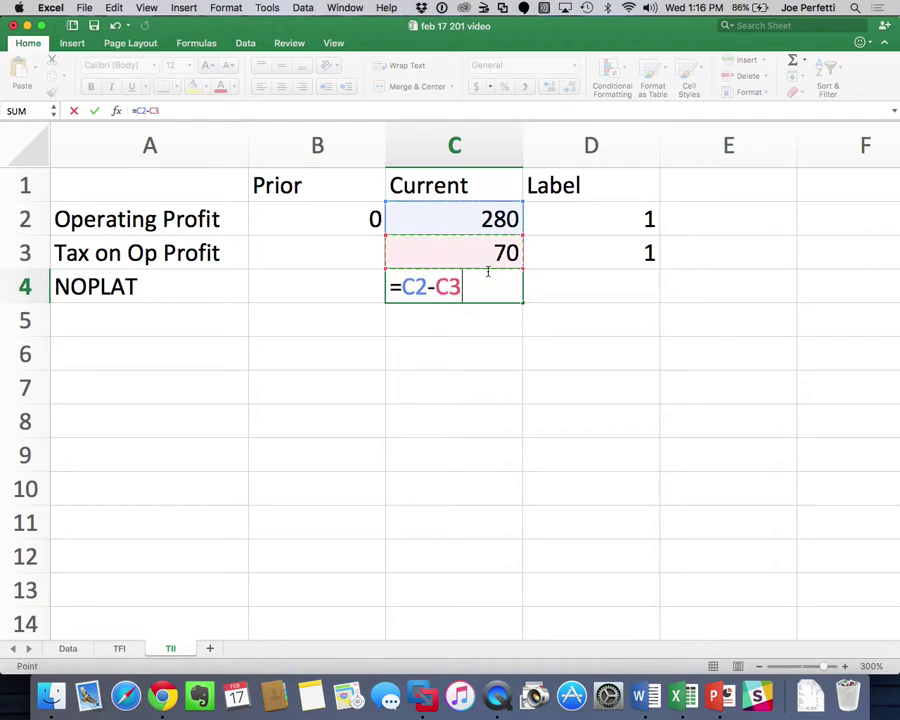
key("Return")
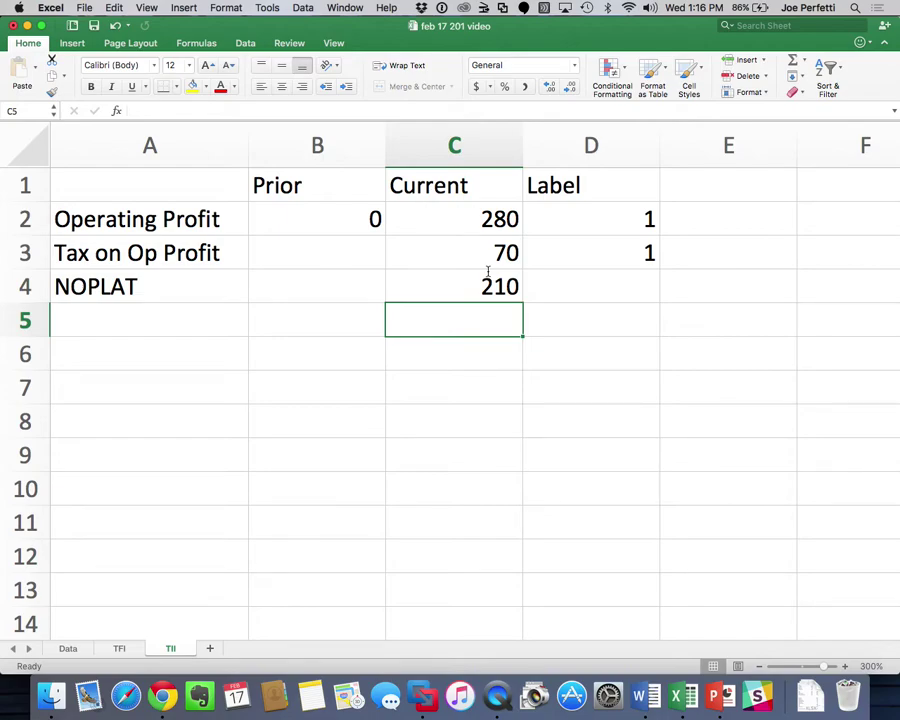
Link A6 to the Equity Income label on the Data sheet.
left_click(125, 357)
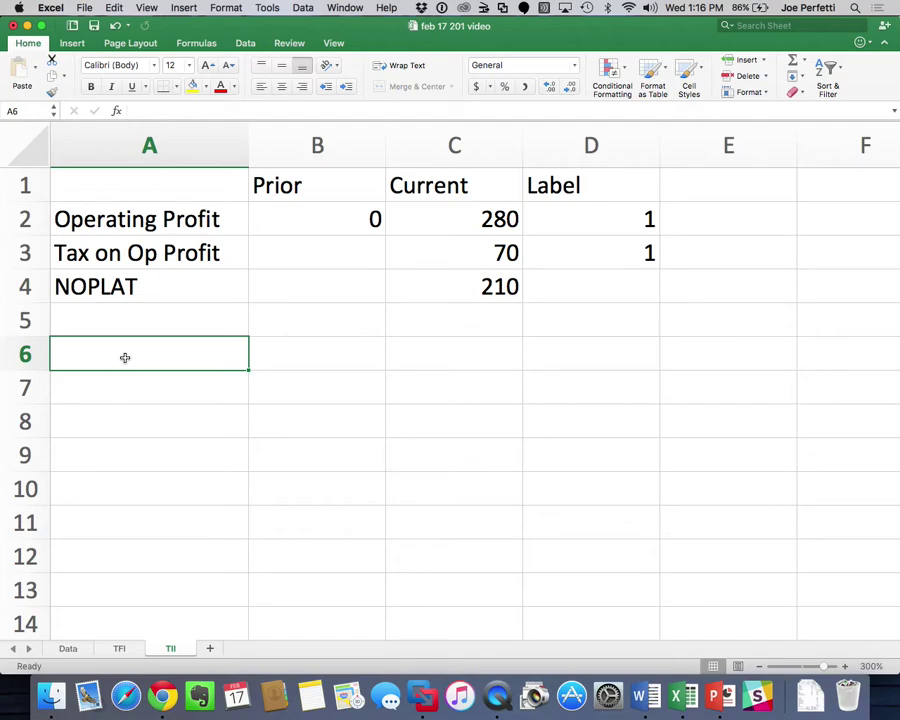
type("=")
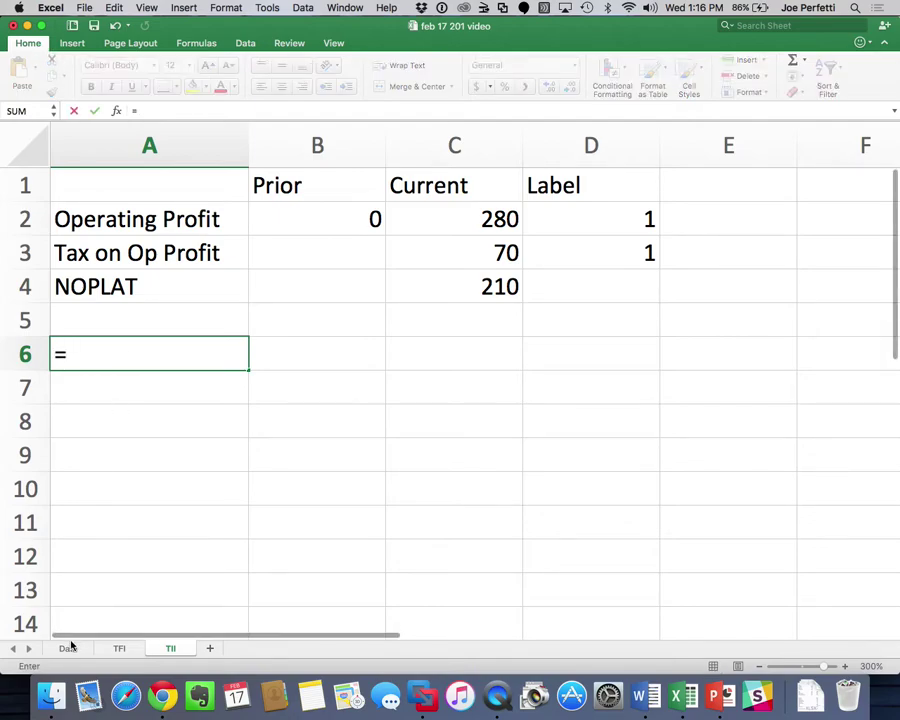
left_click(67, 648)
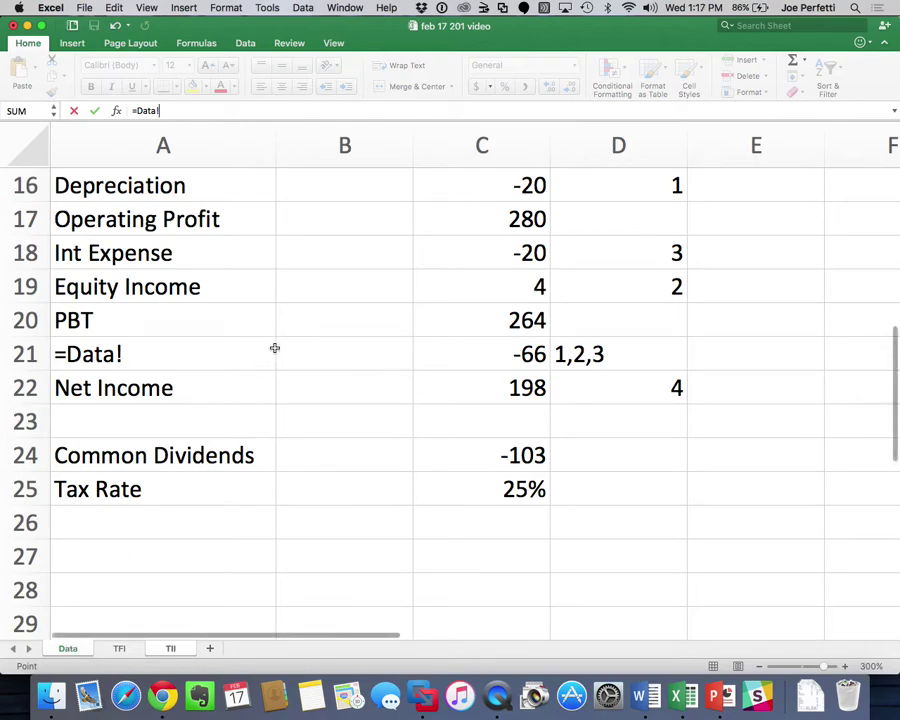
left_click(247, 291)
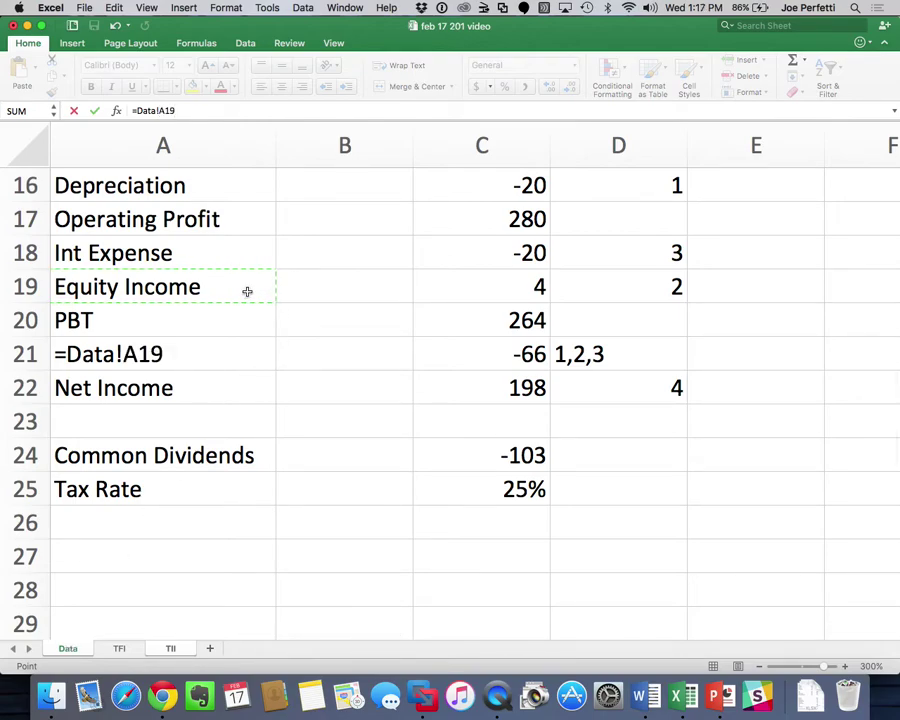
key("Return")
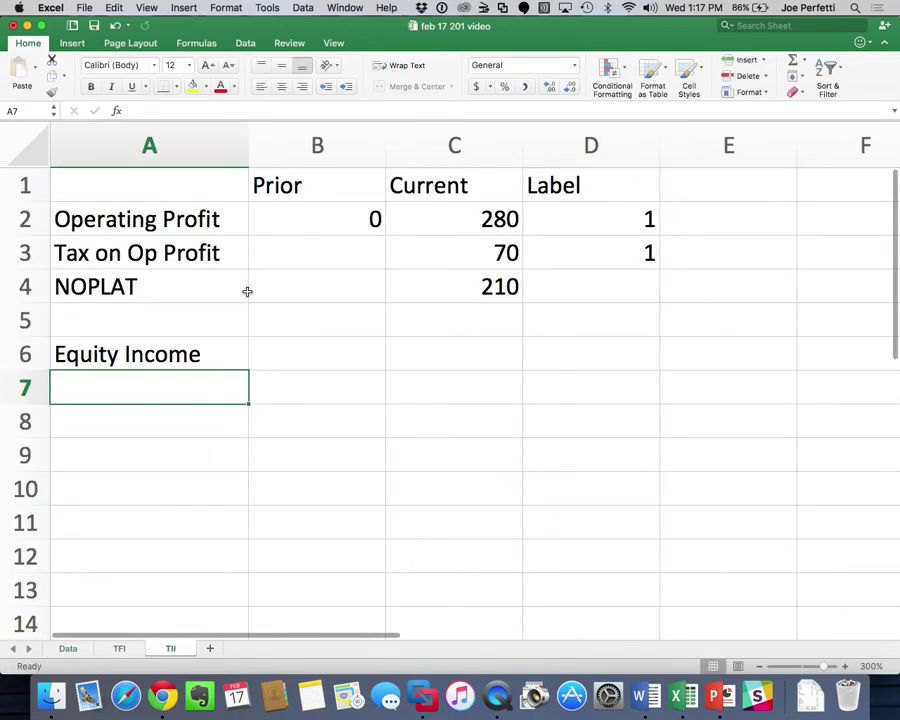
Copy the Equity Income link across B6:D6, showing 0 Prior, 4 Current and label 2.
left_click(164, 366)
key("super+c")
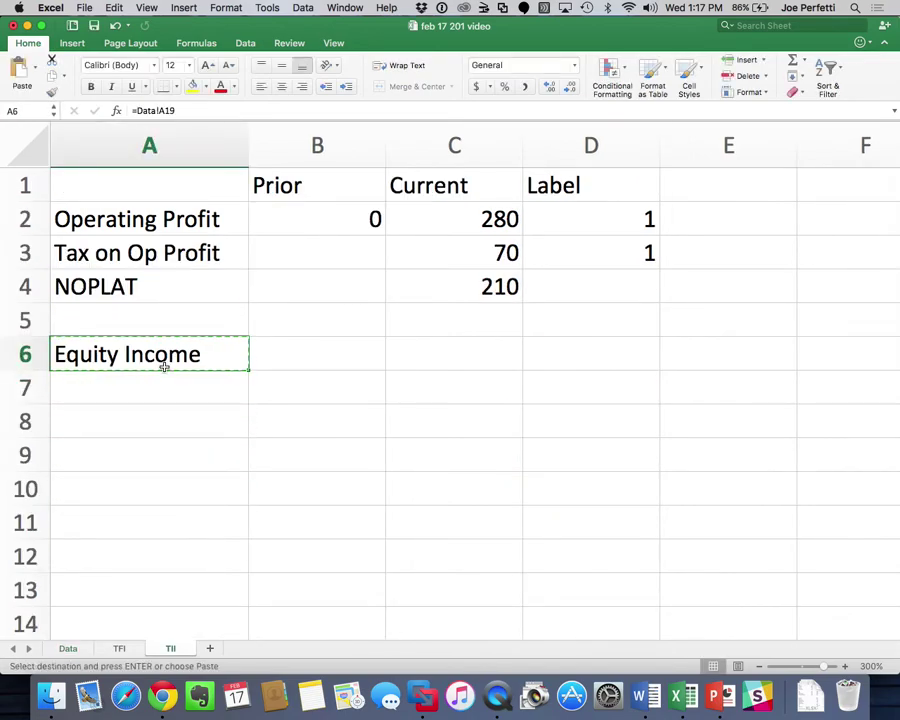
left_click_drag(270, 358, 639, 358)
key("super+v")
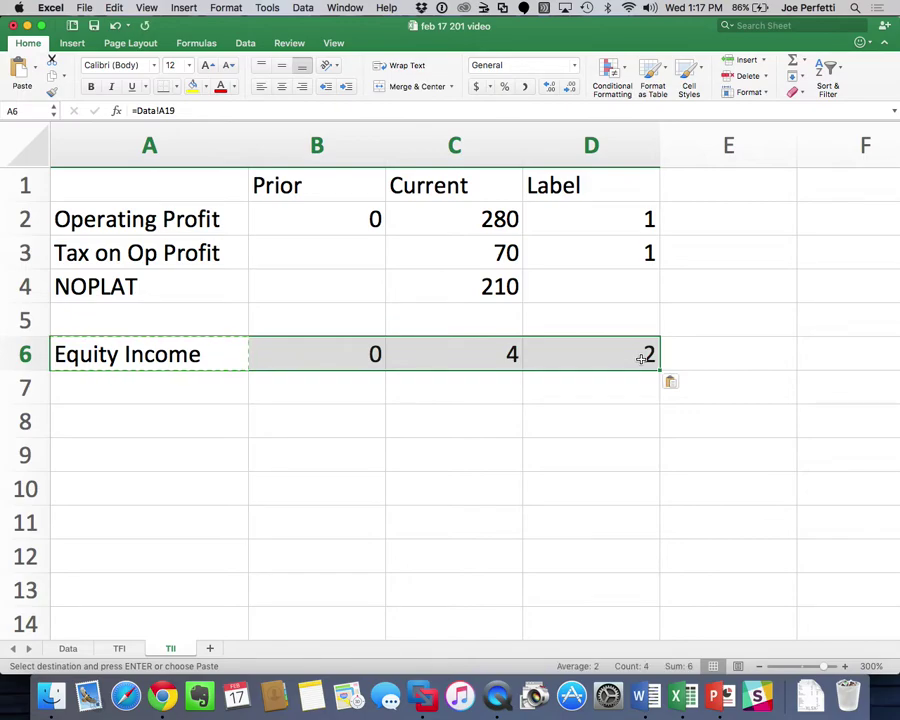
left_click(191, 388)
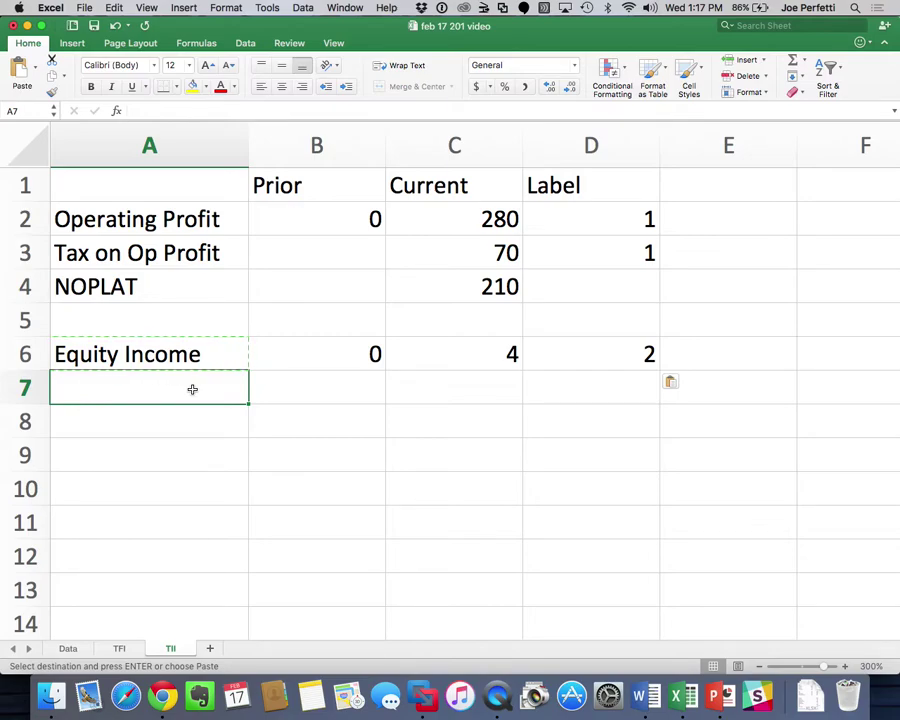
Add a Tax on EI row with =C6*.25 giving 1 and label 2.
type("Tax")
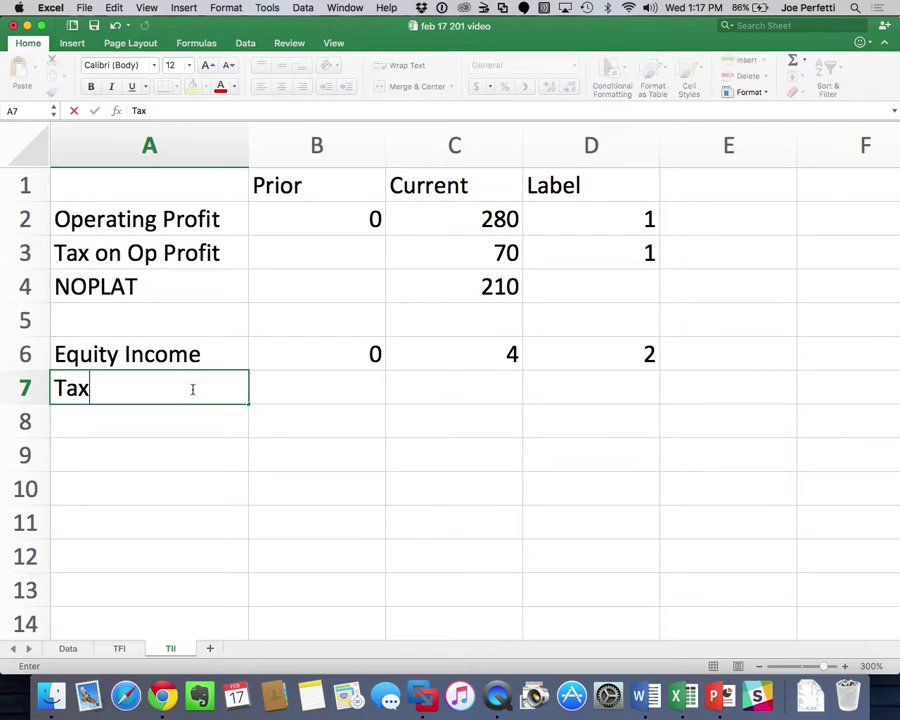
type(" onEI")
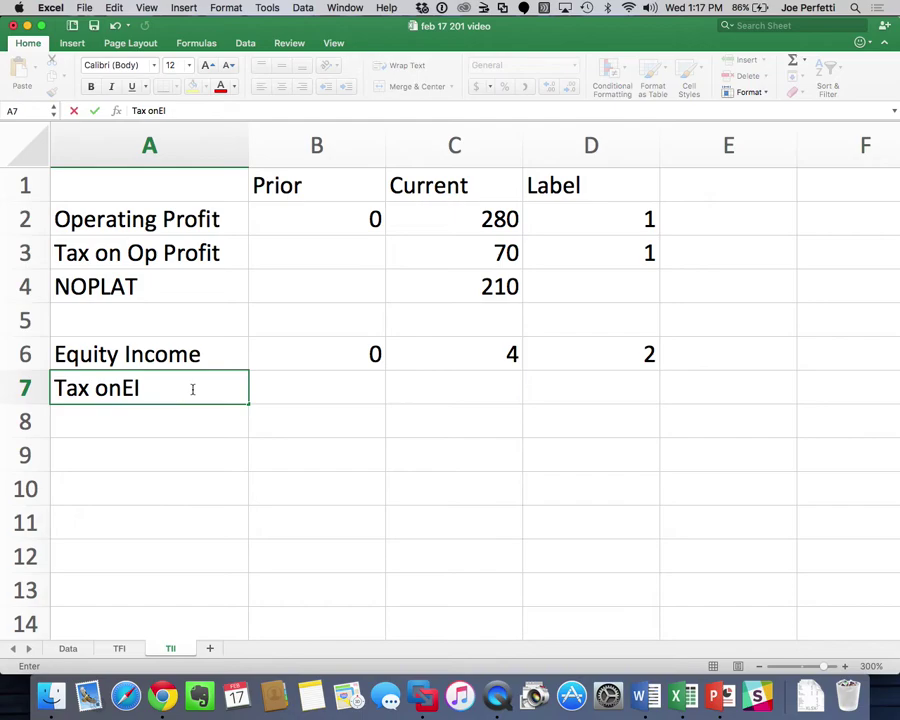
key("BackSpace")
key("BackSpace")
type("EI")
key("Tab")
key("Tab")
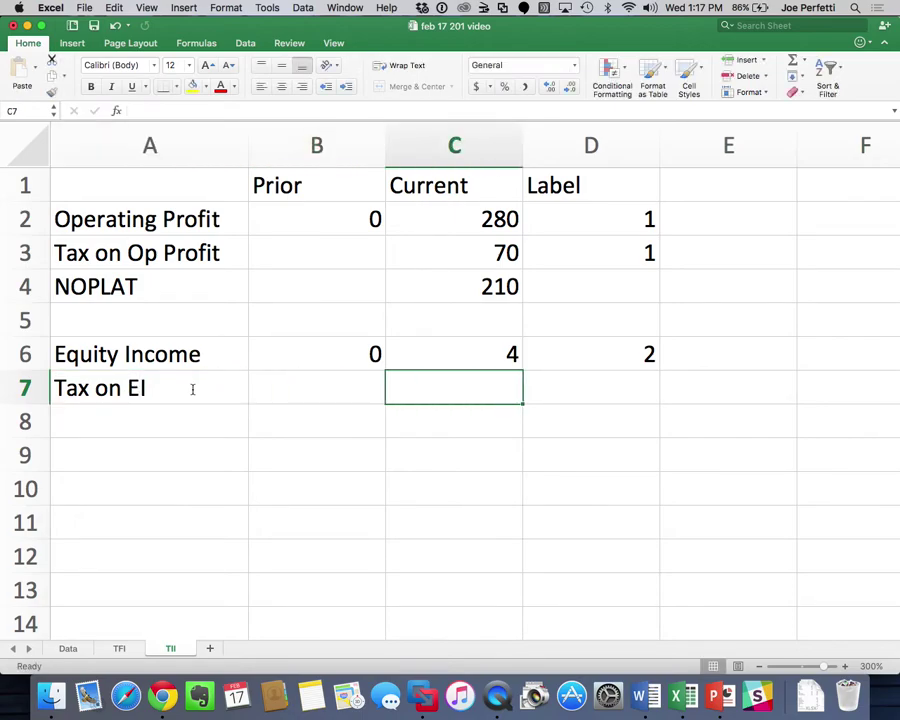
type("=")
key("Up")
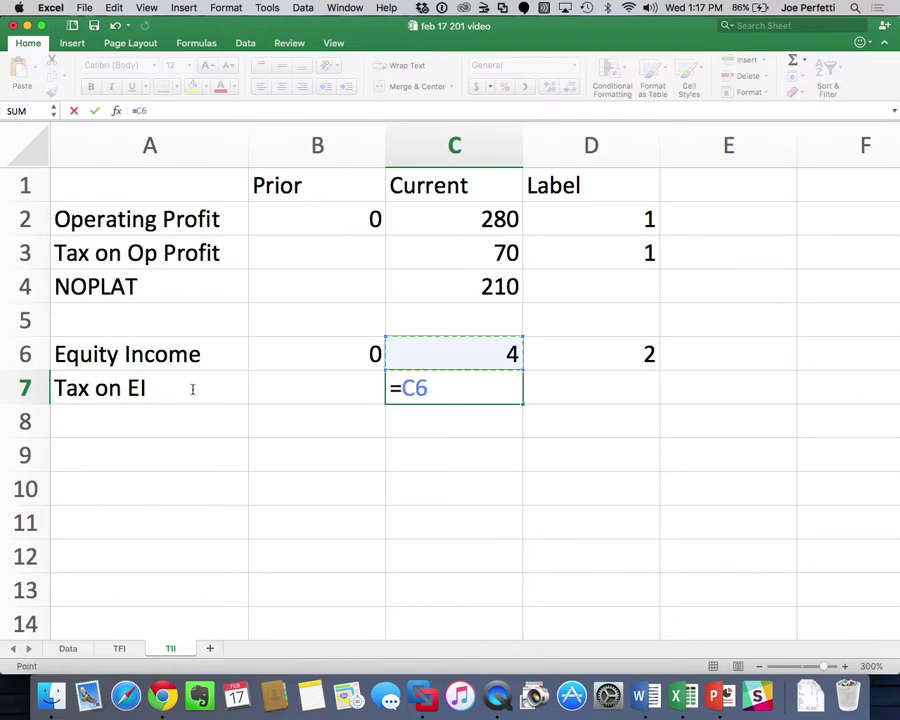
type("*.2")
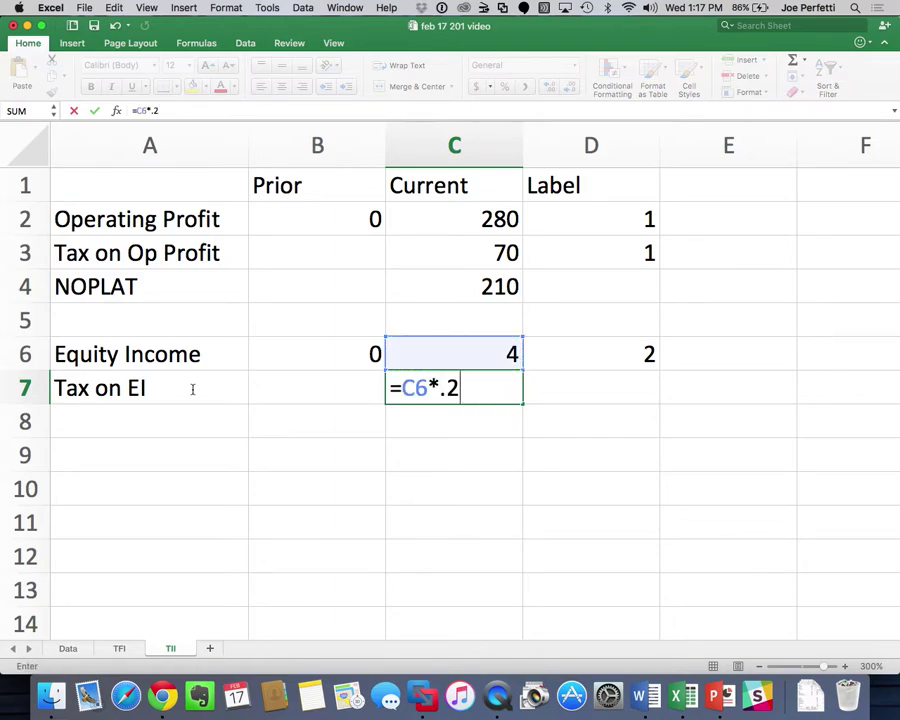
type("5")
key("Return")
key("Right")
key("Up")
type("2")
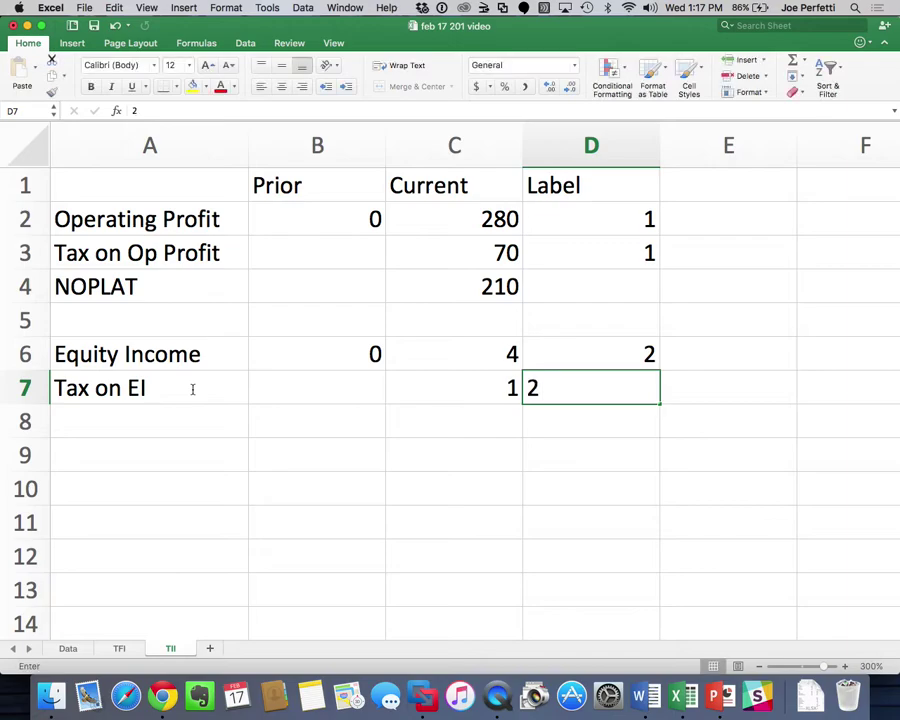
key("Return")
Add an AT EI row with =C6-C7, giving 3.
key("Left")
key("Left")
key("Left")
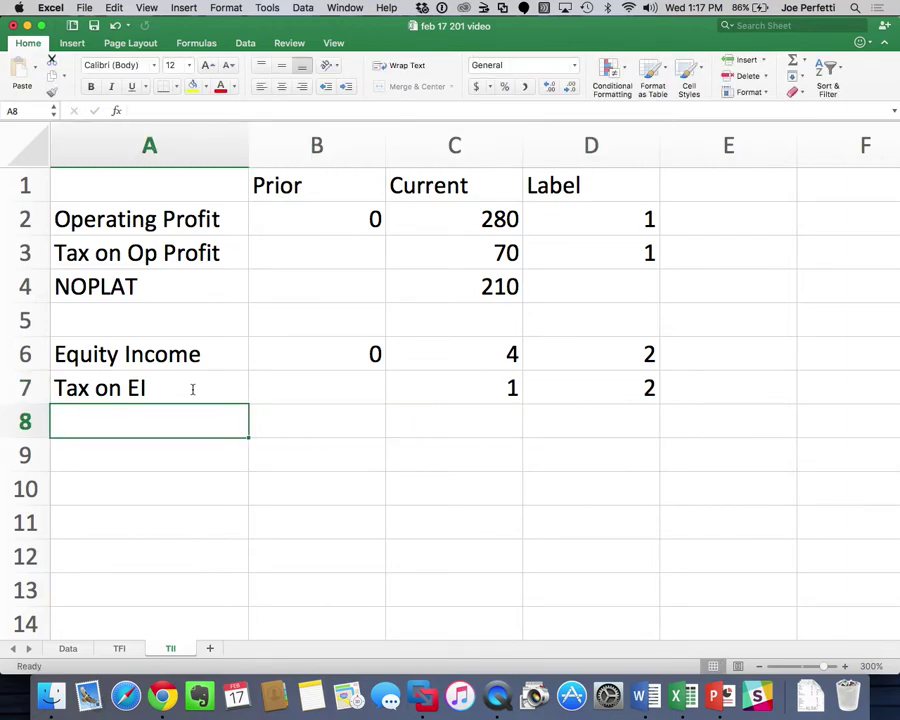
type("AT")
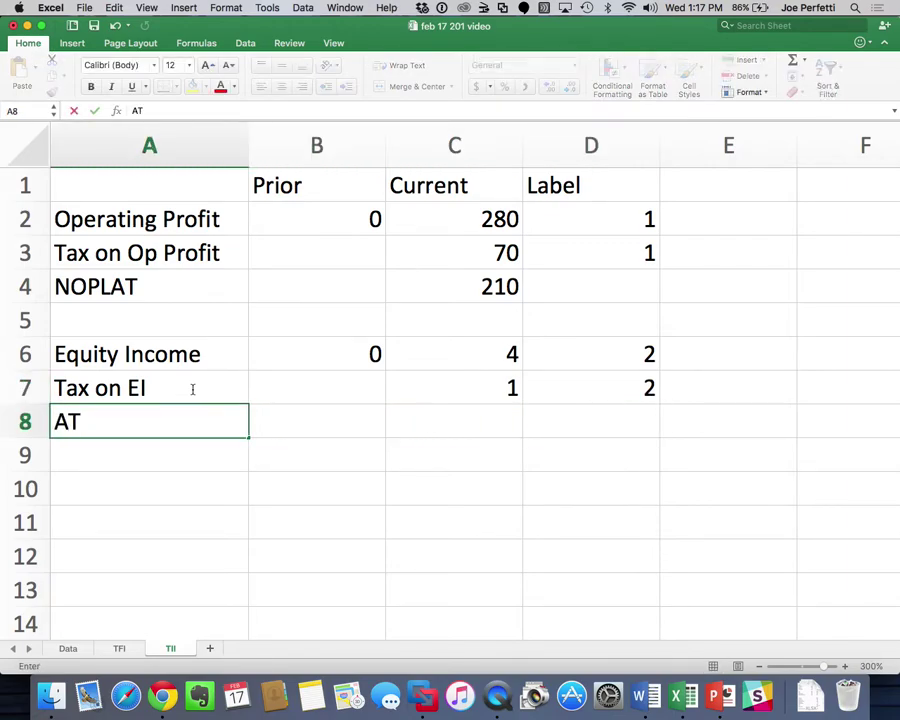
type(" EI")
key("Right")
key("Right")
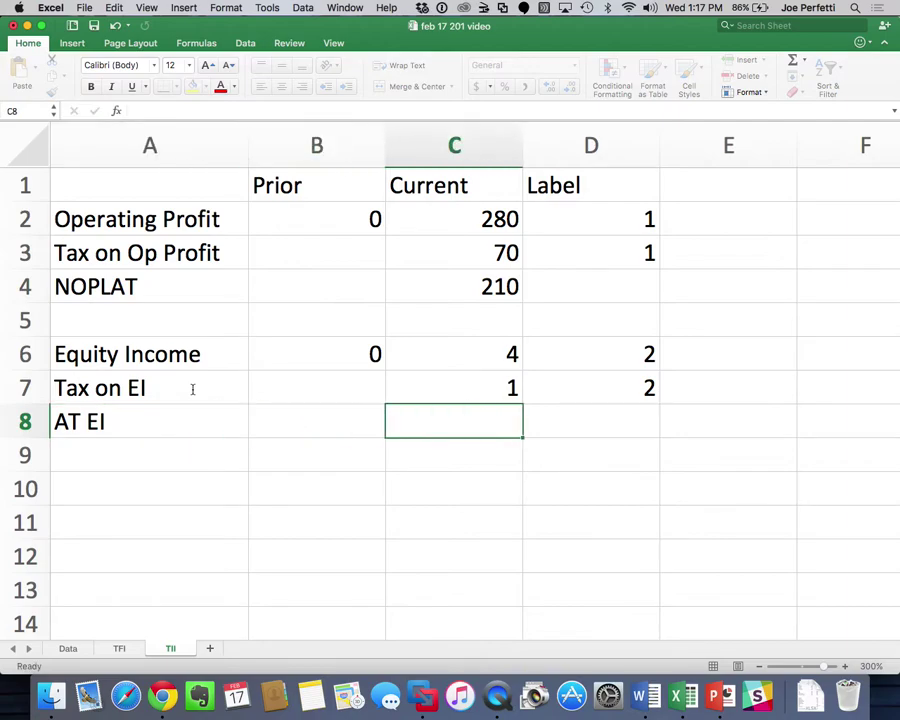
type("=")
key("Up")
key("Up")
type("-")
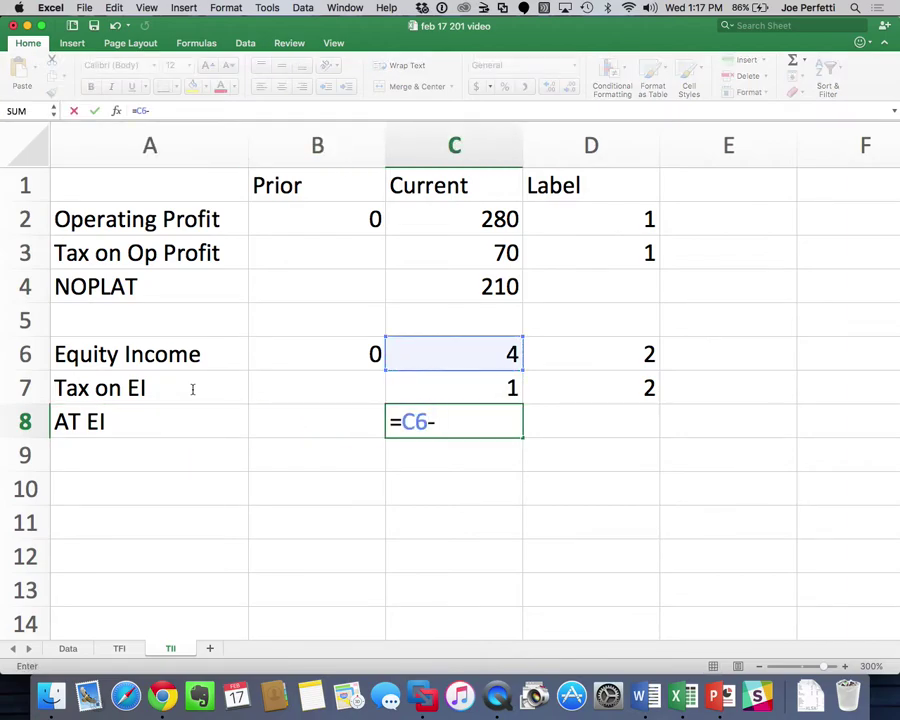
key("Up")
key("Down")
key("Up")
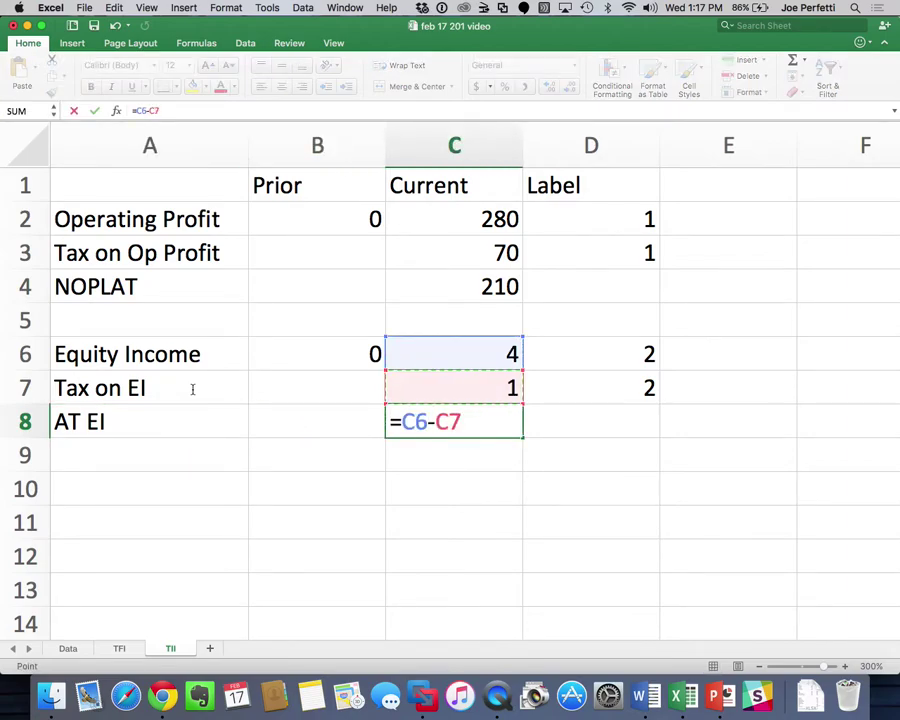
key("Return")
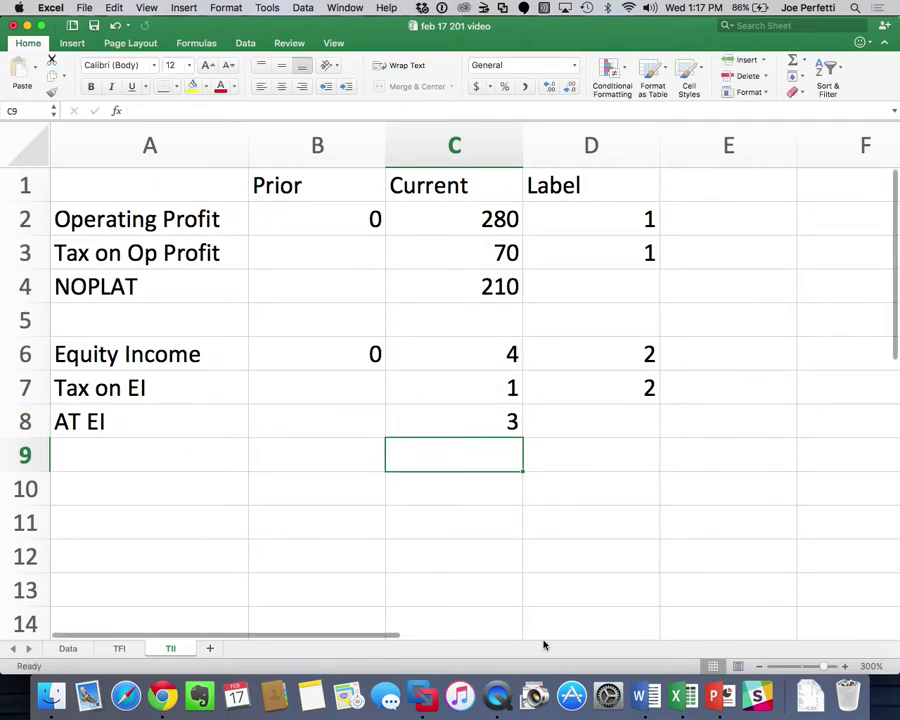
Switch to the Lecture 3 deck and find slide 11, OLD TII, totalling 213.
left_click(714, 695)
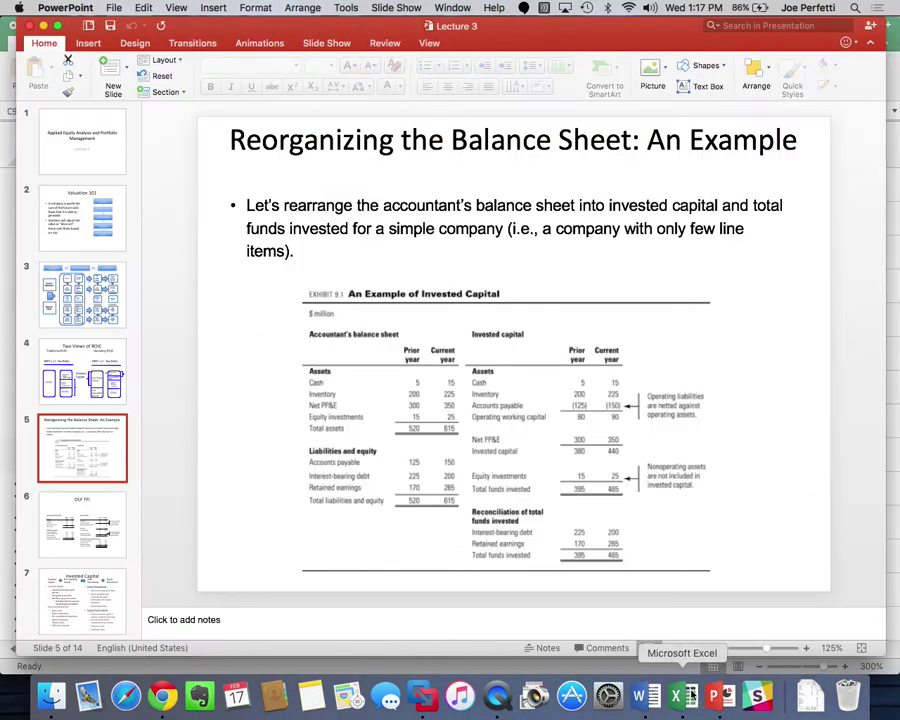
scroll(440, 447, "down", 3)
scroll(440, 447, "down", 3)
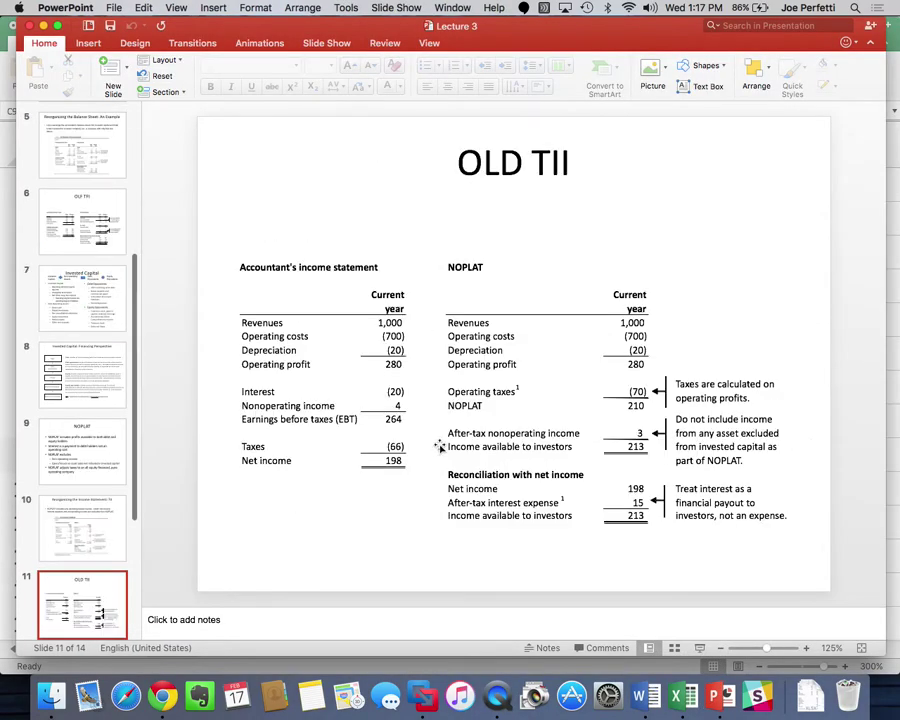
scroll(440, 447, "up", 1)
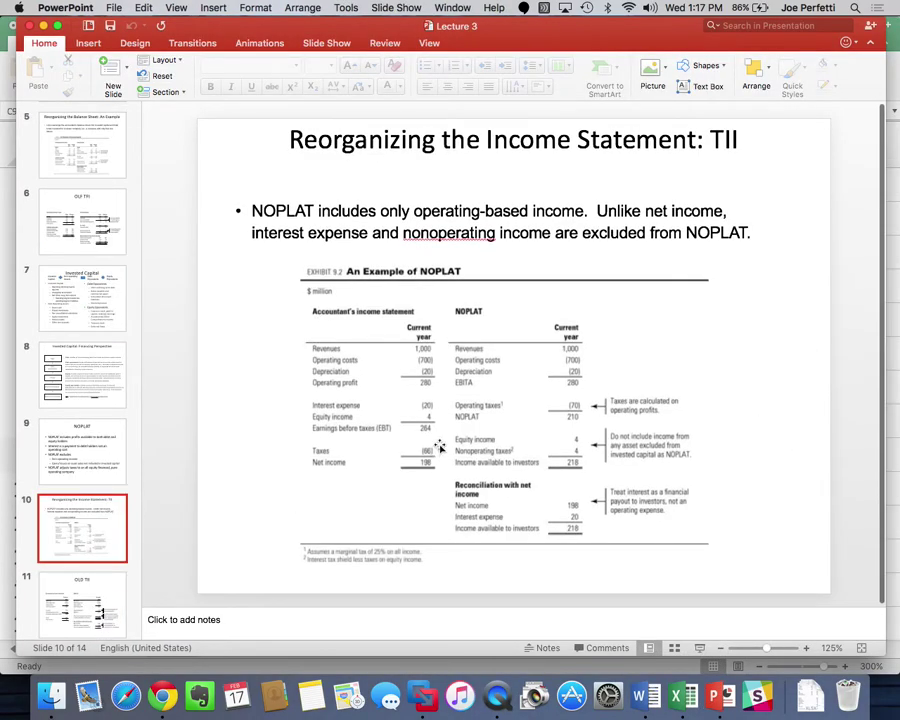
scroll(440, 447, "down", 2)
scroll(440, 447, "up", 1)
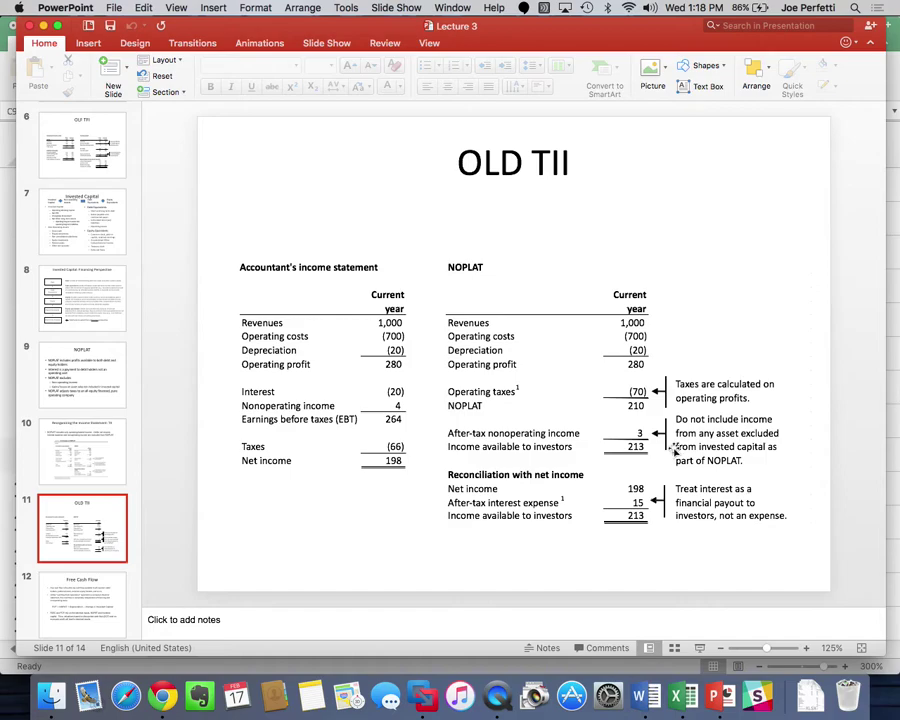
Switch back to Excel's TII sheet showing NOPLAT 210 and AT EI 3.
left_click(676, 697)
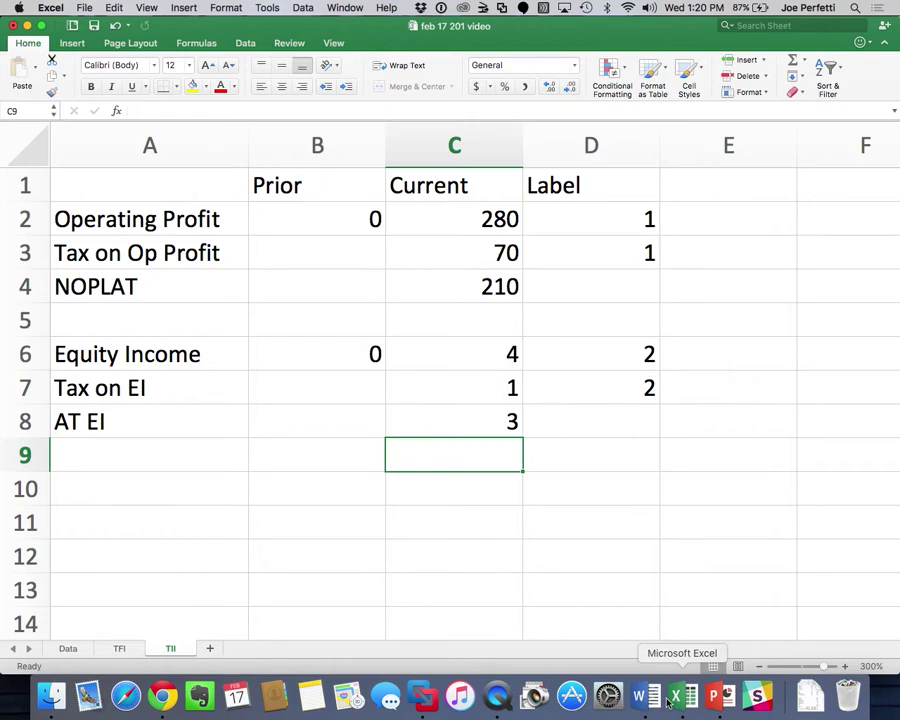
Label A10 TII and enter =C4+C8 in C10, totalling 213.
left_click(182, 478)
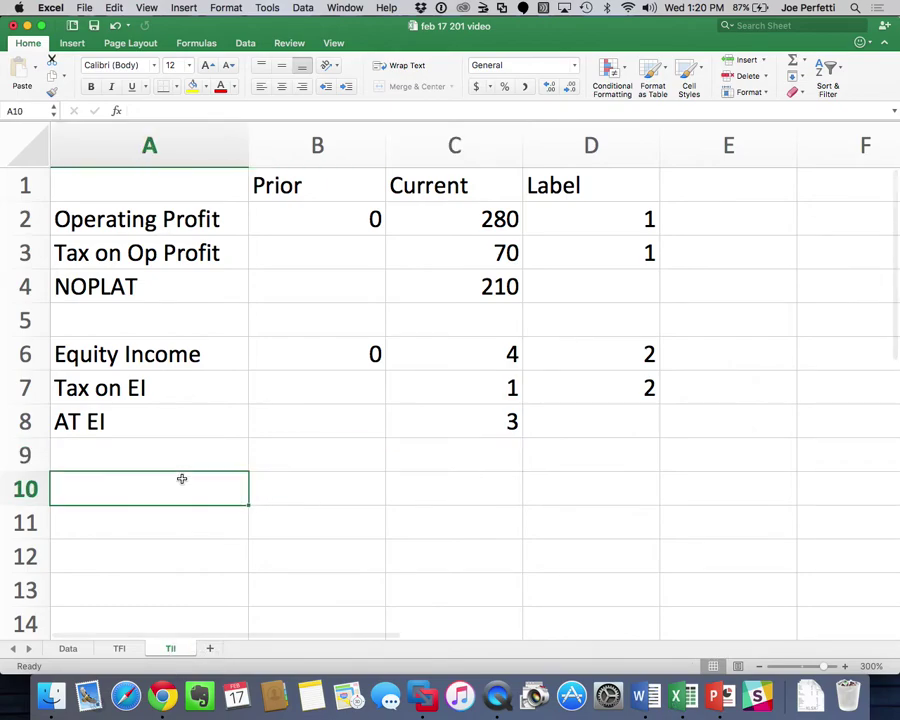
type("TII")
key("Tab")
key("Tab")
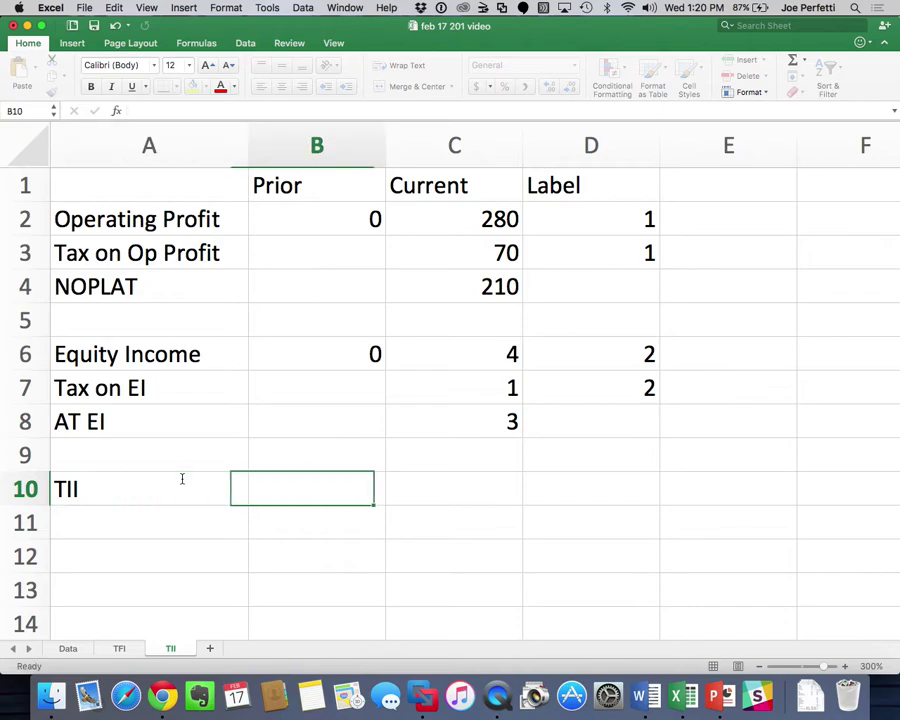
type("=")
key("Up")
key("Up")
key("Up")
key("Up")
key("Up")
key("Up")
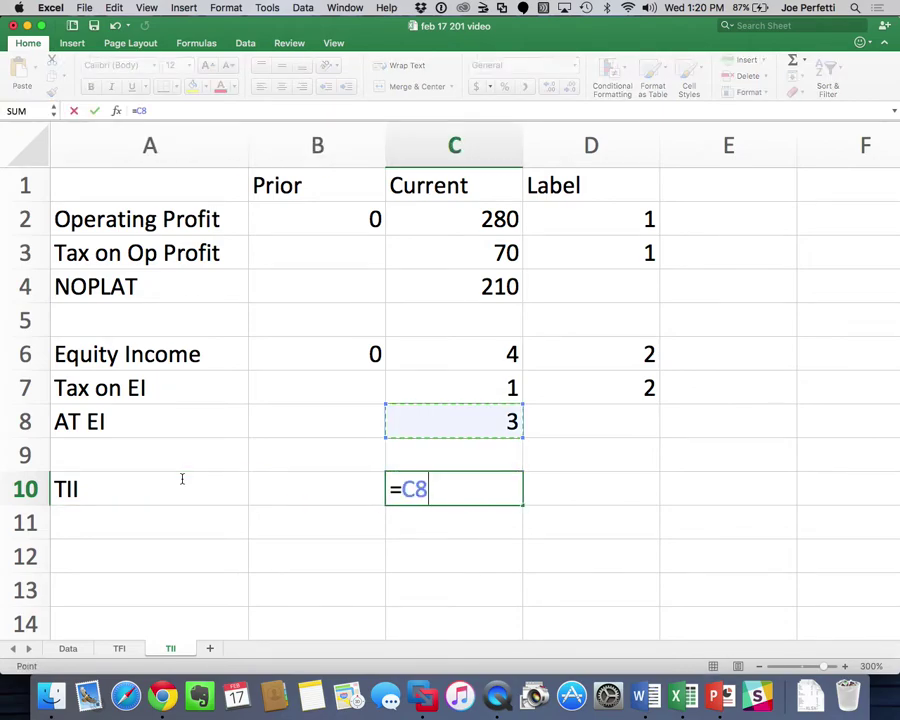
type("+")
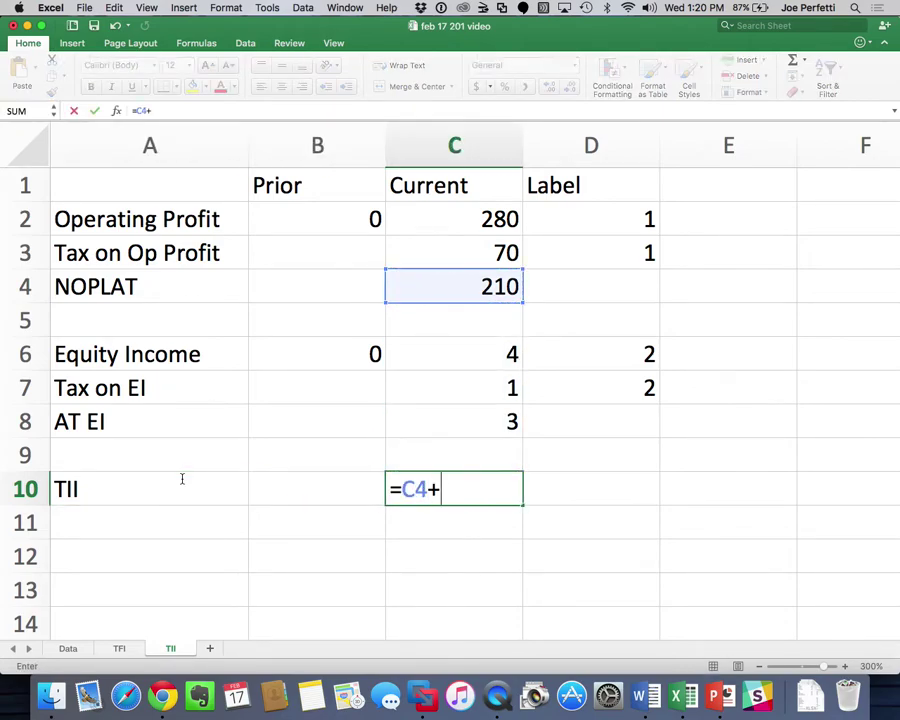
key("Up")
key("Up")
key("Return")
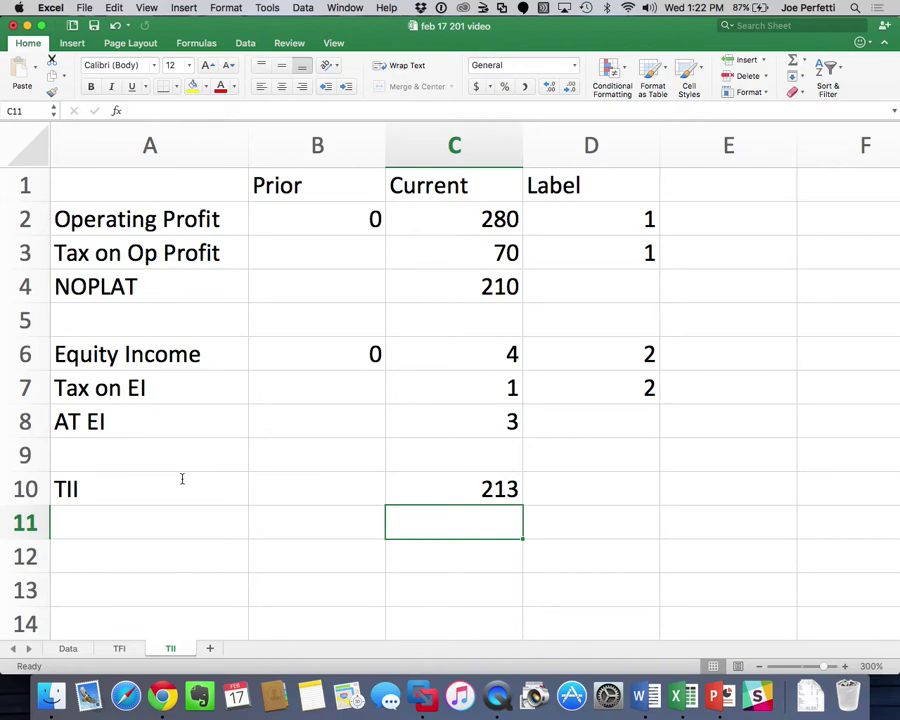
Link A12 to the Int Expense label on the Data sheet.
scroll(182, 479, "down", 3)
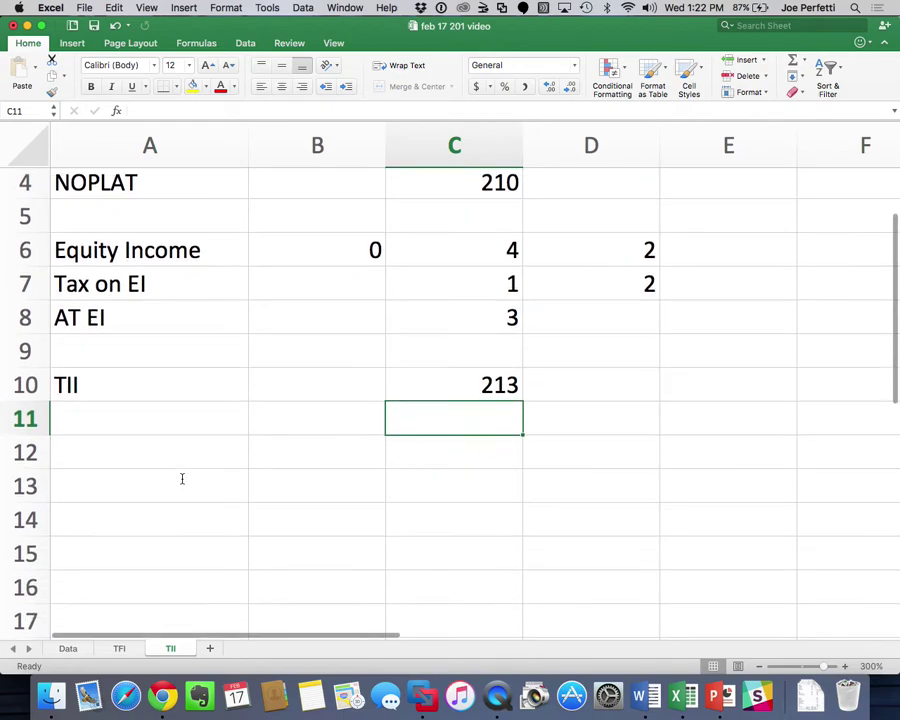
left_click(138, 445)
type("=")
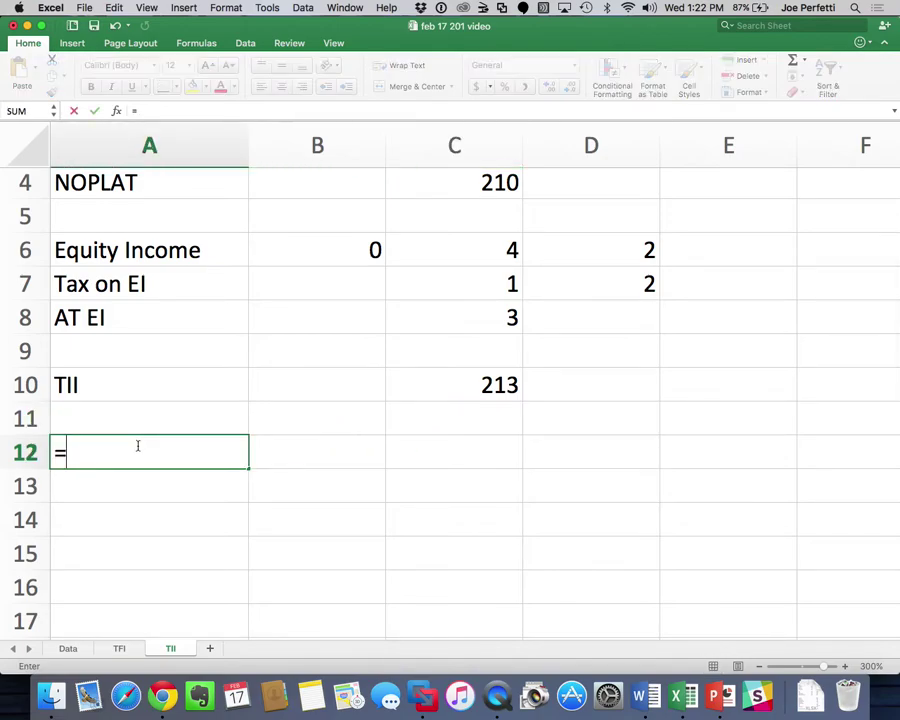
left_click(68, 648)
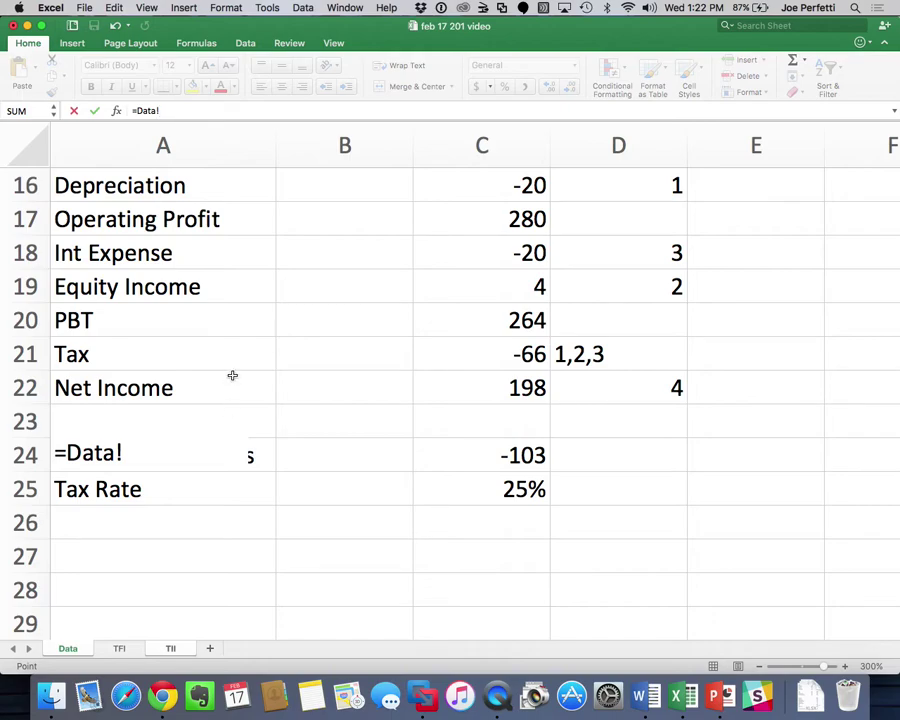
left_click(170, 252)
key("Return")
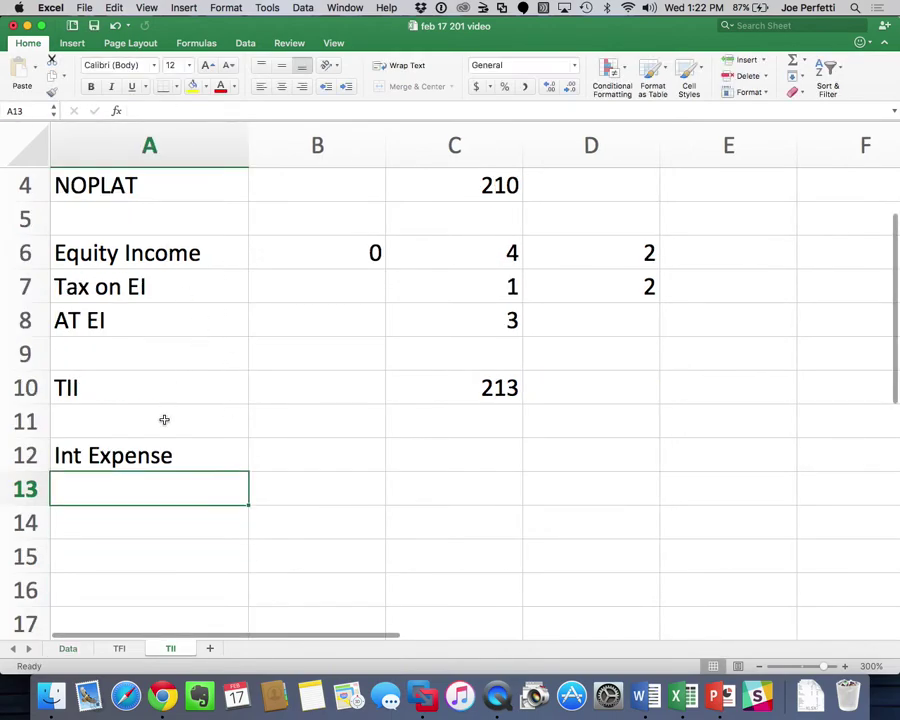
Copy the link across row 12 and negate C12 so current interest shows 20.
left_click(170, 455)
key("super+c")
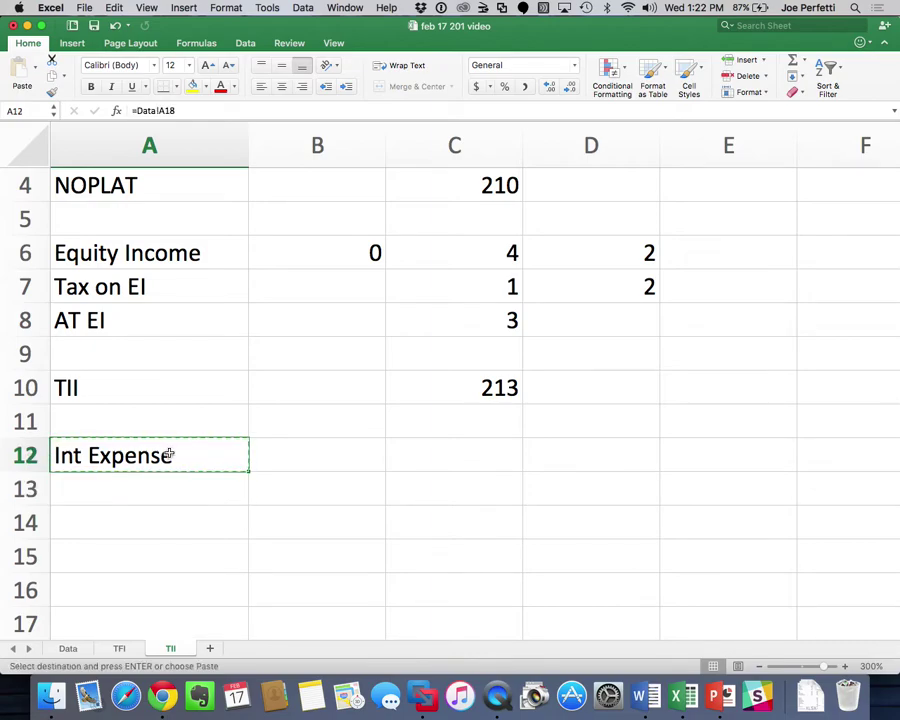
left_click_drag(200, 455, 576, 449)
key("super+v")
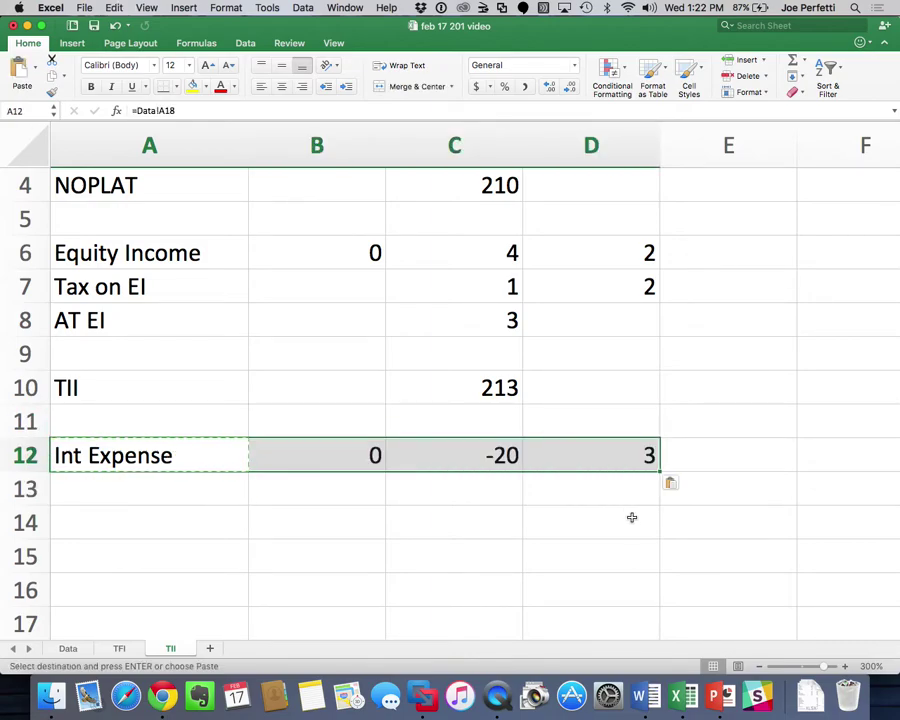
left_click(630, 521)
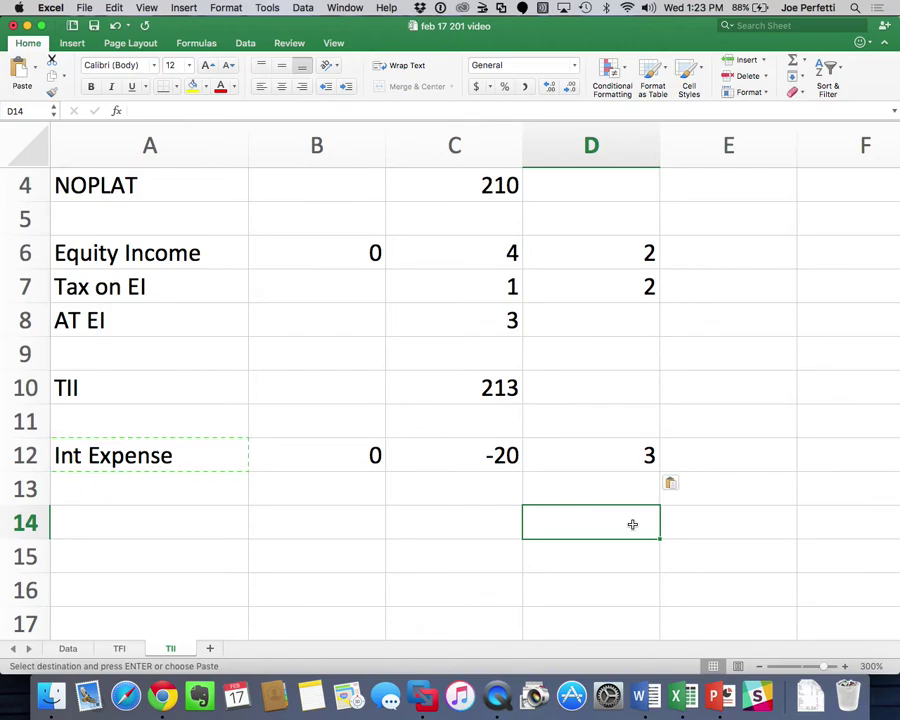
double_click(482, 456)
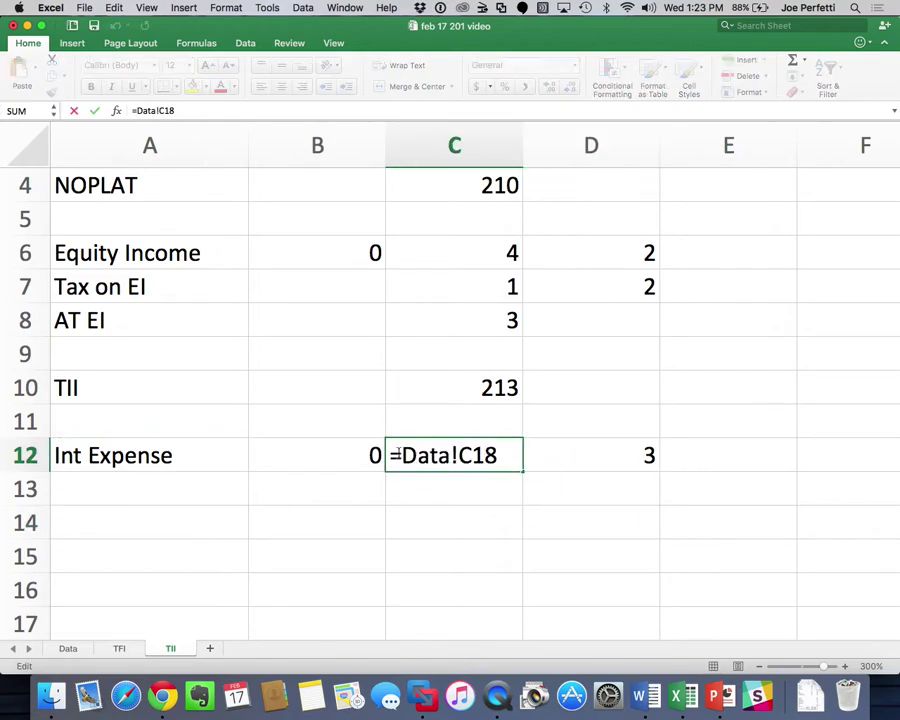
key("Return")
left_click(153, 487)
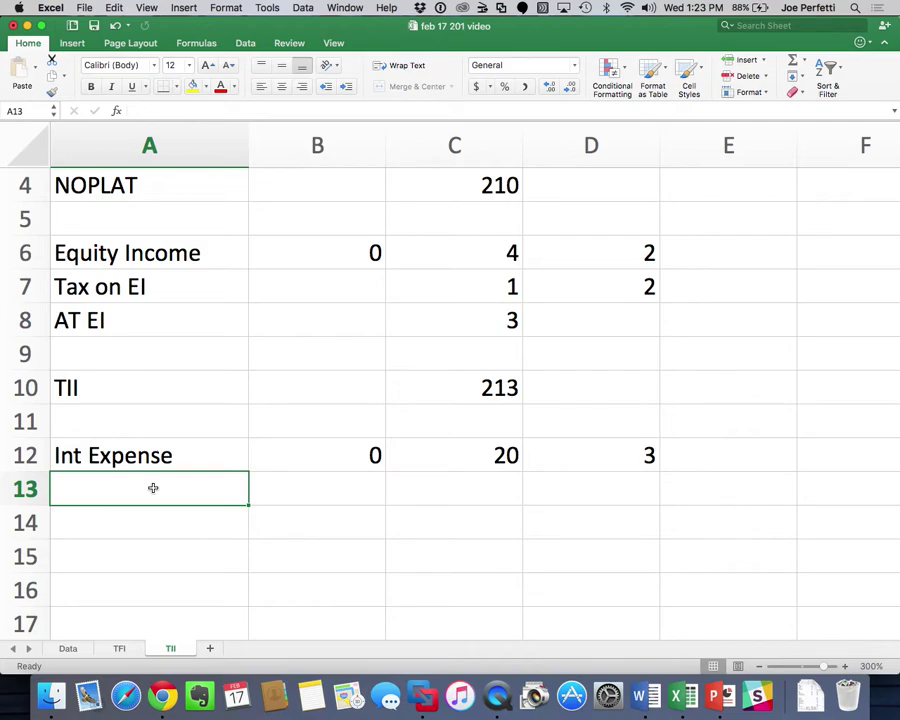
Add a Tax Shield row 13 with =C12*.25 in C13, giving 5.
type("Tax")
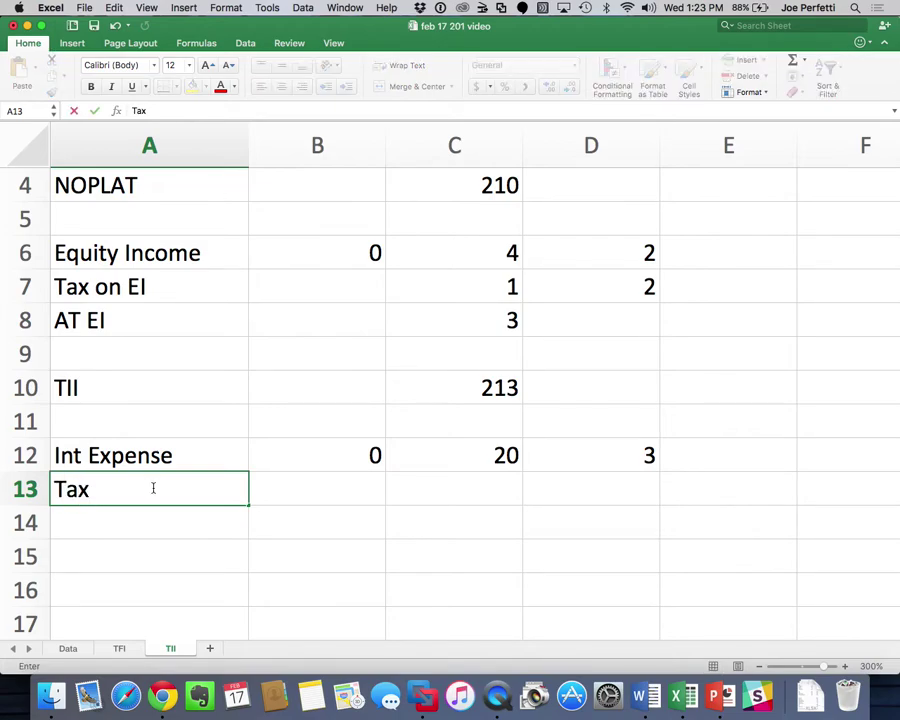
type(" Shield")
key("Return")
key("Right")
key("Right")
key("Up")
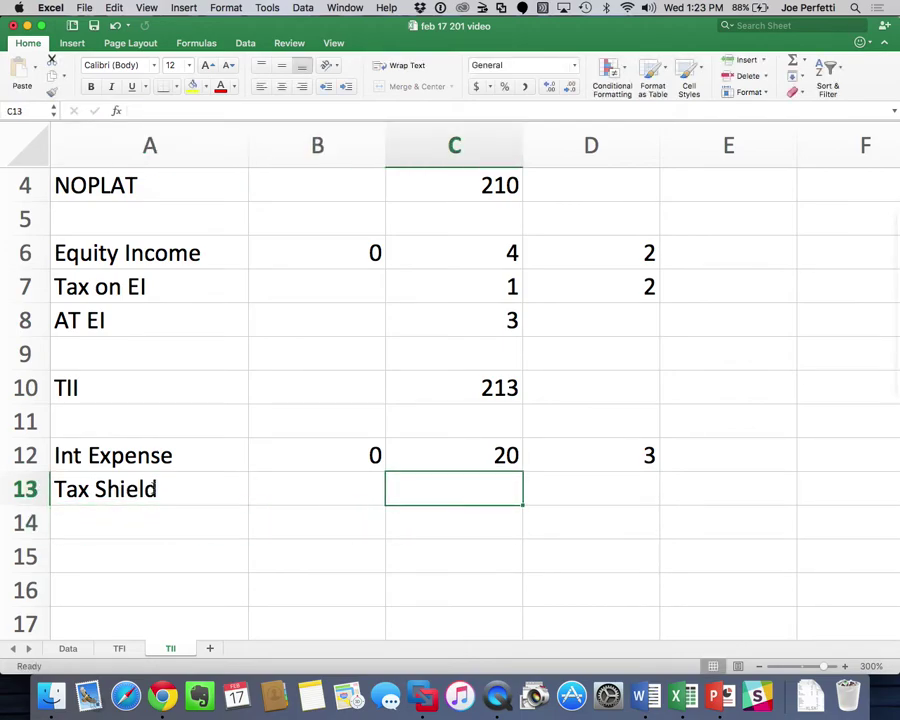
type("=")
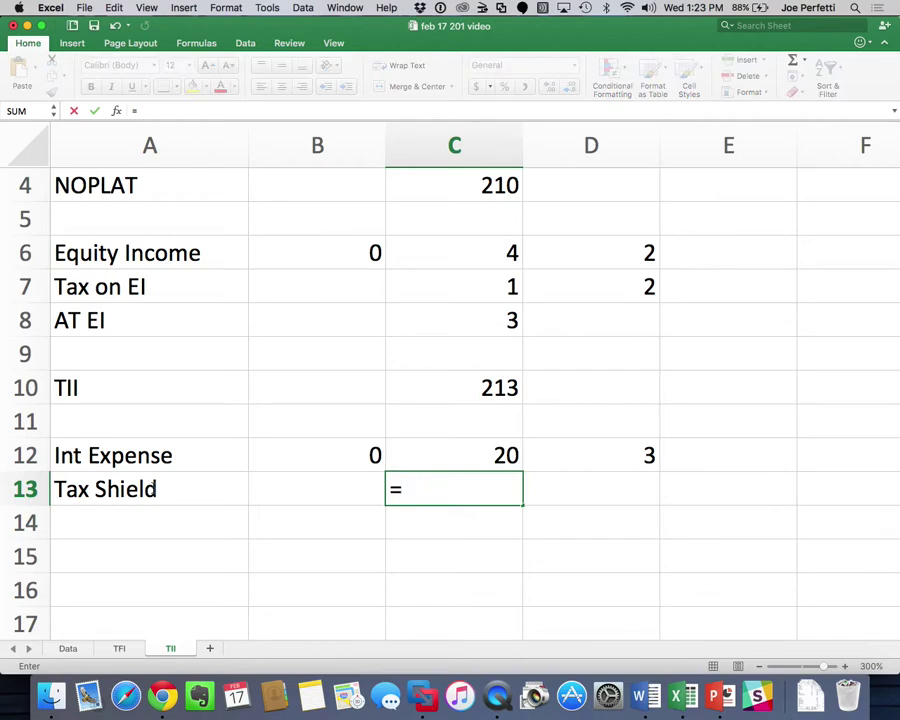
left_click(428, 448)
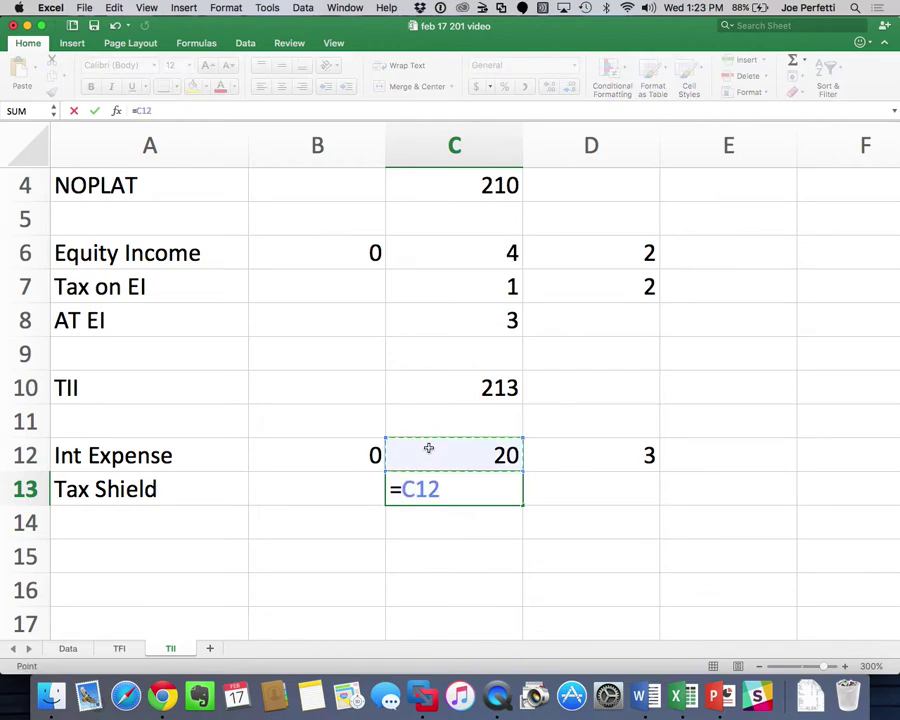
type("*")
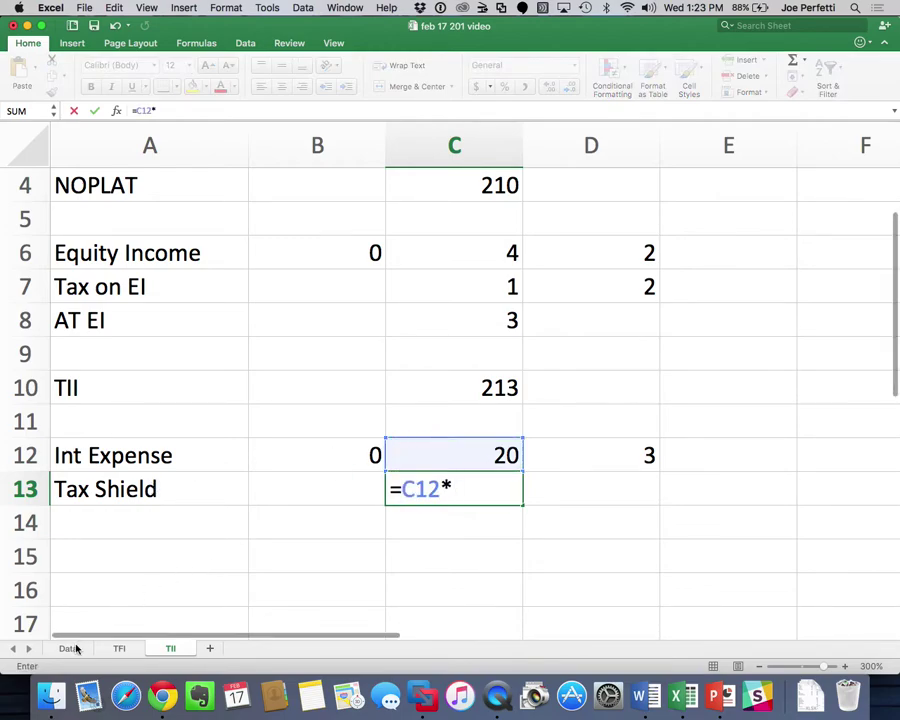
left_click(70, 648)
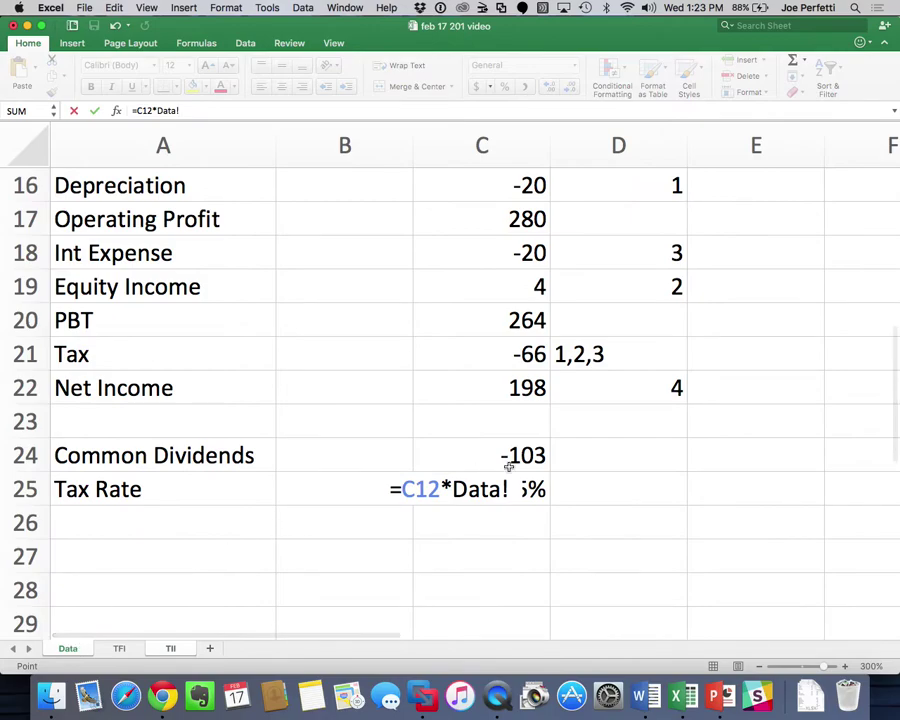
key("Escape")
type("=")
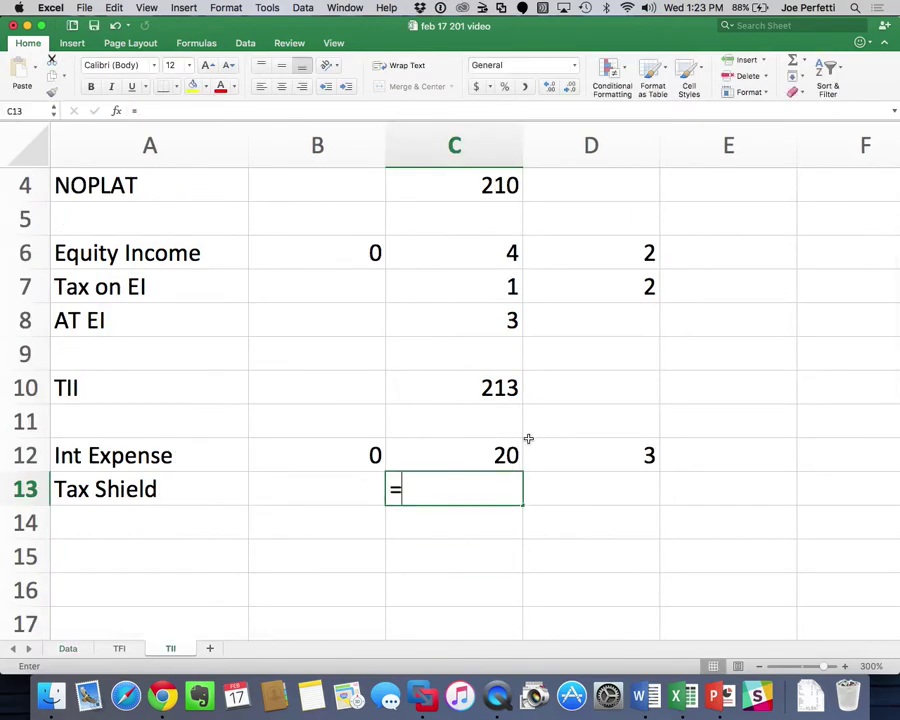
key("Up")
type("*.")
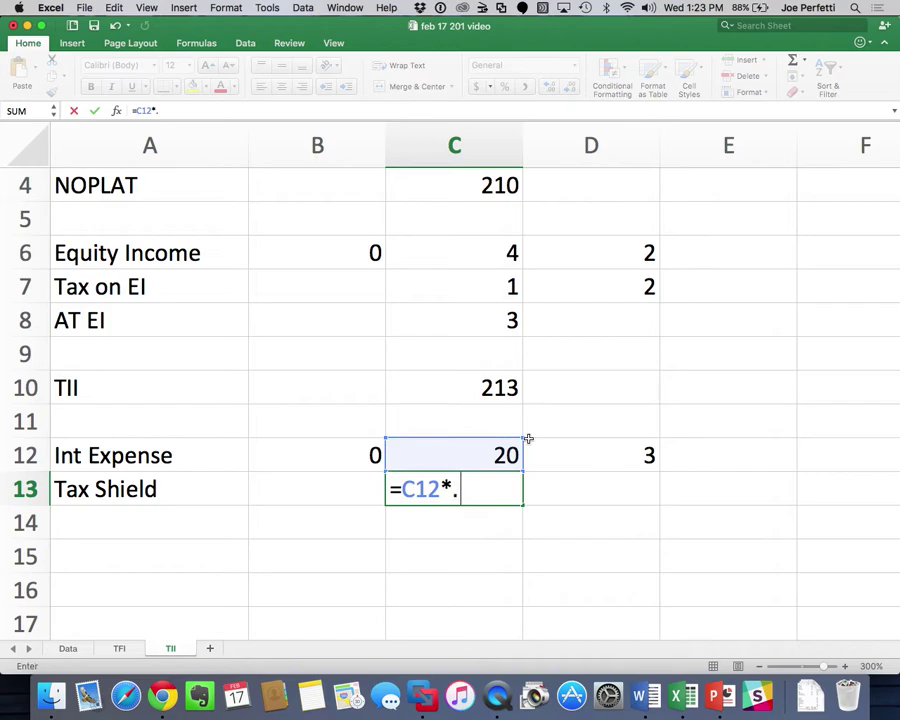
type("25")
key("Return")
Give the Tax Shield row label 3 in column D.
key("Right")
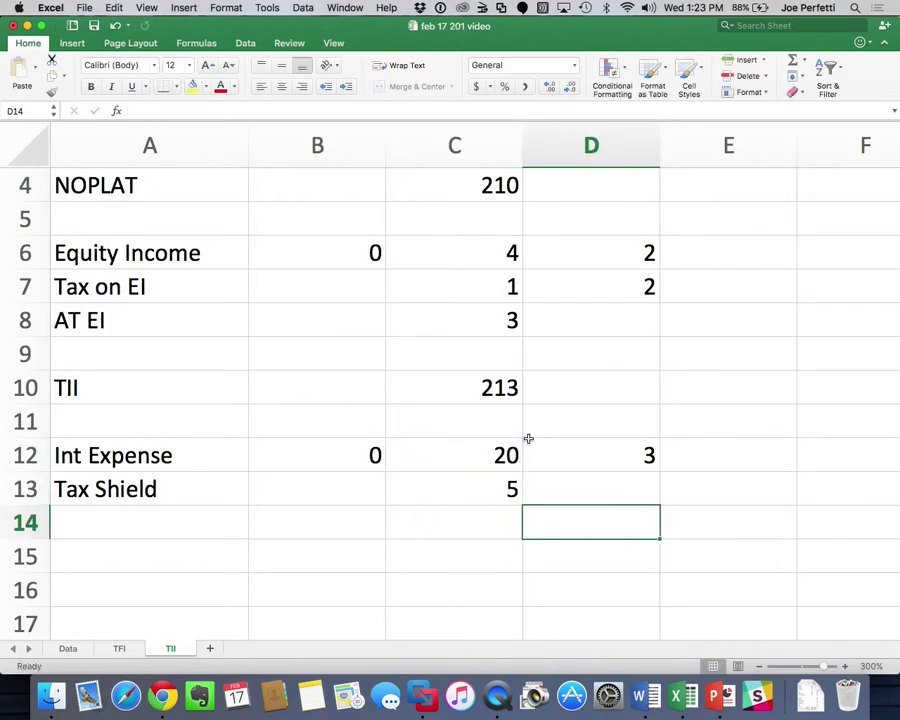
key("Up")
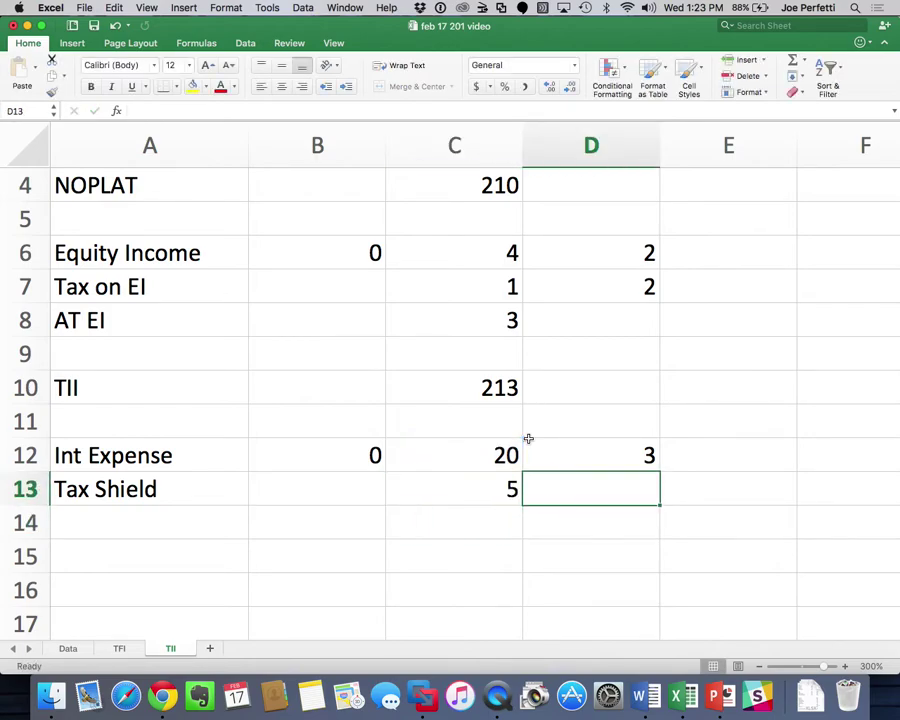
type("3")
key("Return")
key("Left")
key("Left")
key("Left")
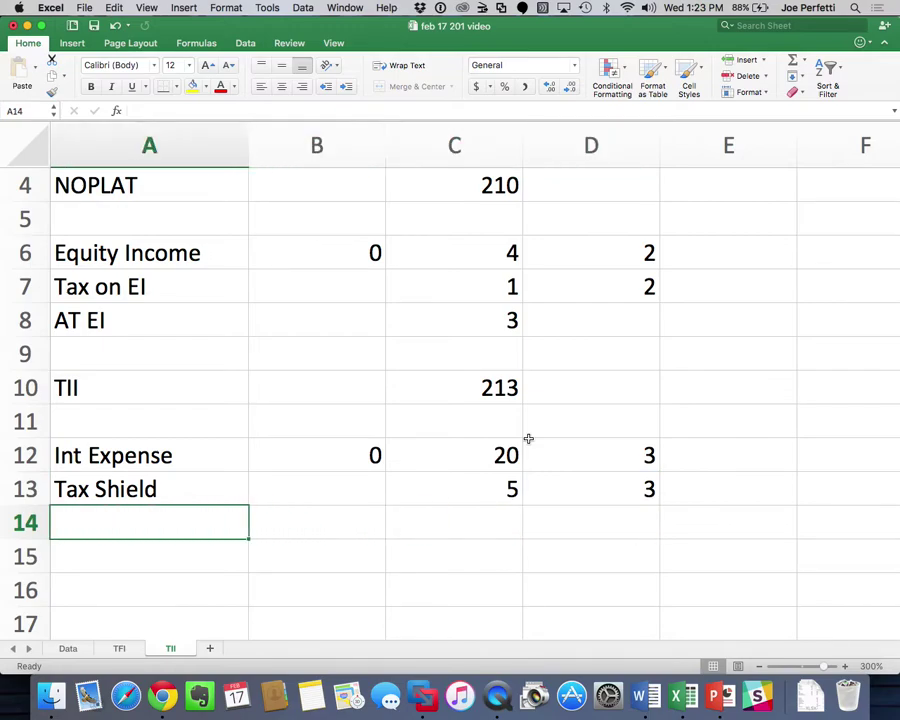
Label row 14 'AT Int Expense' in A14.
type("AT In")
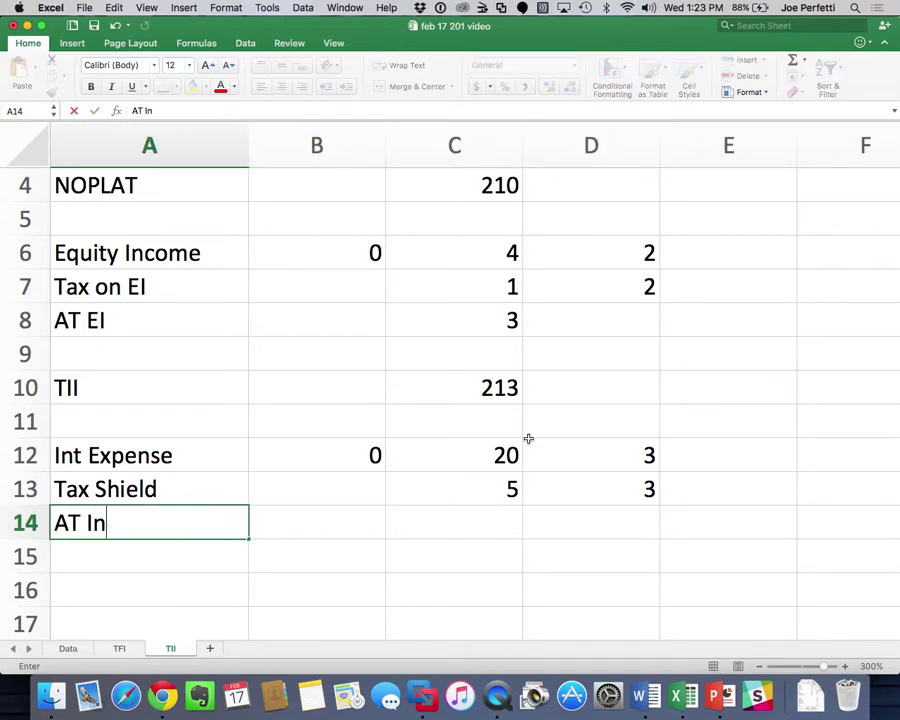
type("t Expense")
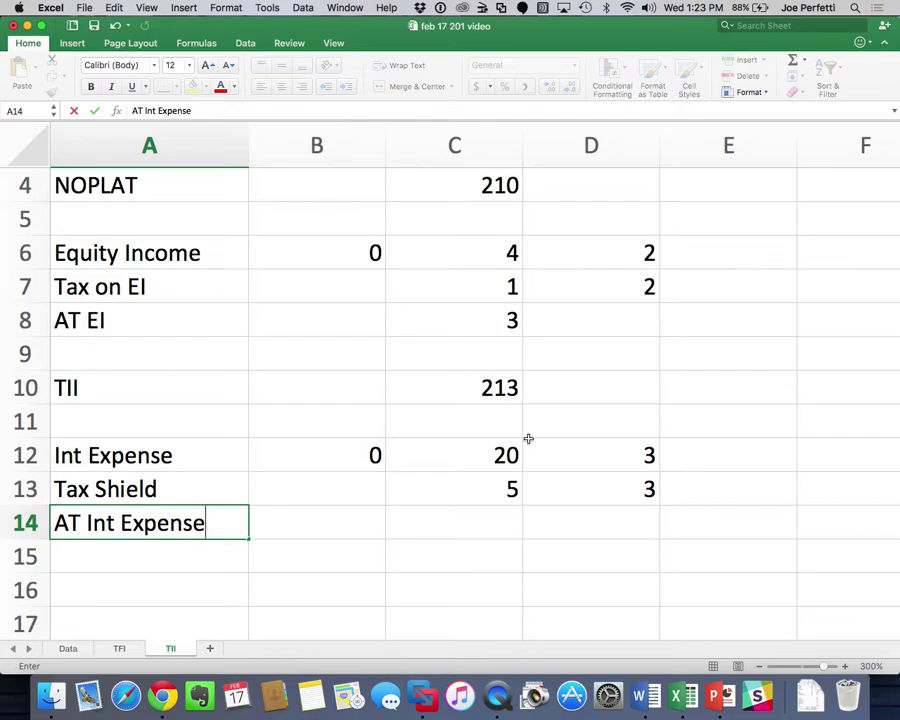
key("Return")
key("Right")
key("Up")
key("Right")
key("Right")
key("Left")
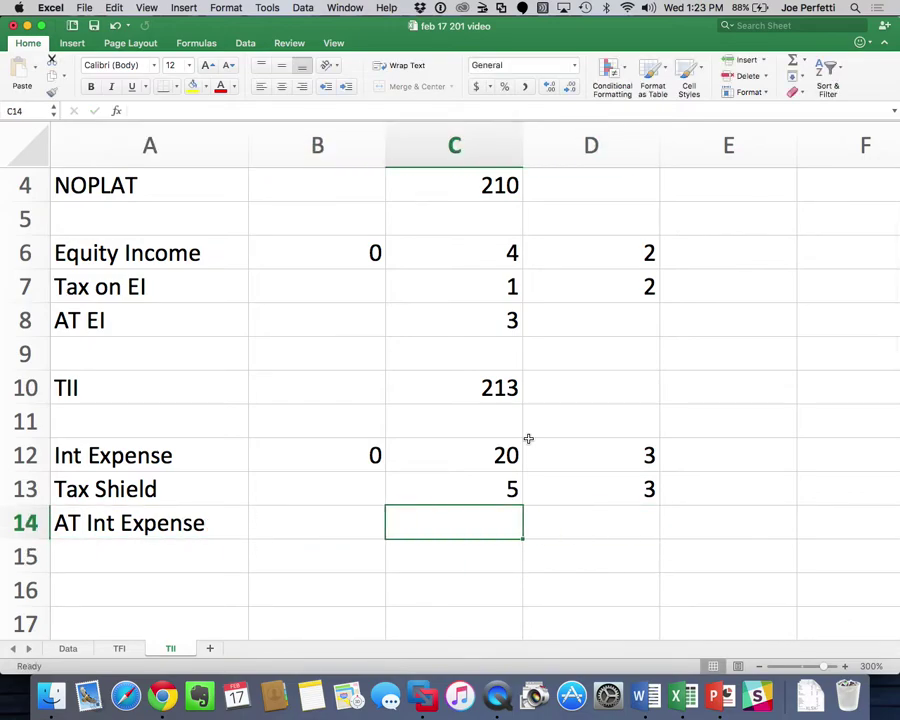
Enter =C12-C13 in C14 for an after-tax interest expense of 15, then view the OLD TII slide.
type("=")
key("Up")
key("Up")
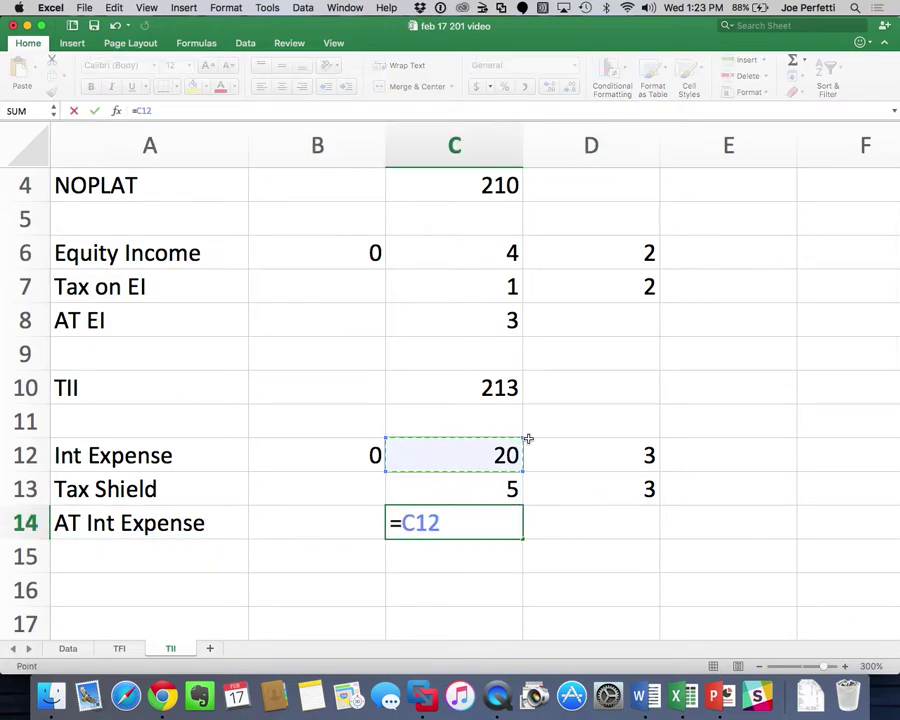
type("-")
key("Up")
key("Return")
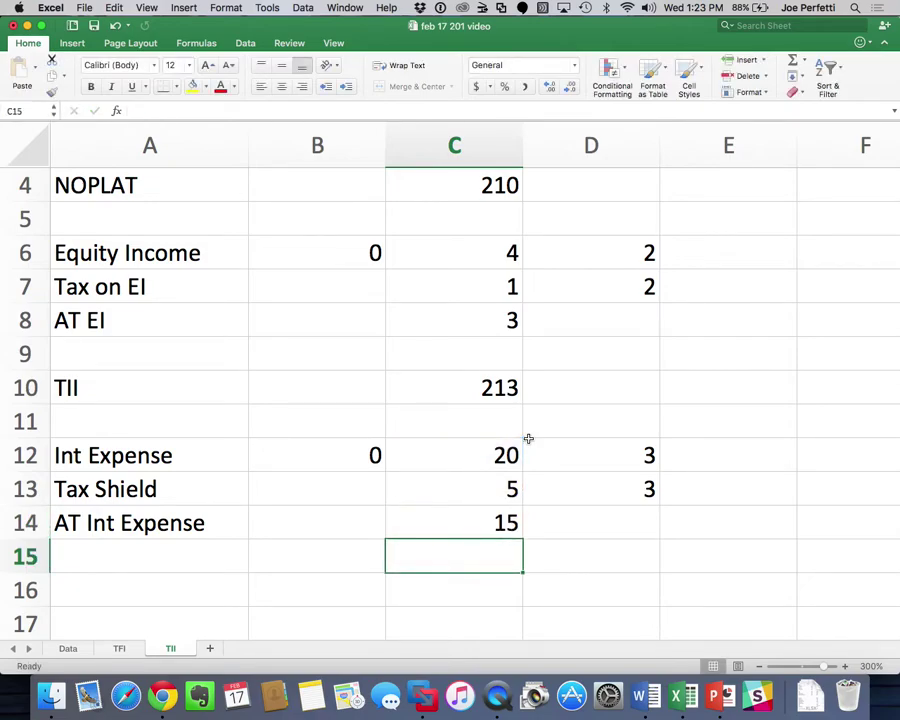
key("super+Tab")
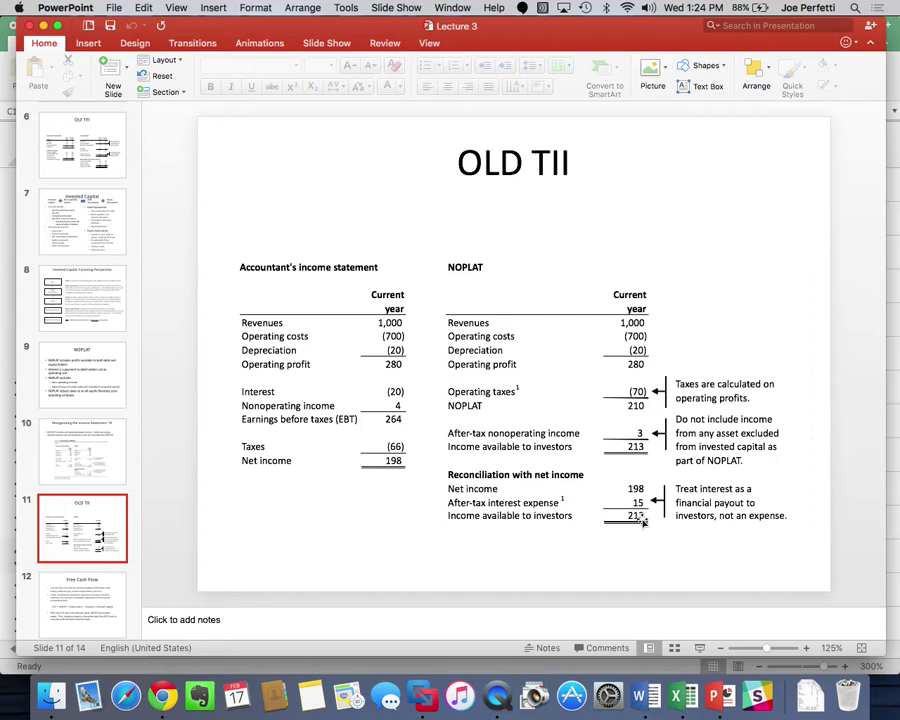
Compare the OLD TII slide's 198 + 15 = 213 reconciliation, then return to Excel's TII sheet.
key("super+Tab")
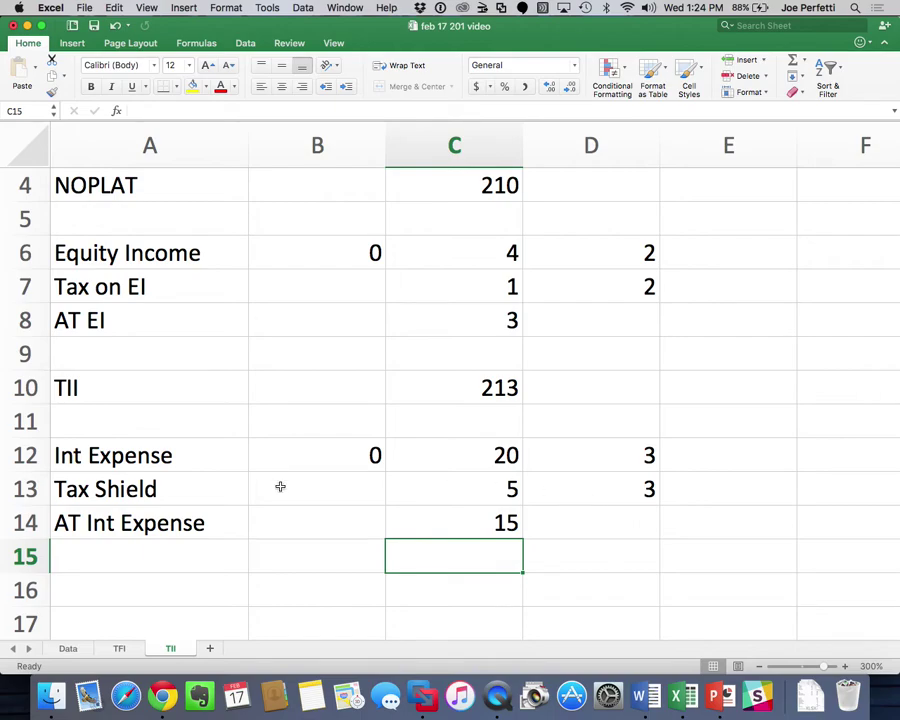
Link A15 to the Data sheet's Net Income row with =Data!A22.
left_click(181, 558)
type("=")
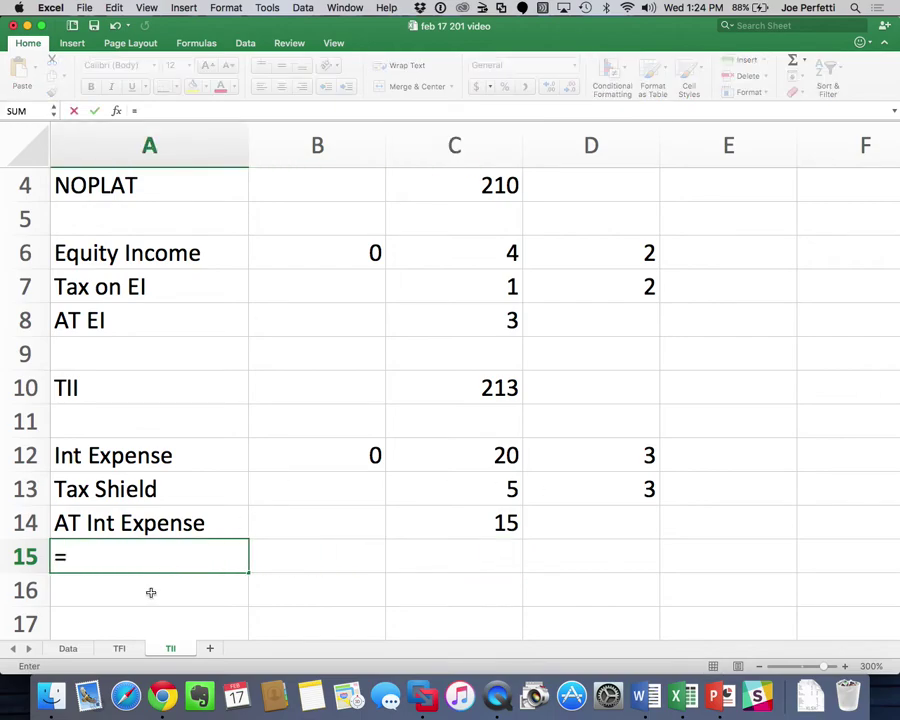
left_click(68, 650)
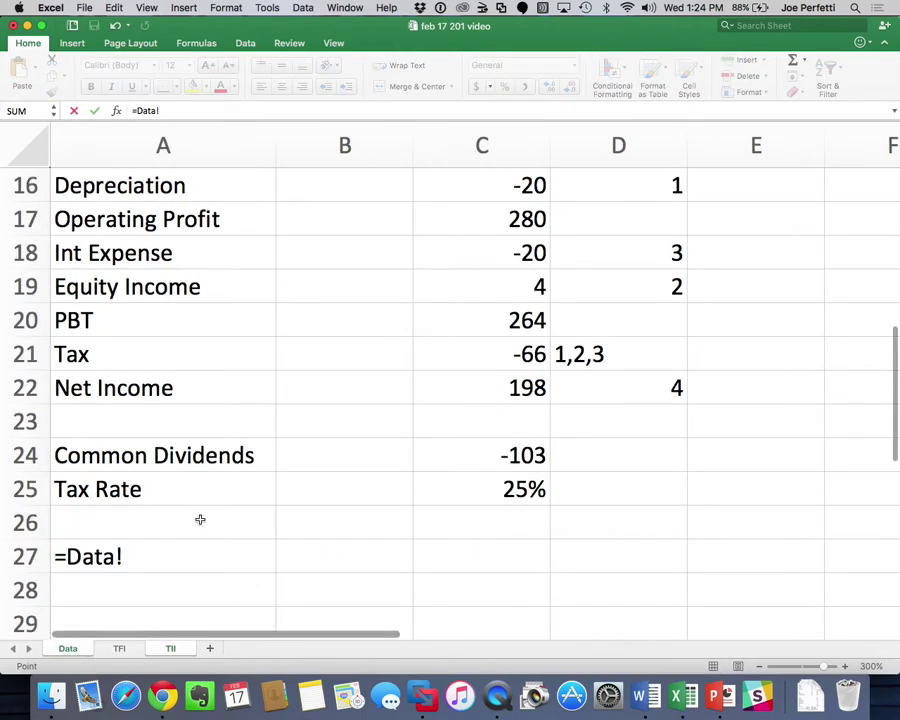
left_click(187, 393)
key("Return")
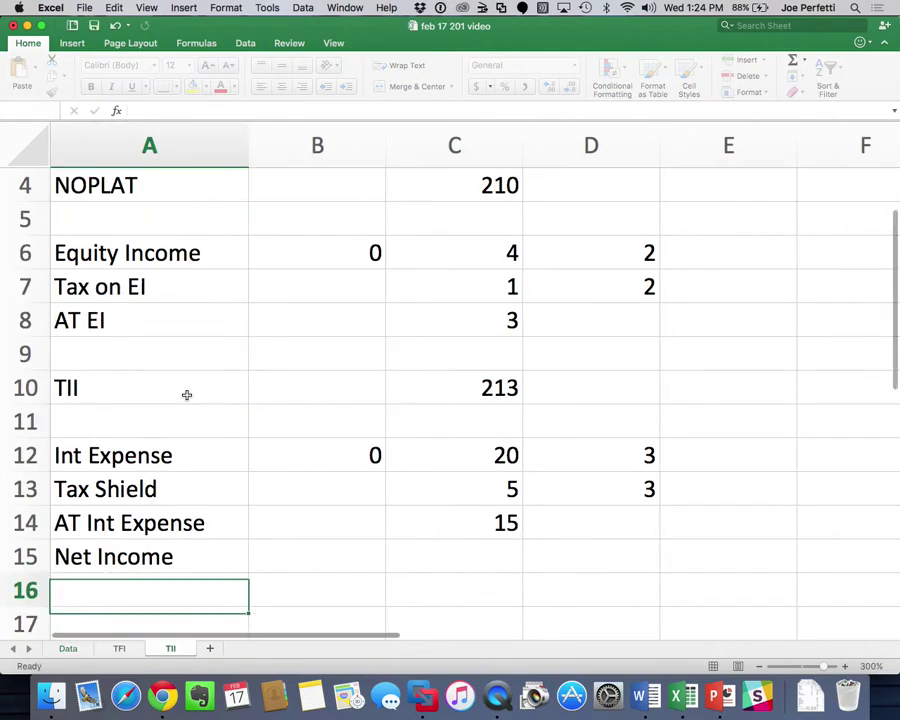
Copy the Net Income link across B15:D15, showing net income of 198.
left_click(137, 560)
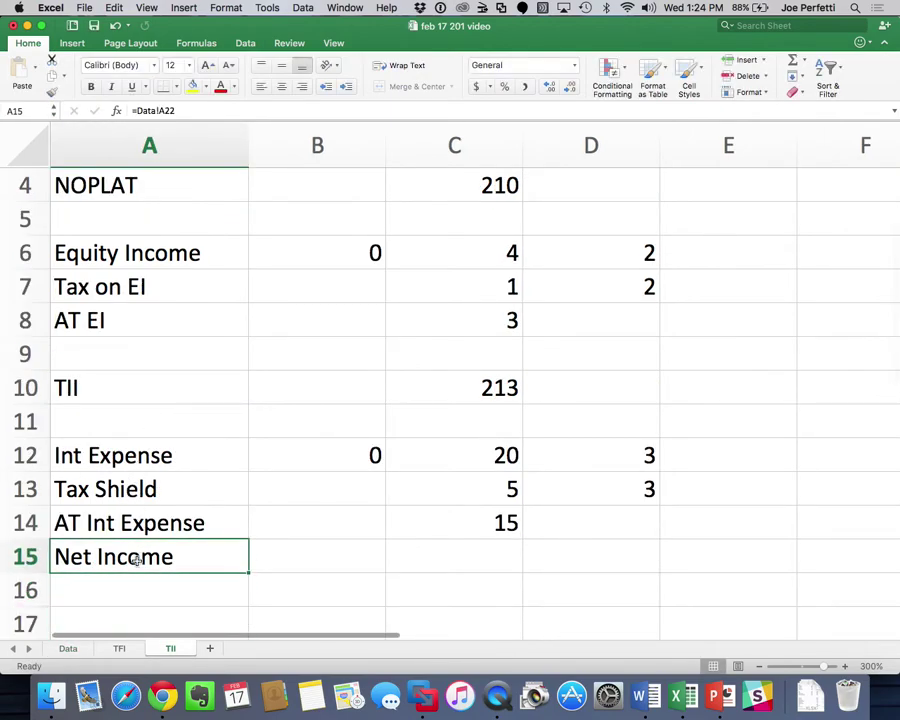
key("super+c")
left_click_drag(270, 557, 579, 565)
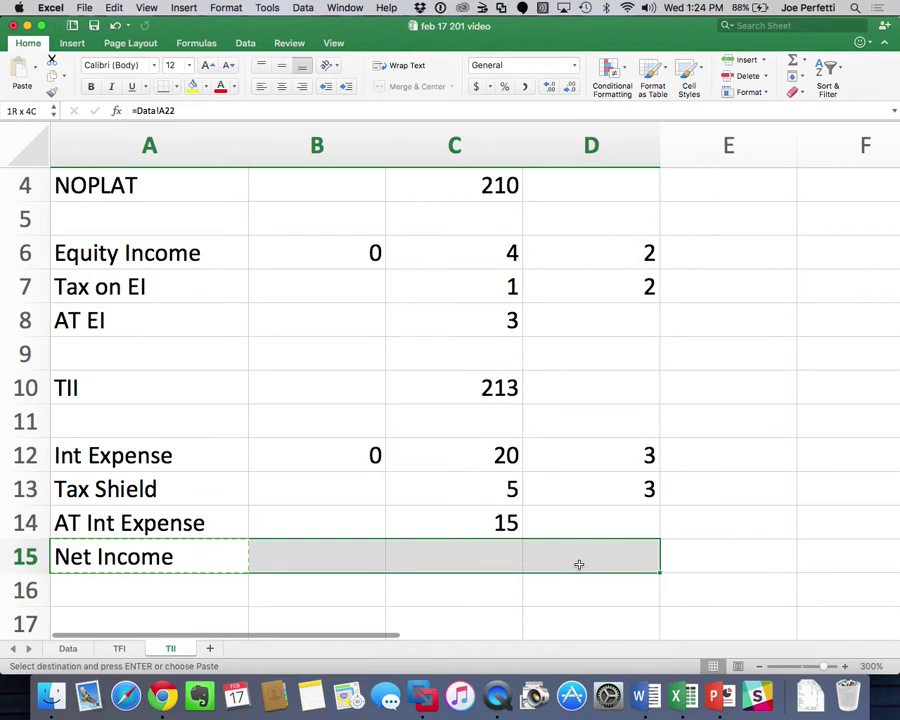
key("super+v")
left_click(460, 546)
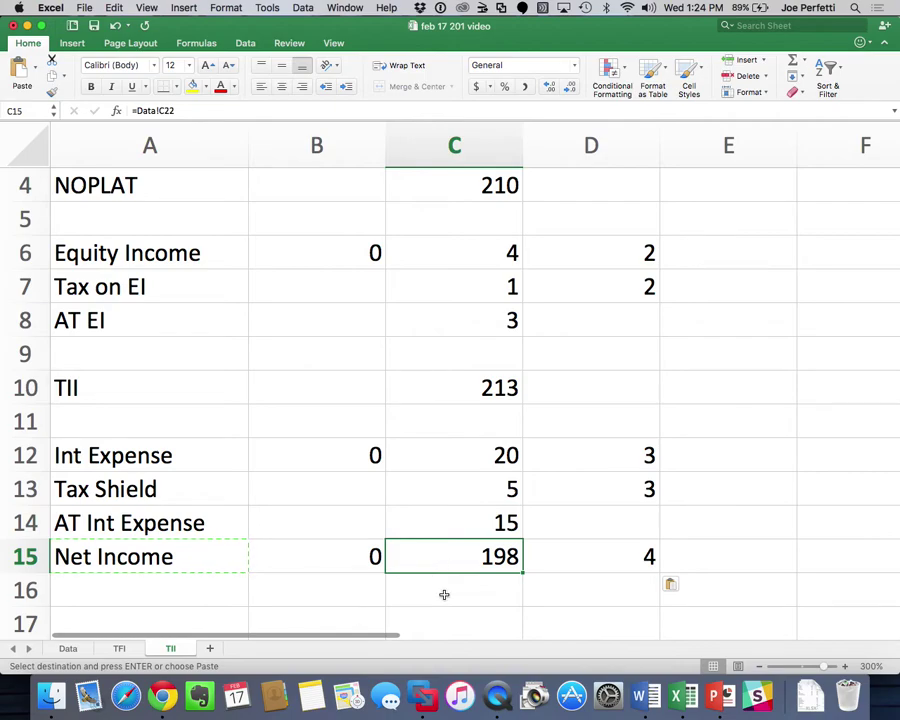
Enter the reconciliation total =C14+C15 (213) in C16 and save the workbook.
left_click(444, 594)
type("=")
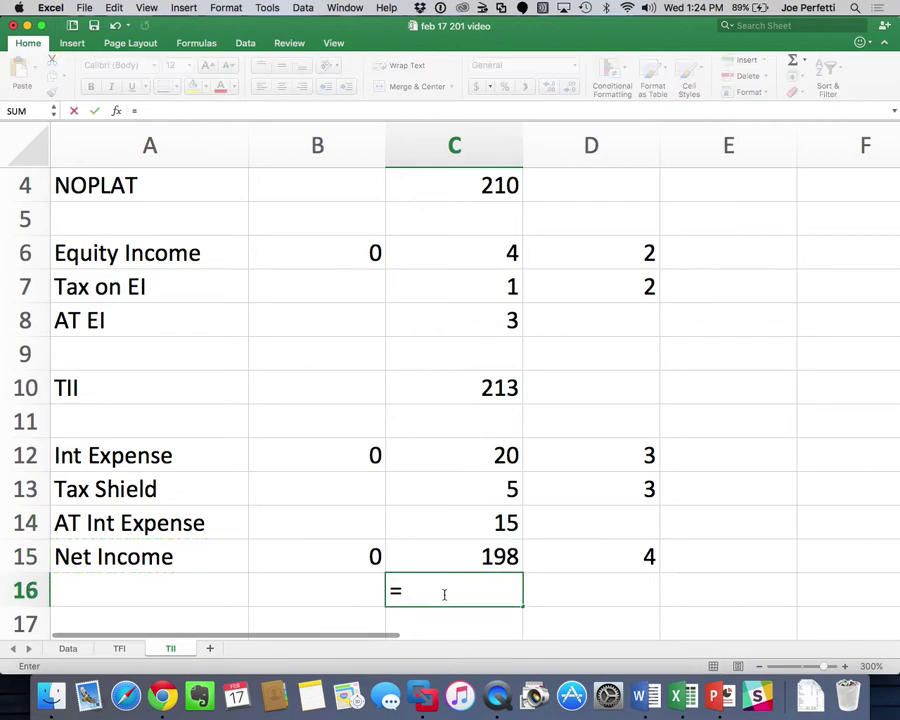
key("Up")
key("Up")
type("+")
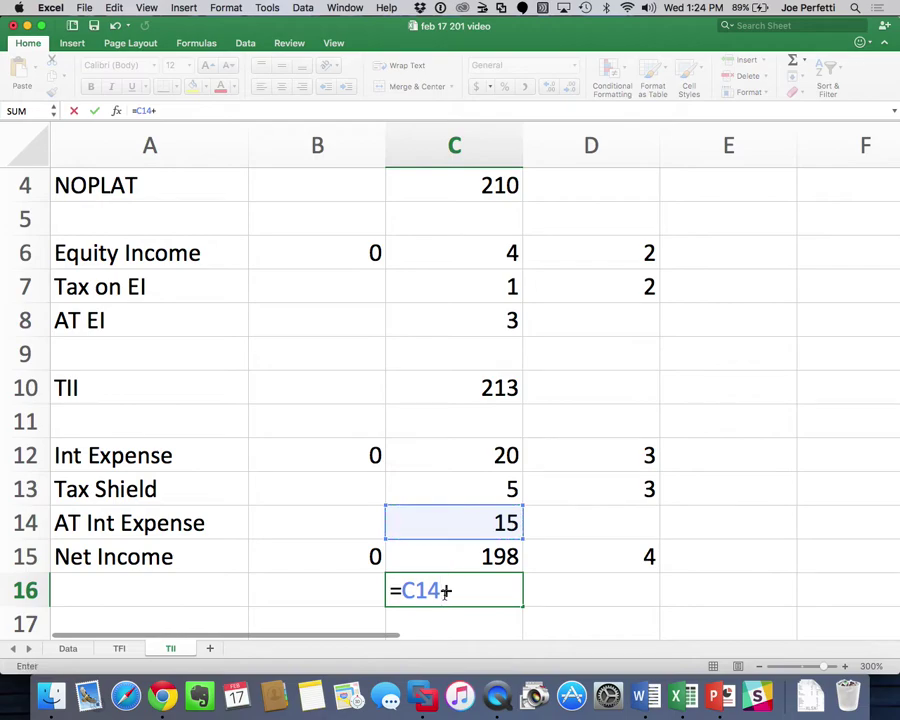
key("Up")
key("Return")
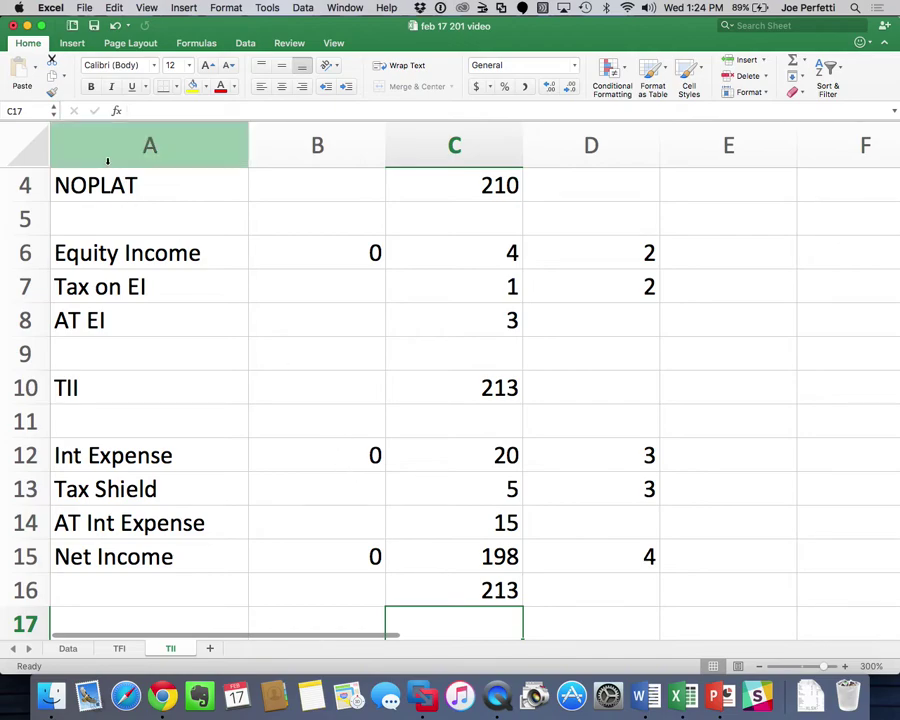
left_click(93, 26)
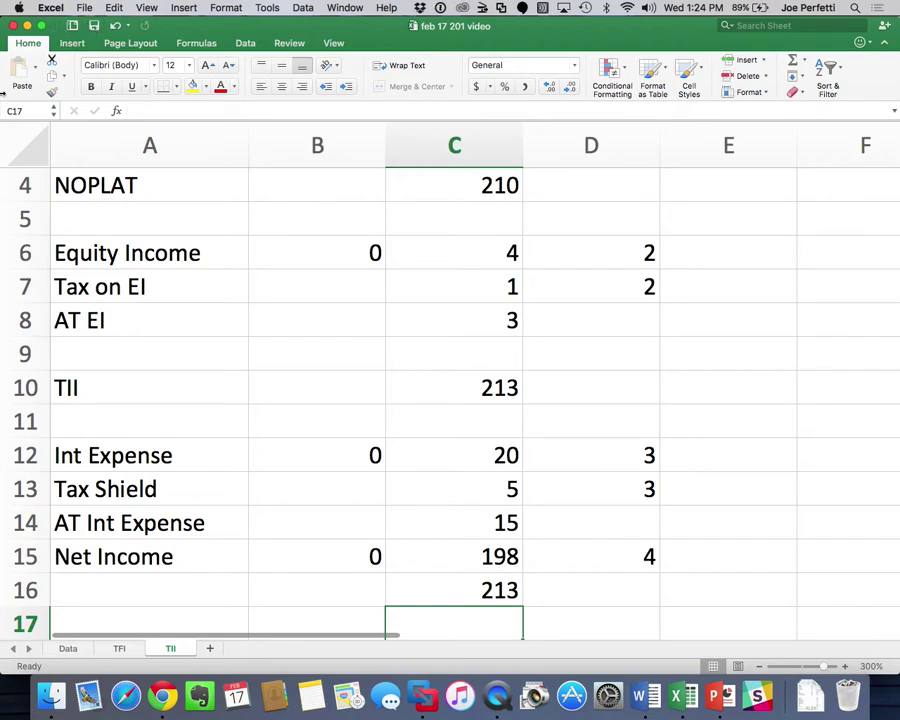
left_click(68, 648)
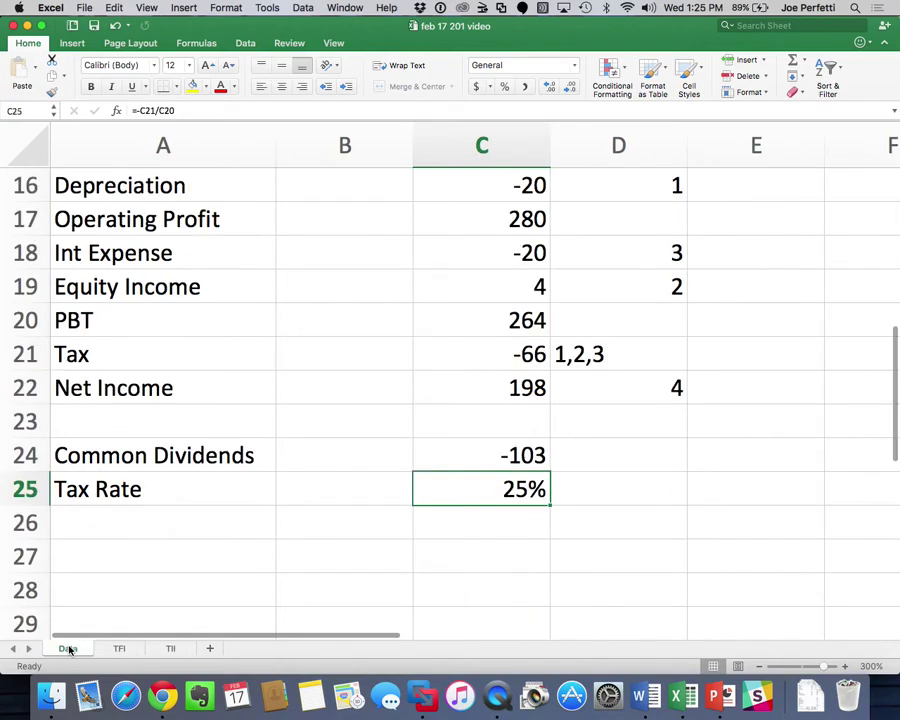
left_click(531, 355)
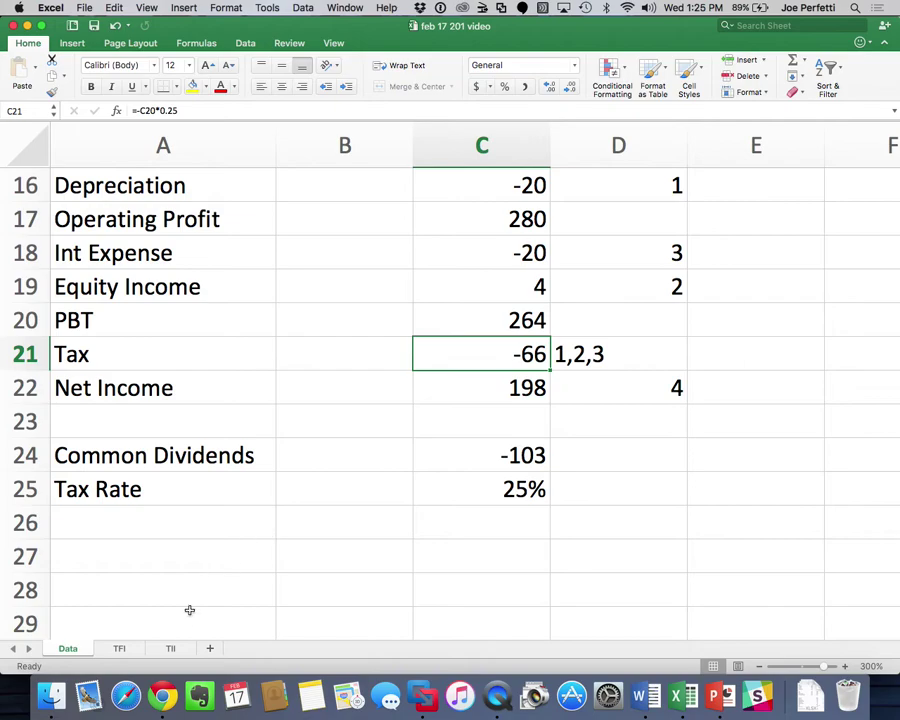
left_click(172, 649)
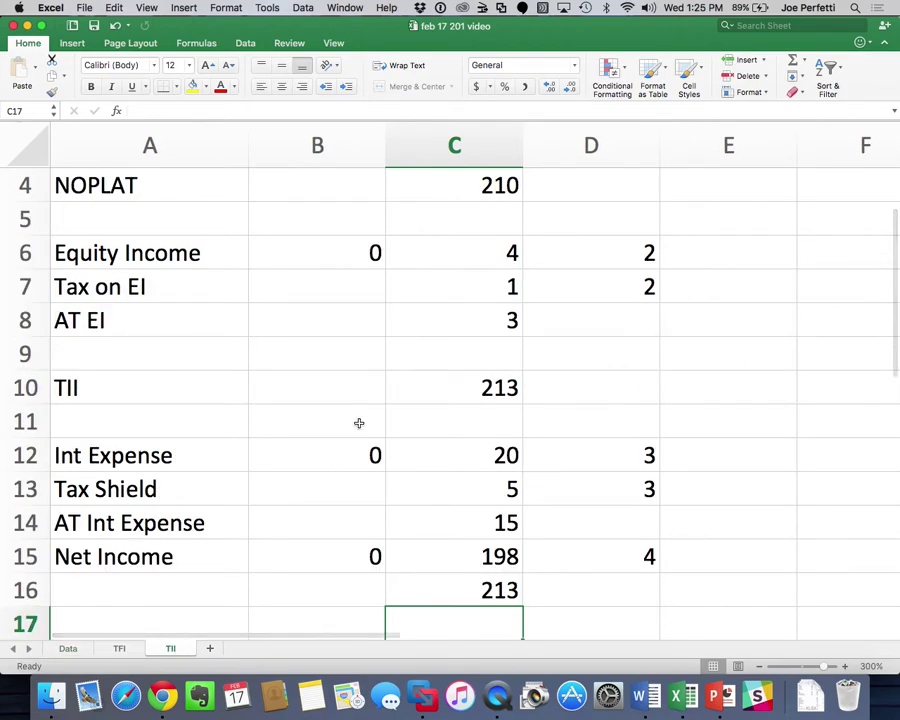
scroll(358, 422, "up", 2)
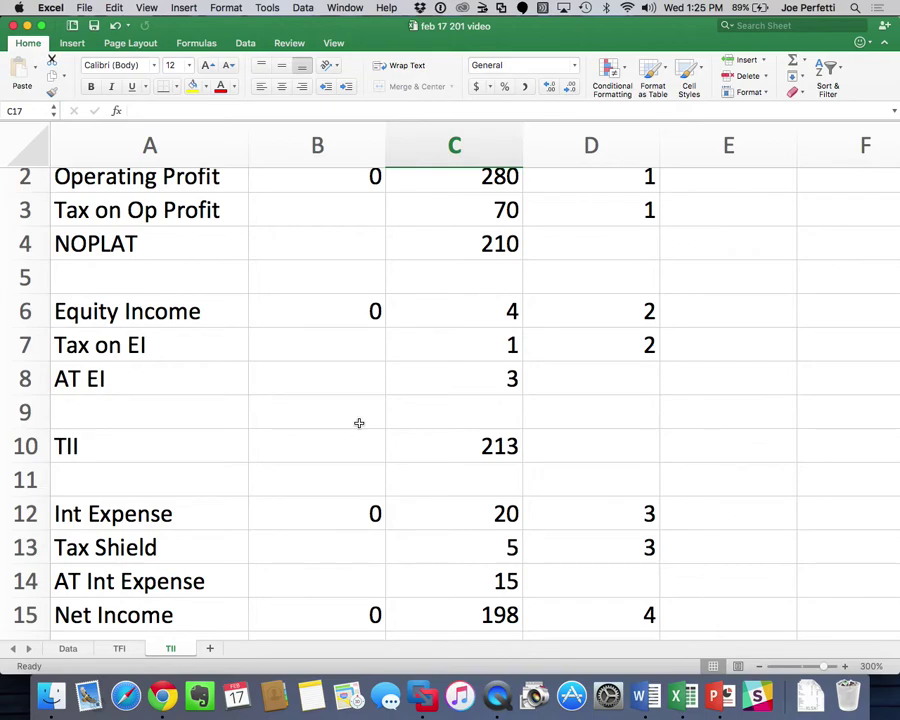
left_click(478, 199)
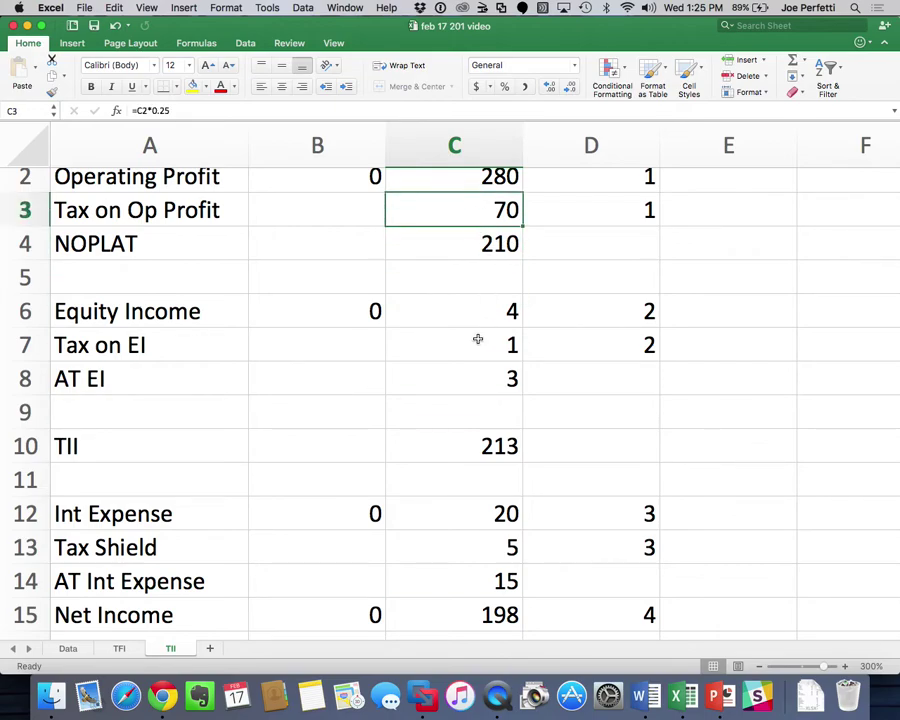
left_click(478, 340)
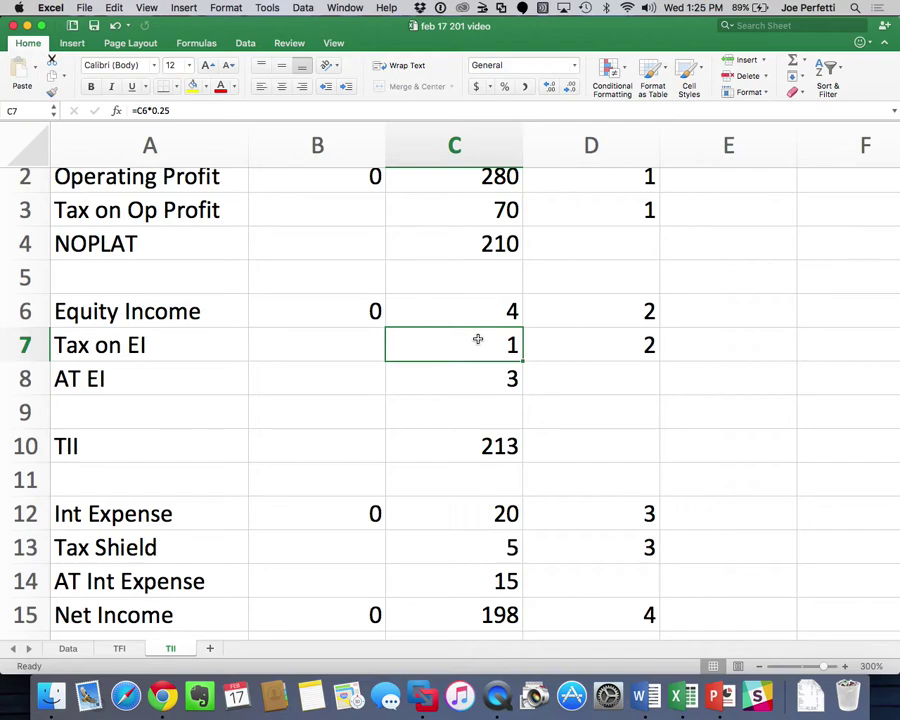
left_click(484, 548)
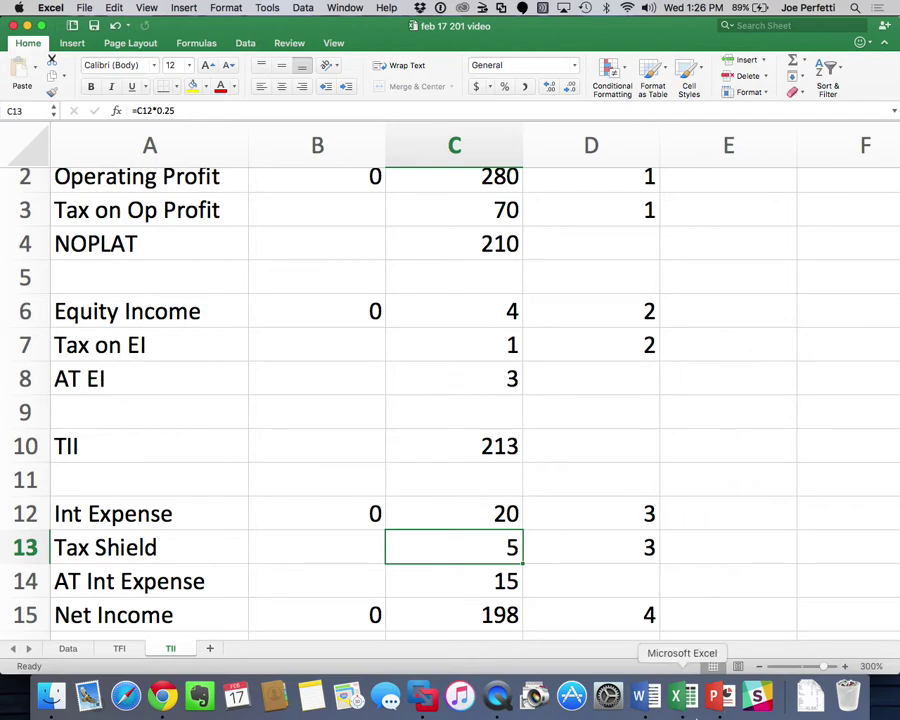
Show slide 10, Reorganizing the Income Statement: TII, and select its NOPLAT exhibit.
left_click(716, 695)
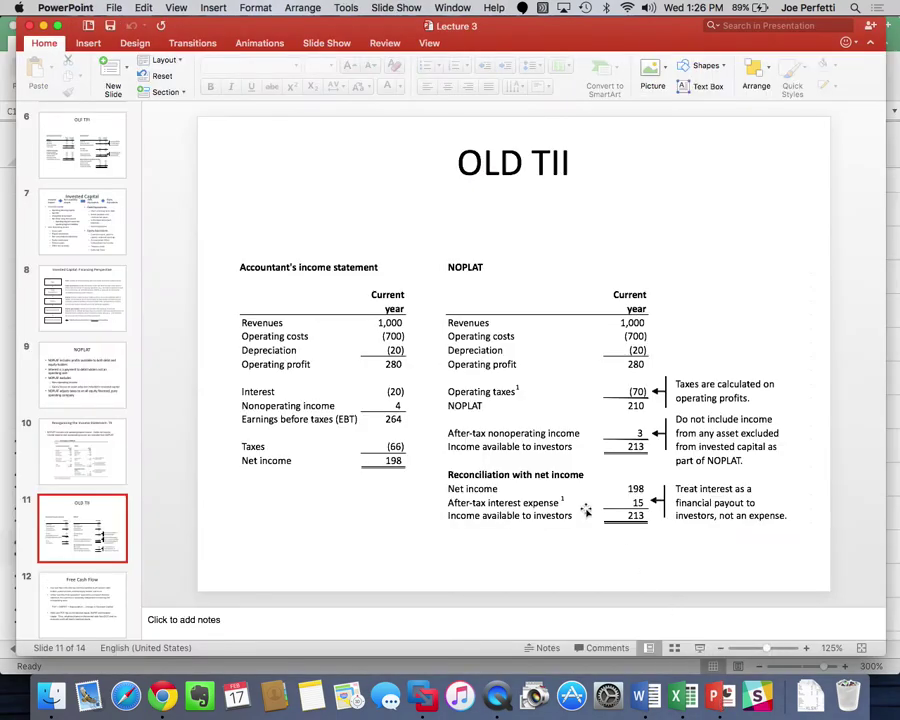
left_click(86, 453)
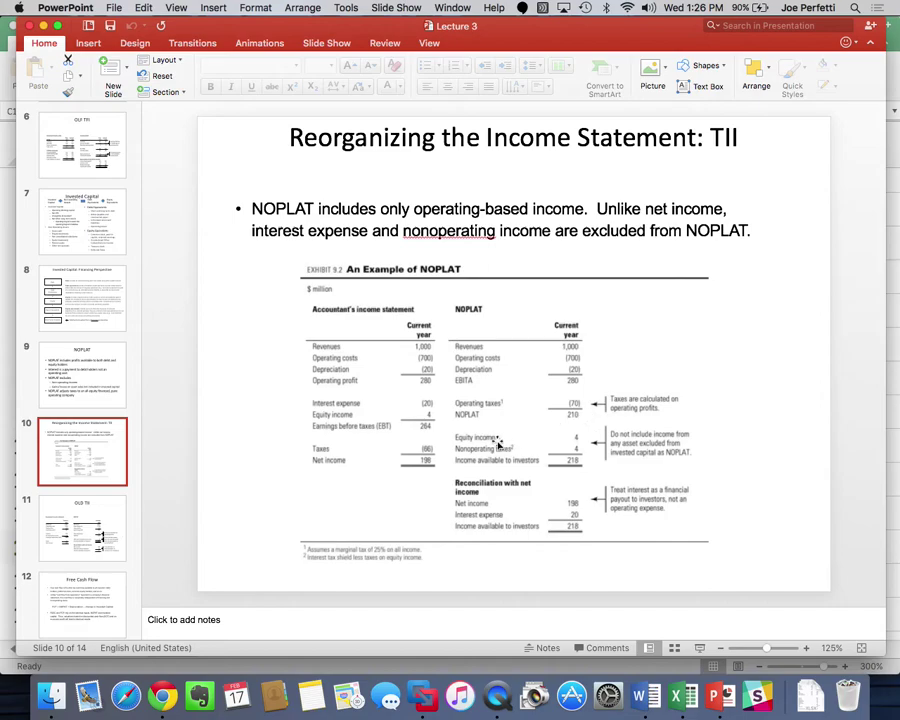
left_click(428, 449)
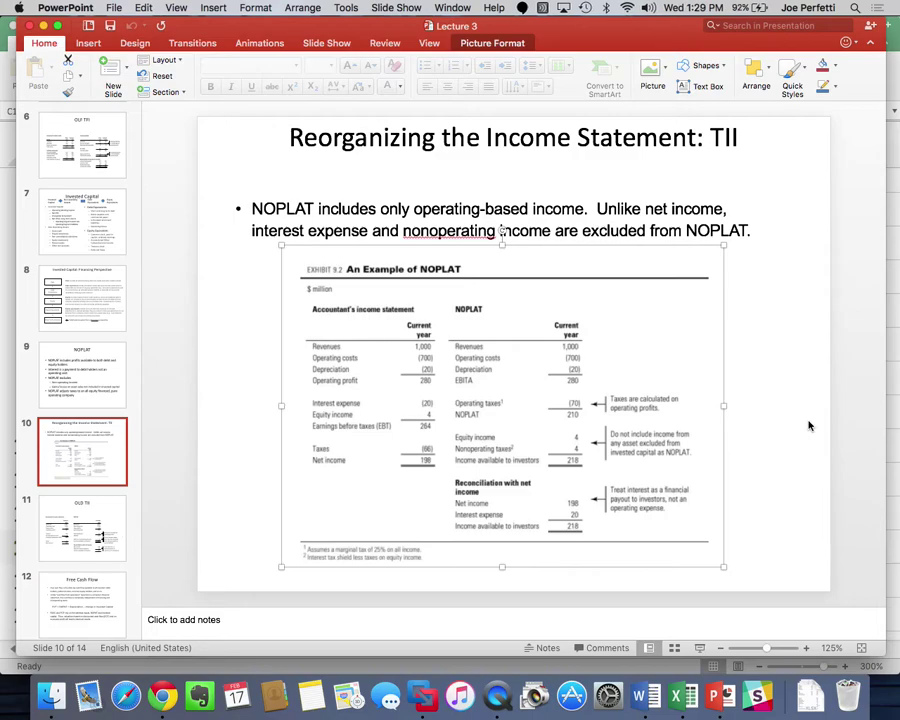
Nudge the NOPLAT exhibit picture down one step, then jump to slide 11, OLD TII.
key("Down")
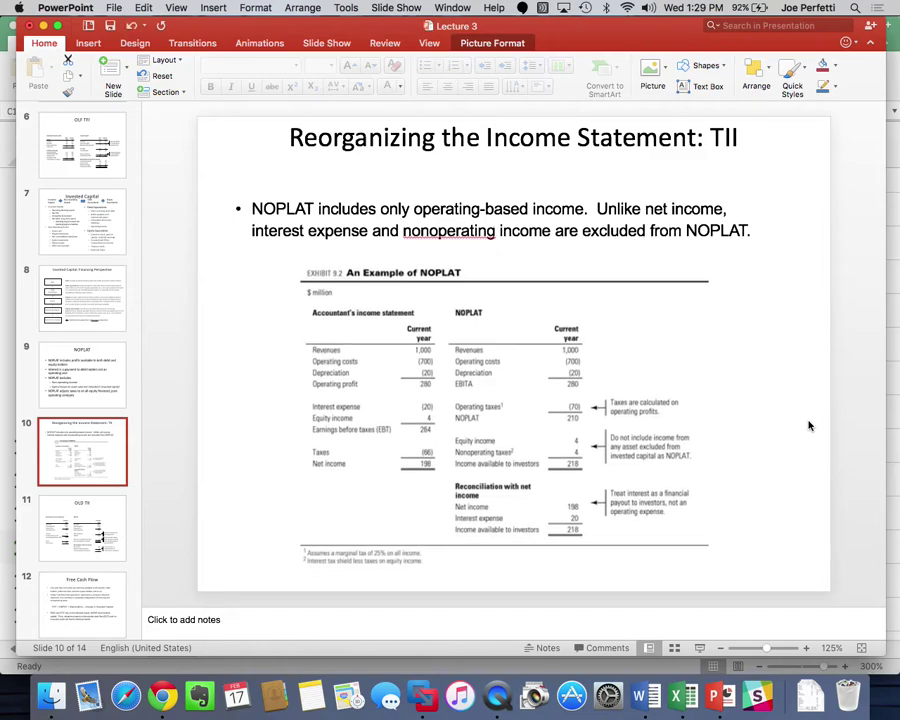
left_click(810, 425)
key("Page_Down")
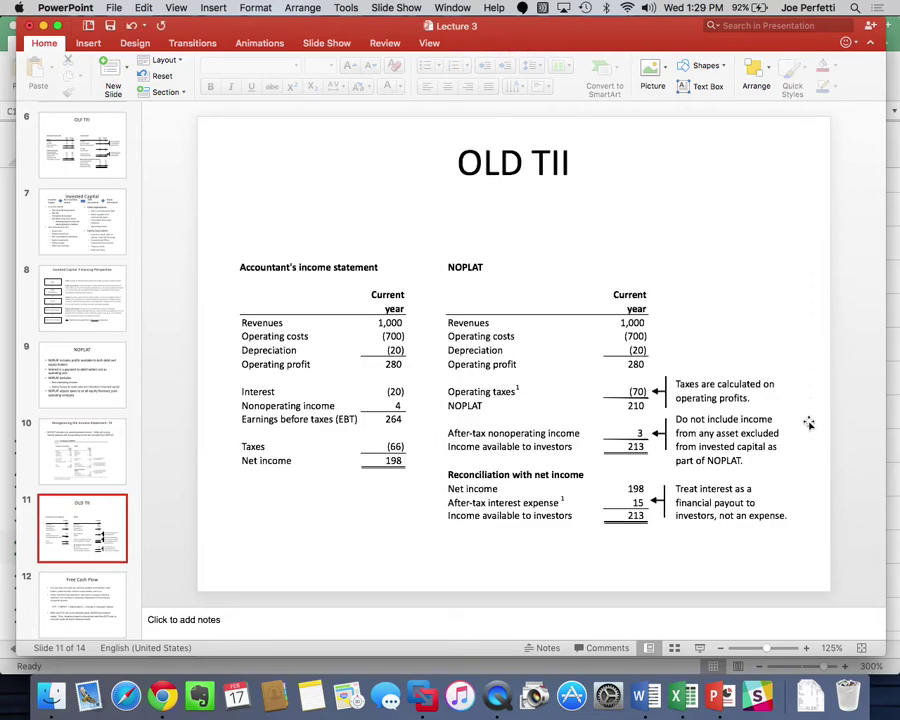
key("Page_Up")
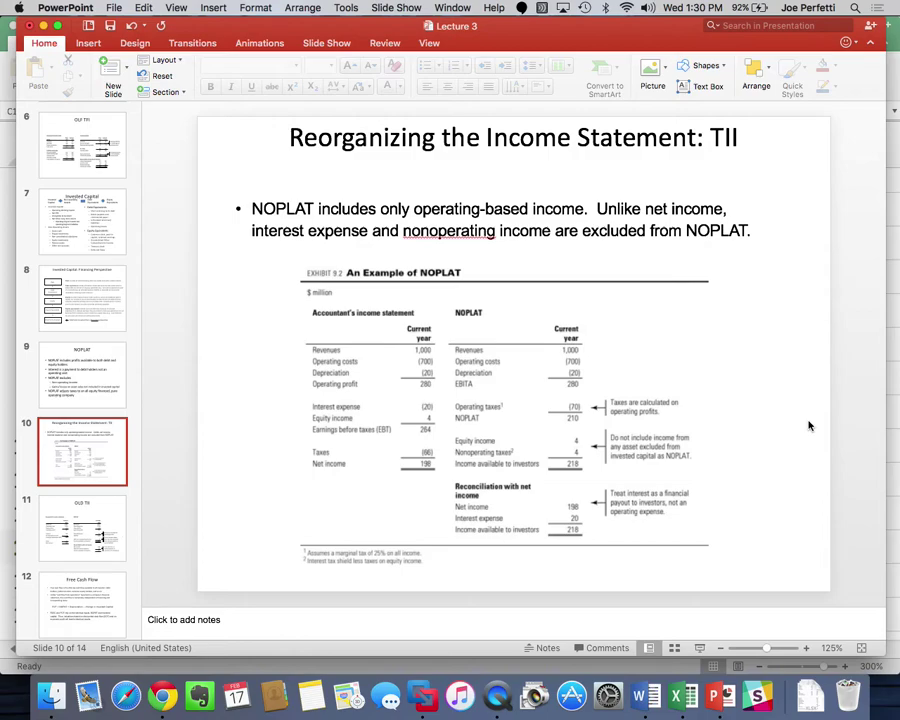
left_click(47, 549)
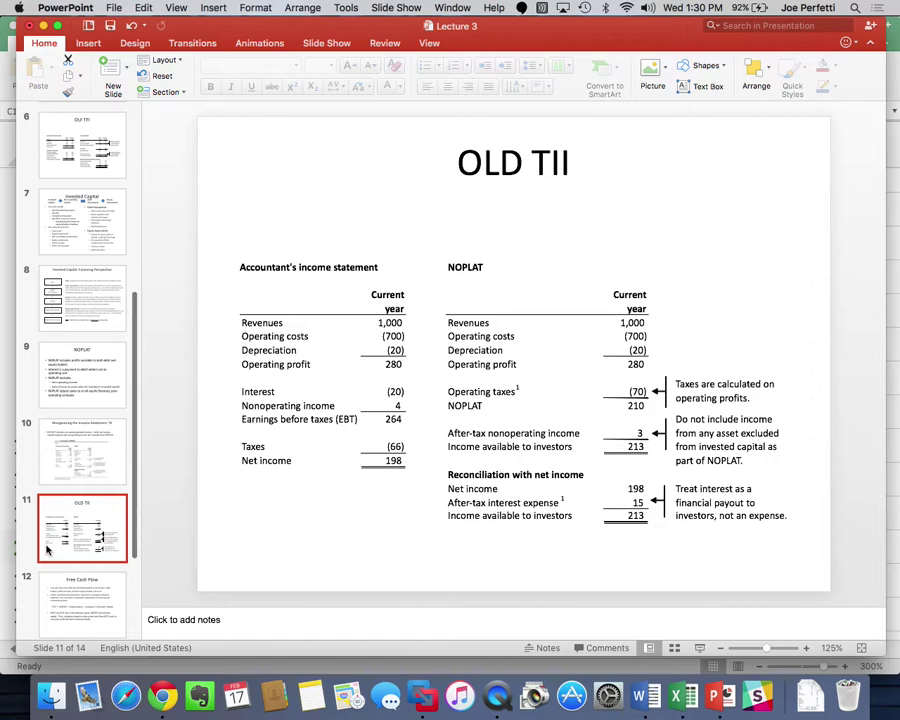
scroll(47, 549, "down", 1)
Step back from the Free Cash Flow slide to slide 3's statements-to-valuation flow diagram.
left_click(84, 589)
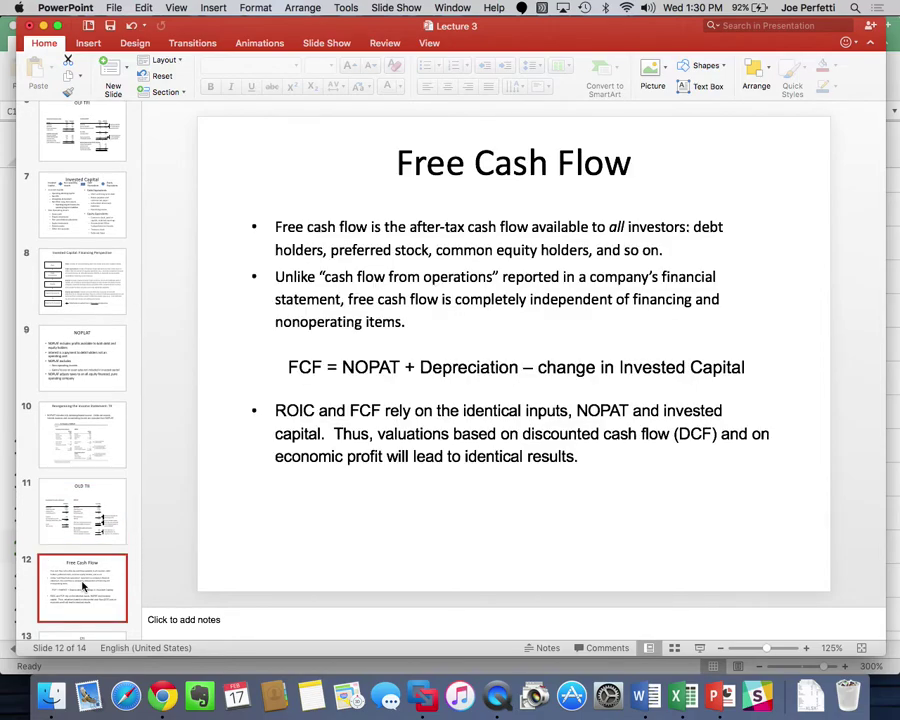
key("Up")
key("Up")
key("Up")
key("Up")
key("Up")
key("Up")
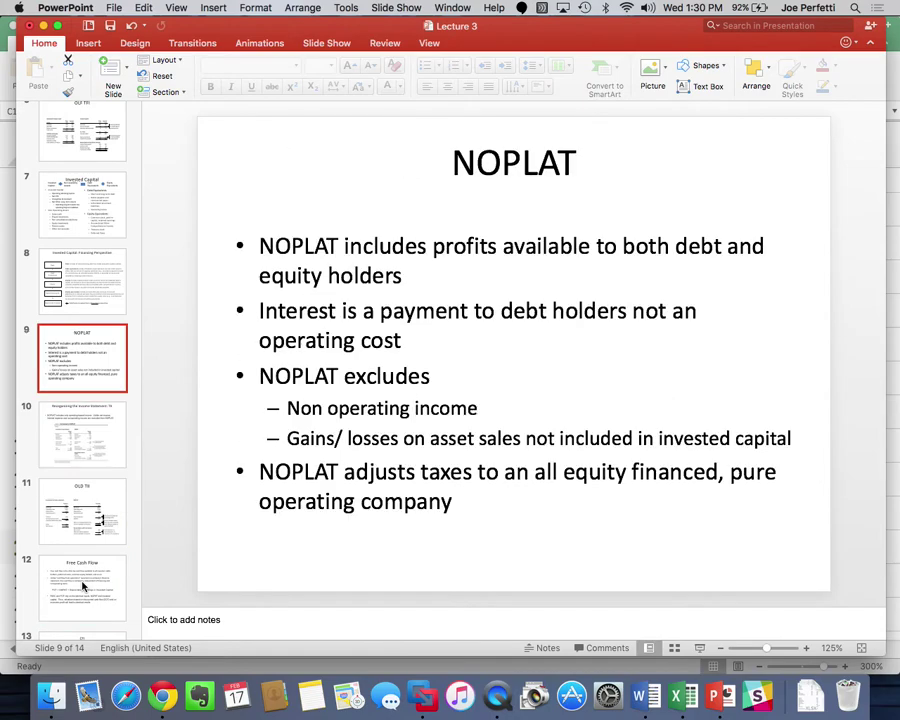
key("Up")
key("Up")
key("Up")
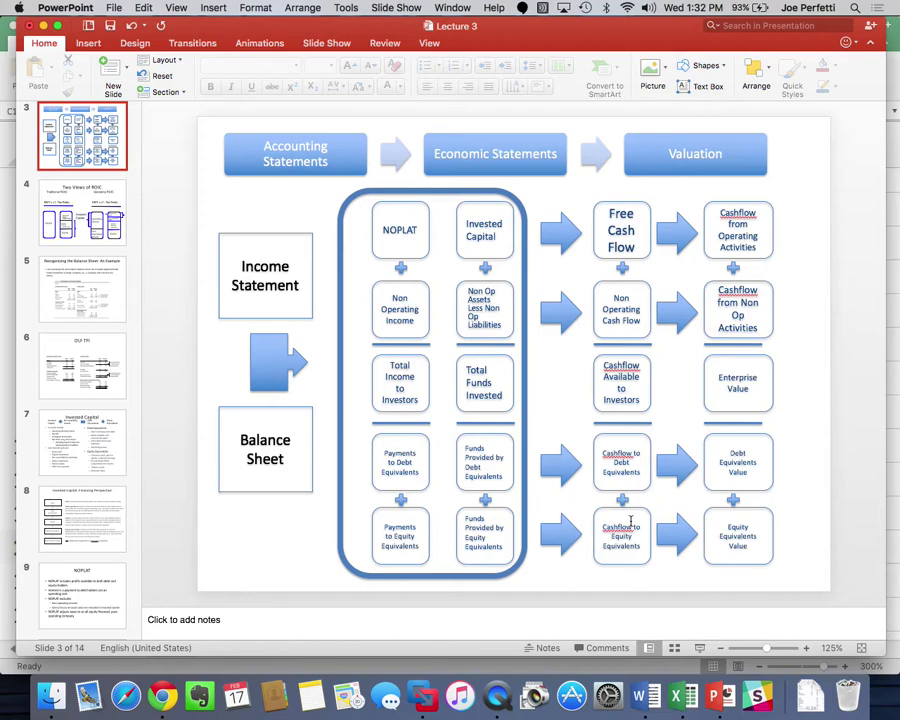
Add a new worksheet named CFI and zoom it to 300%.
left_click(676, 700)
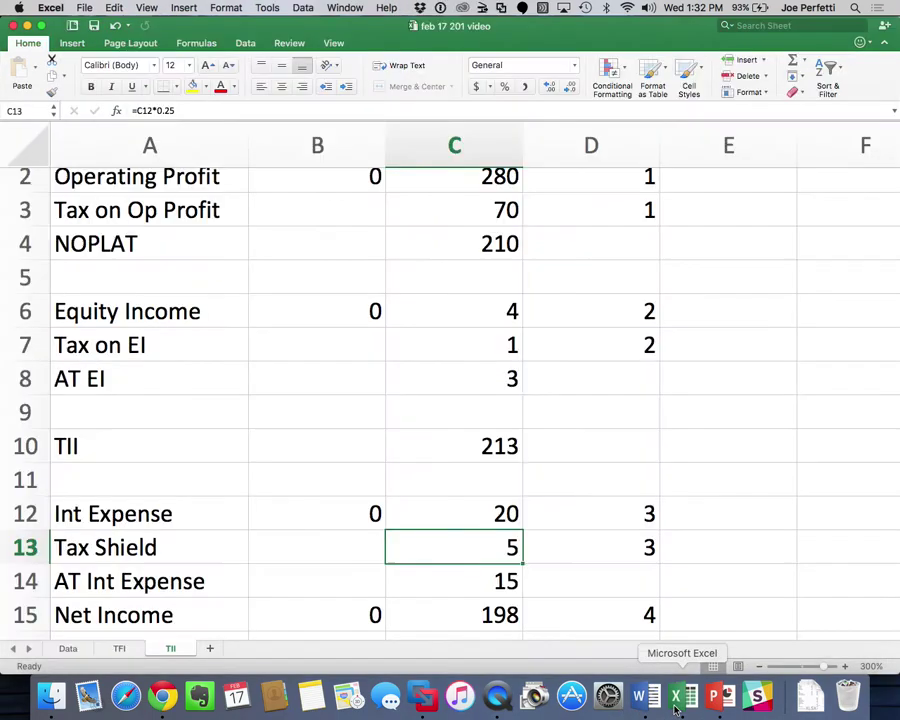
left_click(210, 648)
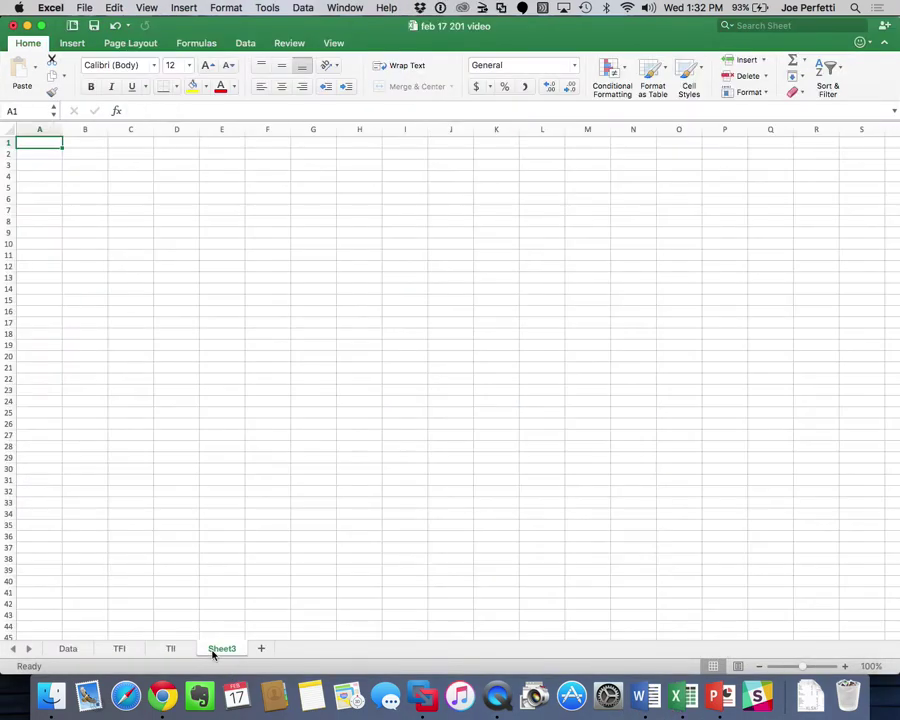
double_click(214, 649)
type("CFI")
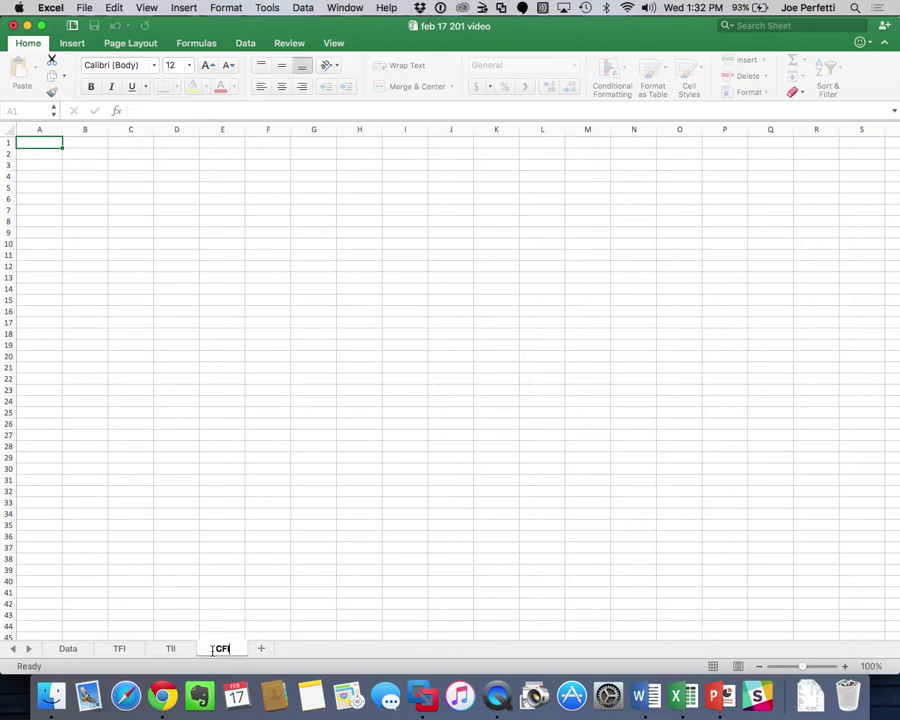
key("Return")
left_click(868, 667)
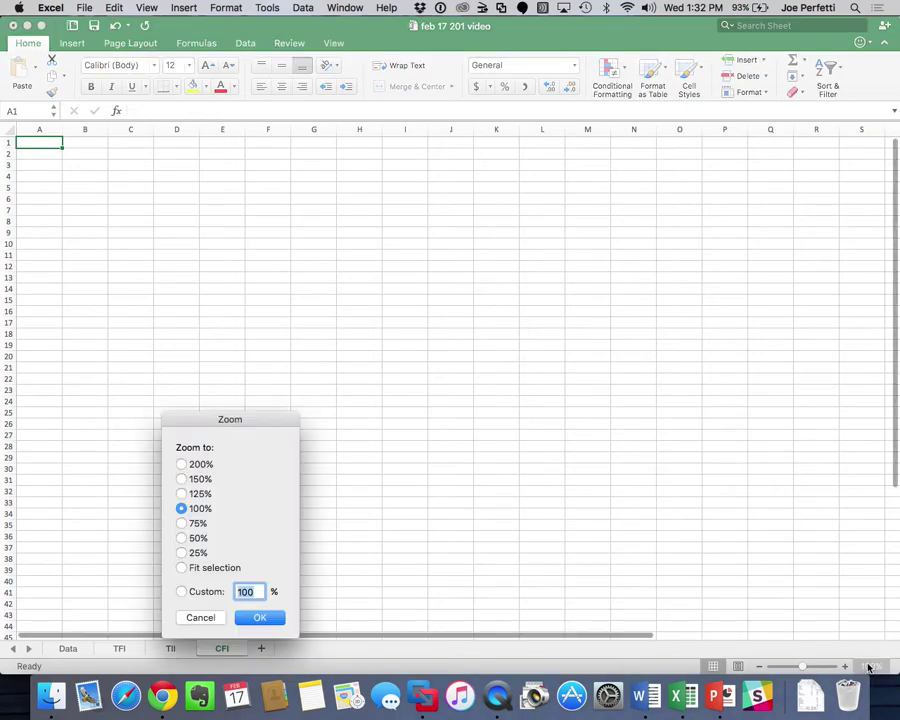
type("300")
key("Return")
Link B1 to TII's Prior heading and copy that link across C1:D1.
left_click(293, 187)
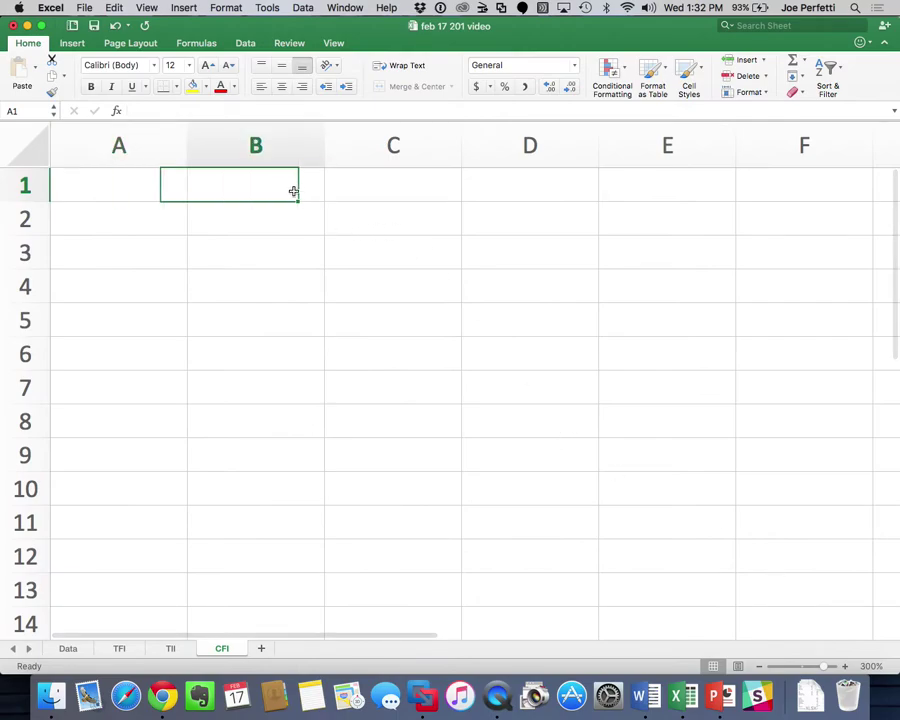
type("=")
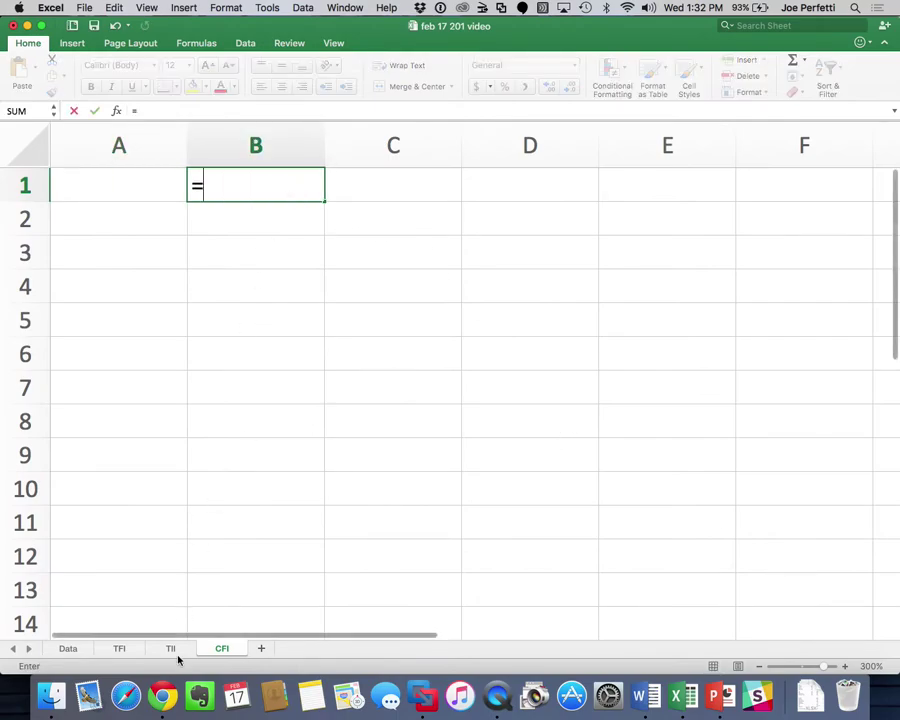
left_click(170, 650)
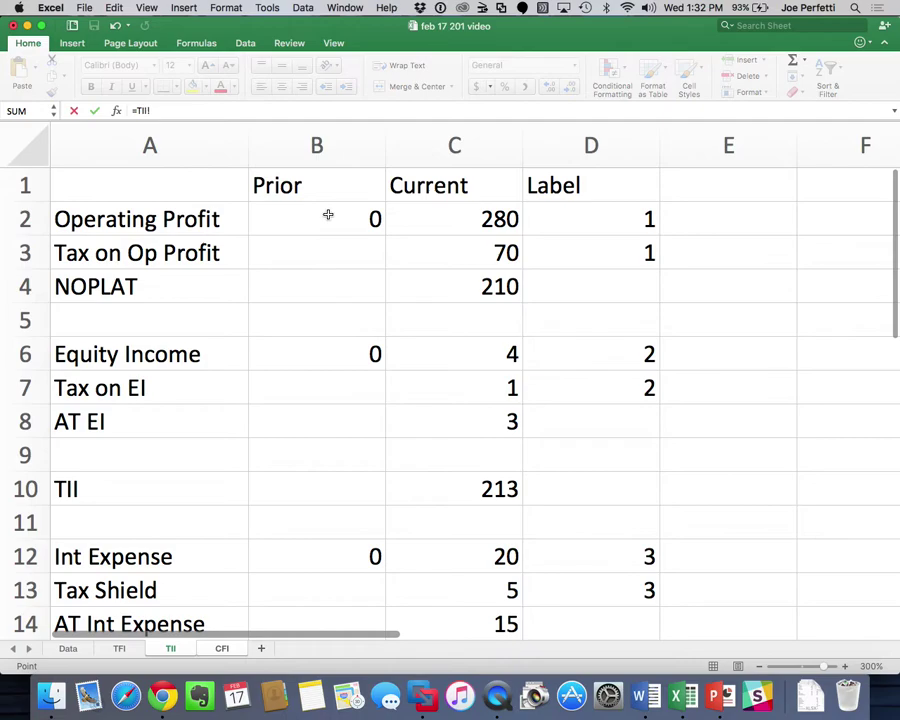
key("Return")
left_click(256, 191)
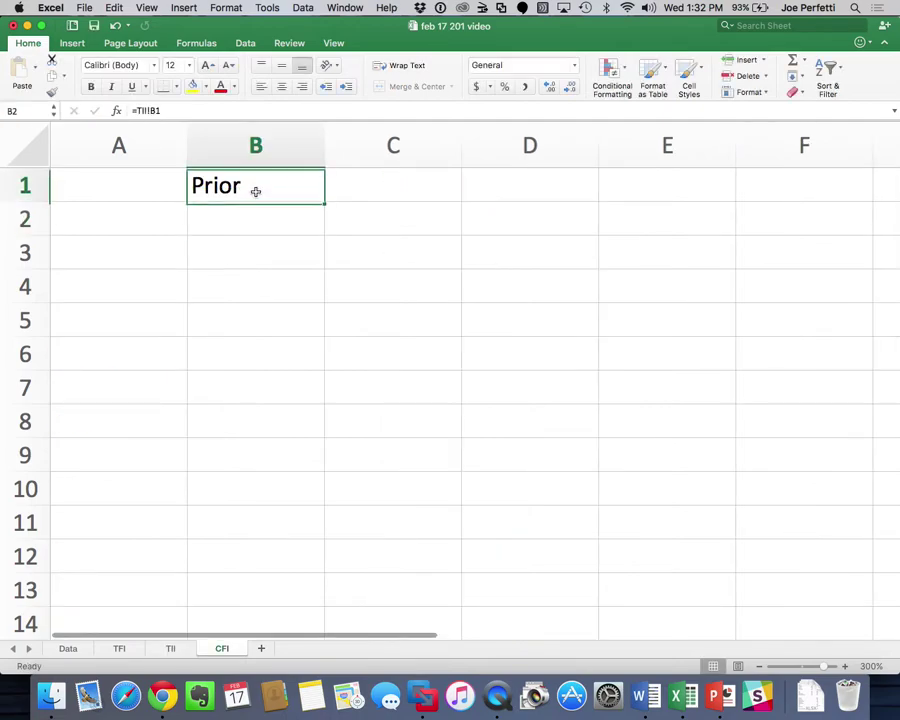
key("super+c")
left_click_drag(340, 186, 484, 176)
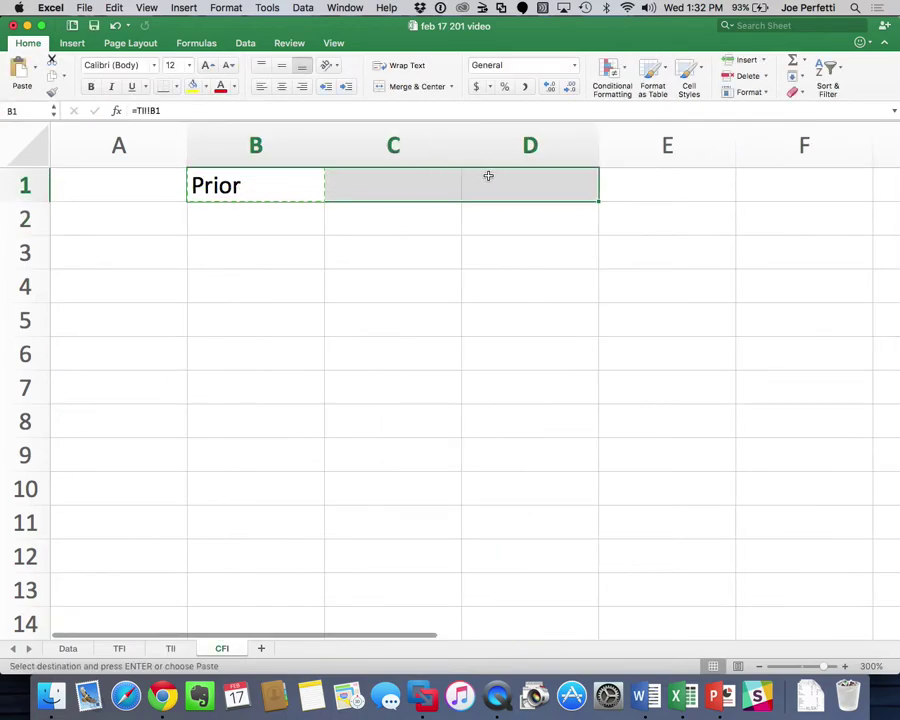
key("super+v")
left_click(148, 219)
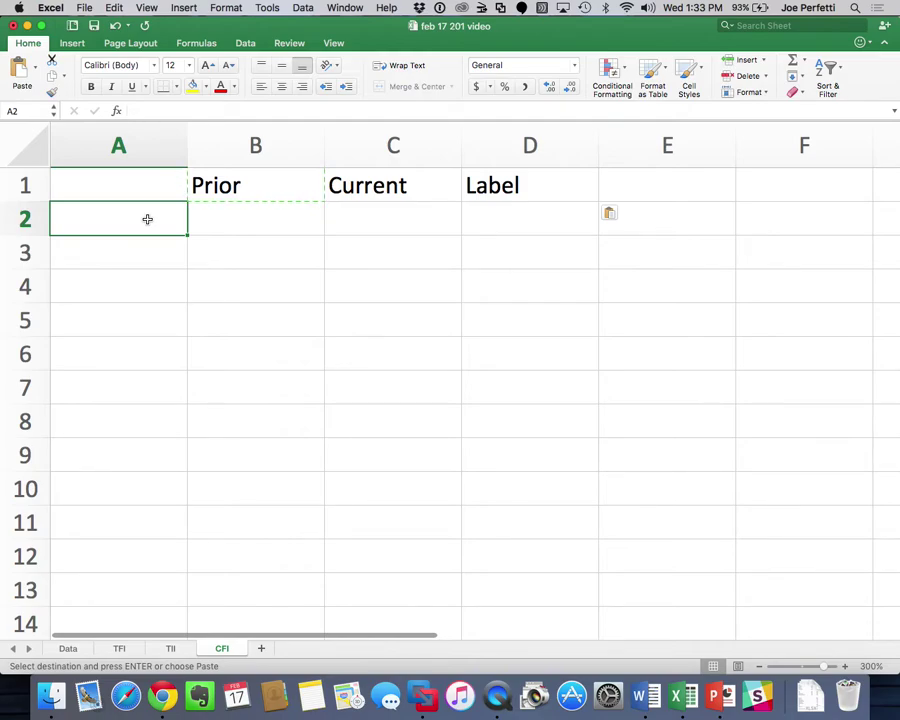
Link A2 to TII's NOPLAT label and A3 to Data's Depreciation label, and type Gross Cash Flow in A4.
type("=")
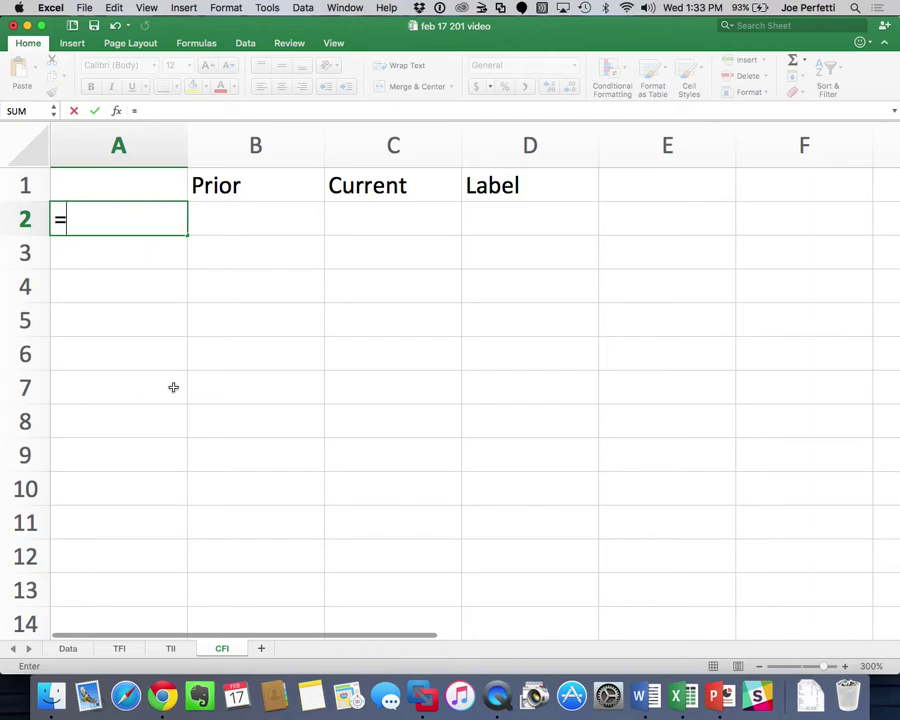
left_click(170, 648)
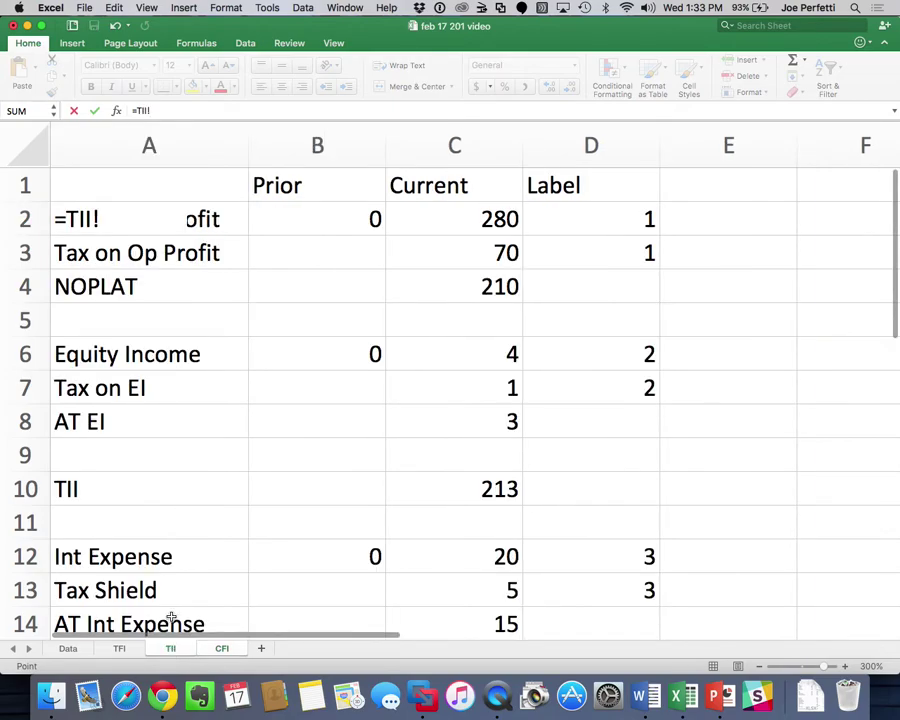
left_click(147, 286)
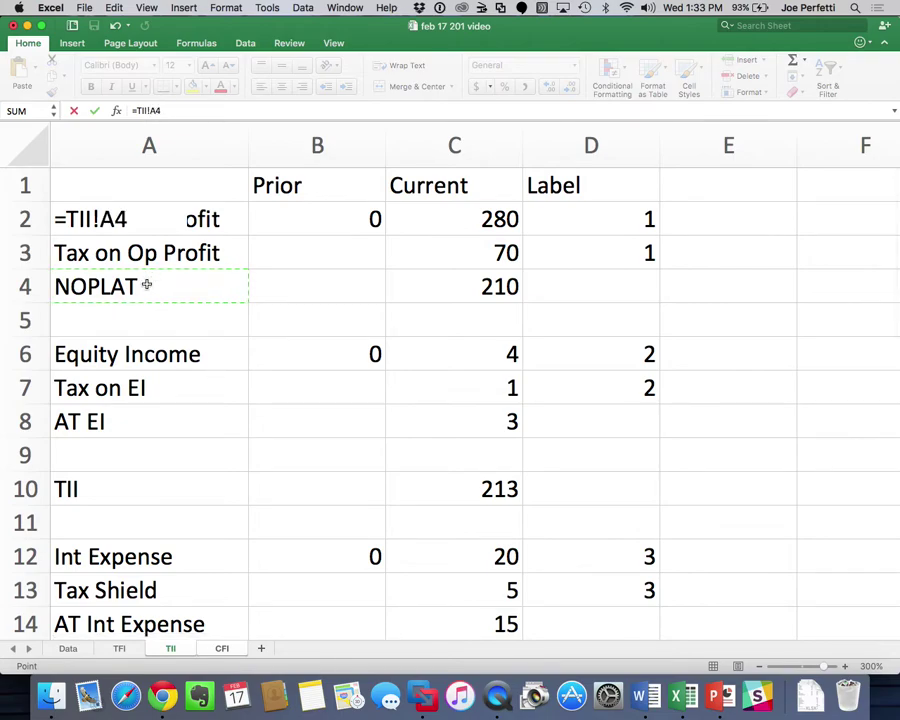
key("Return")
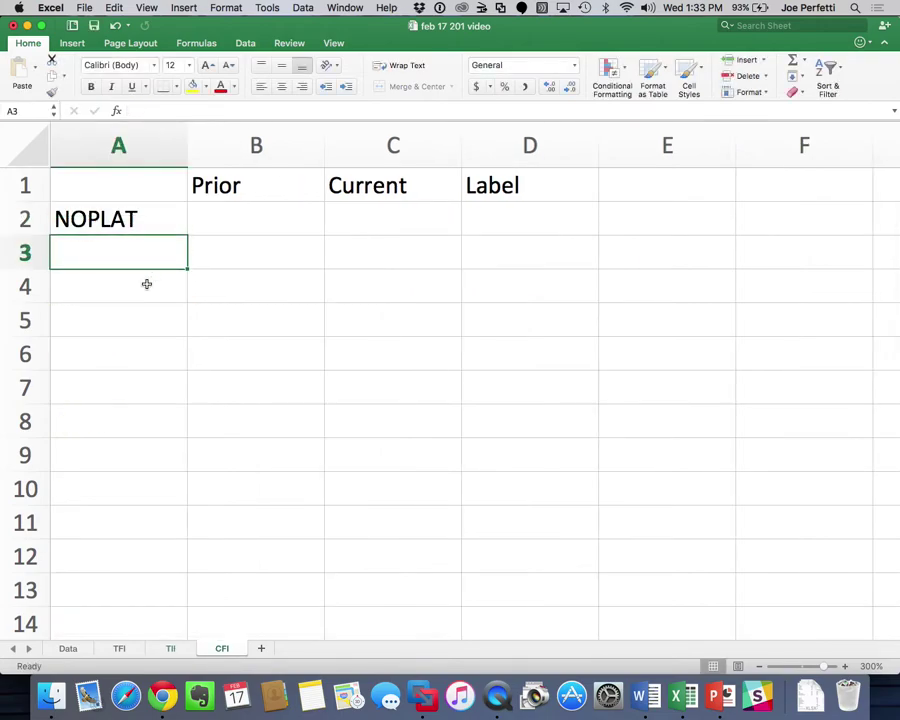
type("=")
left_click(68, 649)
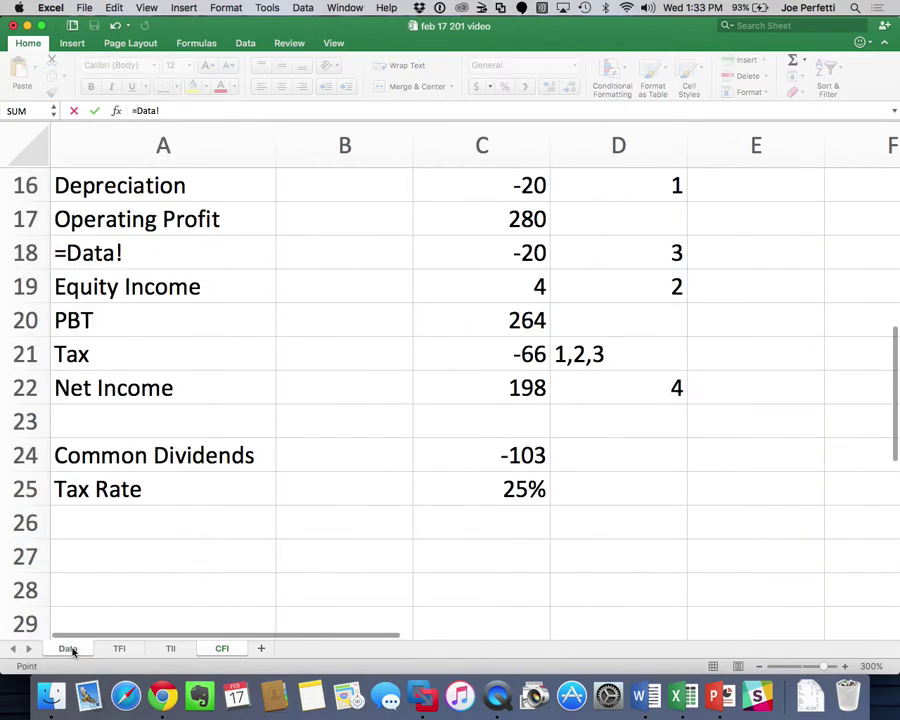
left_click(153, 183)
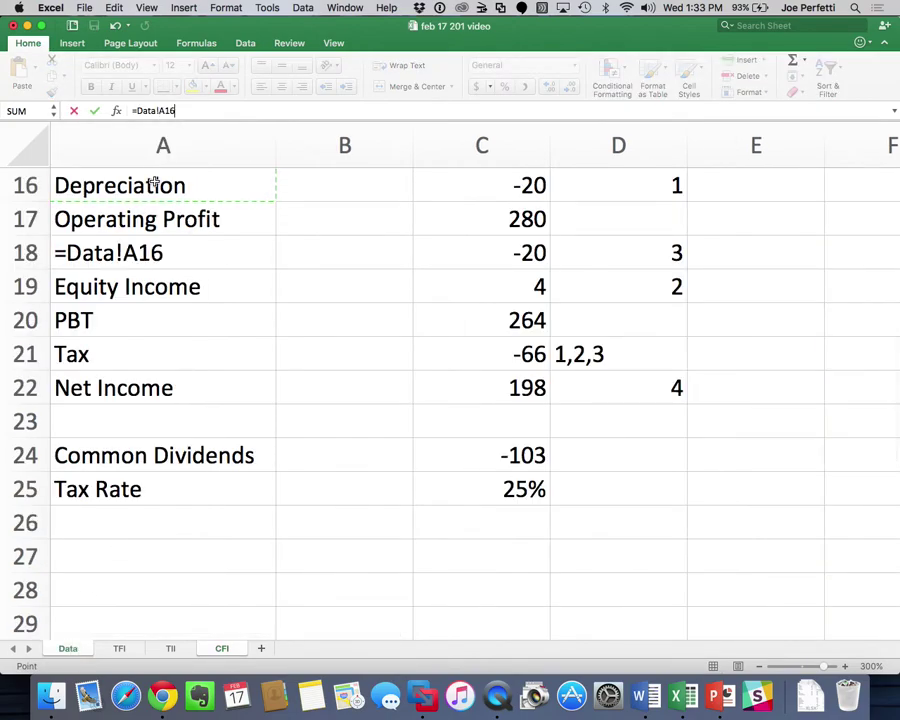
key("Return")
type("G")
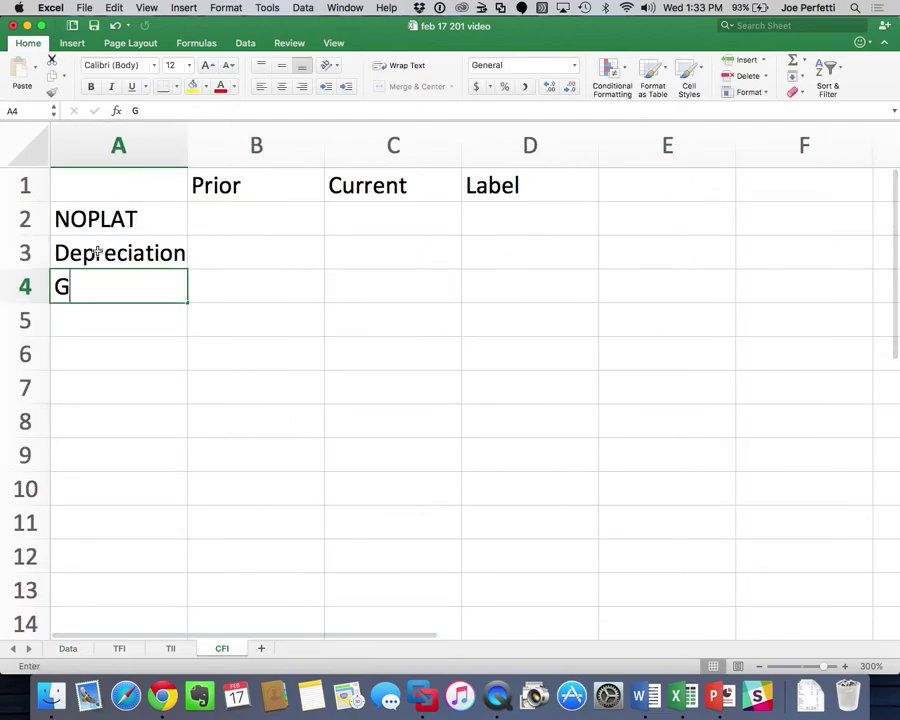
type("ross Cash Flow")
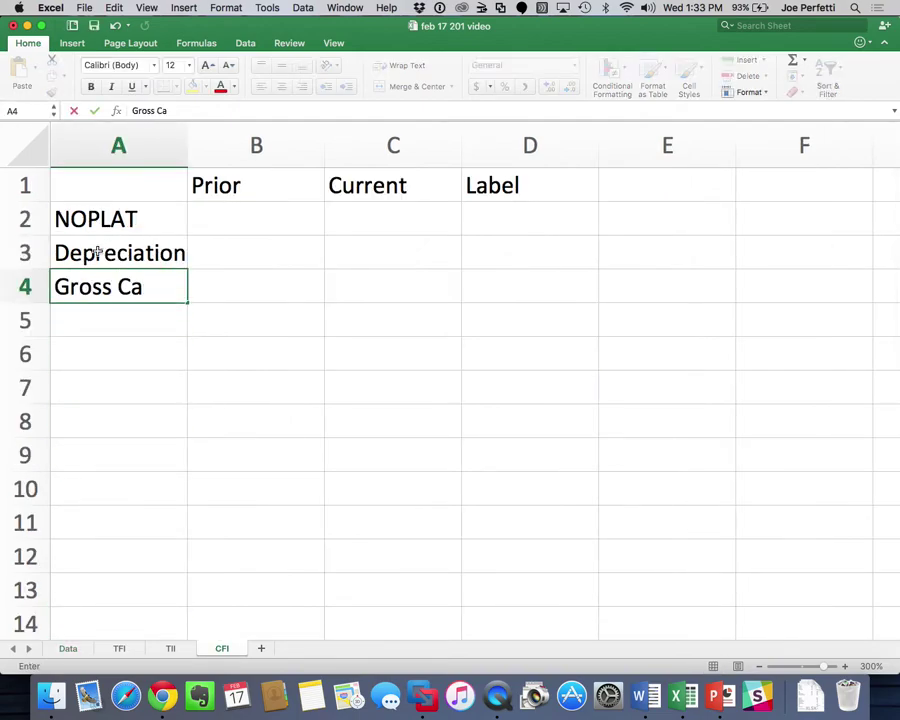
key("Return")
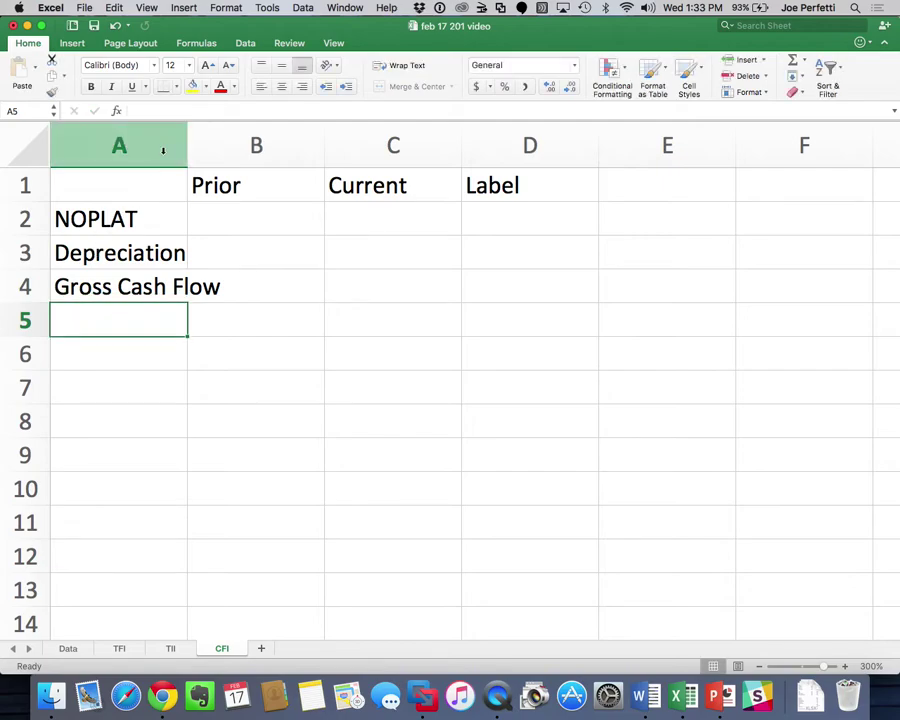
Widen column A, copy the NOPLAT and Depreciation links across B:D, and set NOPLAT's label to 1.
left_click_drag(185, 137, 291, 176)
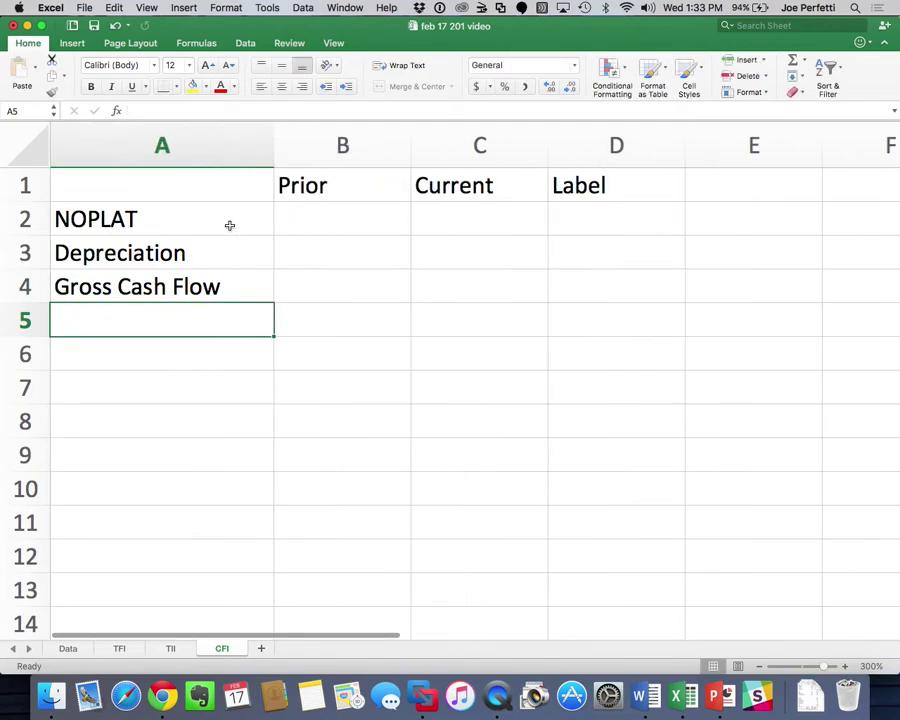
left_click(229, 224)
left_click_drag(224, 248, 221, 246)
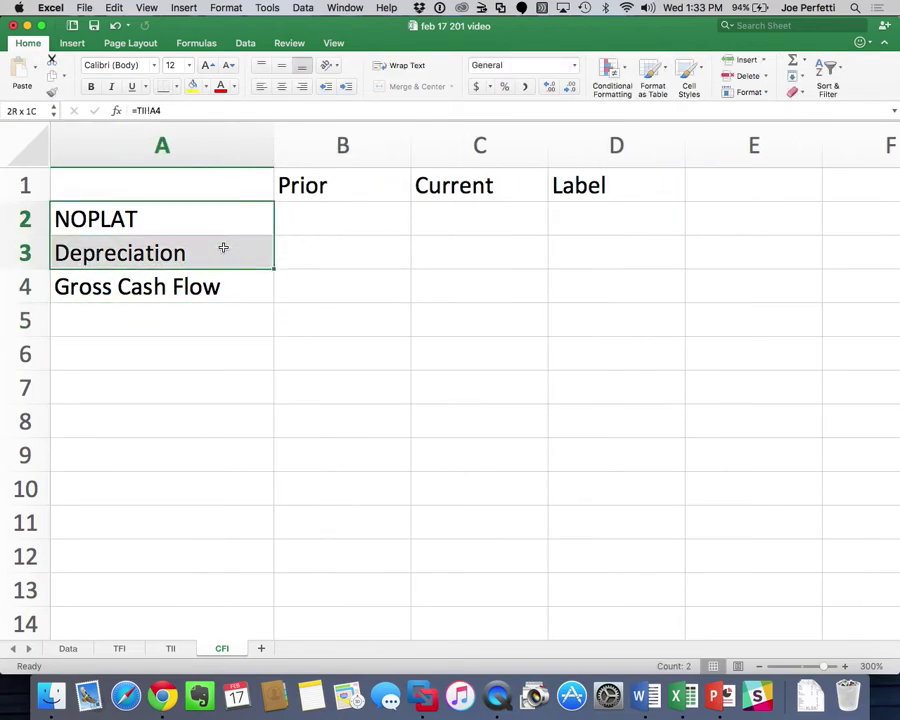
key("super+c")
left_click_drag(351, 211, 563, 213)
key("super+v")
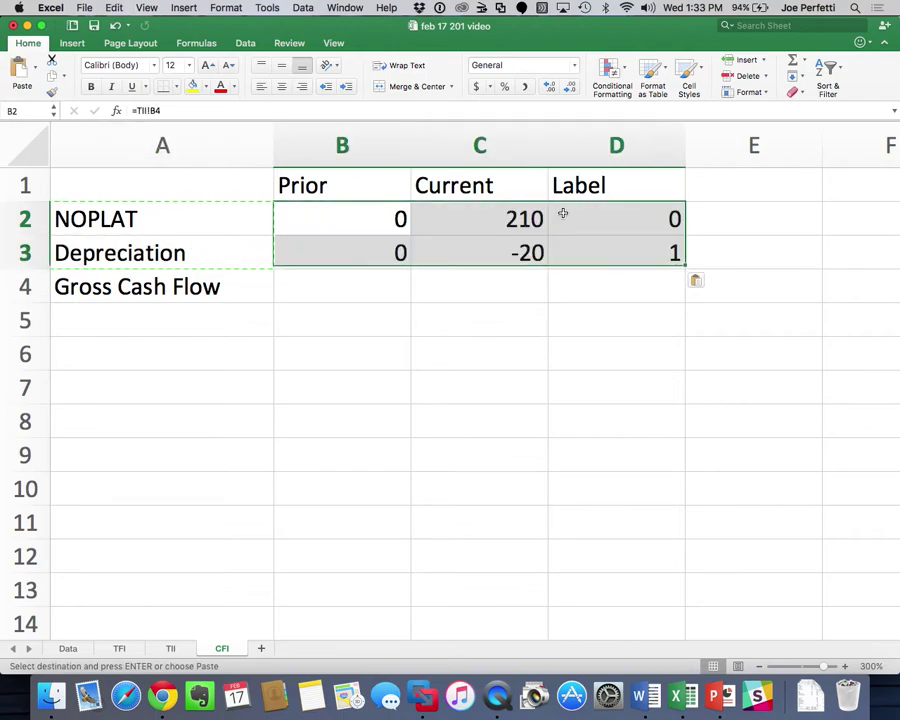
left_click(606, 216)
type("1")
key("Return")
Fix the Depreciation link in C3, then enter =C2+C3 in C4 for Gross Cash Flow of 230.
scroll(609, 213, "down", 1)
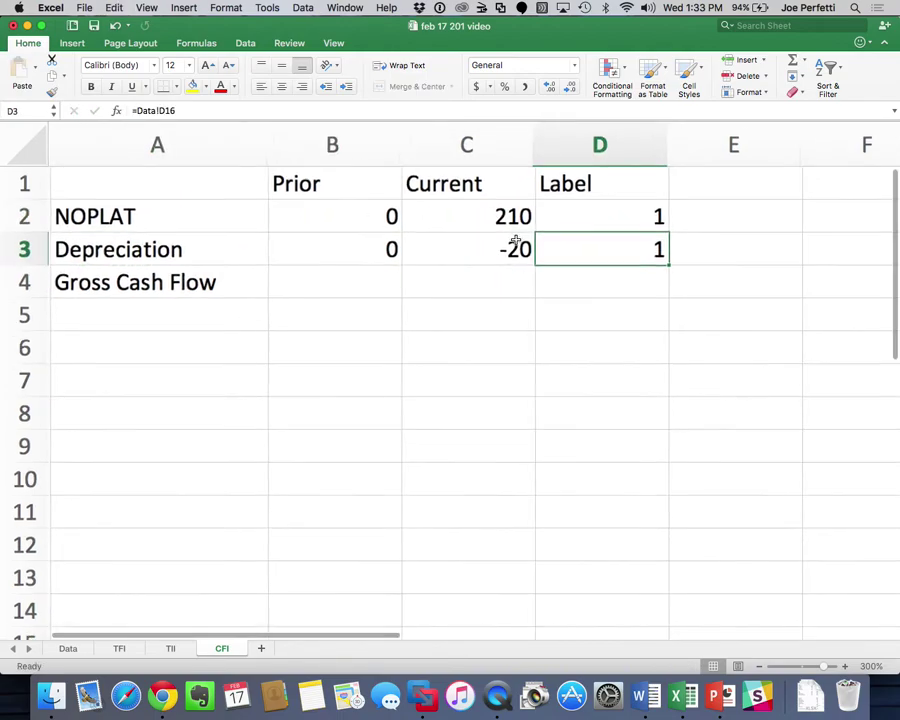
double_click(484, 256)
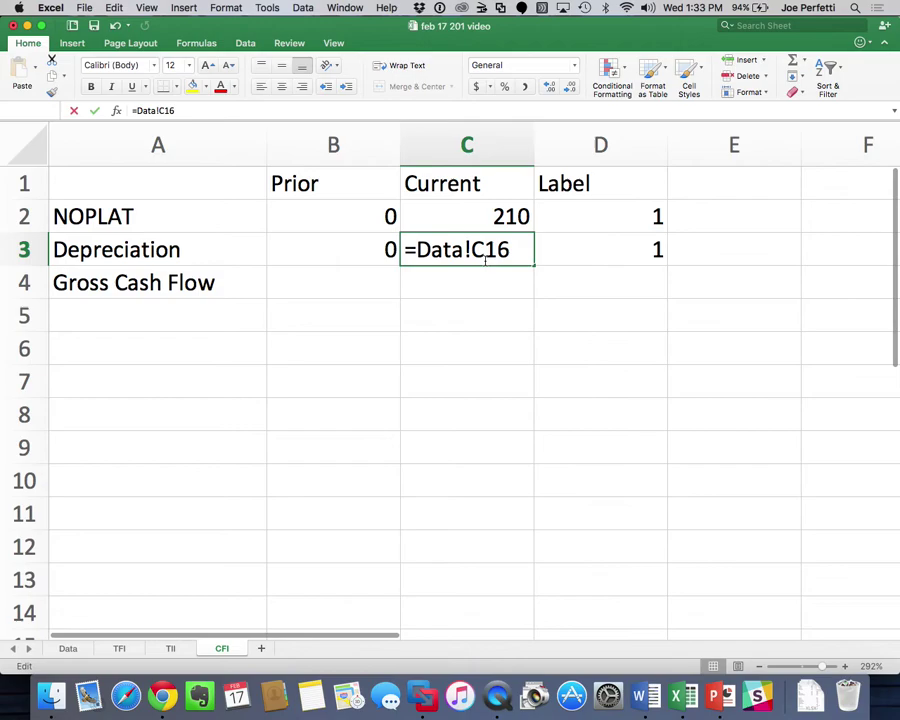
left_click(410, 250)
key("BackSpace")
key("Return")
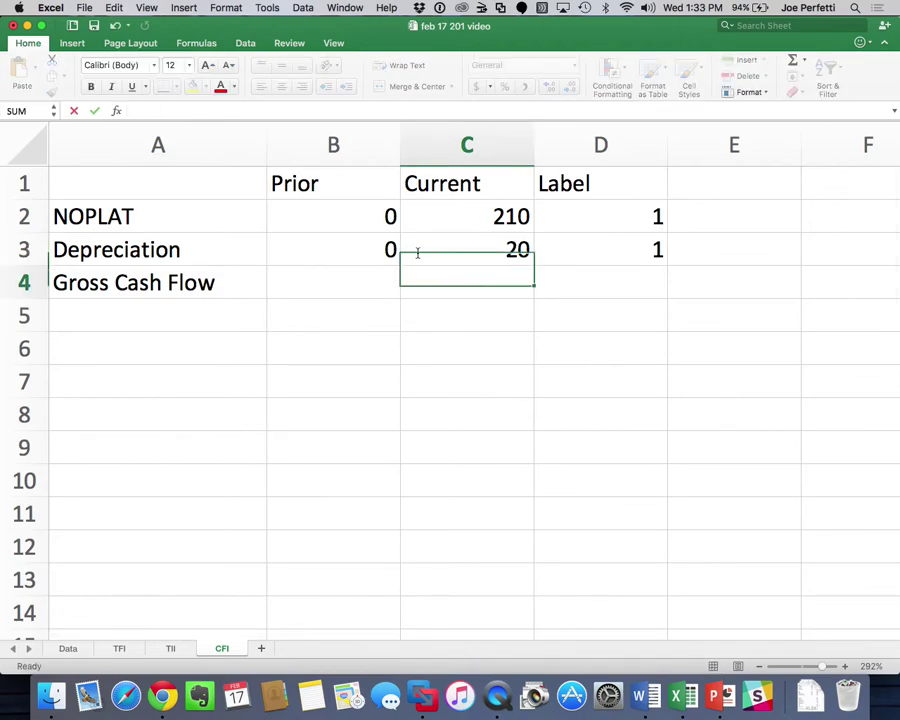
type("=")
key("Up")
key("Up")
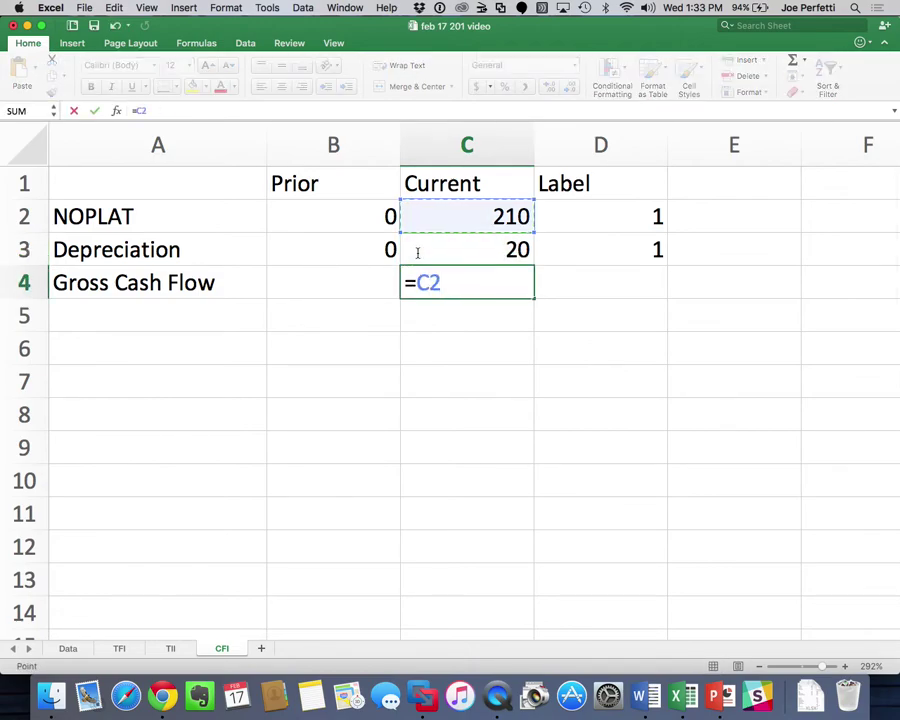
type("+")
key("Up")
key("Return")
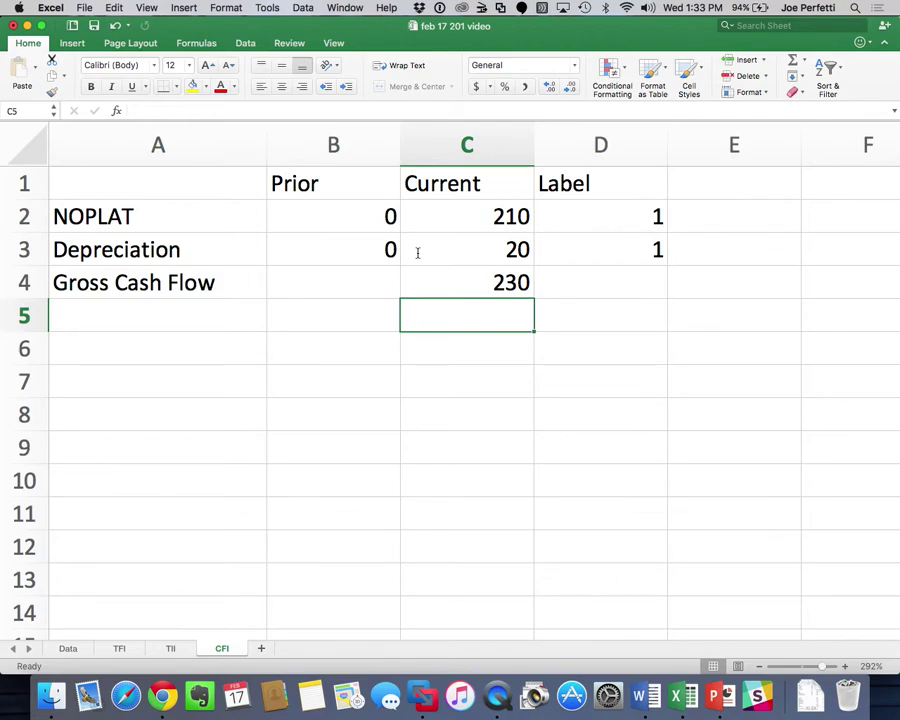
Label A6 Gross Investment and correct the 'Investmenyt' typo.
left_click(139, 326)
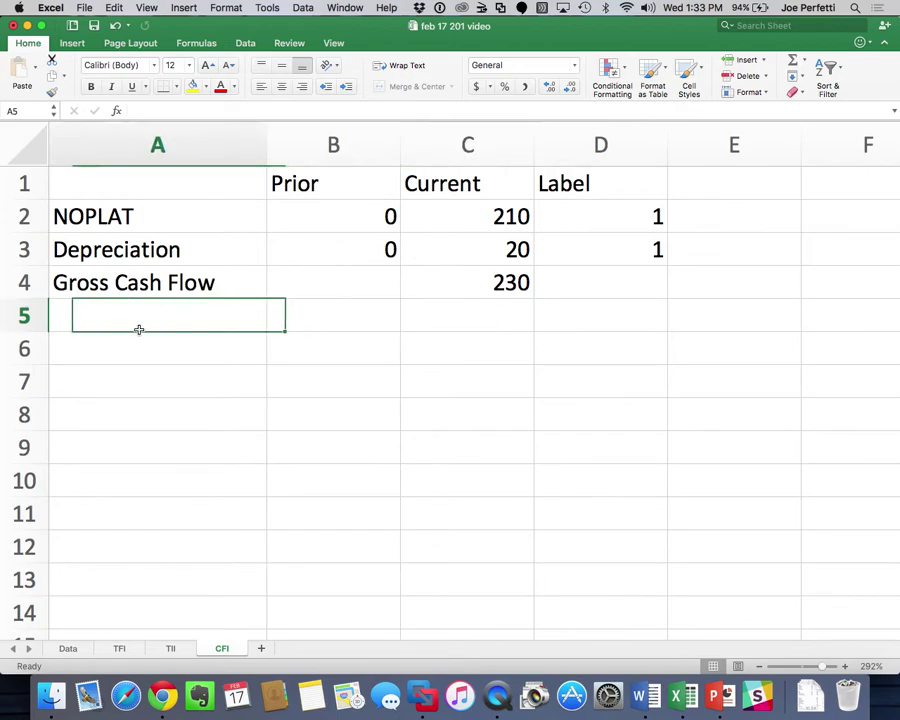
left_click(121, 351)
type("Gr")
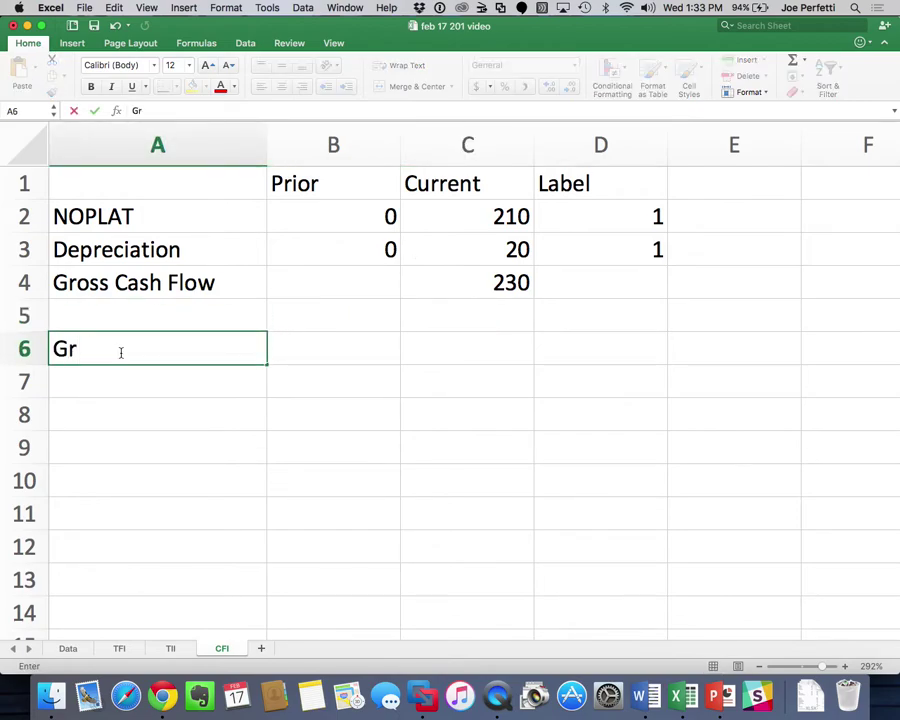
type("oss Investmenyt")
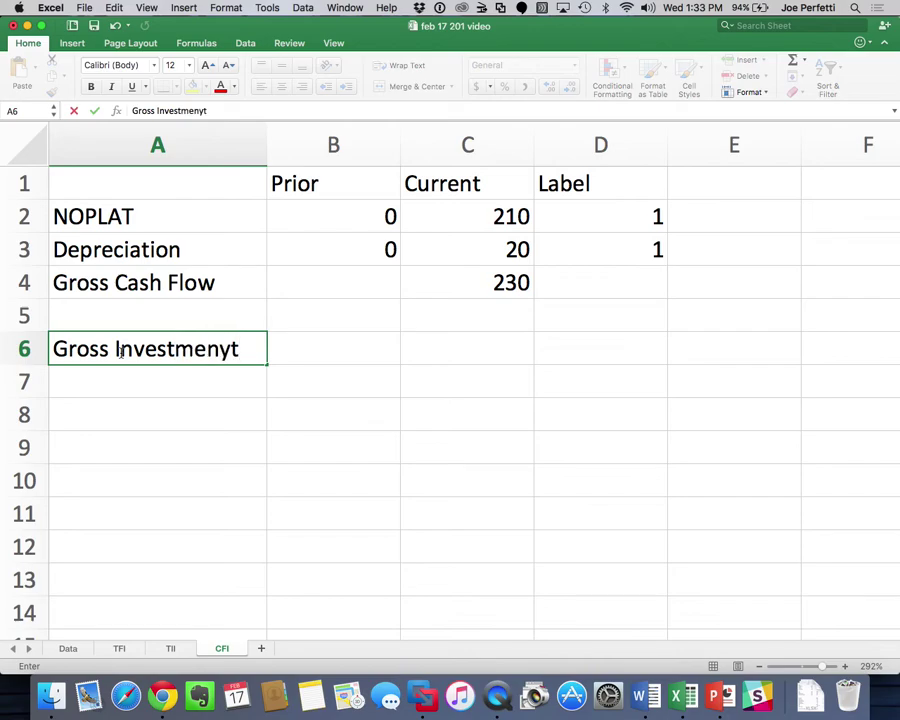
key("Return")
left_click(121, 351)
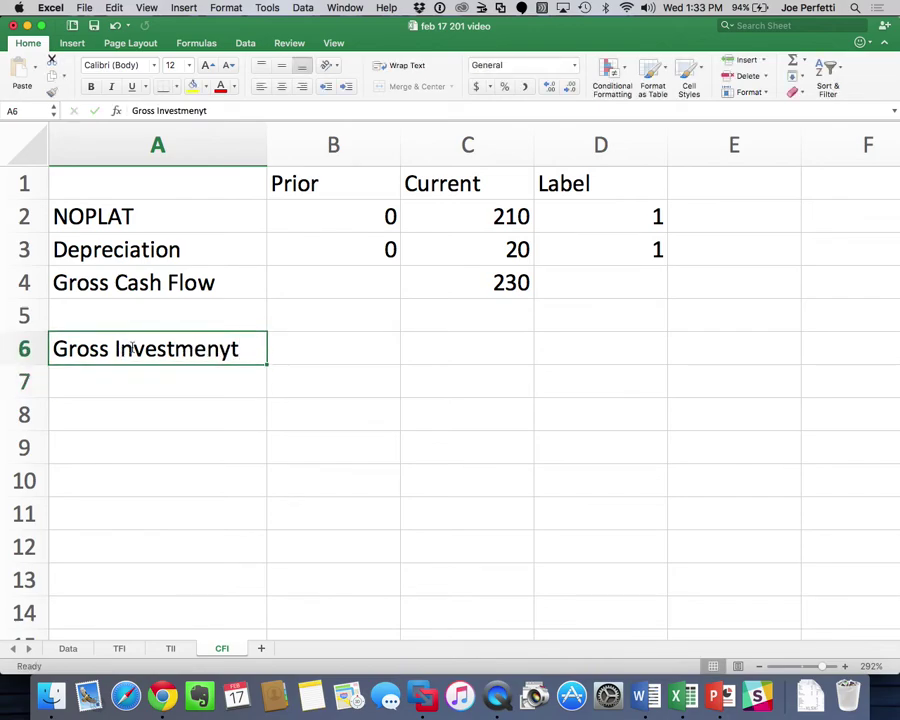
left_click(227, 108)
key("BackSpace")
key("BackSpace")
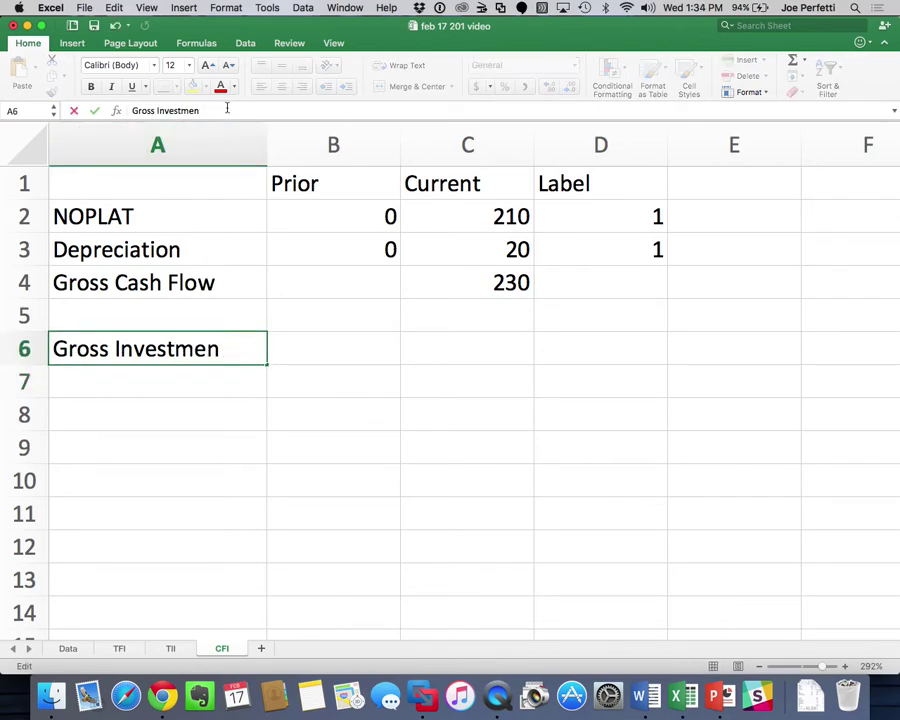
type("t")
key("Return")
key("Right")
key("Right")
Attempt the Gross Investment formula from TFI's Op IC and CFI Depreciation in C6, then abandon it after an error.
key("Up")
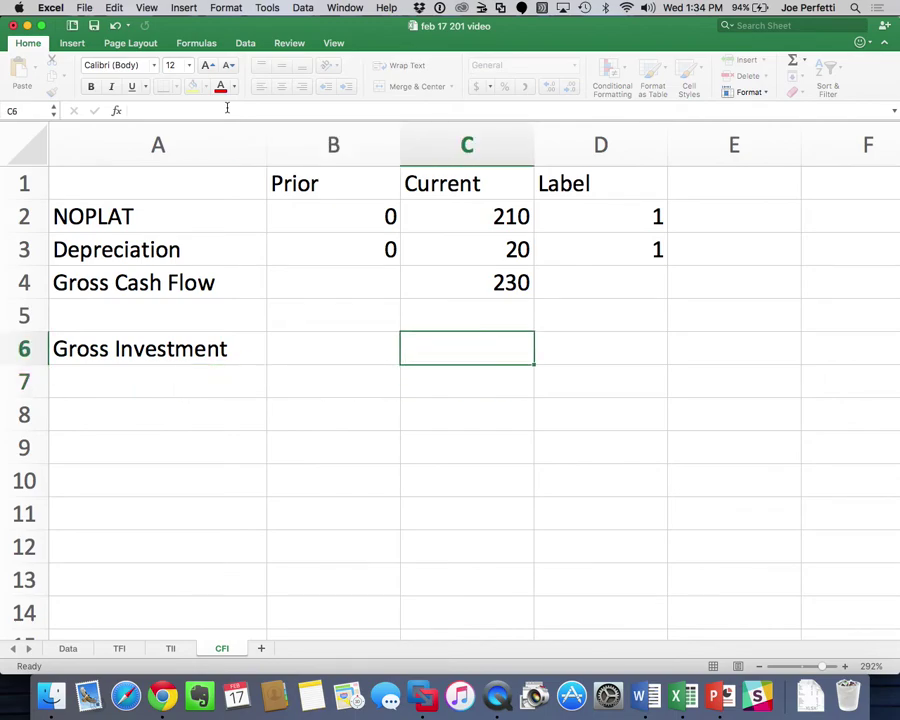
type("=")
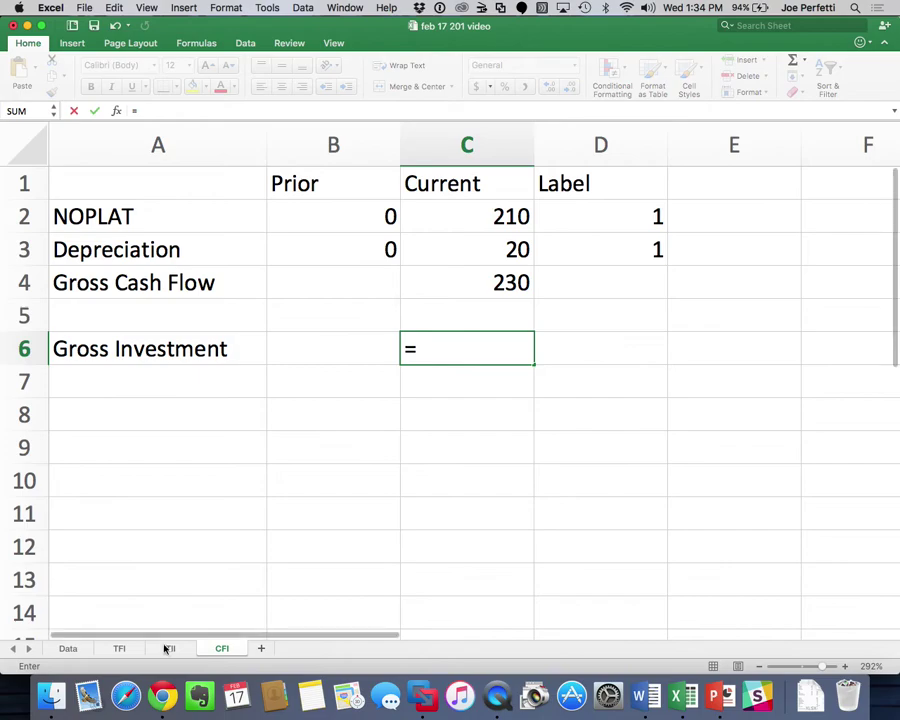
left_click(121, 649)
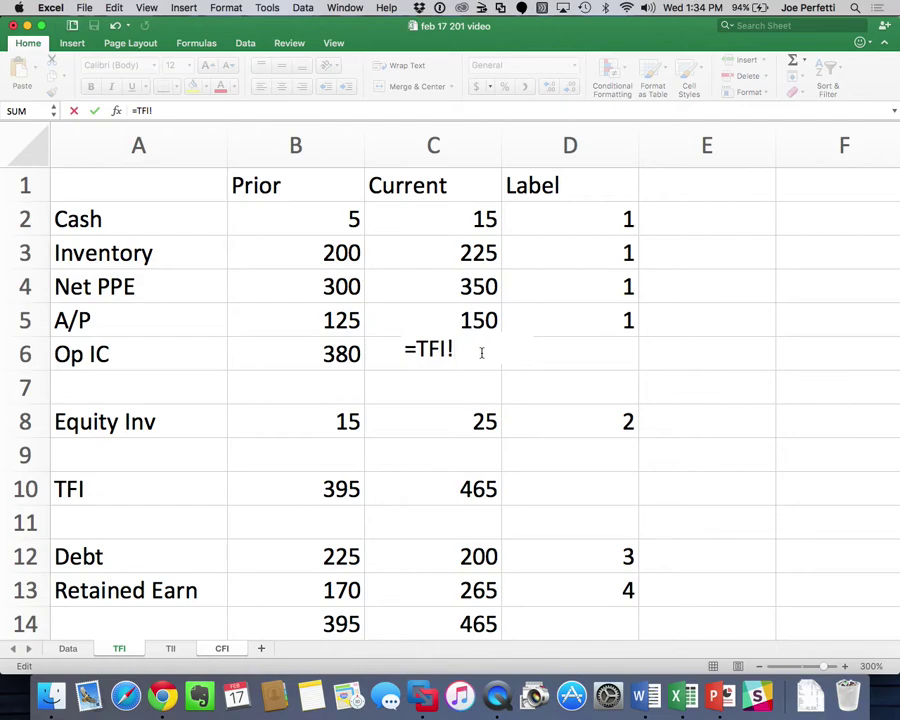
left_click(382, 366)
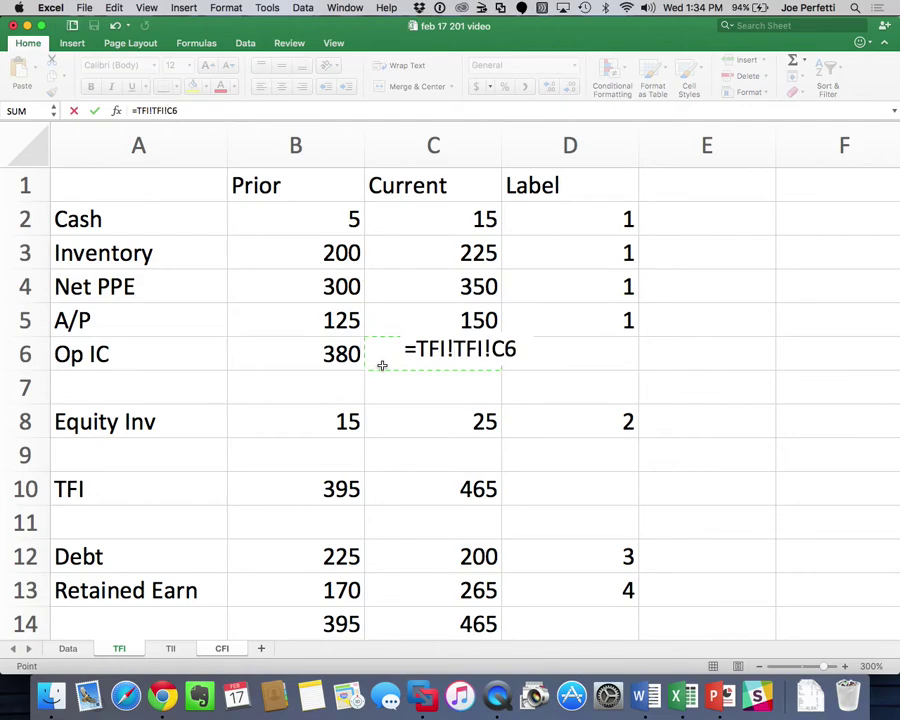
type("-")
left_click(293, 357)
type("+")
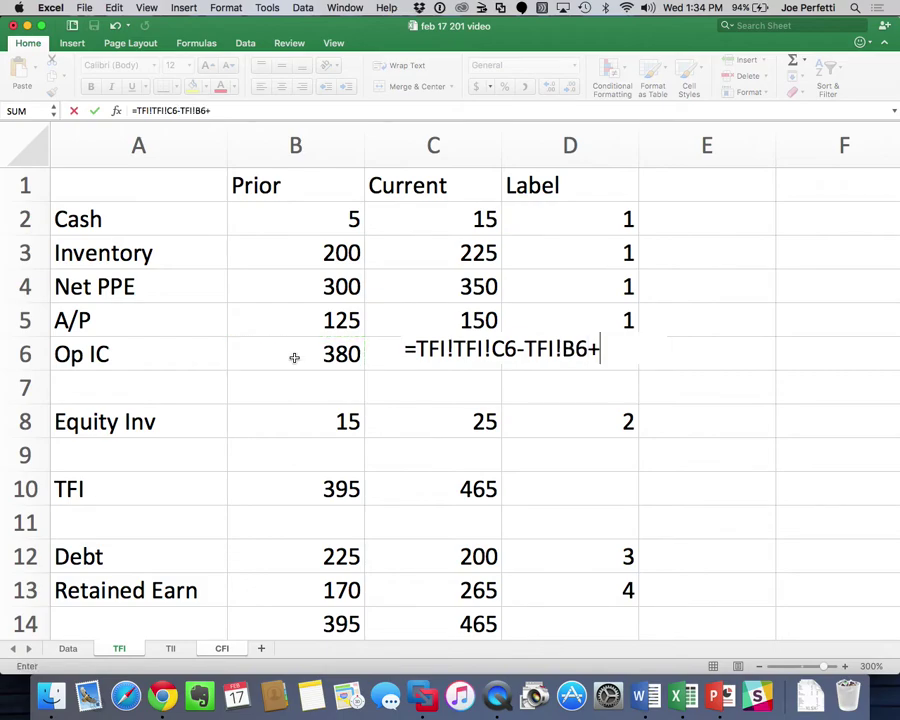
left_click(222, 648)
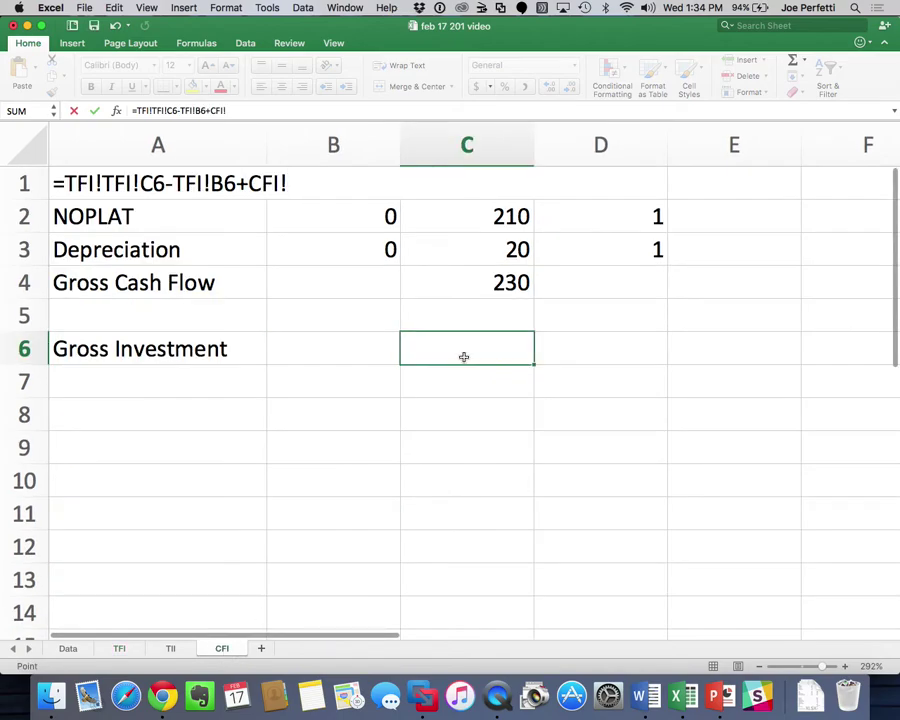
left_click(512, 252)
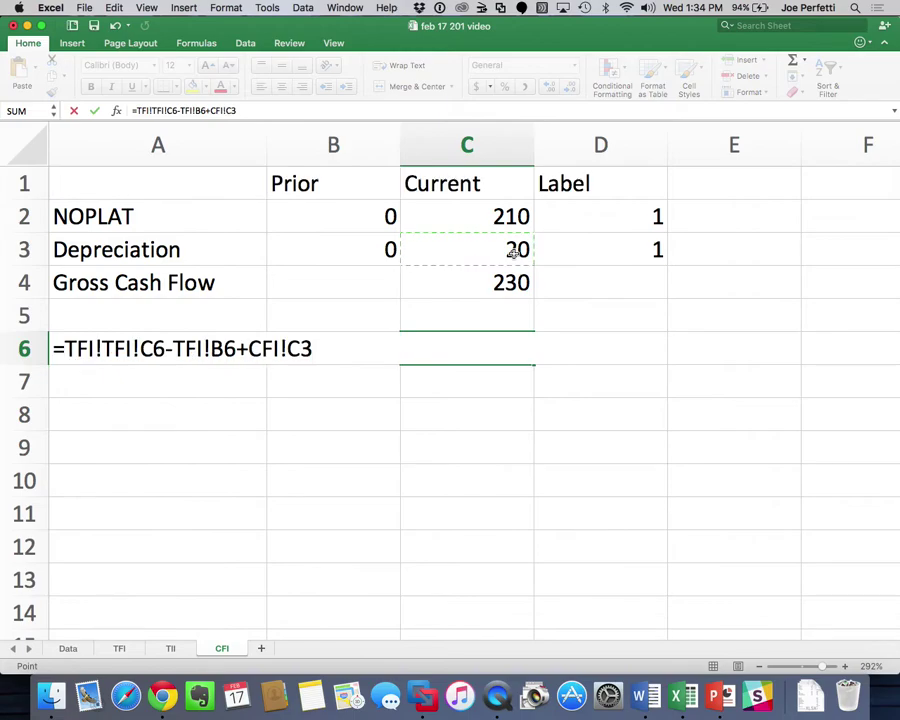
key("Return")
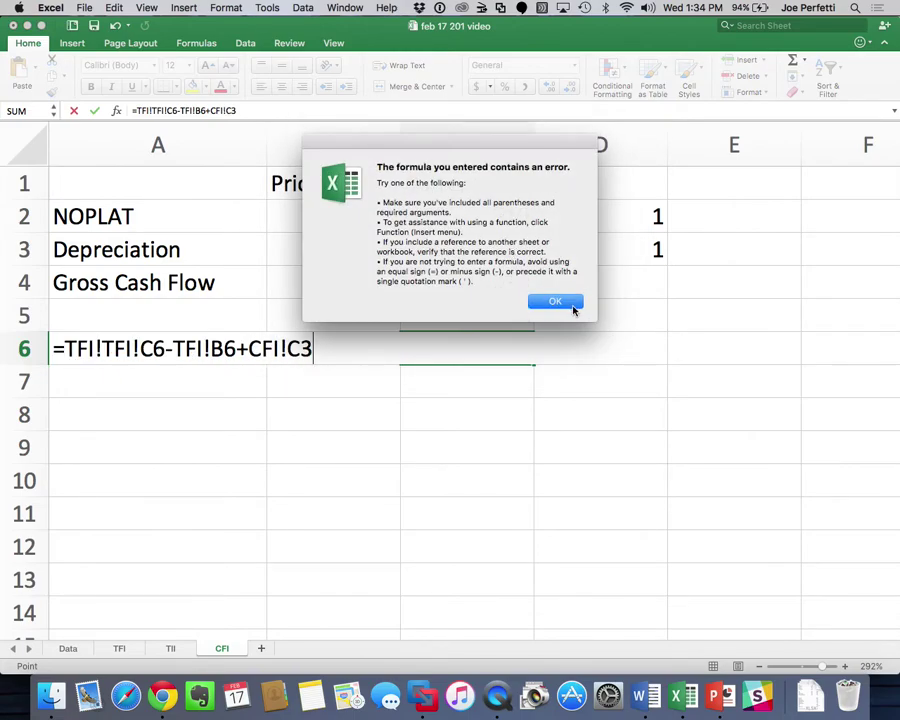
left_click(573, 308)
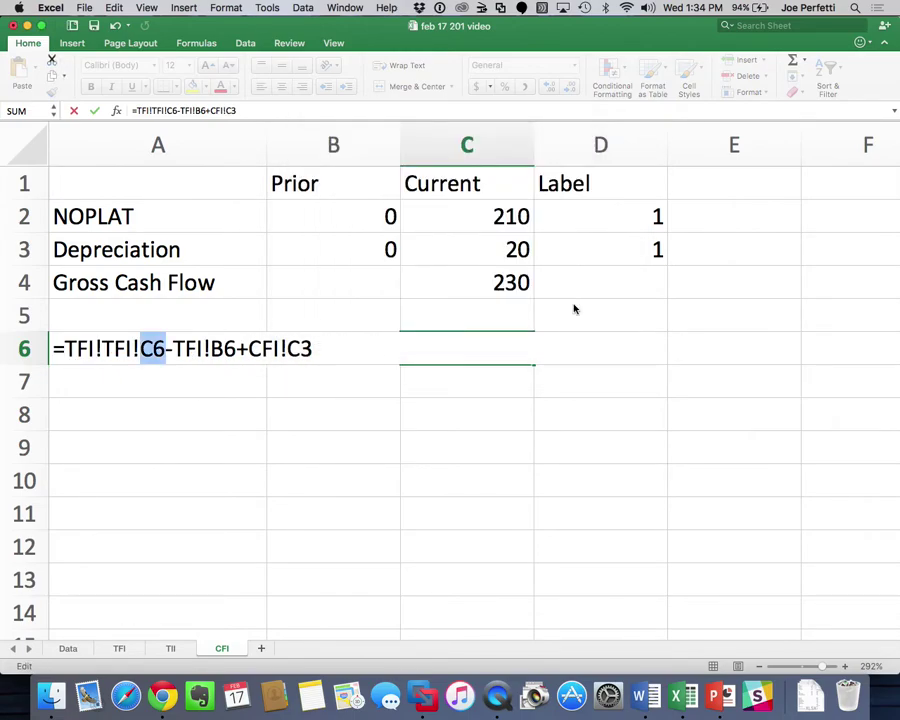
key("Escape")
type("=")
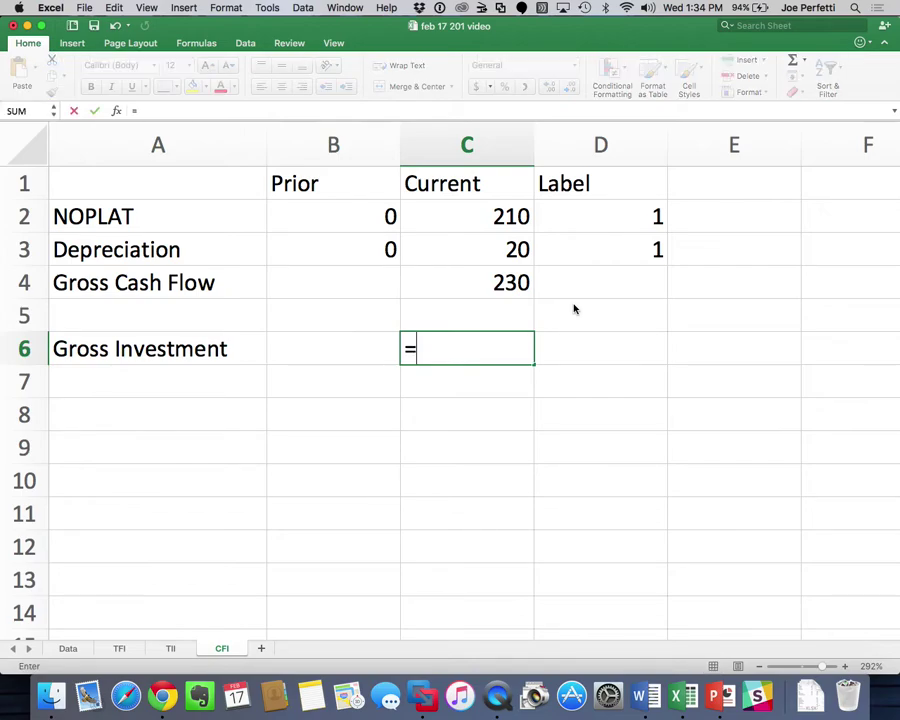
key("Escape")
Enter =TFI!C6-TFI!B6+CFI!C3 in C7 (440 minus 380 plus Depreciation).
left_click(482, 370)
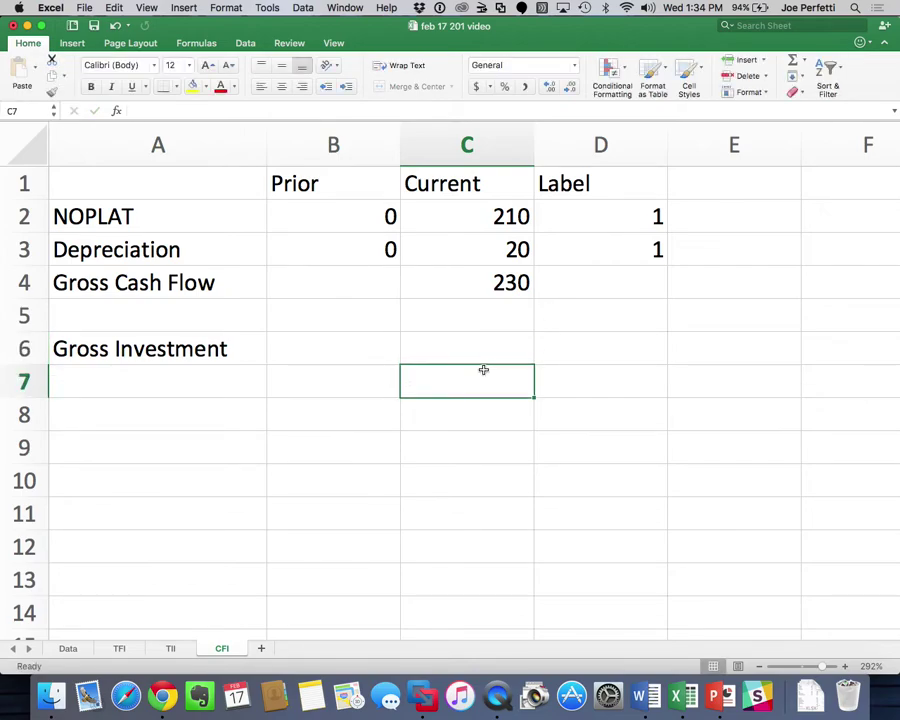
type("=")
left_click(121, 648)
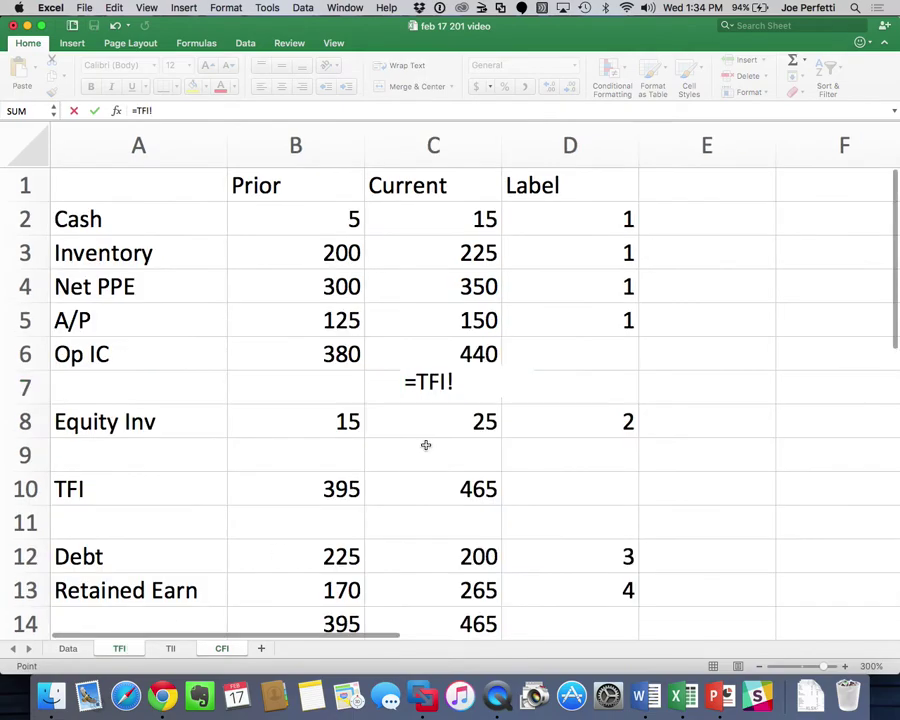
left_click(470, 349)
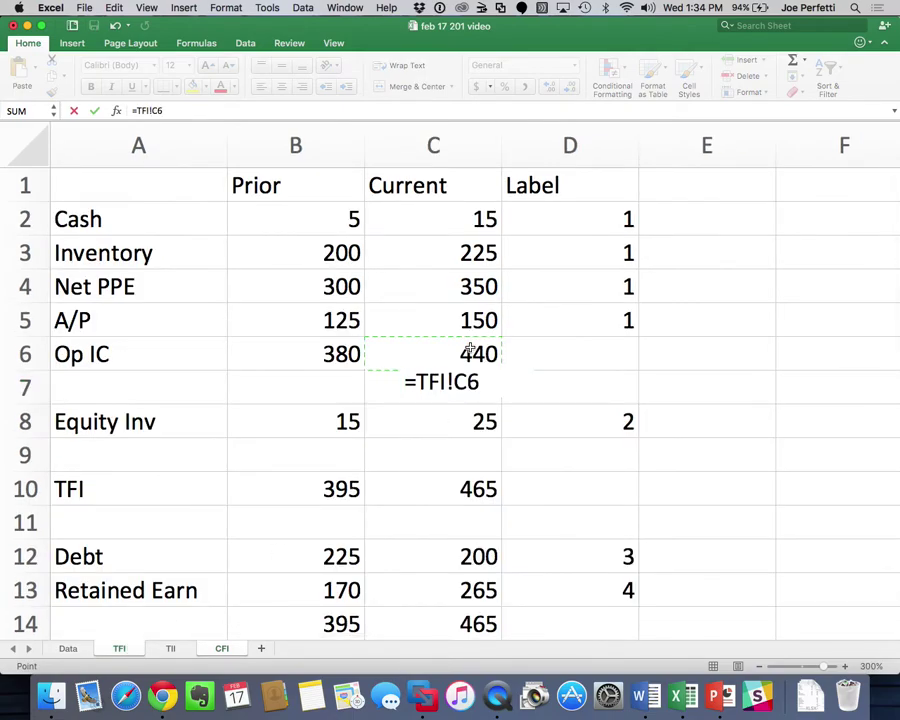
type("-")
left_click(348, 352)
type("+")
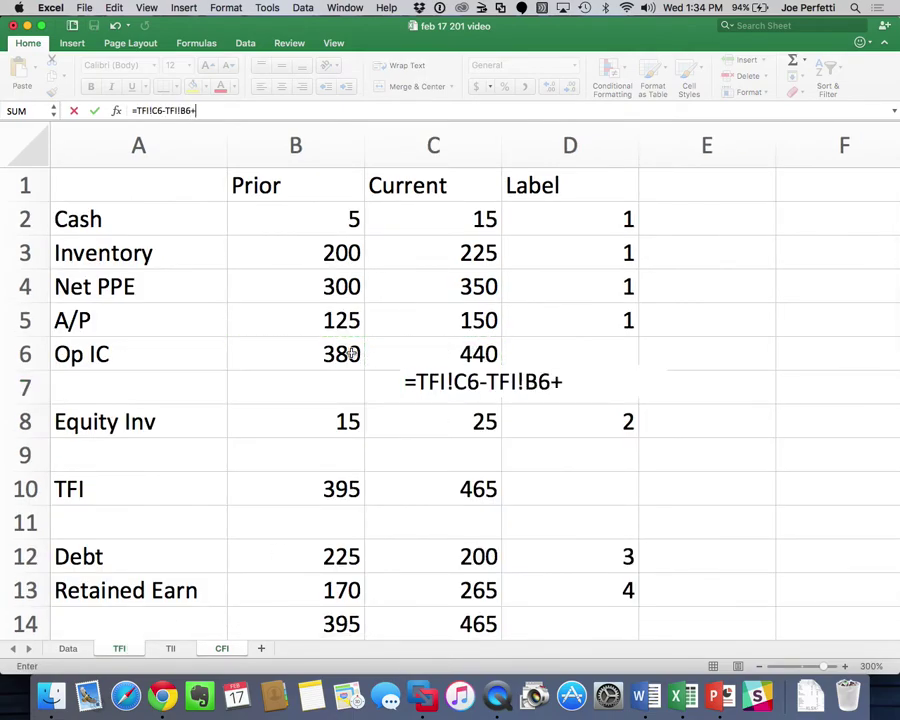
left_click(222, 648)
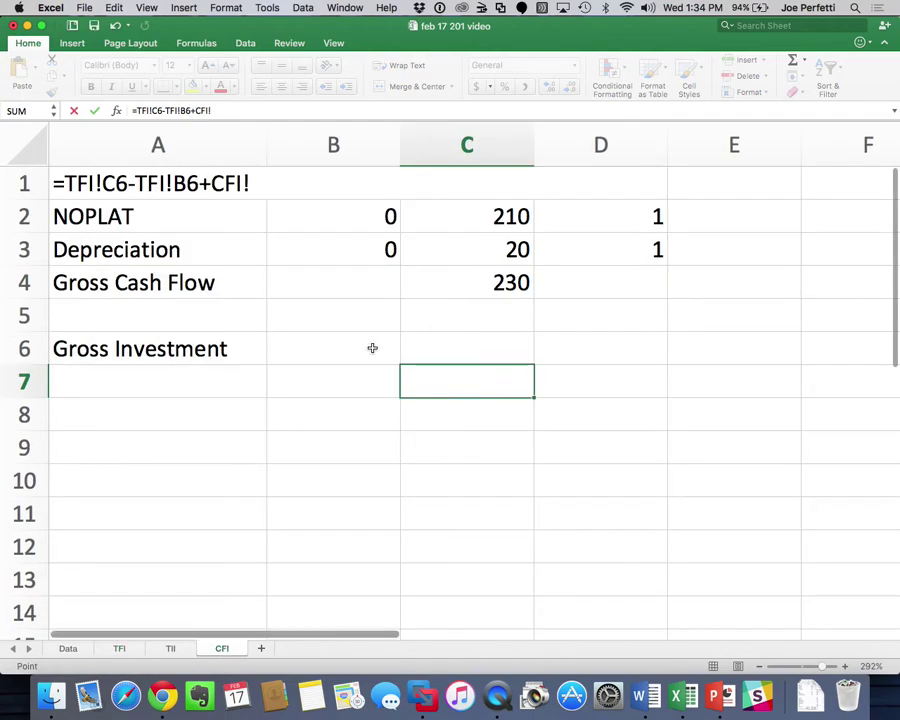
left_click(518, 254)
key("Return")
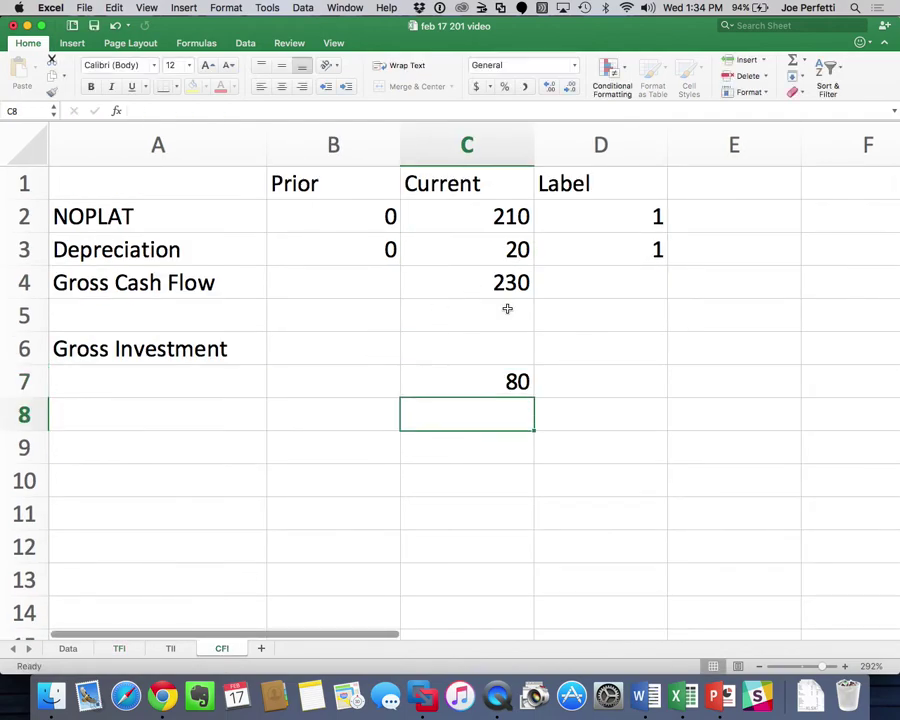
Move the formula from C7 into C6 so Gross Investment shows 80.
left_click(495, 391)
key("super+c")
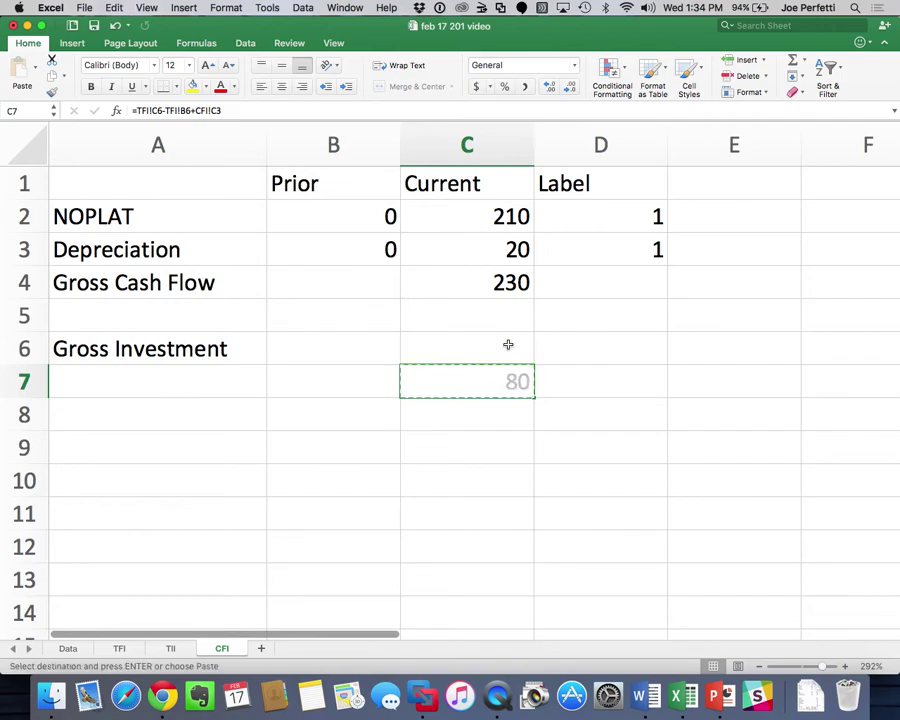
left_click(508, 344)
key("super+v")
left_click(555, 437)
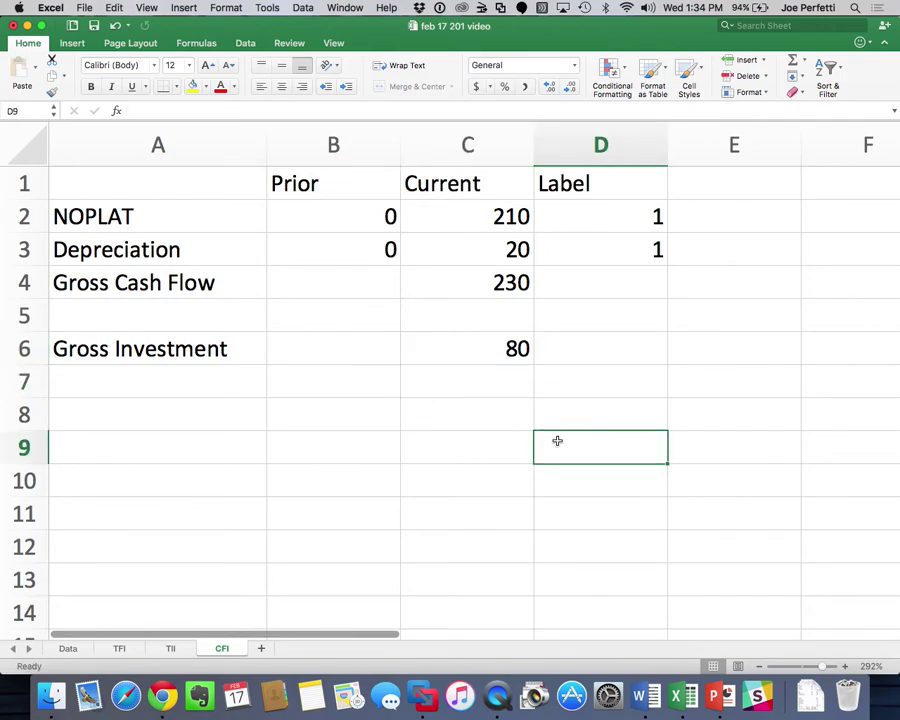
left_click(511, 348)
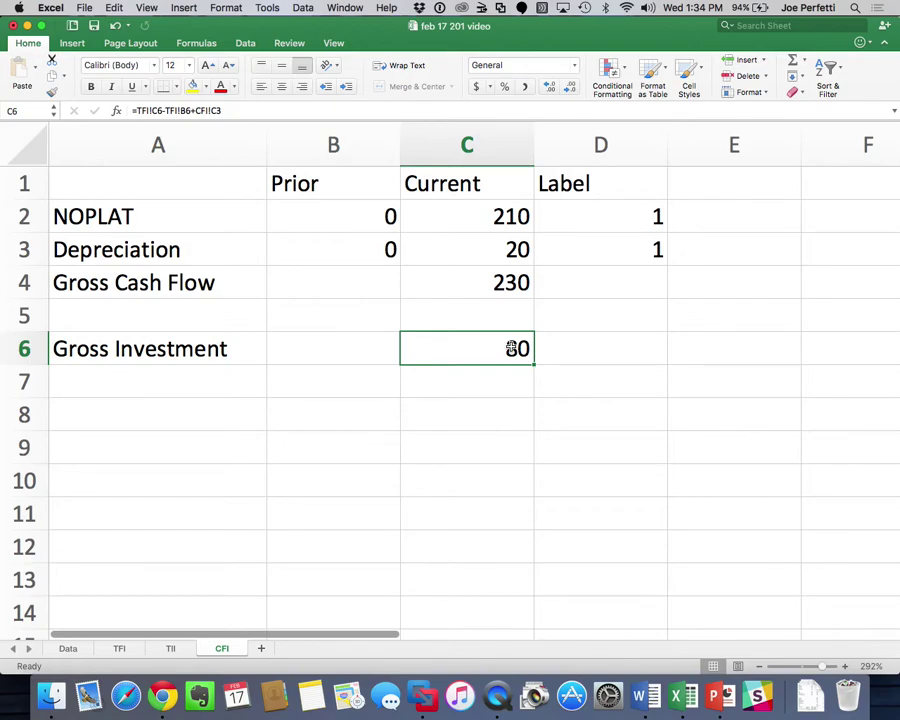
Label A8 Free Cash Flow and enter =C4-C6 in C8, giving 150.
left_click(136, 411)
type("Fre")
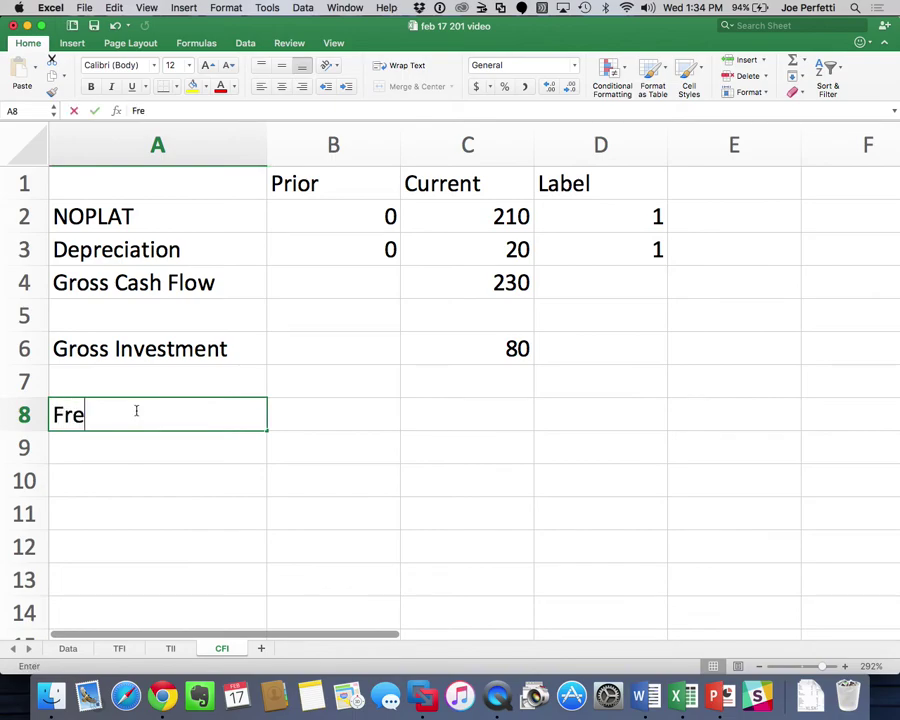
type("e Cash Flow")
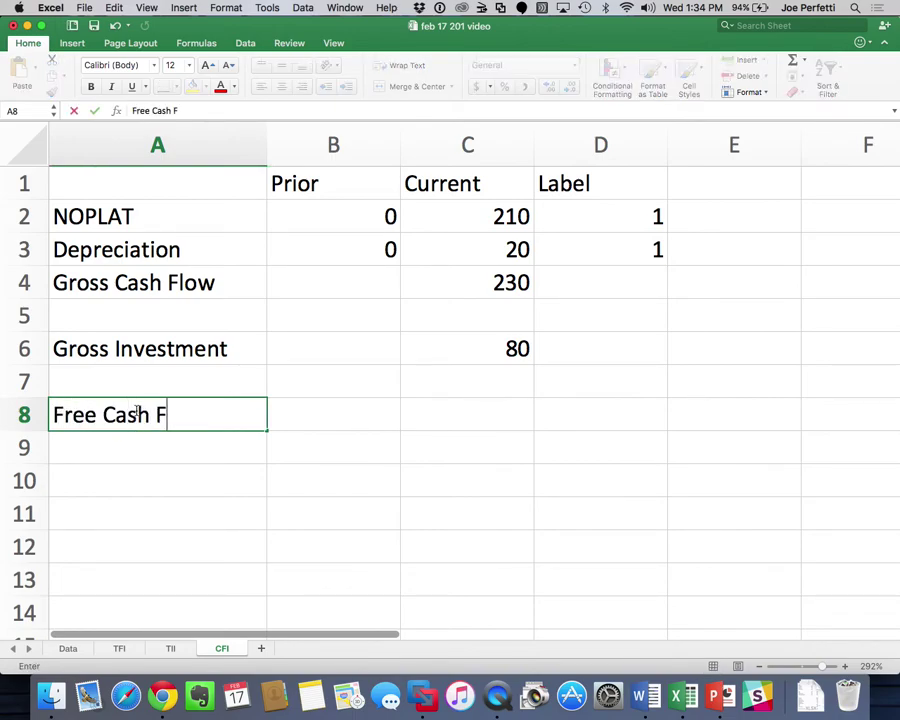
key("Return")
key("Right")
key("Right")
key("Up")
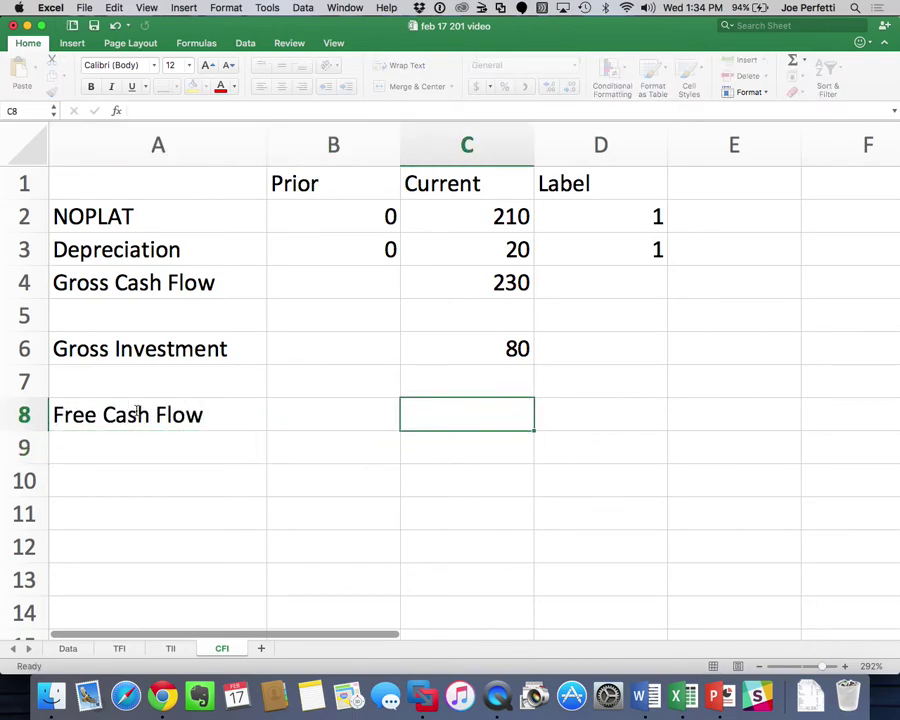
type("=")
key("Up")
key("Up")
key("Up")
key("Up")
type("-")
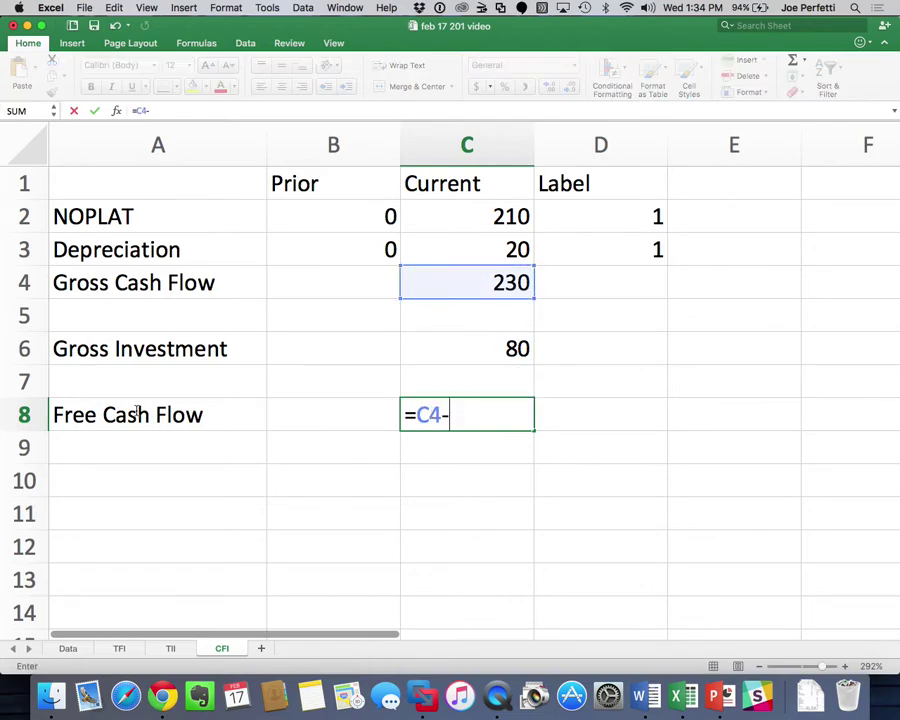
key("Up")
key("Up")
key("Return")
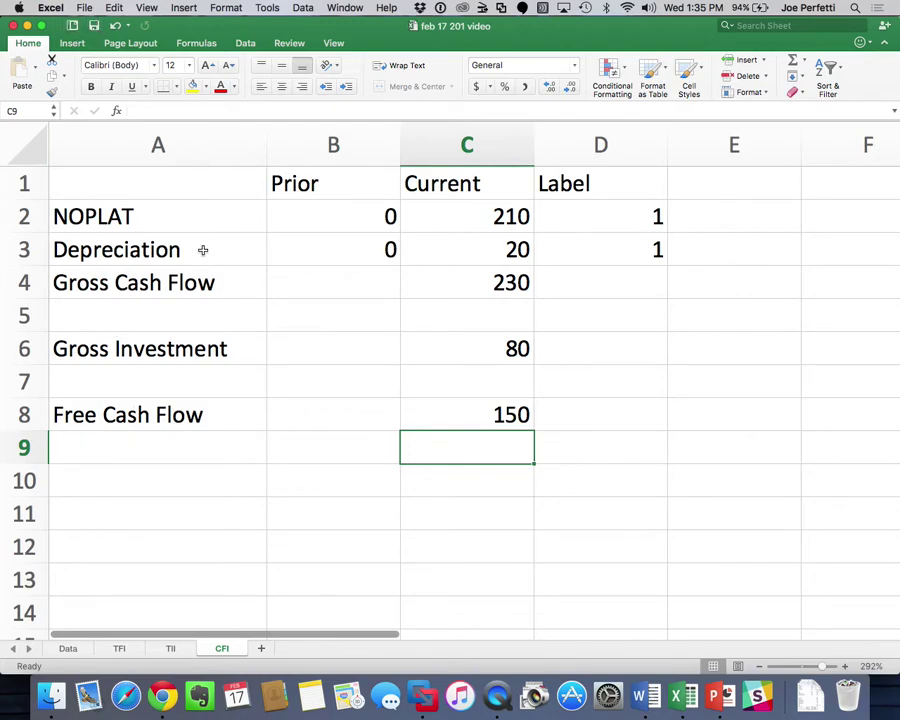
Insert four blank rows at rows 6–9 on CFI, then go to the TFI sheet.
left_click_drag(30, 349, 25, 447)
right_click(25, 447)
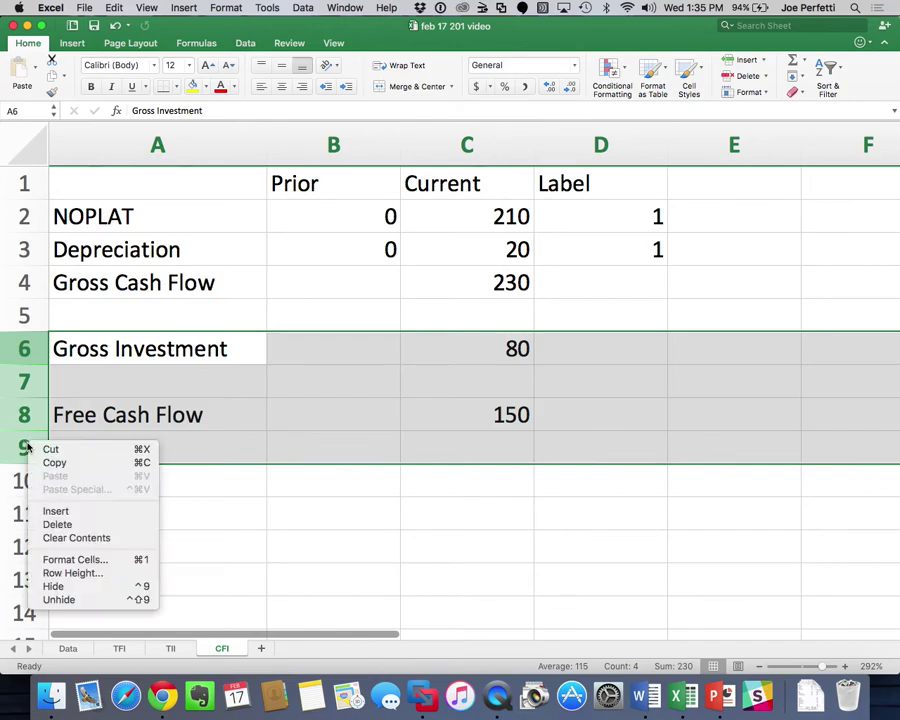
left_click(62, 511)
left_click(118, 334)
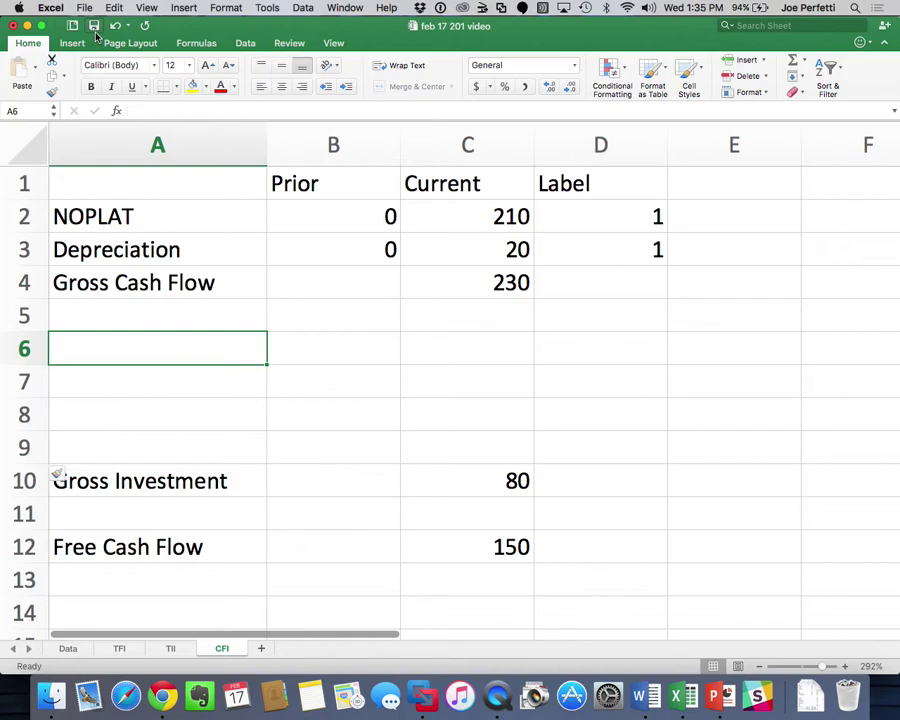
left_click(120, 649)
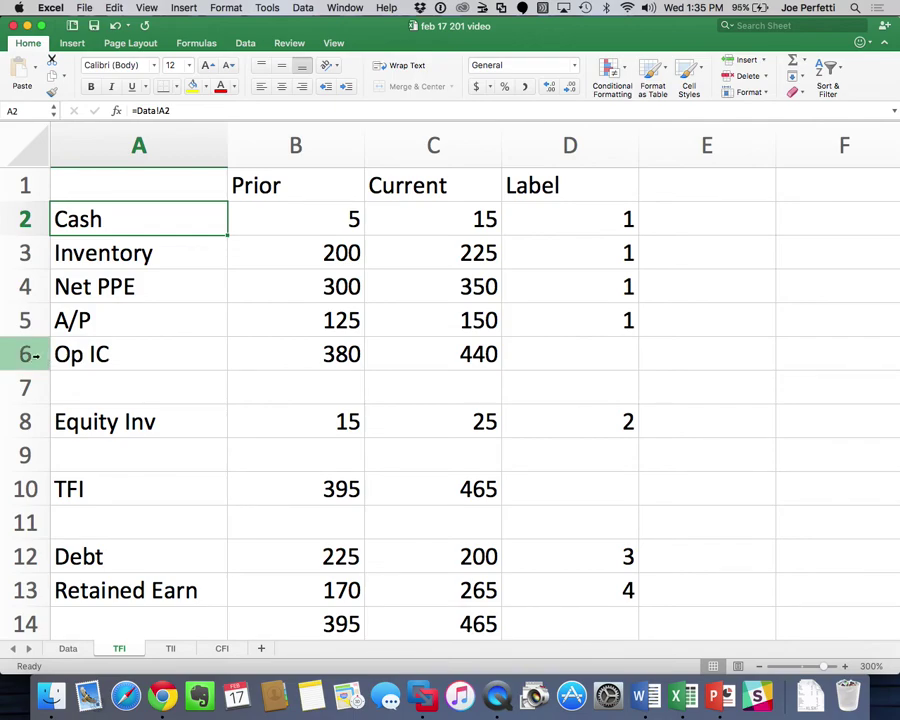
Insert a row above Op IC, move Net PPE down to A6 and move the A/P row to row 4.
right_click(34, 355)
left_click(68, 425)
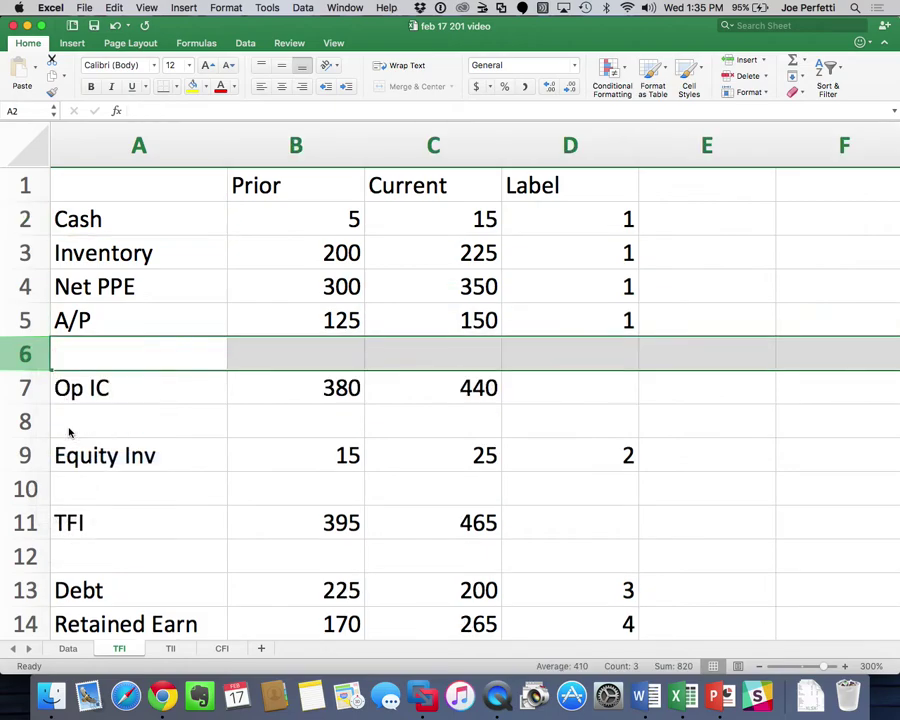
left_click(130, 287)
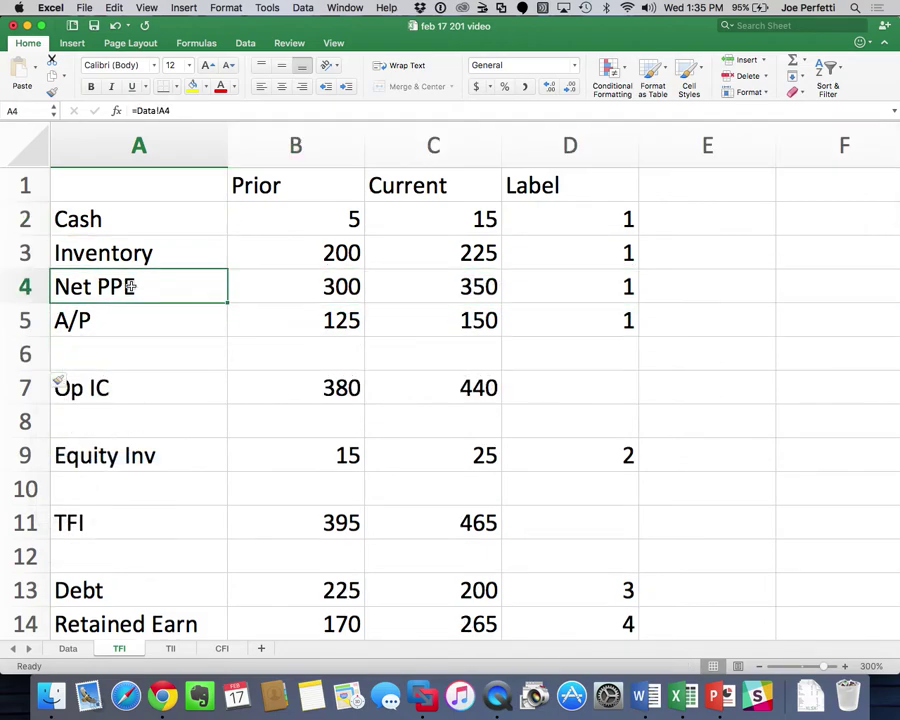
left_click_drag(130, 287, 105, 354)
left_click(102, 322)
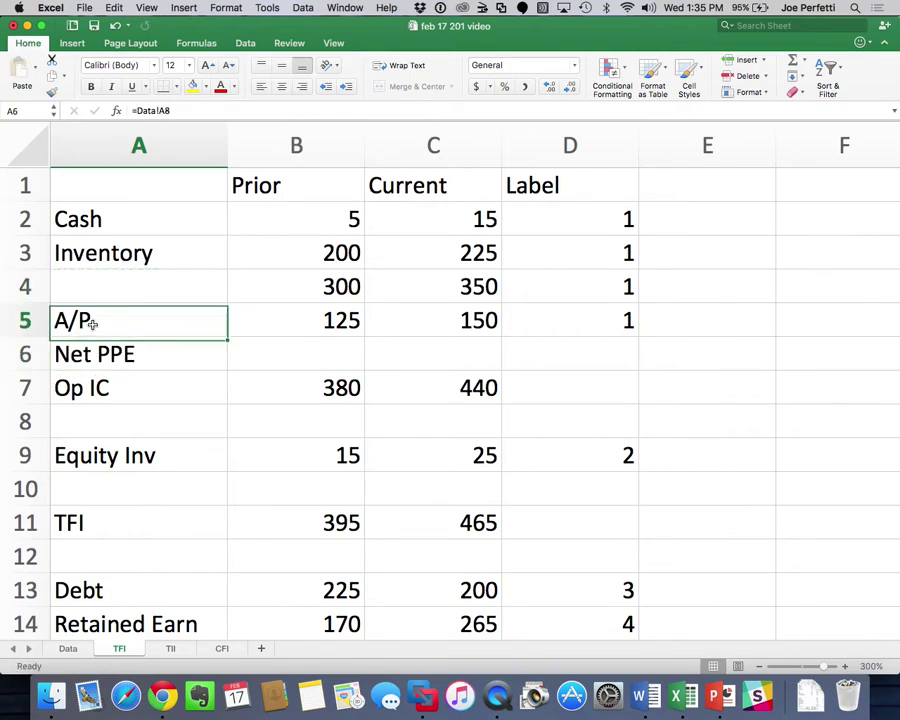
left_click(35, 320)
key("super+x")
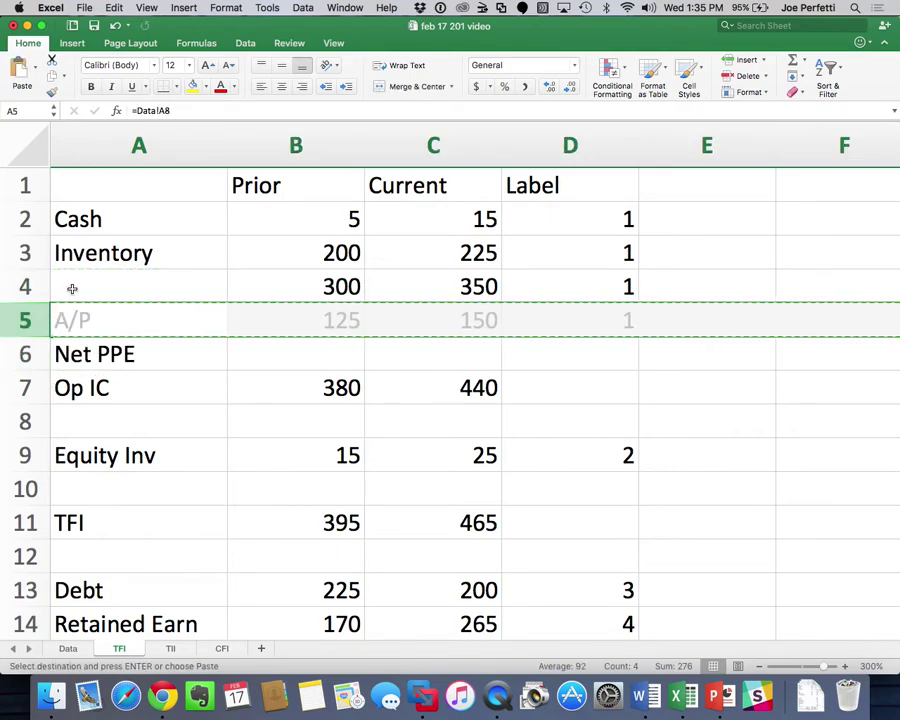
left_click(72, 288)
key("super+v")
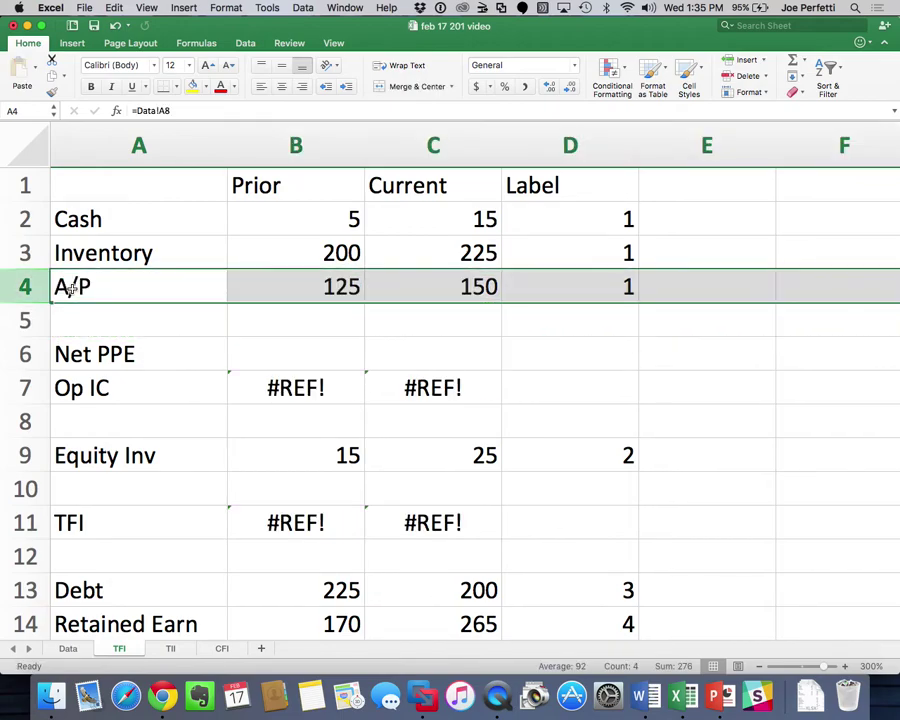
Add the label Op WC in A5.
left_click(171, 321)
type("Op WC")
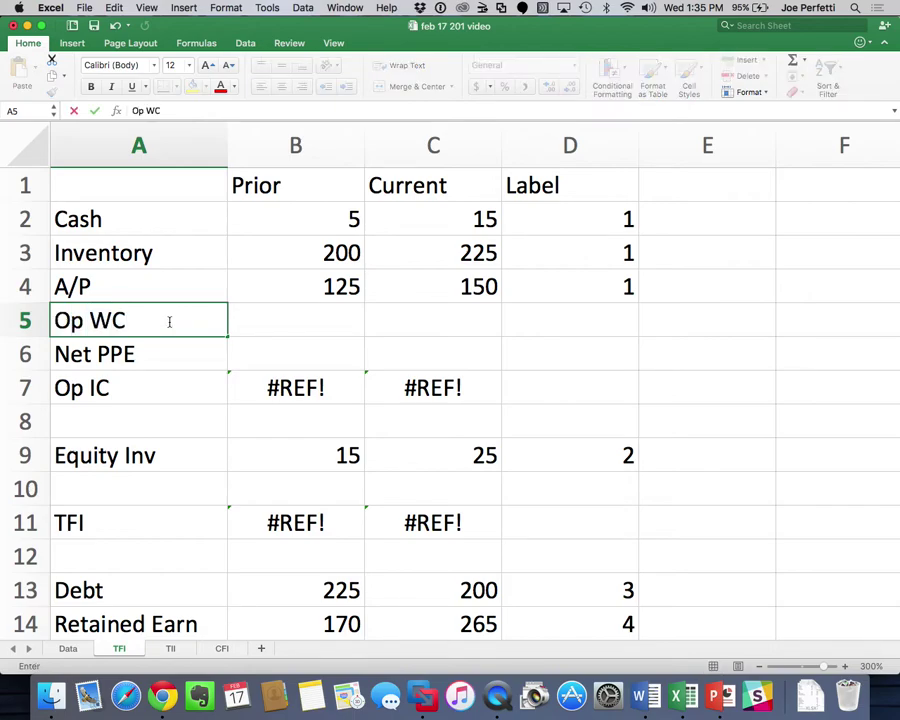
key("Return")
key("Right")
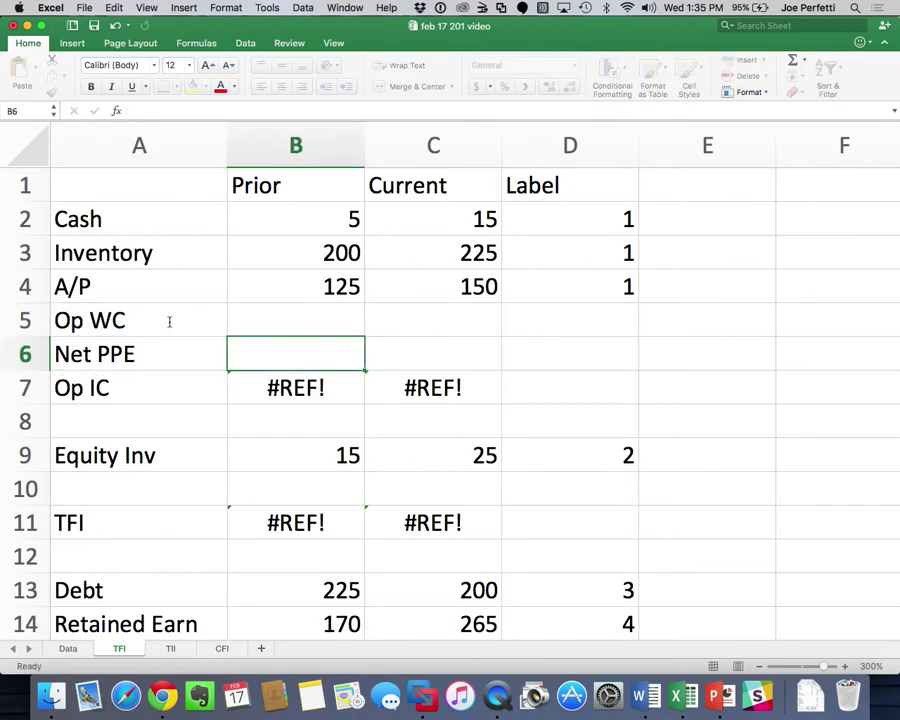
key("Up")
key("Up")
key("Down")
key("Down")
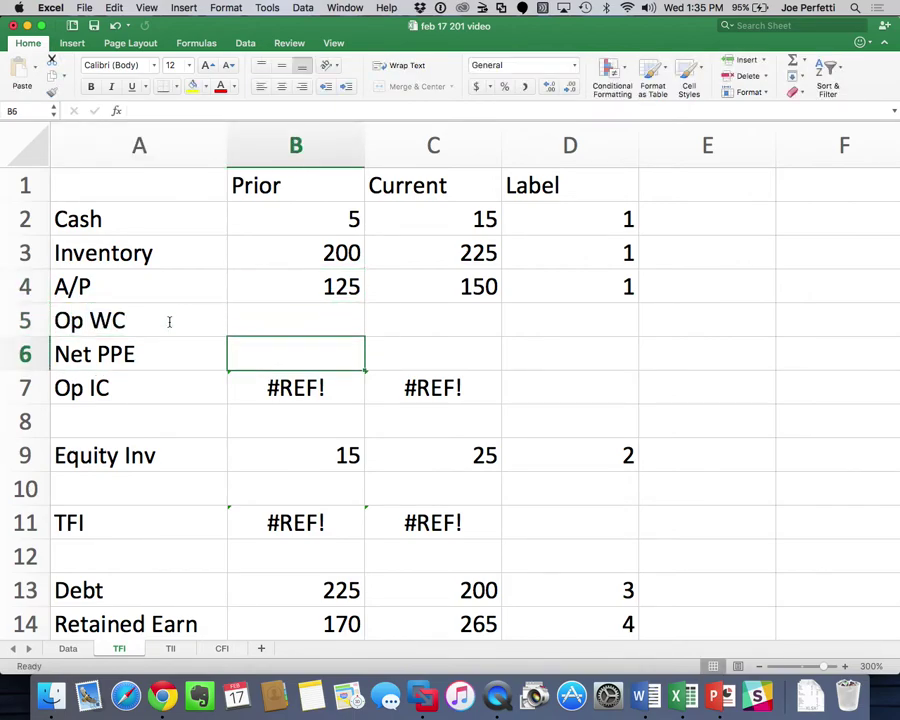
key("Up")
Enter =B2+B3-B4 in B5 for prior Op WC of 80.
type("=")
key("Up")
key("Up")
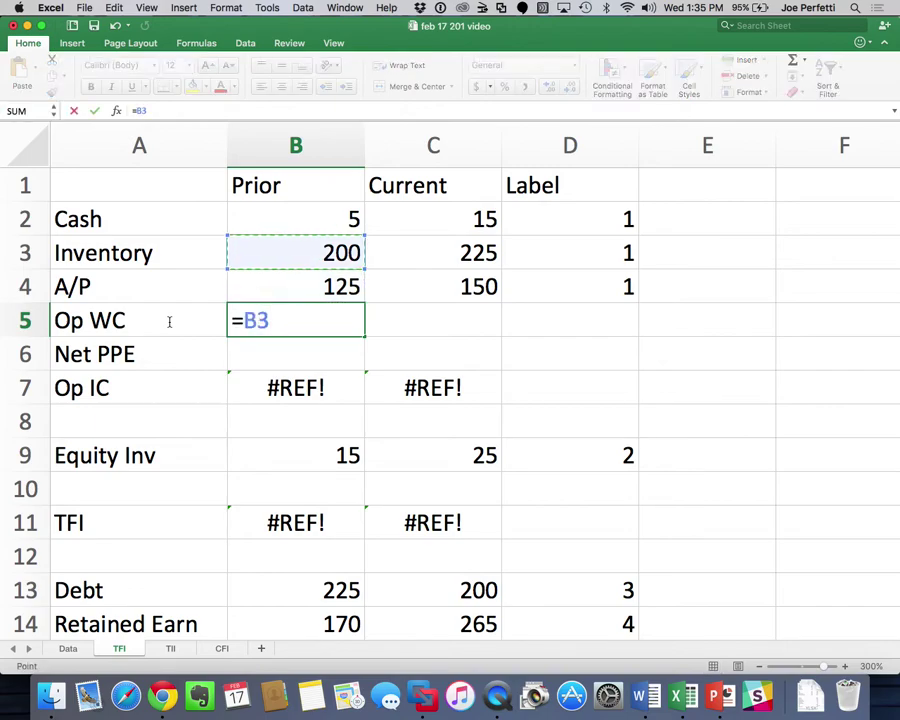
key("Up")
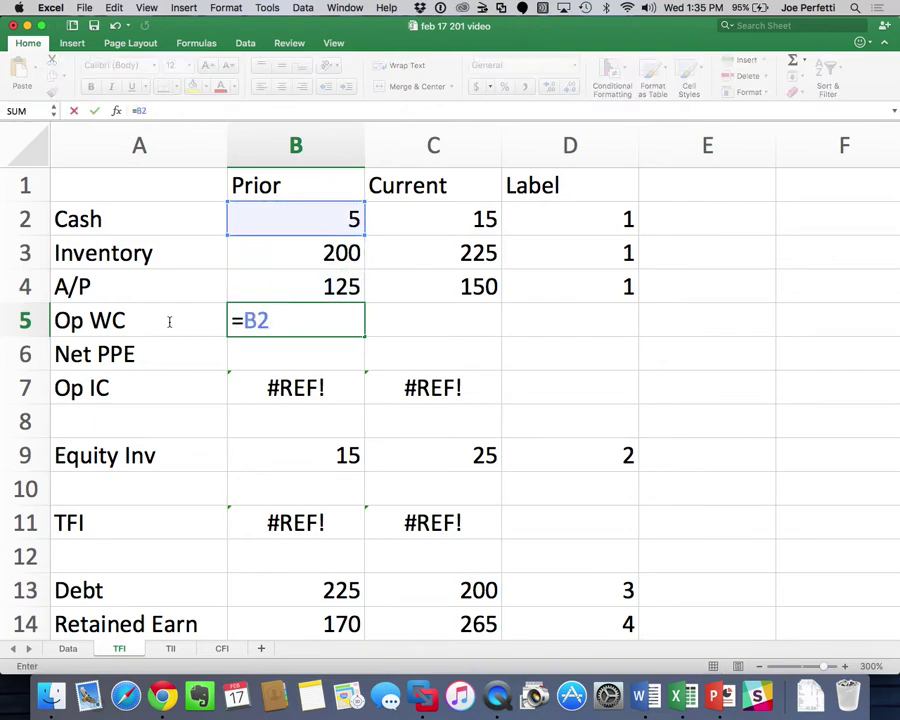
type("+")
key("Up")
key("Up")
type("-")
key("Up")
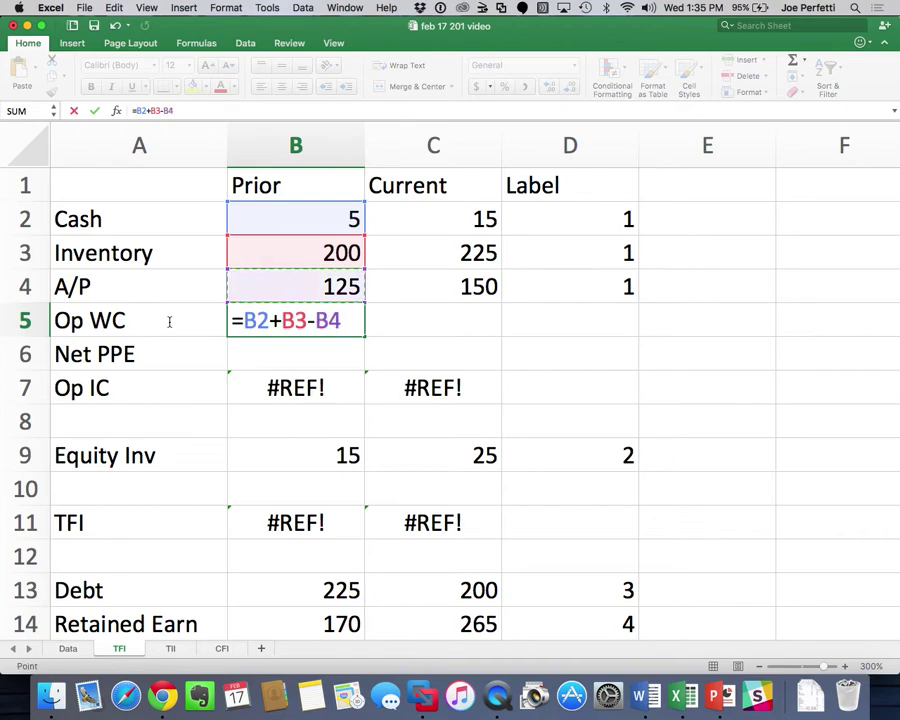
key("Return")
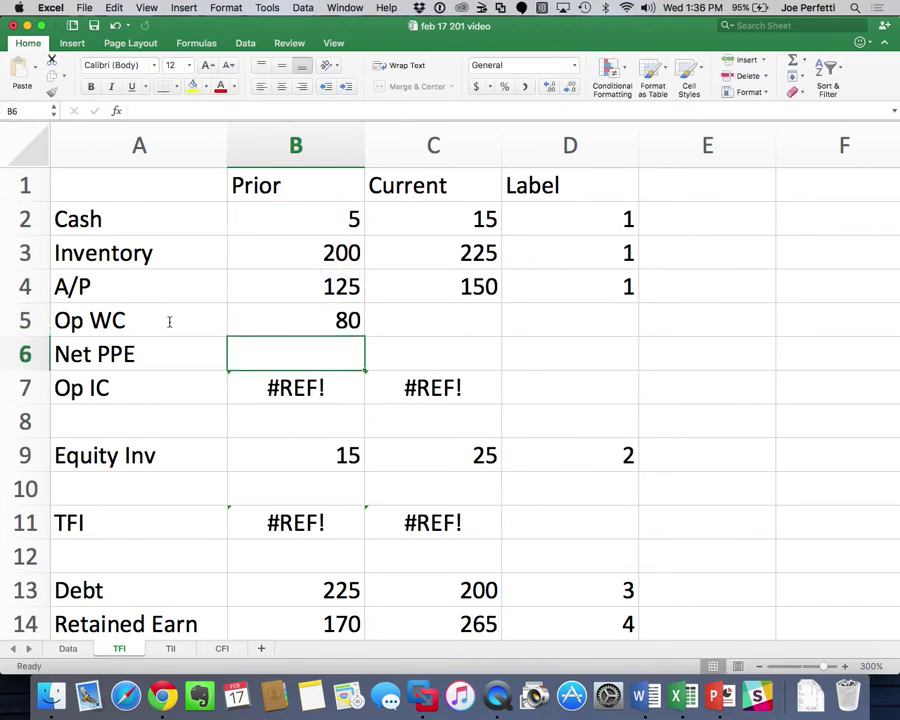
type("=")
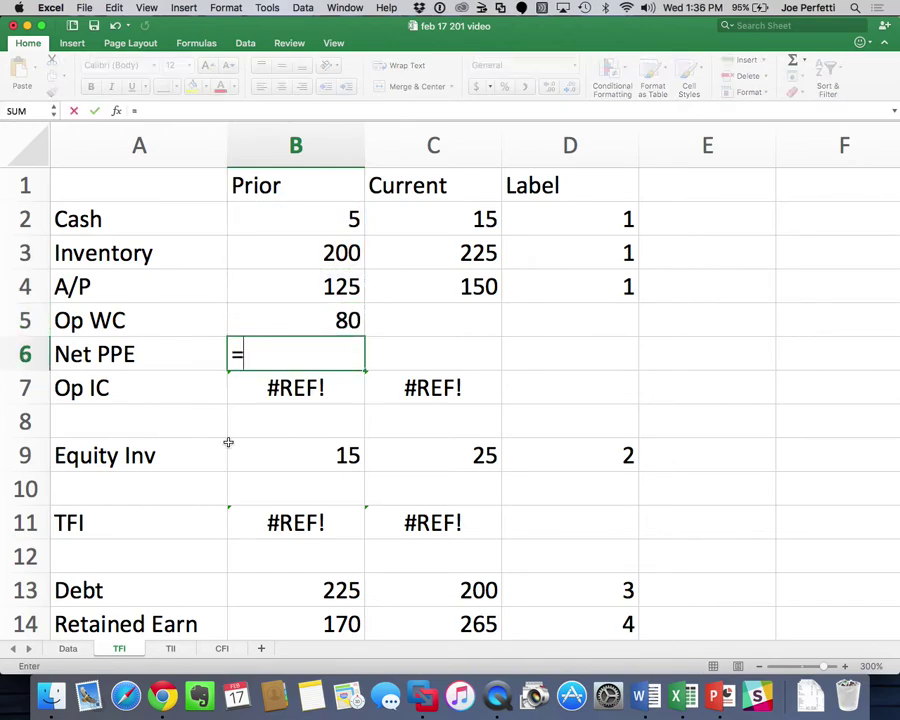
Link the prior-year Net PPE on TFI to the Data sheet value of 300.
left_click(68, 648)
scroll(335, 403, "up", 5)
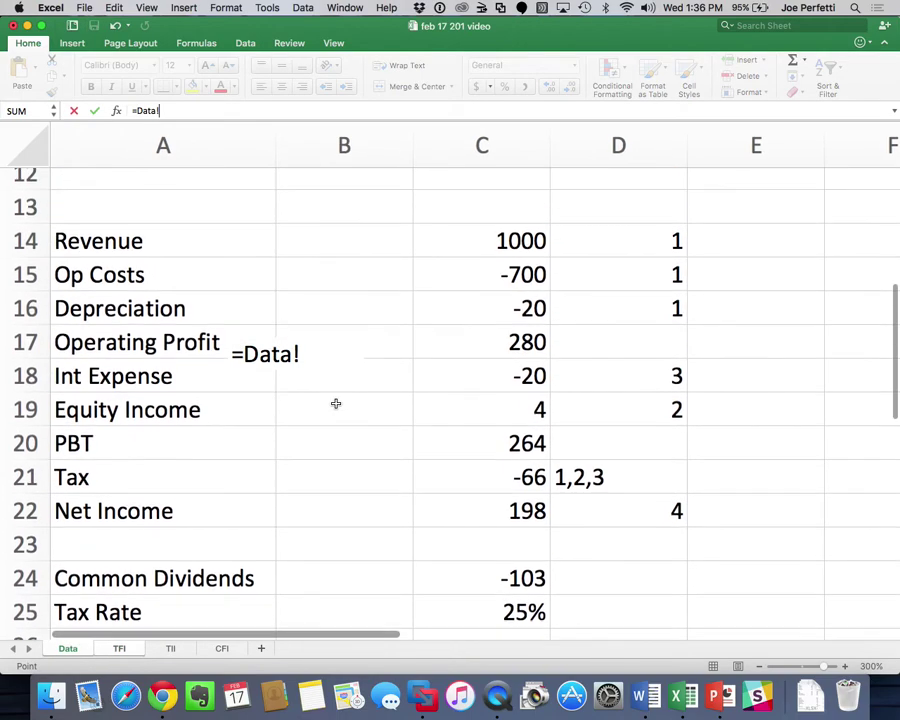
scroll(336, 403, "up", 2)
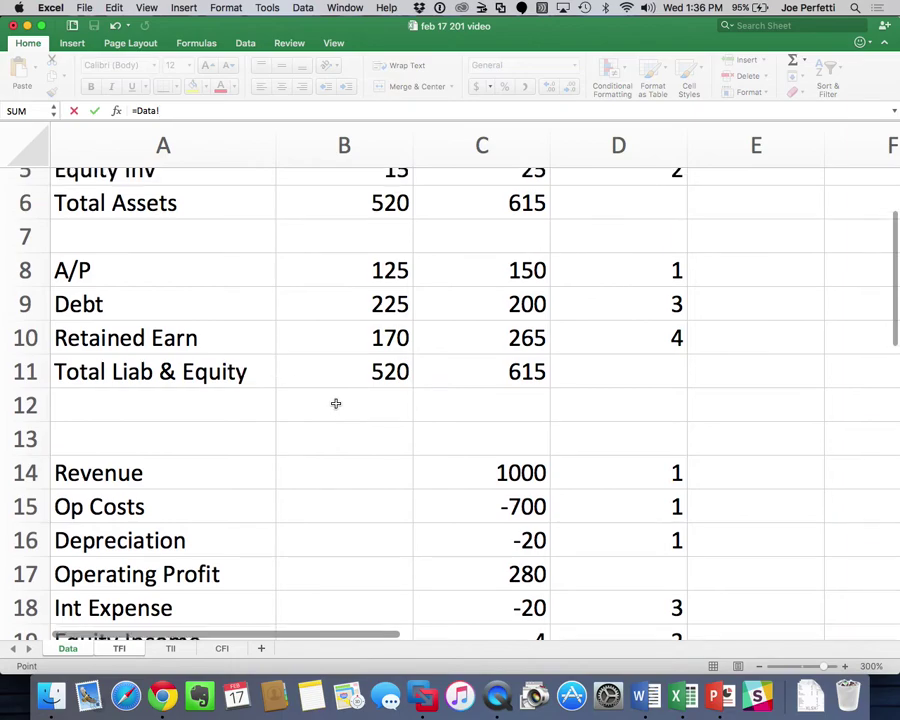
left_click(393, 200)
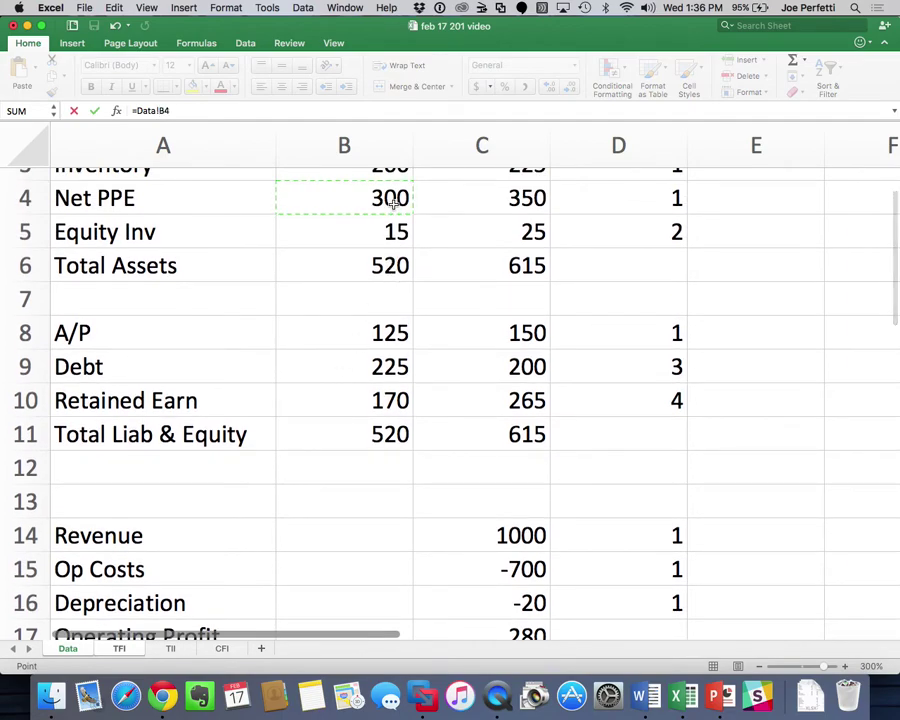
key("Return")
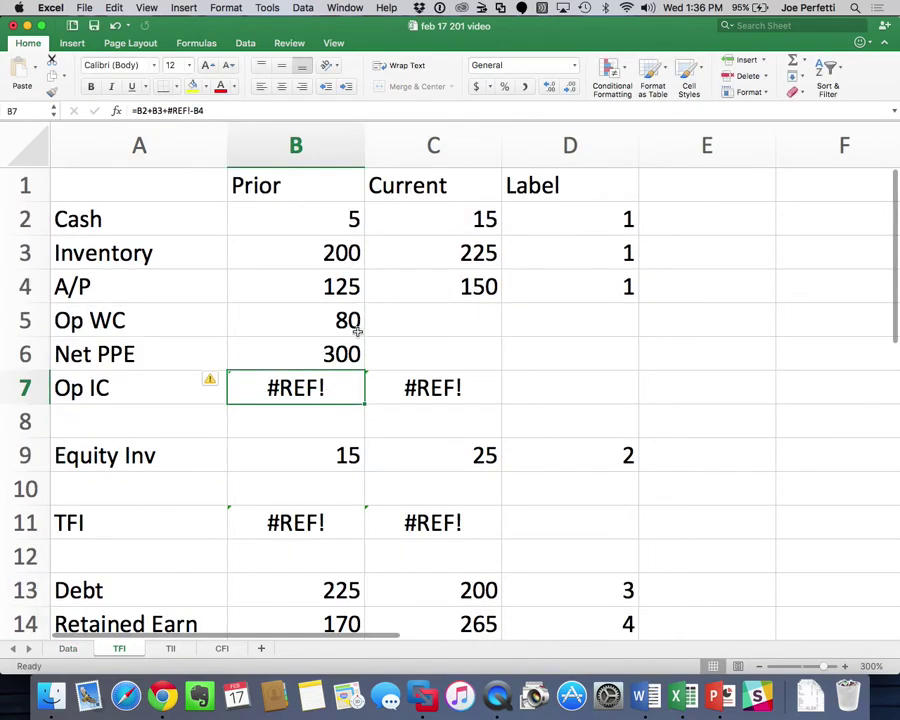
Copy the Op WC and Net PPE links into the Current column and label Net PPE 1 in D6.
left_click_drag(333, 318, 333, 342)
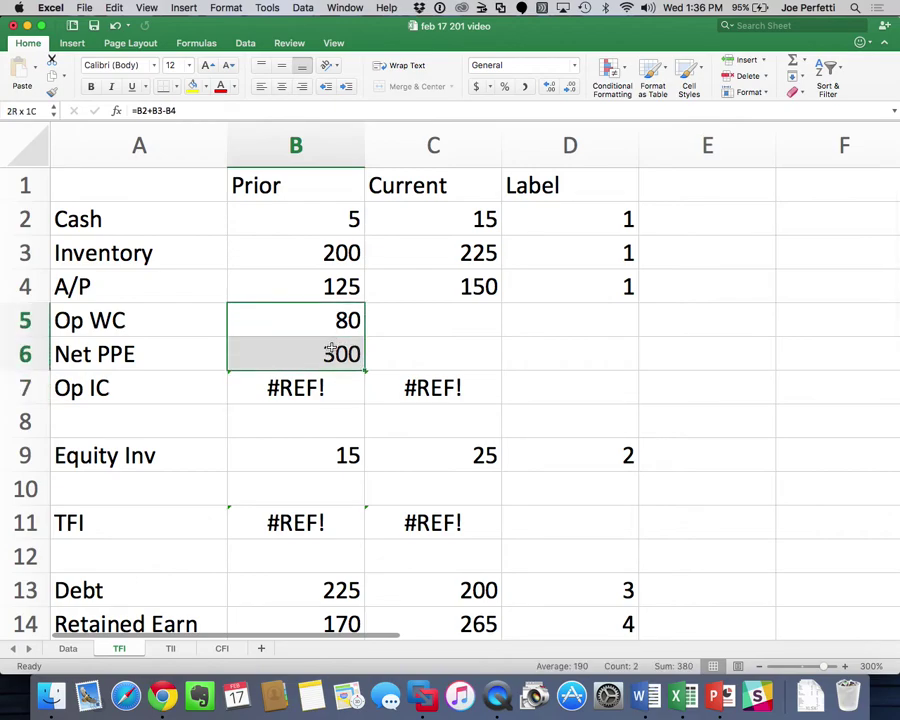
key("super+c")
left_click(446, 309)
key("super+v")
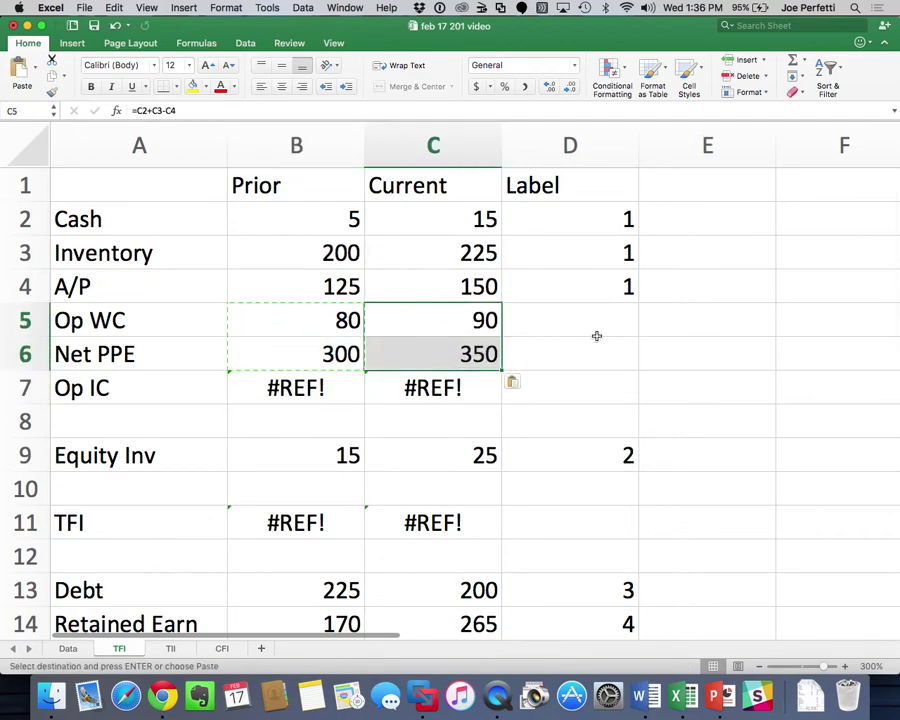
left_click(586, 344)
type("1")
key("Return")
Make Op IC equal Op WC plus Net PPE (380 prior, 440 current), then go back to CFI.
left_click(326, 384)
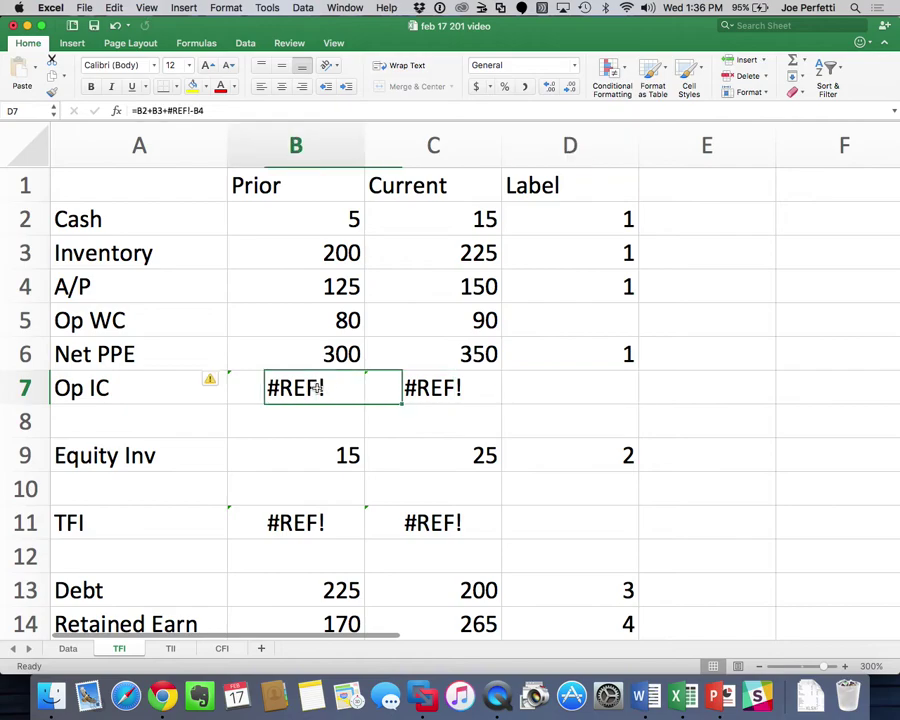
type("=")
key("Up")
key("Up")
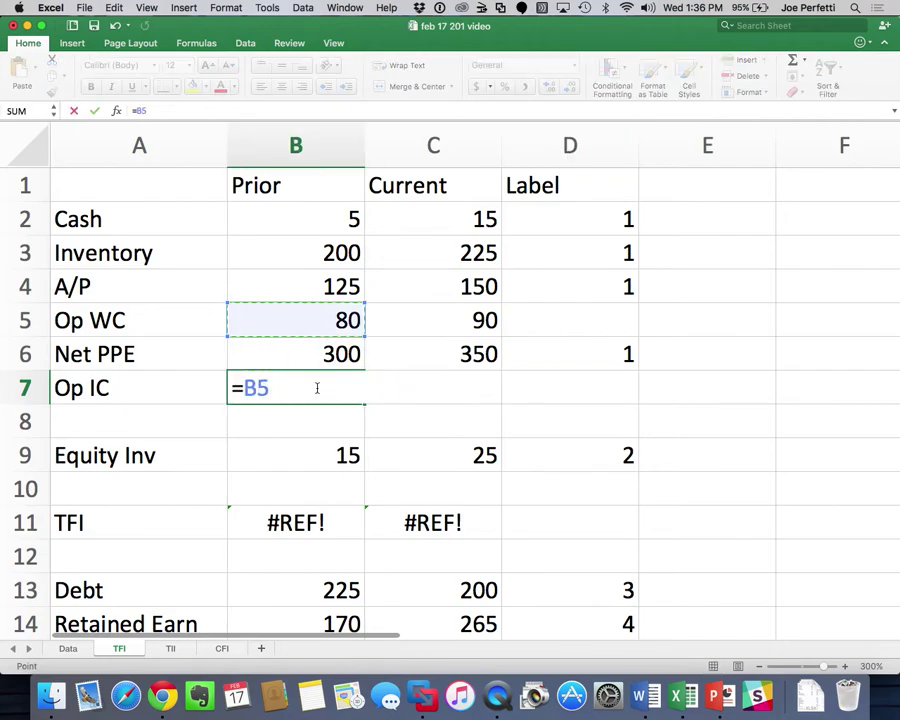
type("+")
key("Up")
key("Return")
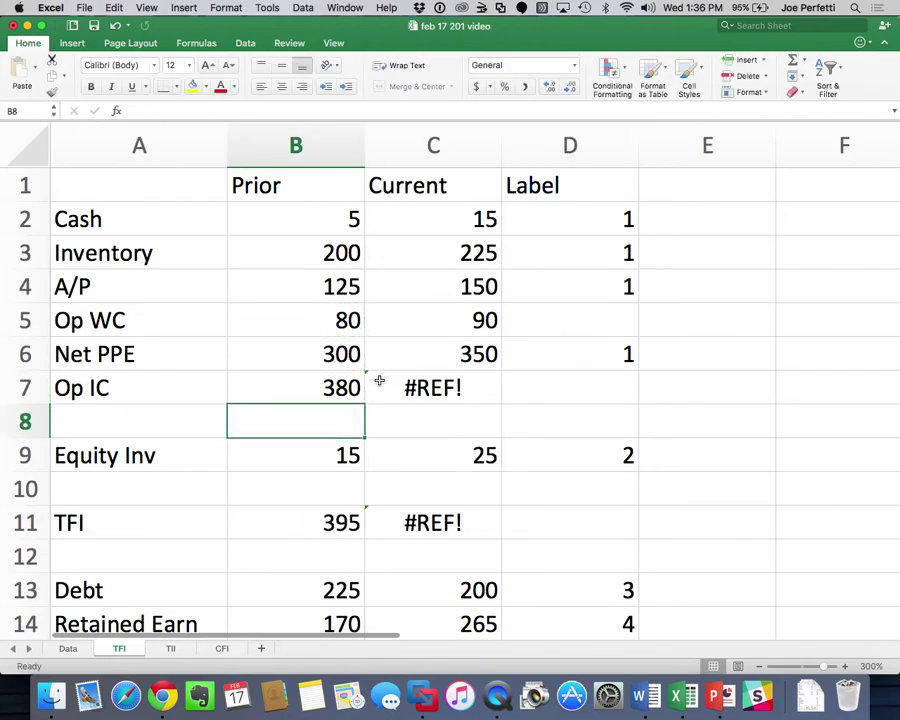
left_click(327, 392)
key("super+c")
left_click(393, 387)
key("super+v")
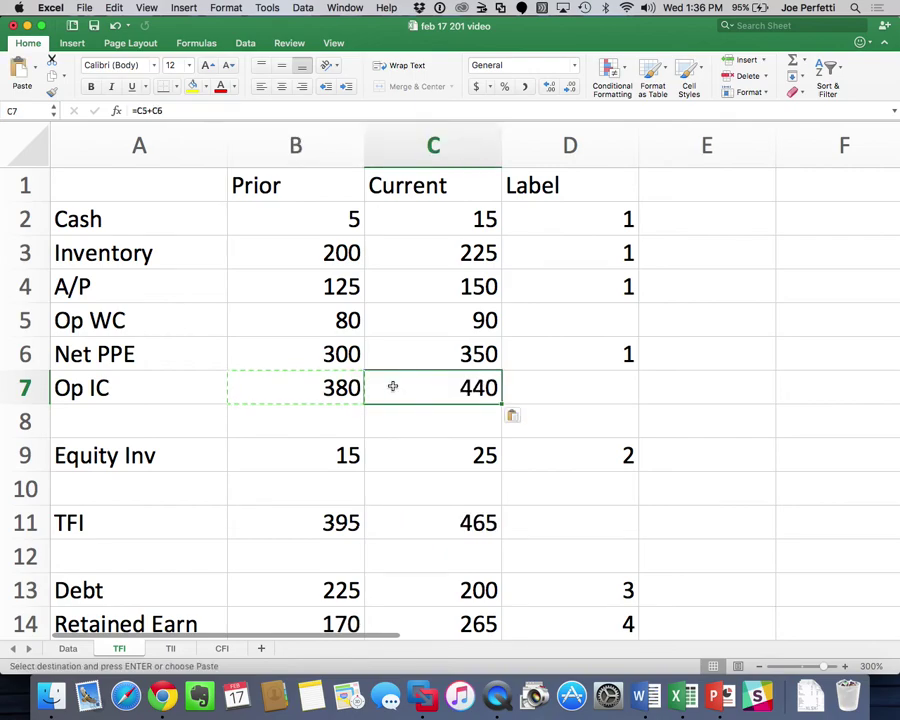
left_click(434, 470)
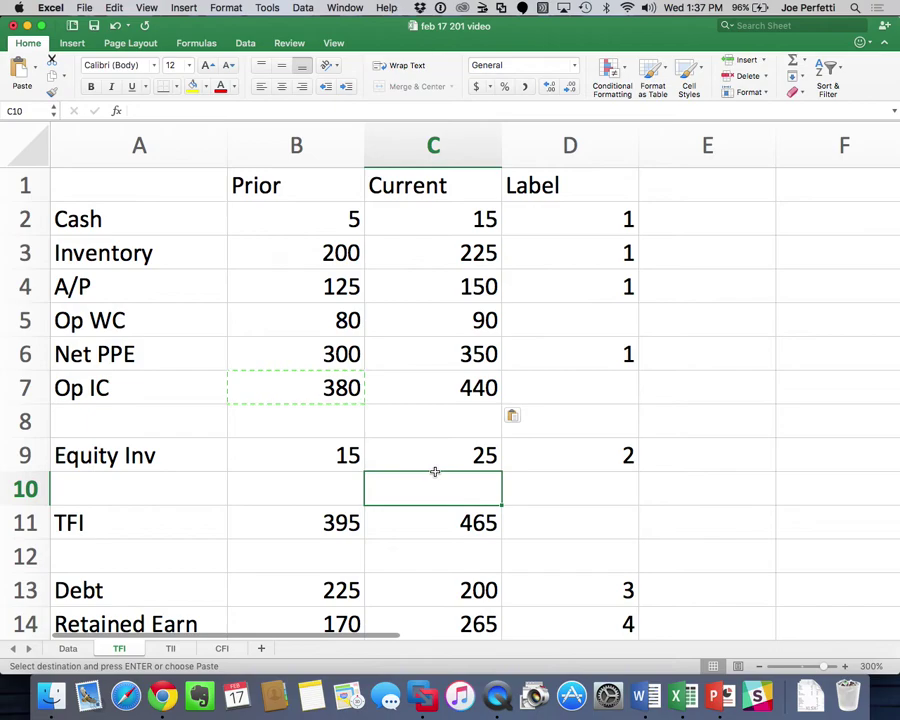
left_click(222, 648)
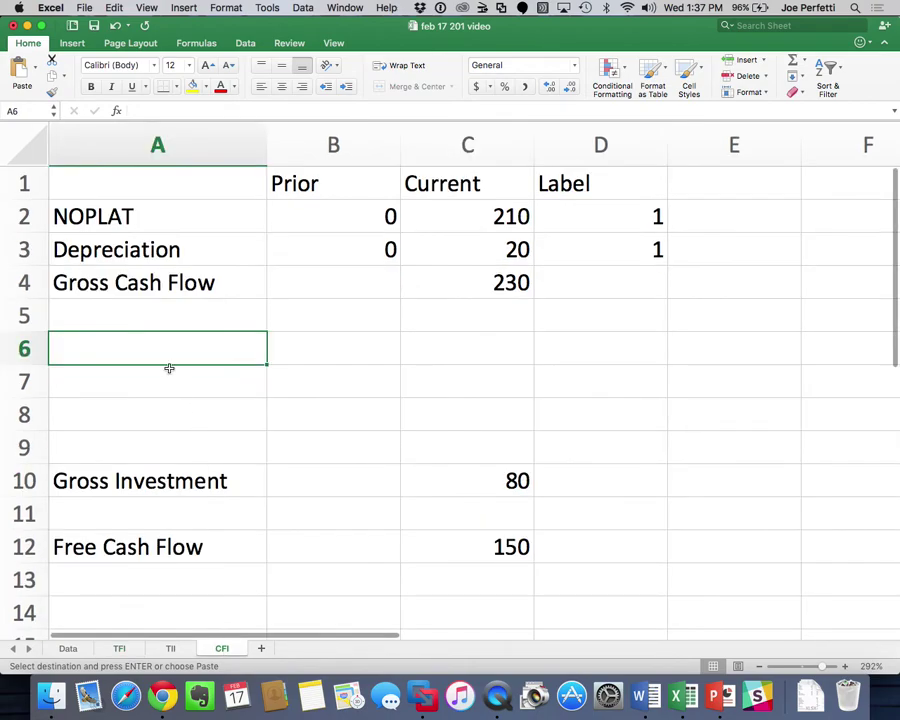
Enter the Chg in WC label and discard a first, incorrect working-capital formula.
type("Chg in")
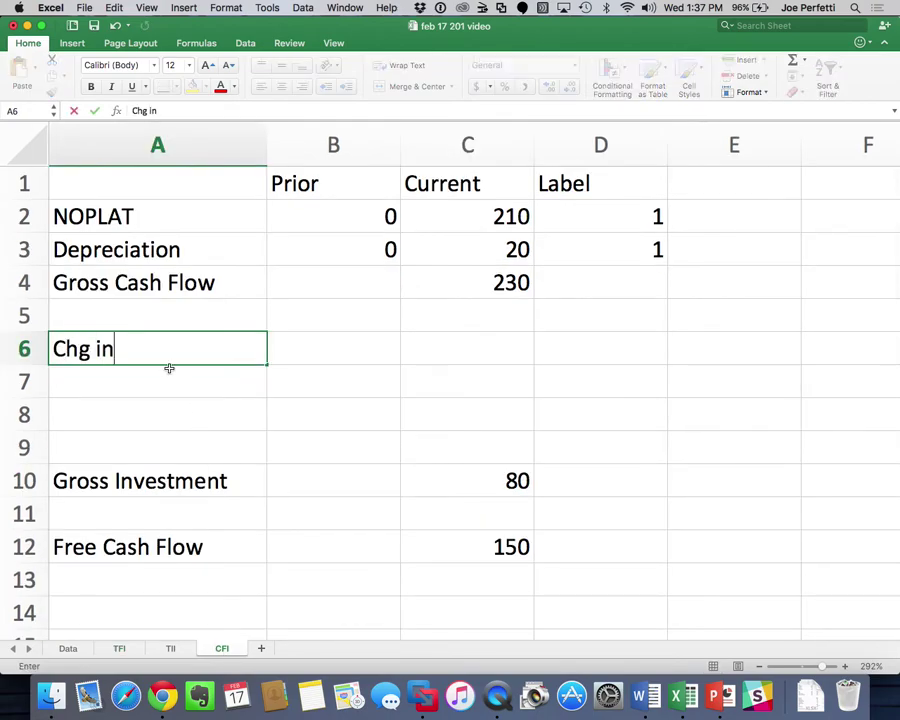
type(" WC")
key("Return")
key("Right")
key("Right")
key("Up")
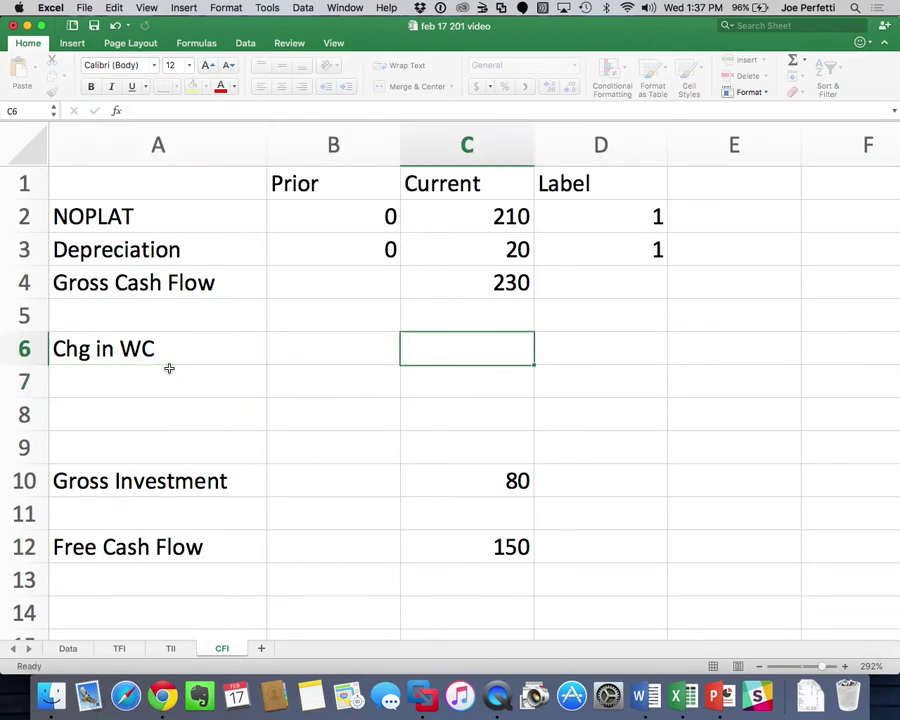
type("=")
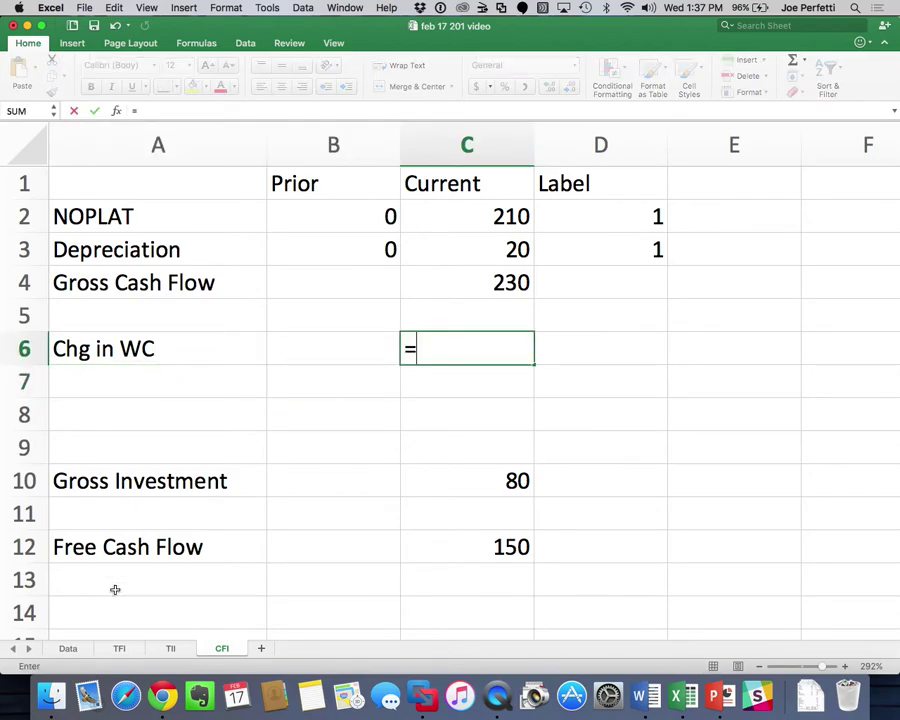
left_click(119, 649)
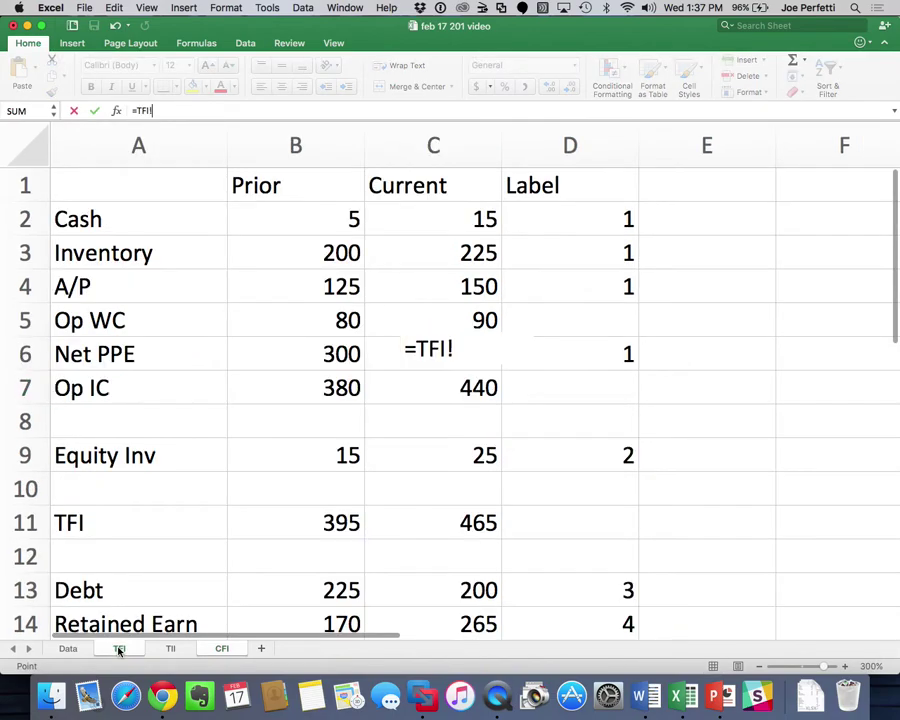
left_click(474, 285)
type("-")
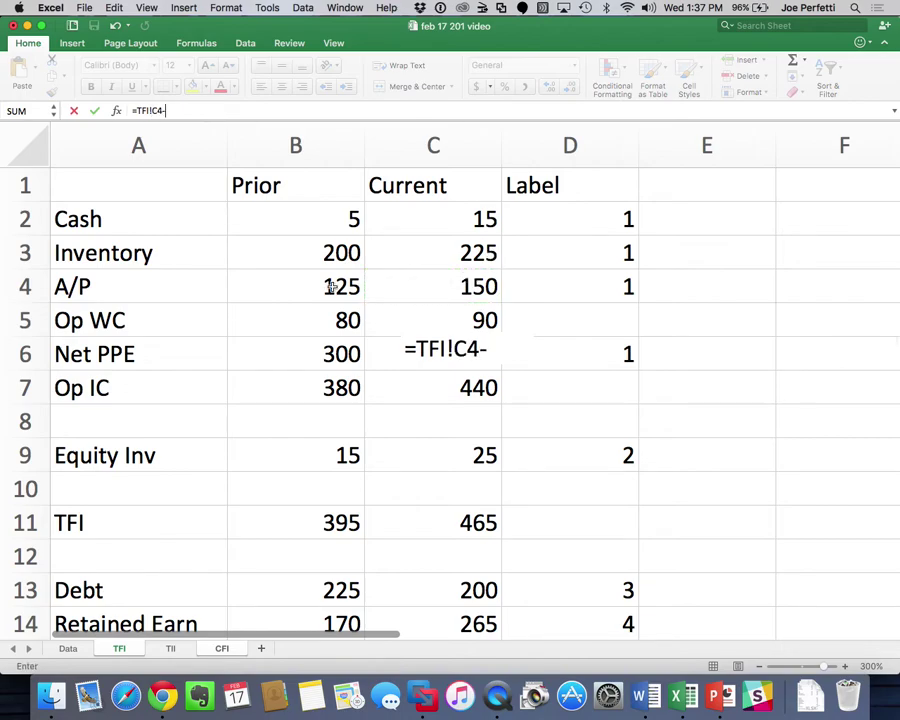
left_click(331, 287)
key("Escape")
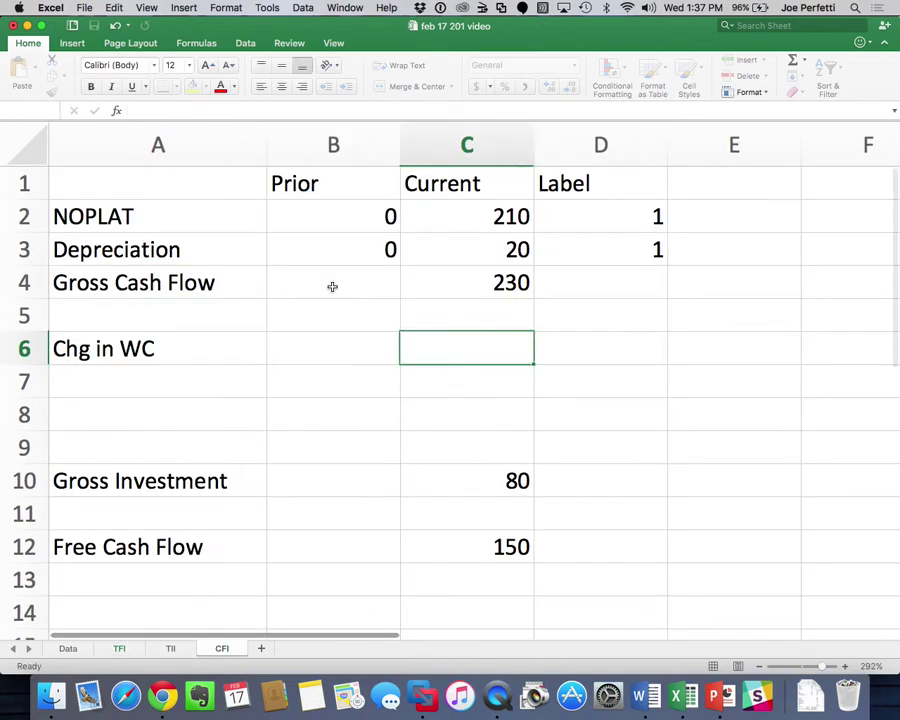
Set Chg in WC to current minus prior TFI Op WC (90 − 80 = 10).
type("=")
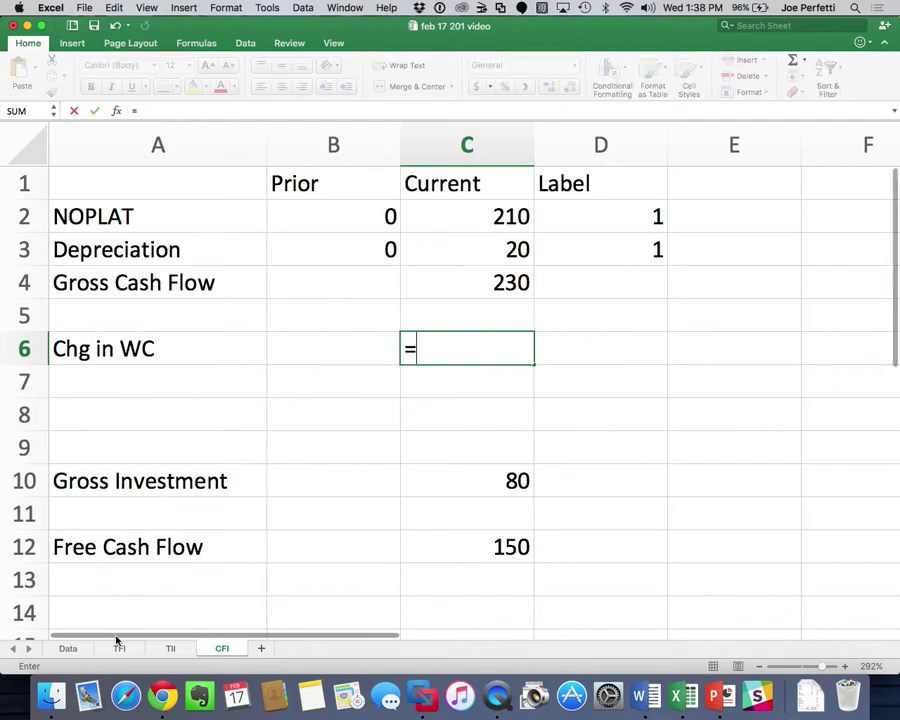
left_click(119, 648)
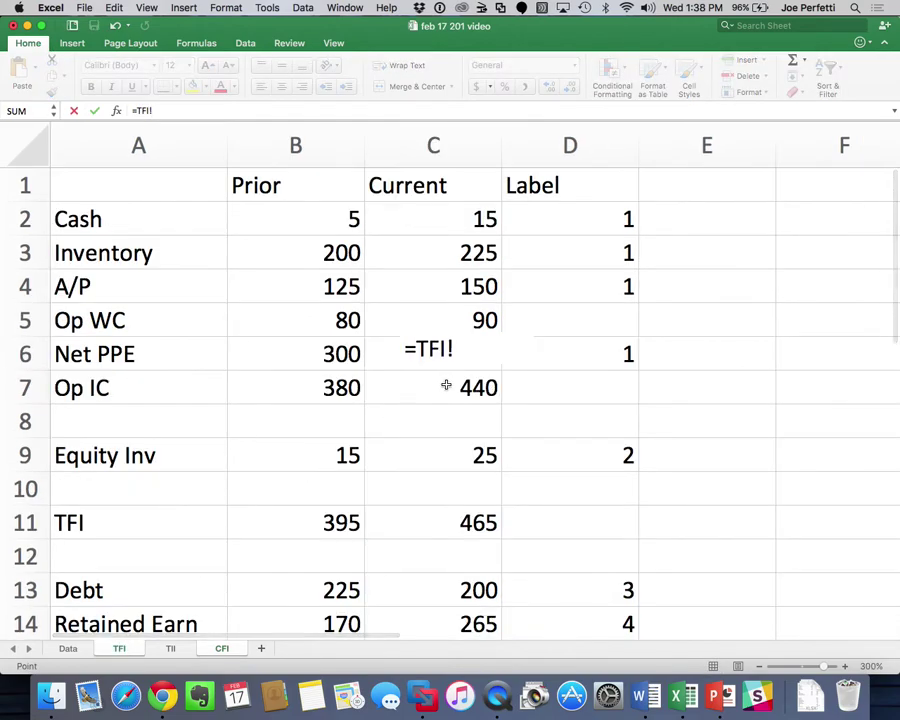
left_click(482, 318)
type("-")
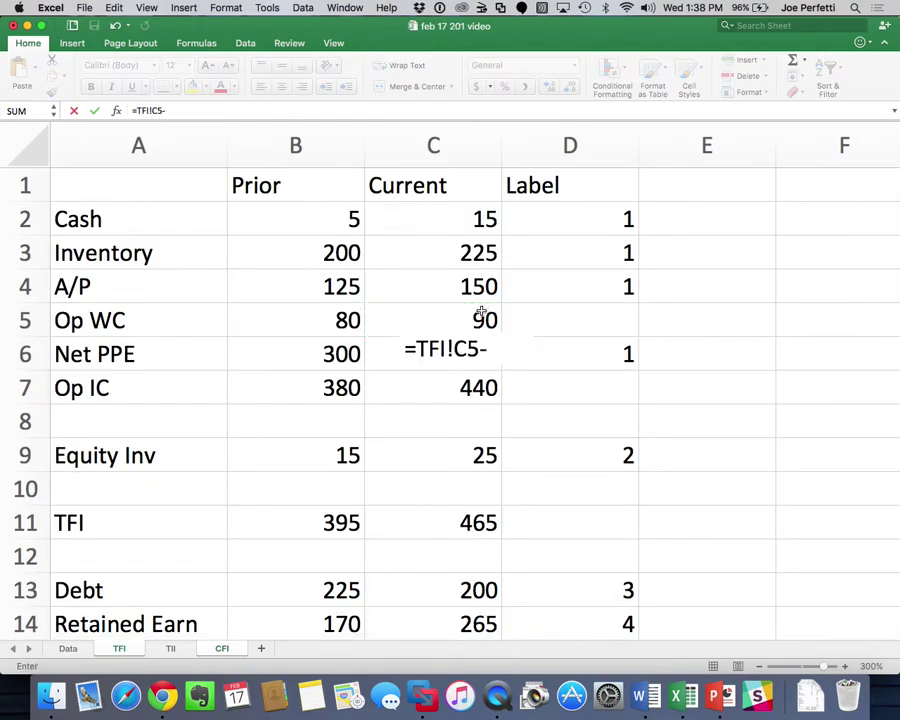
left_click(357, 313)
key("Return")
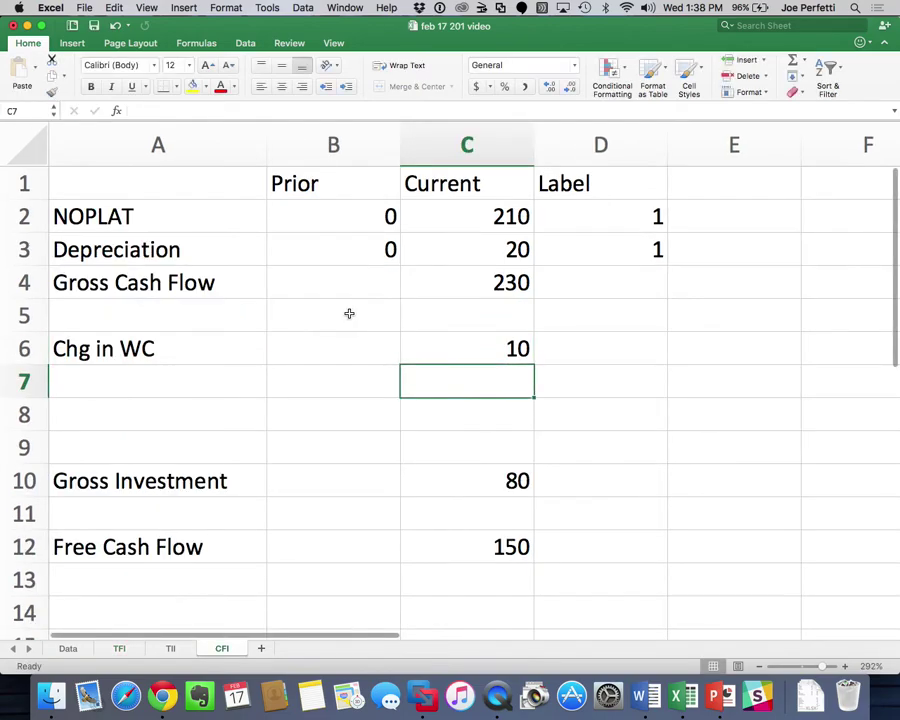
Add a Capex row equal to TFI Net PPE change (350 − 300) plus Depreciation 20, giving 70.
left_click(92, 382)
type("Capex")
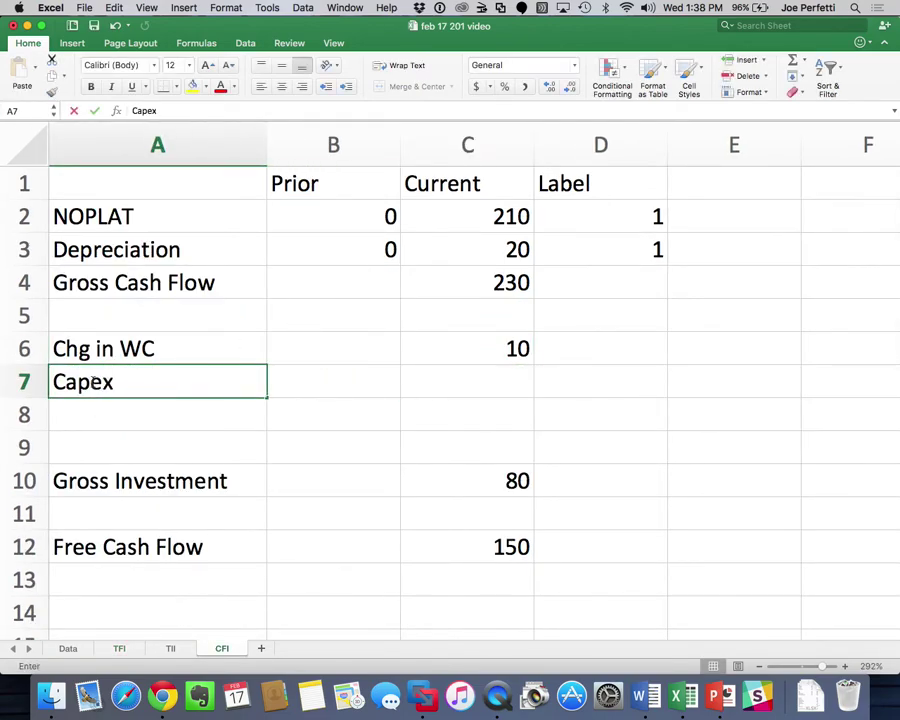
key("Return")
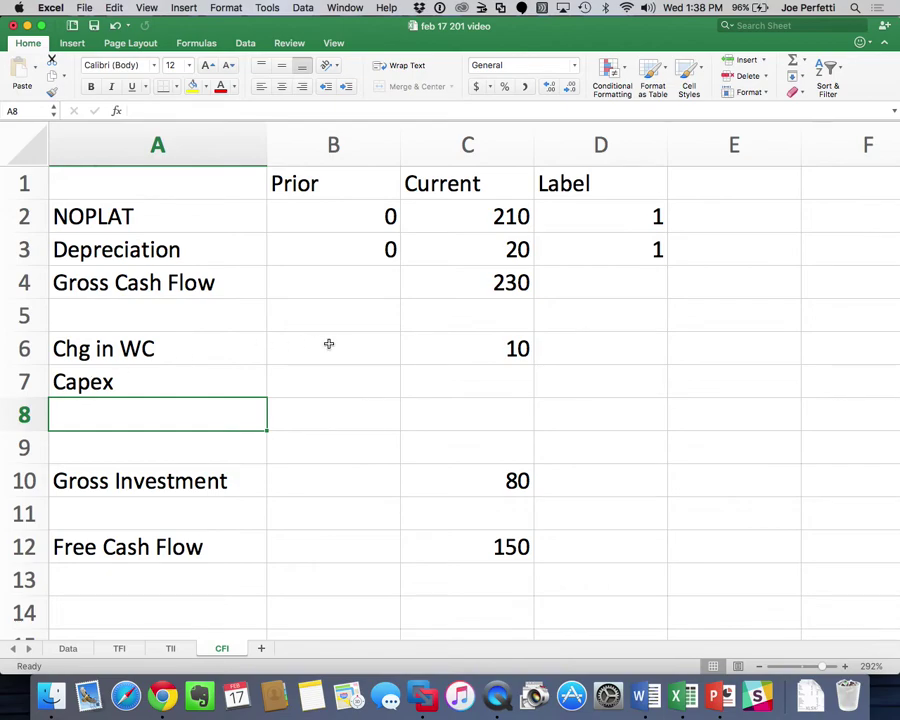
left_click(513, 391)
type("=")
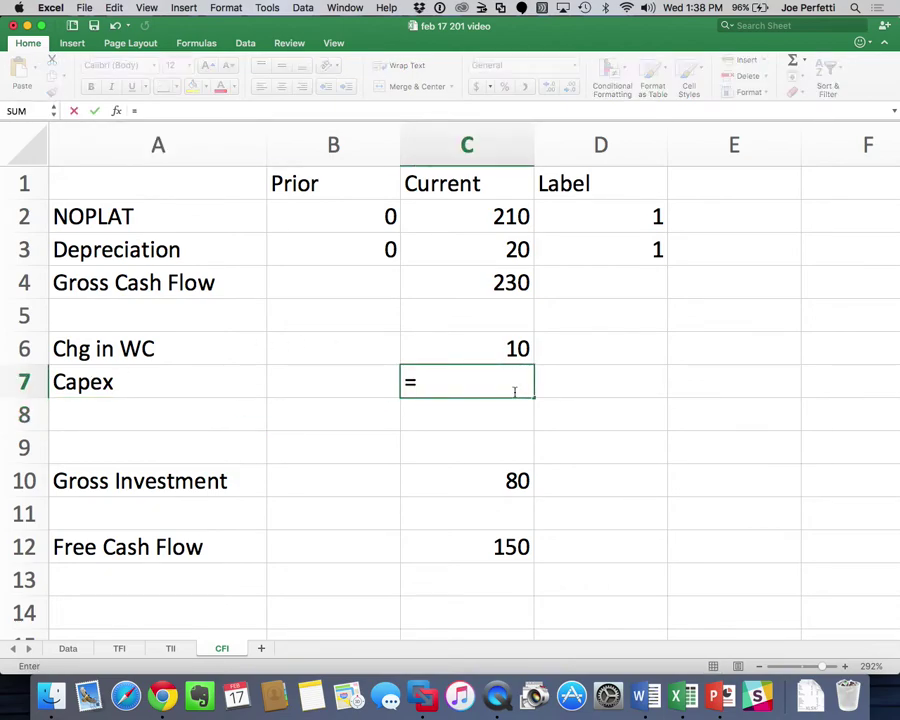
left_click(119, 648)
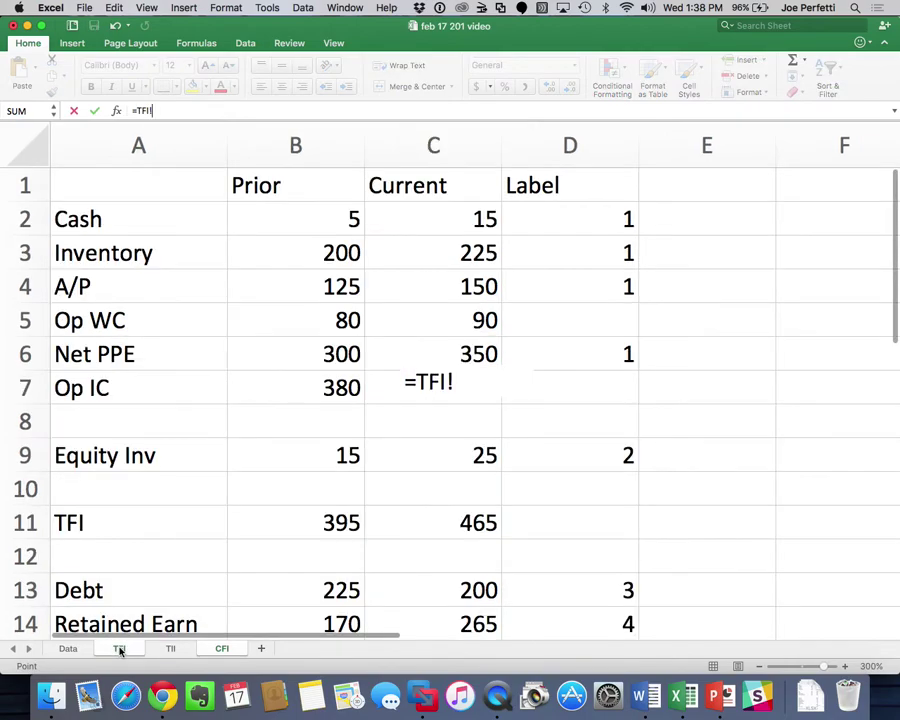
left_click(468, 354)
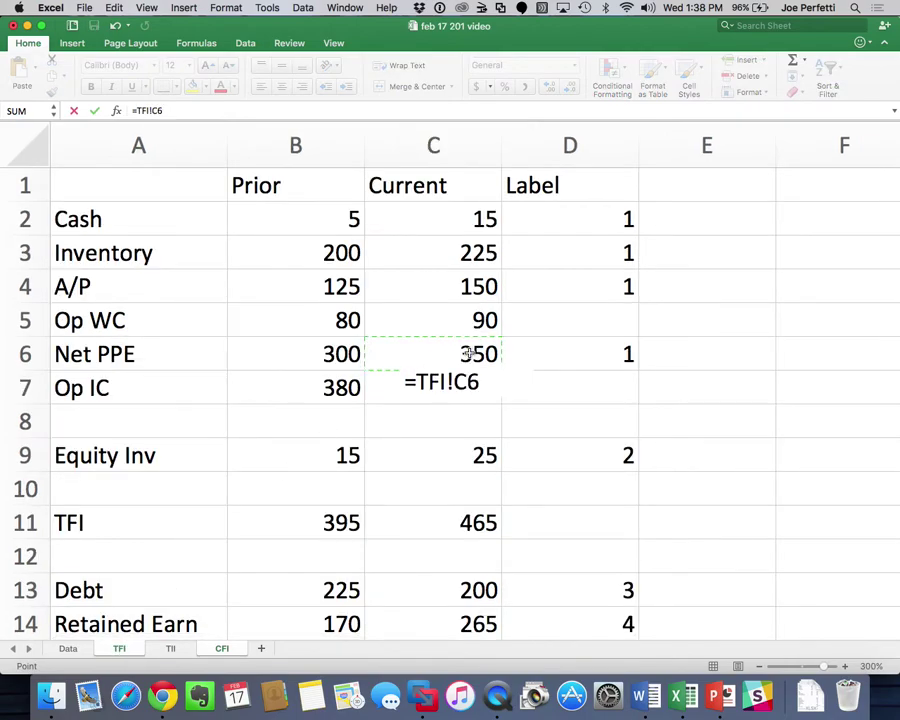
type("-")
left_click(337, 355)
type("+")
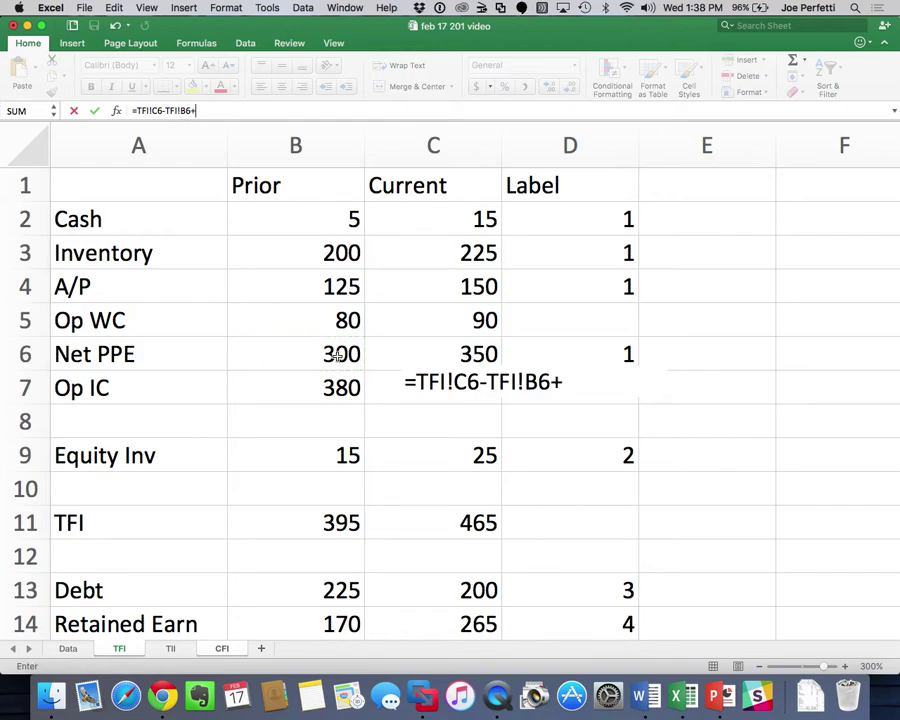
left_click(224, 649)
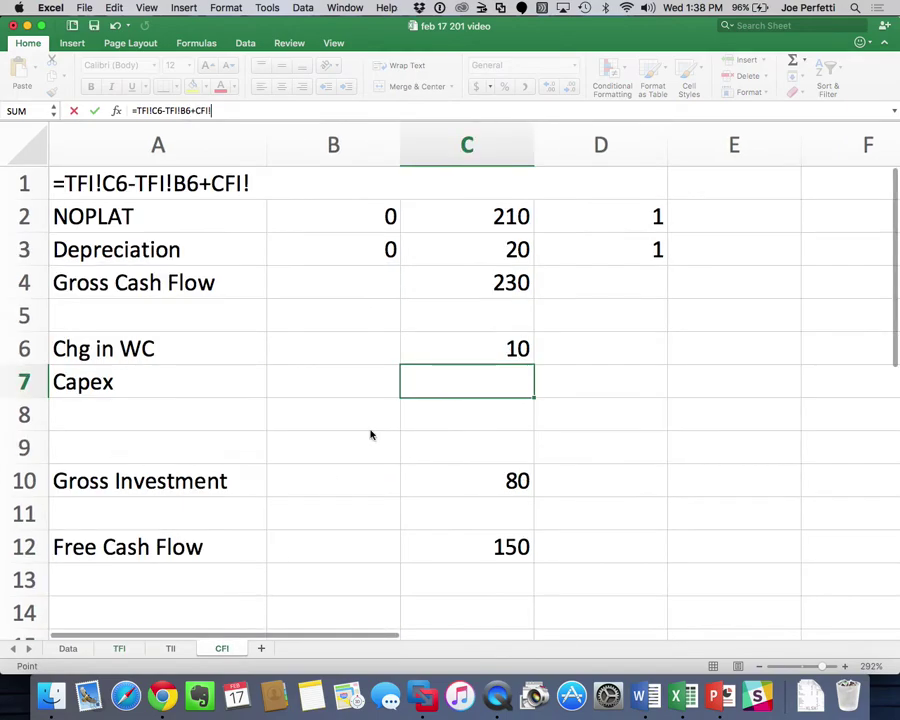
left_click(517, 253)
key("Return")
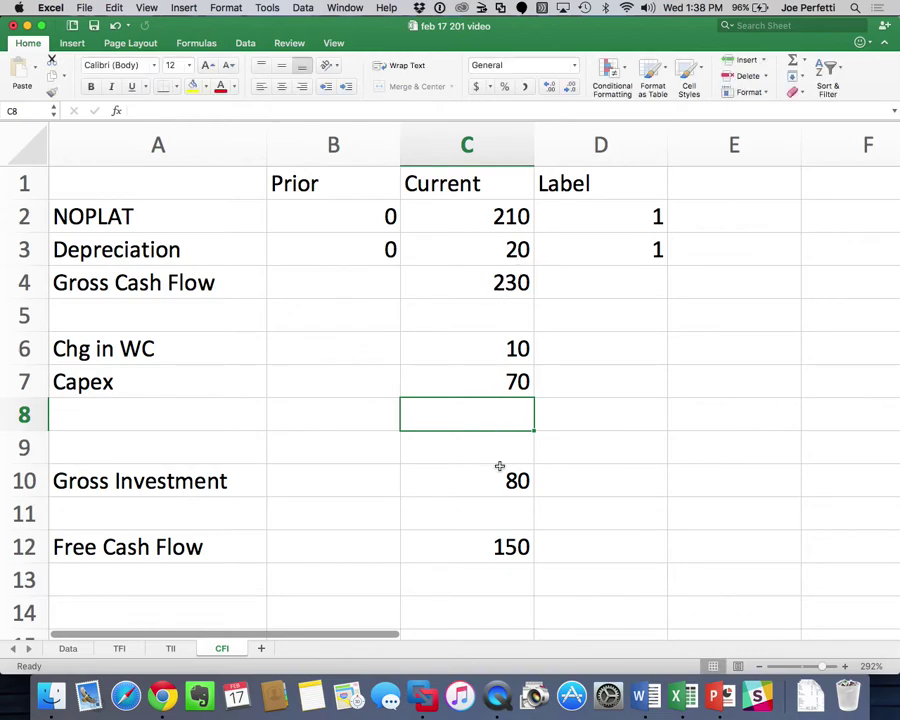
Delete blank rows 8 and 9 so Gross Investment (80) sits under Capex.
left_click(33, 419)
left_click_drag(33, 419, 28, 442)
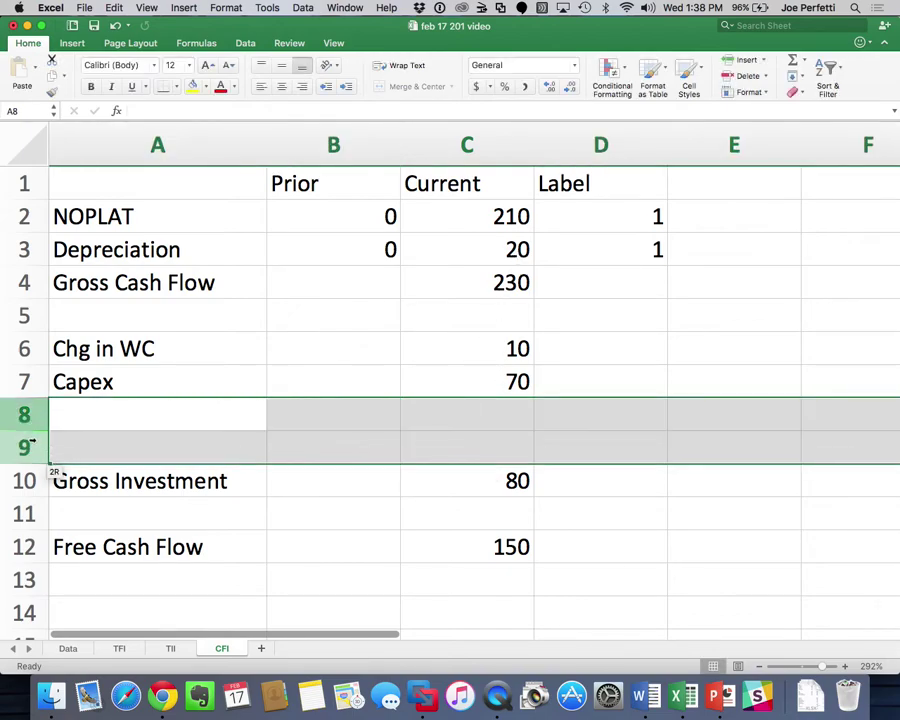
right_click(28, 444)
left_click(62, 522)
left_click(520, 416)
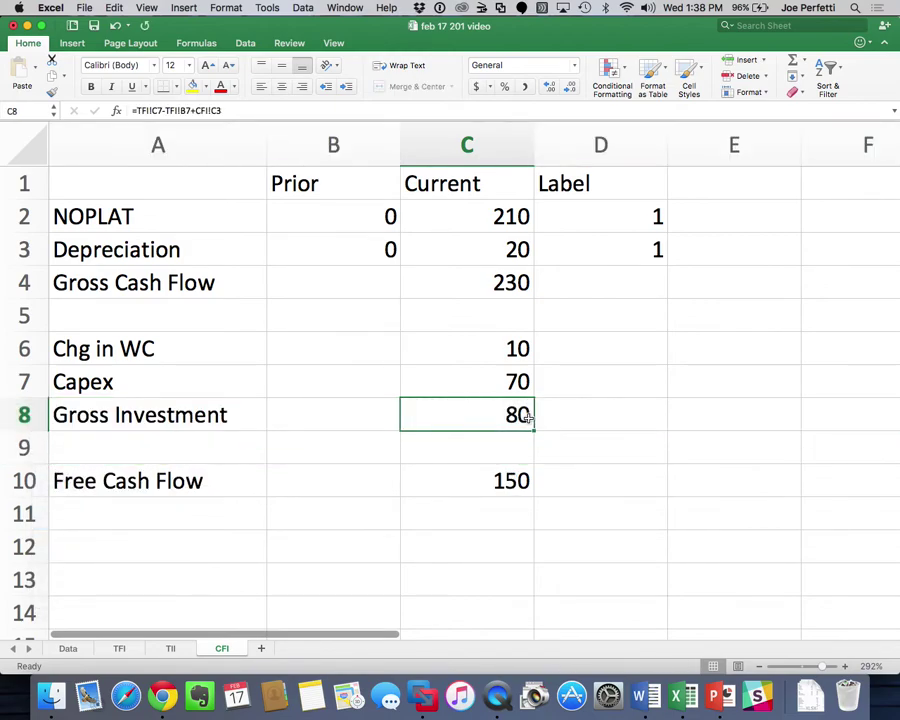
Add notes 'Start Net PPE + Capex - Depr = End Net PPE' and 'Capex = End Net PPE - Start Net PPE + Depr'.
left_click(628, 353)
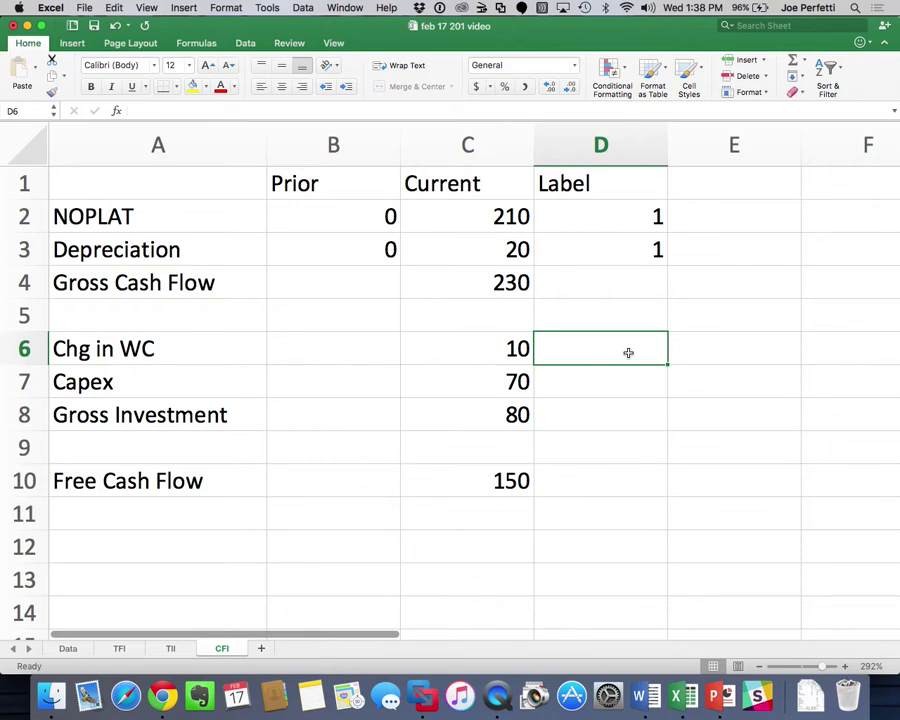
type("Star")
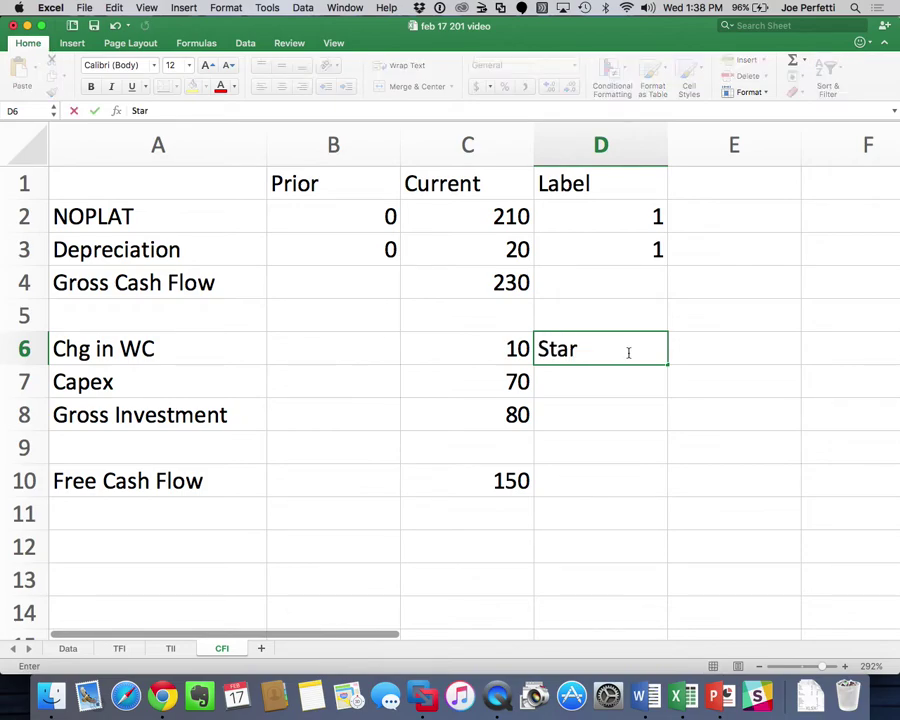
type("t Net")
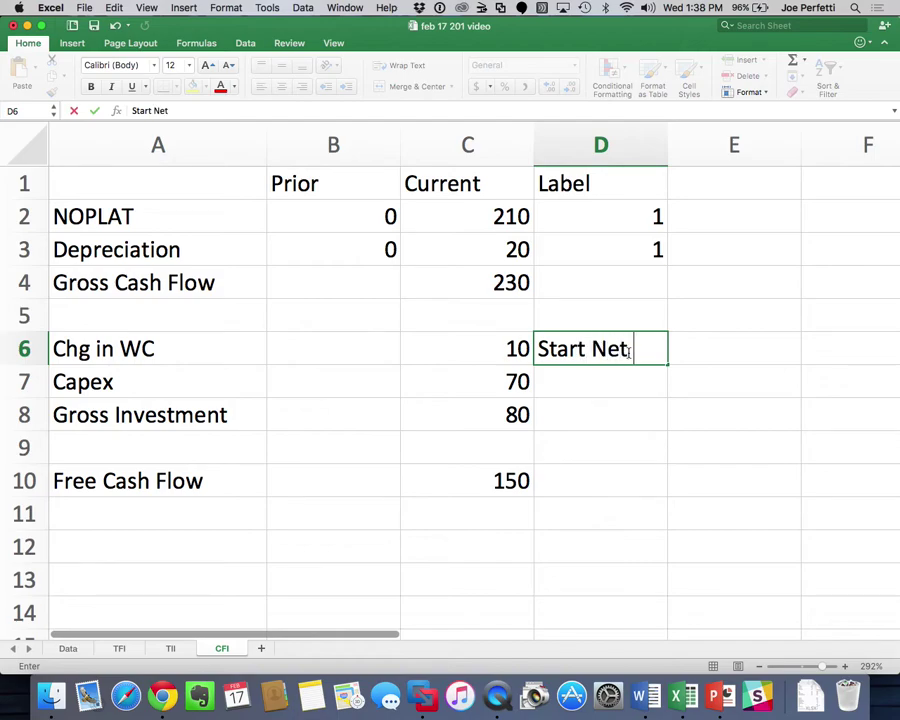
type(" PPE +")
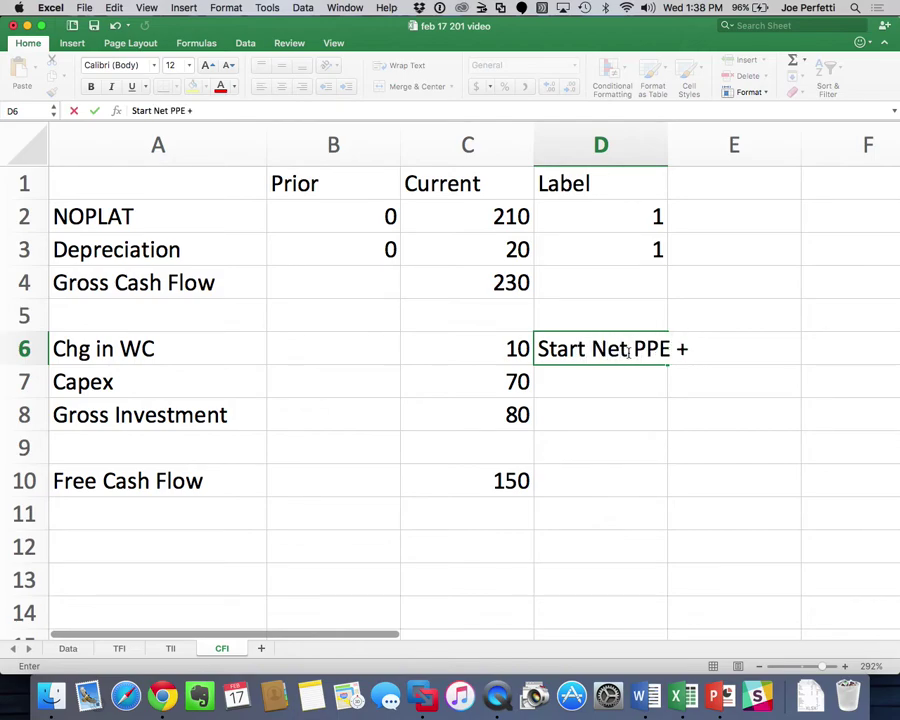
type(" Capex -")
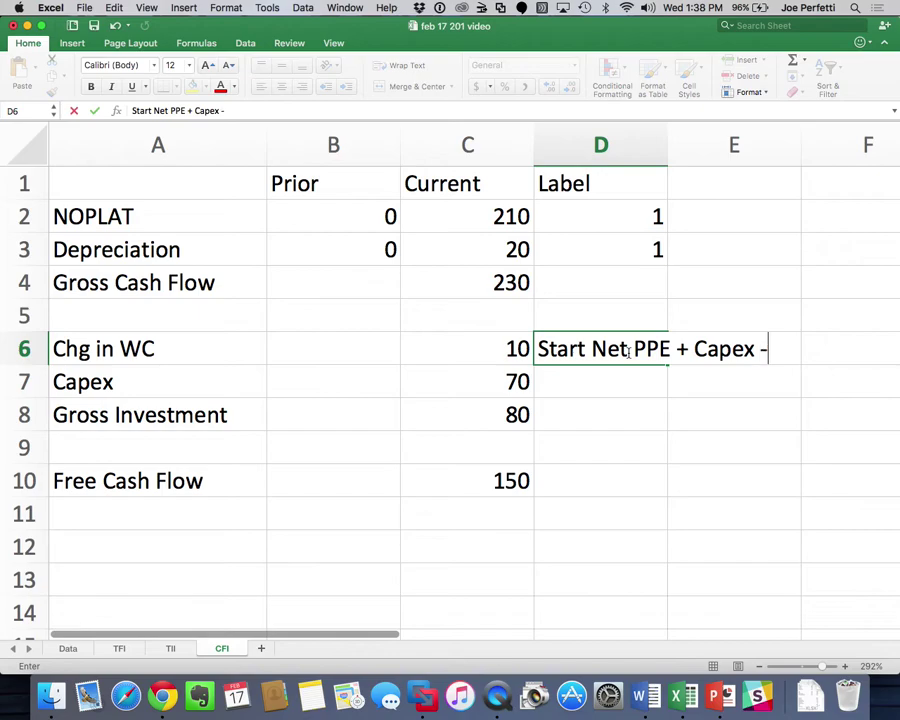
type(" Depr ")
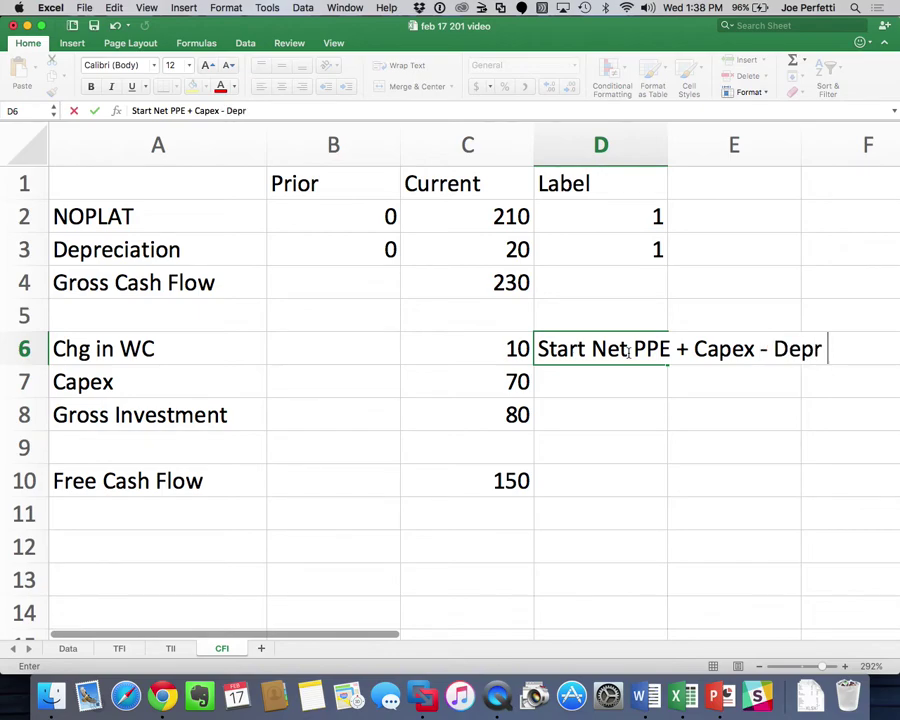
type("= End Net PPE")
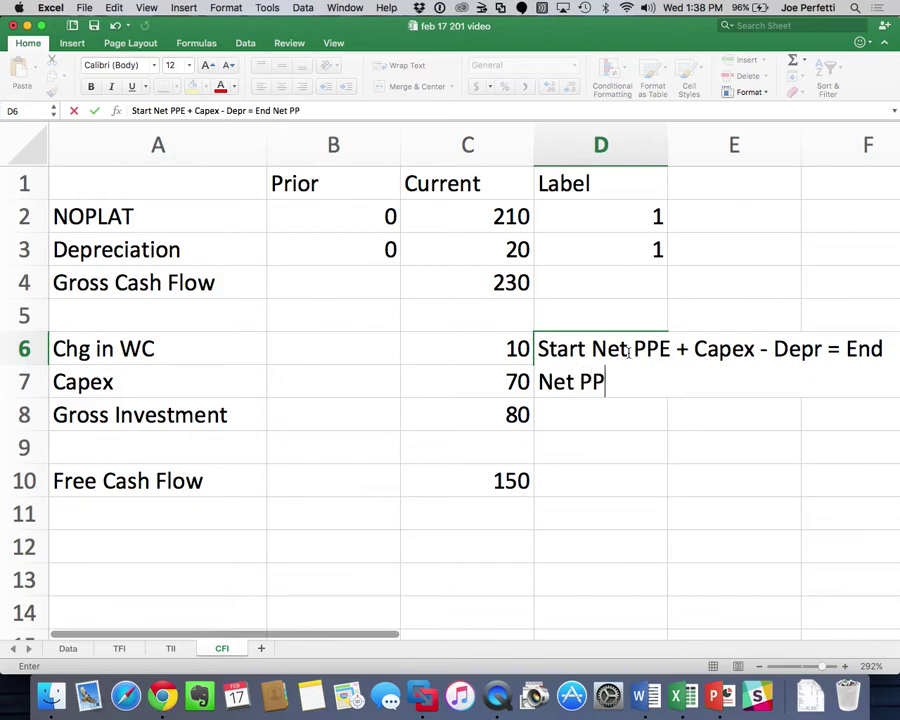
key("Return")
scroll(628, 350, "right", 5)
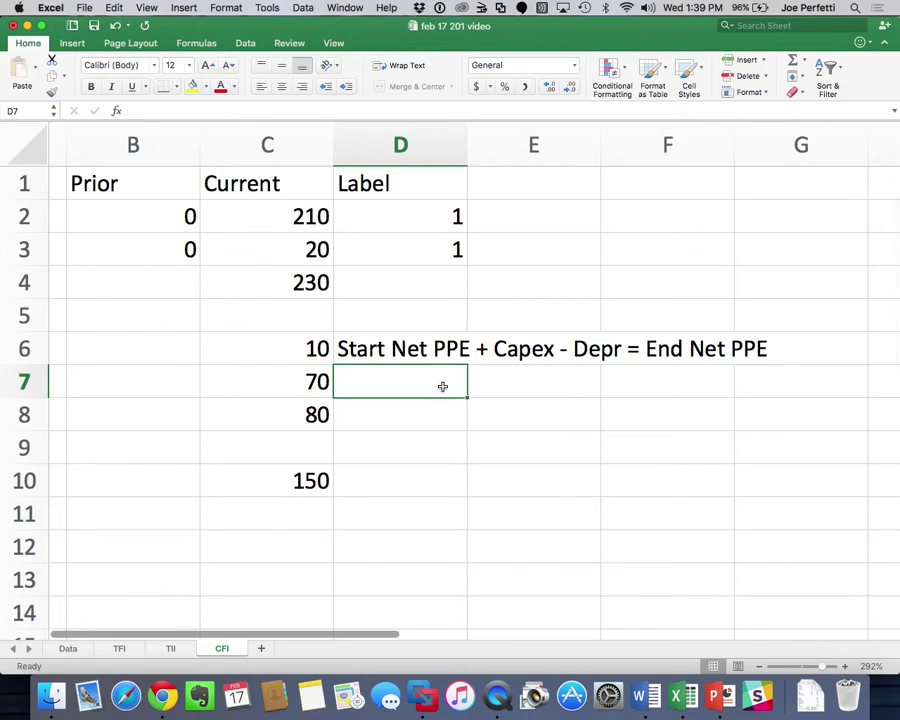
type("Capex")
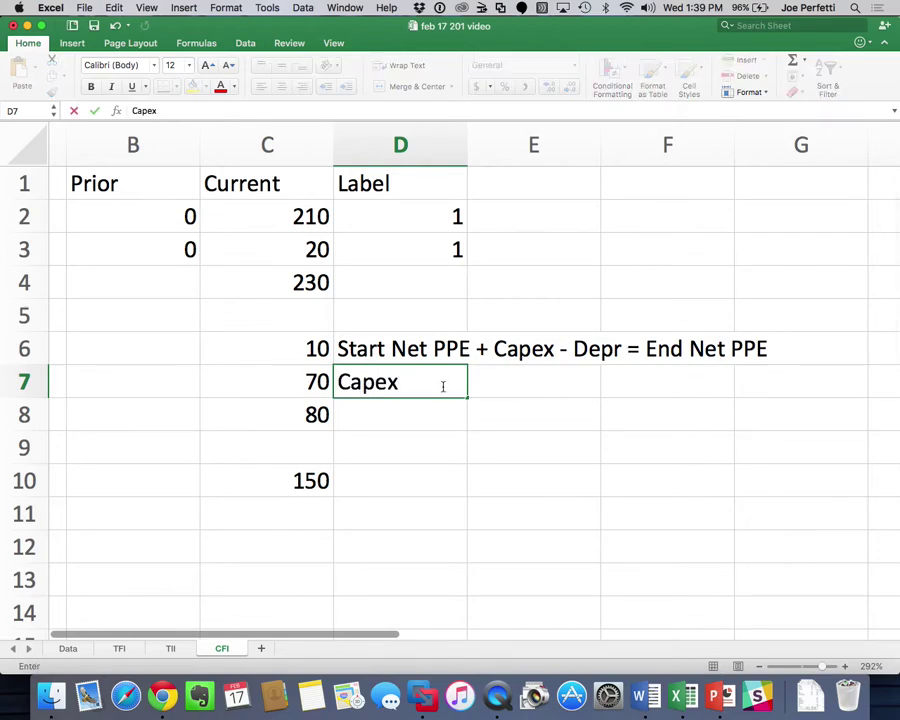
type(" = End Net PPE - ")
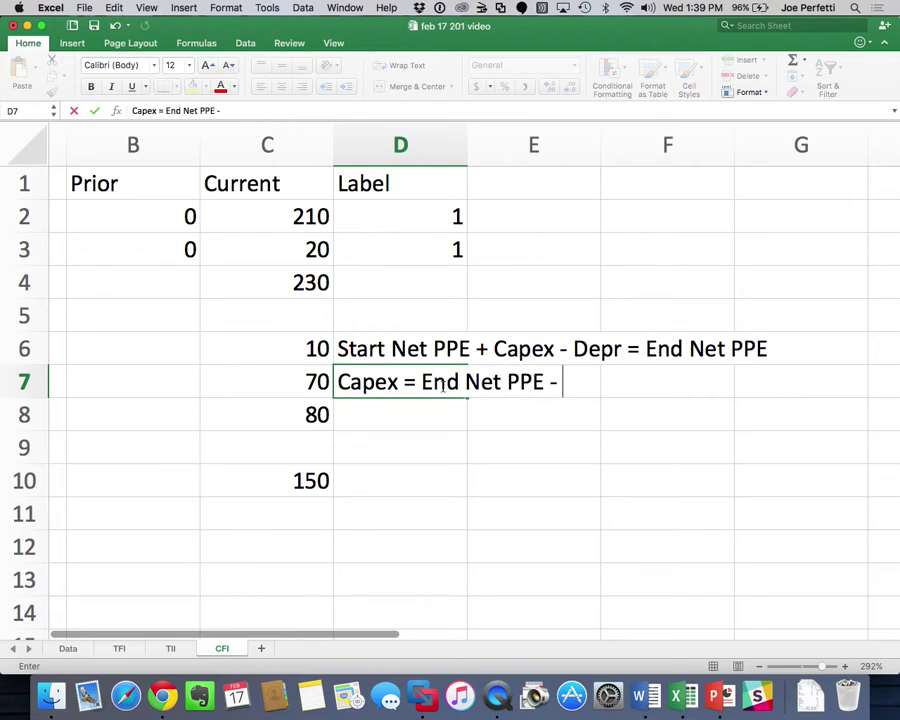
type("Start Net")
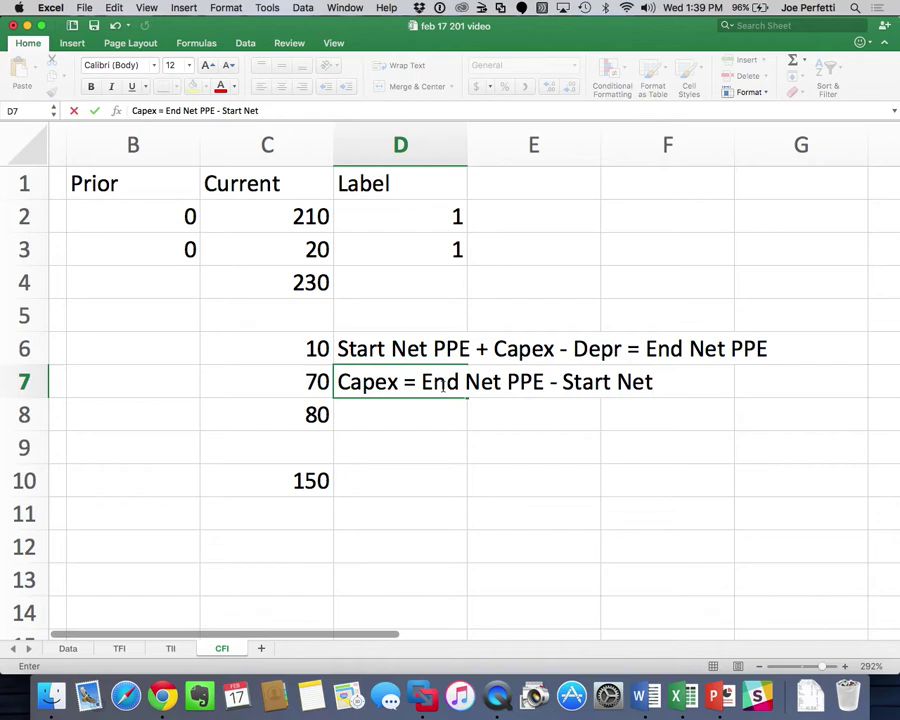
type(" PPE +")
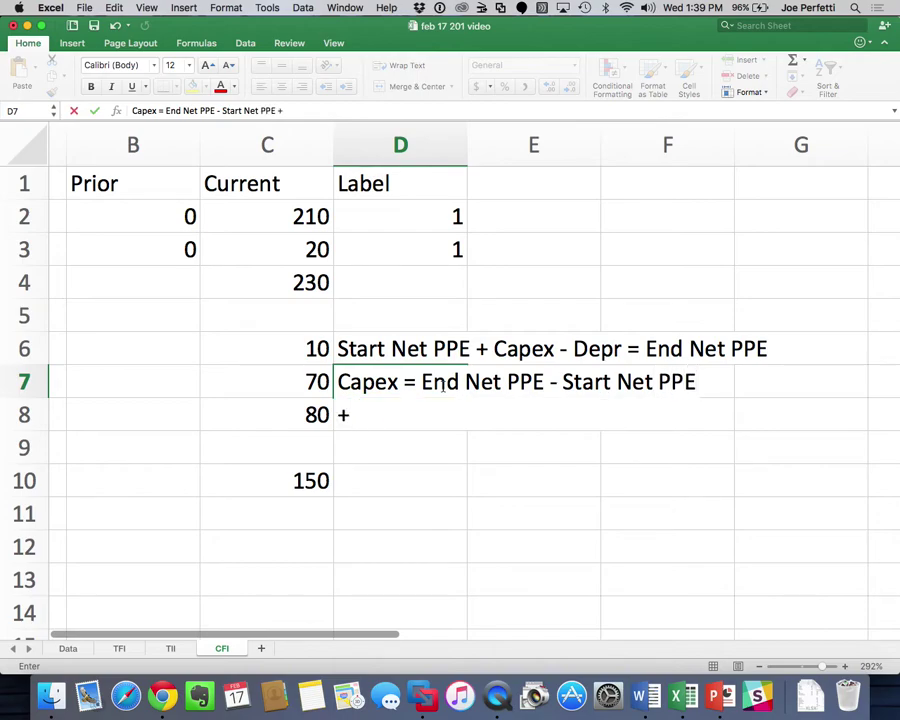
type(" Depr")
key("Return")
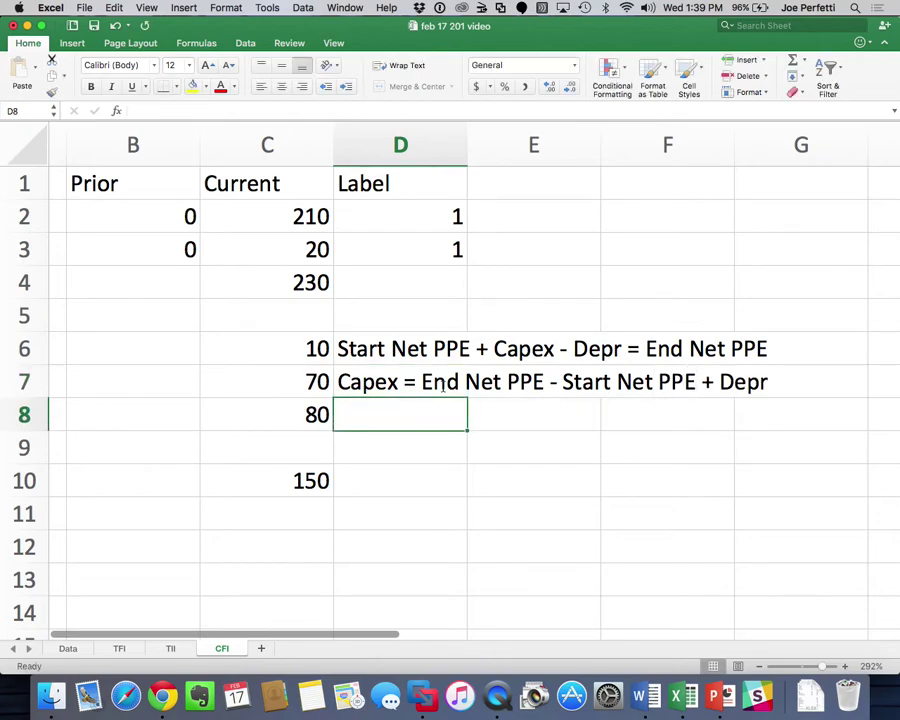
scroll(443, 388, "left", 3)
Review the Capex and Gross Investment formulas on the CFI sheet.
left_click(399, 377)
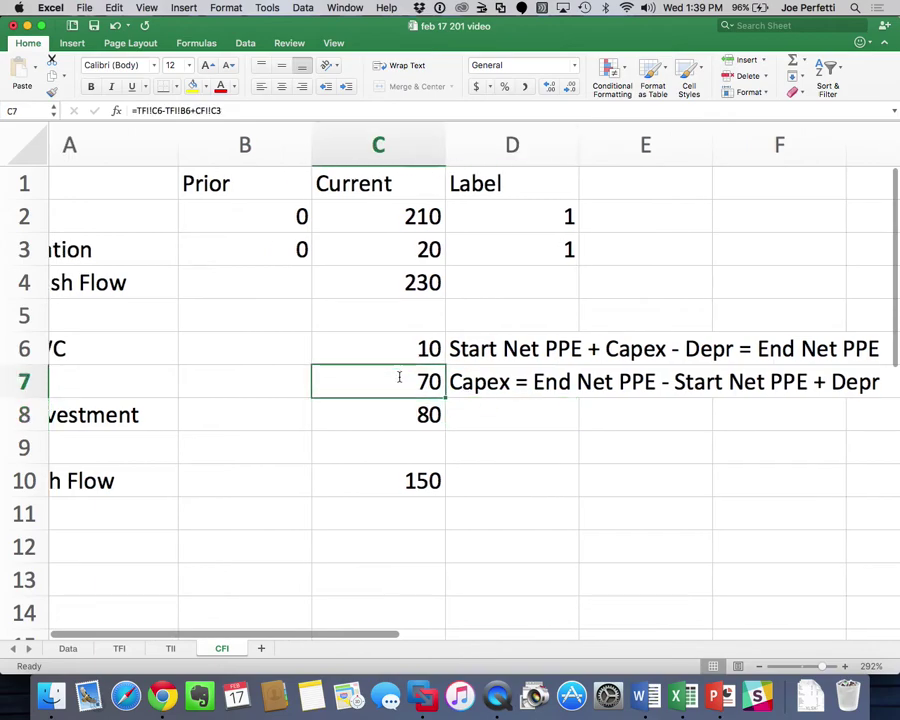
scroll(399, 377, "left", 1)
left_click(432, 414)
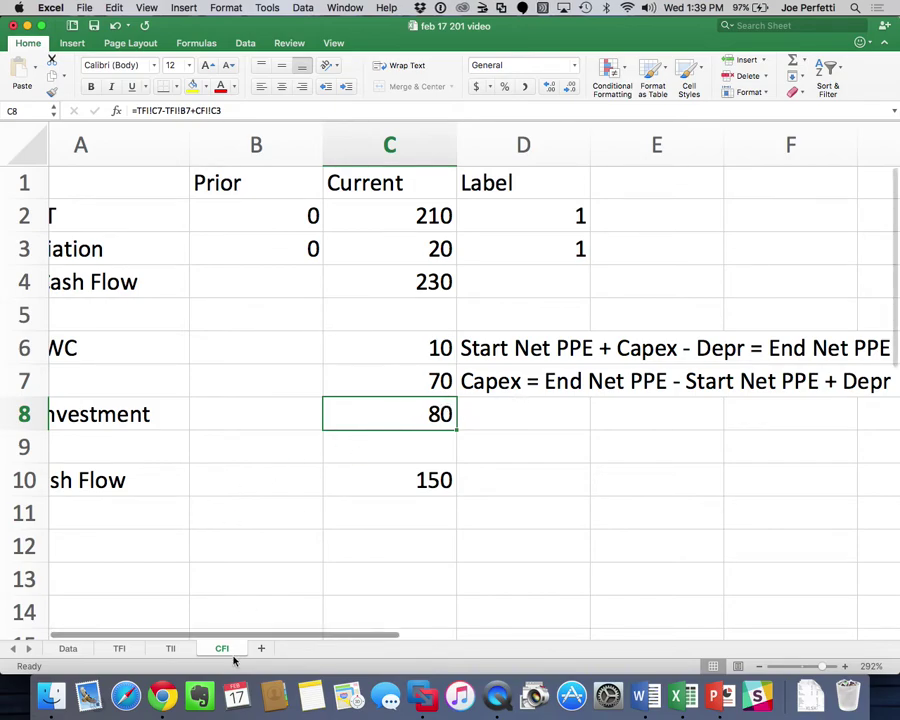
scroll(323, 556, "left", 3)
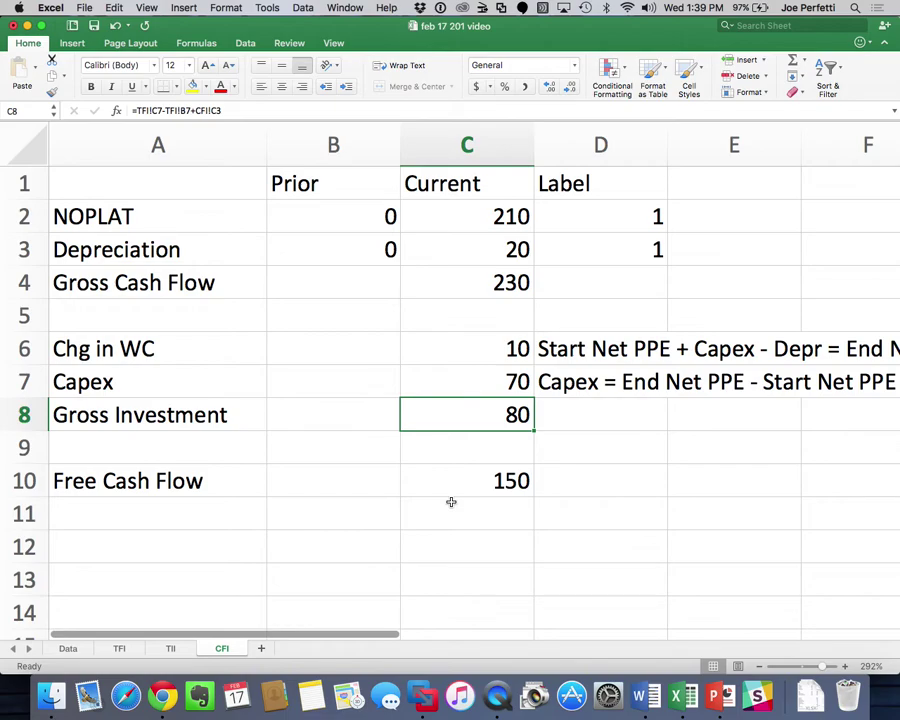
scroll(451, 502, "down", 3)
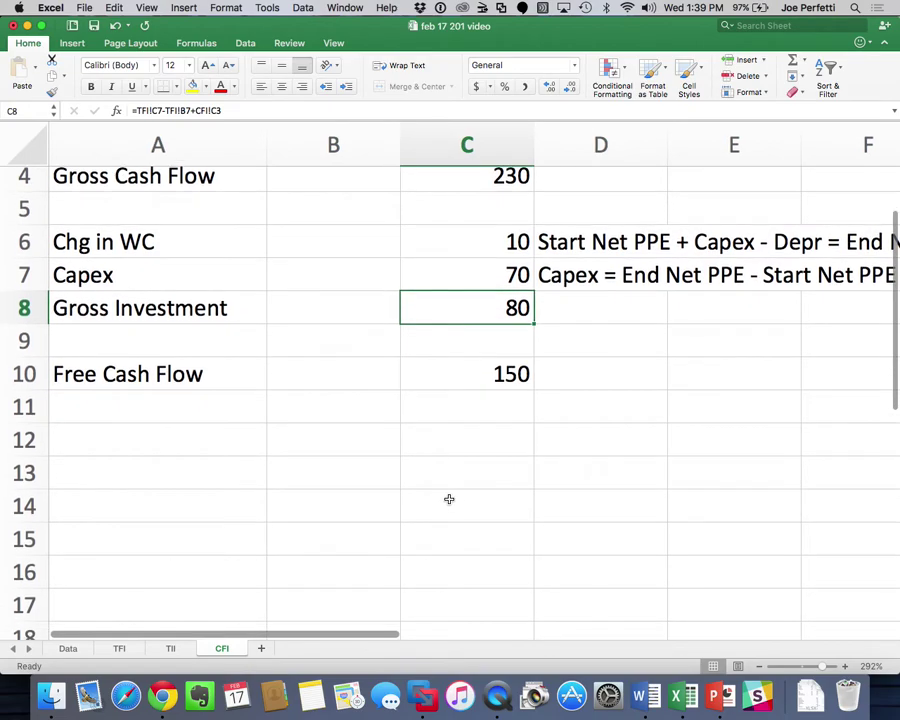
left_click(128, 447)
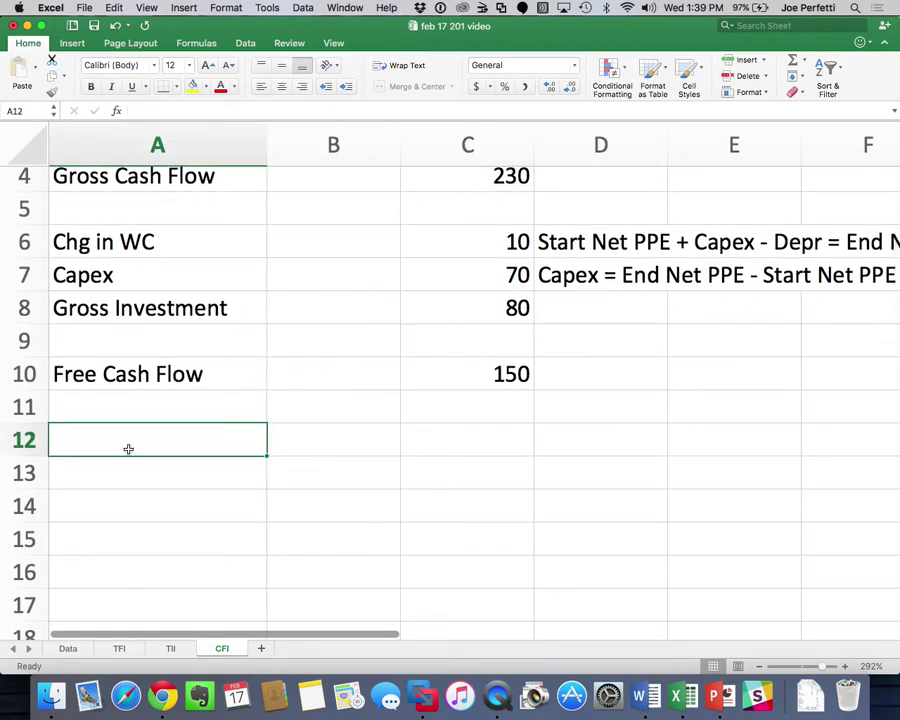
left_click(607, 374)
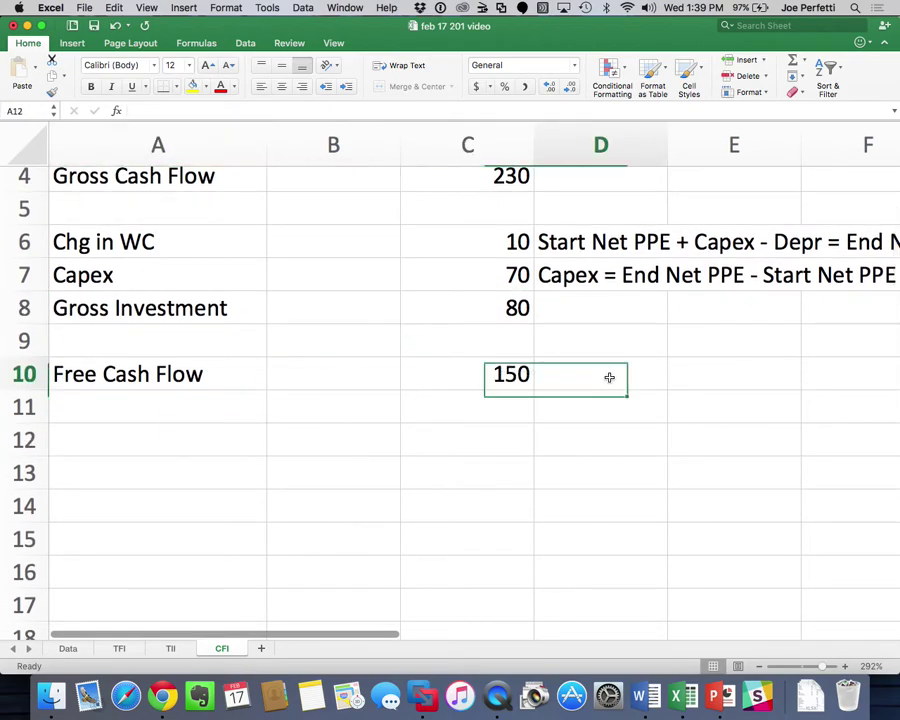
Type the note 'Chg in IC + Depr' in D8 beside Gross Investment.
left_click(622, 311)
type("Ch")
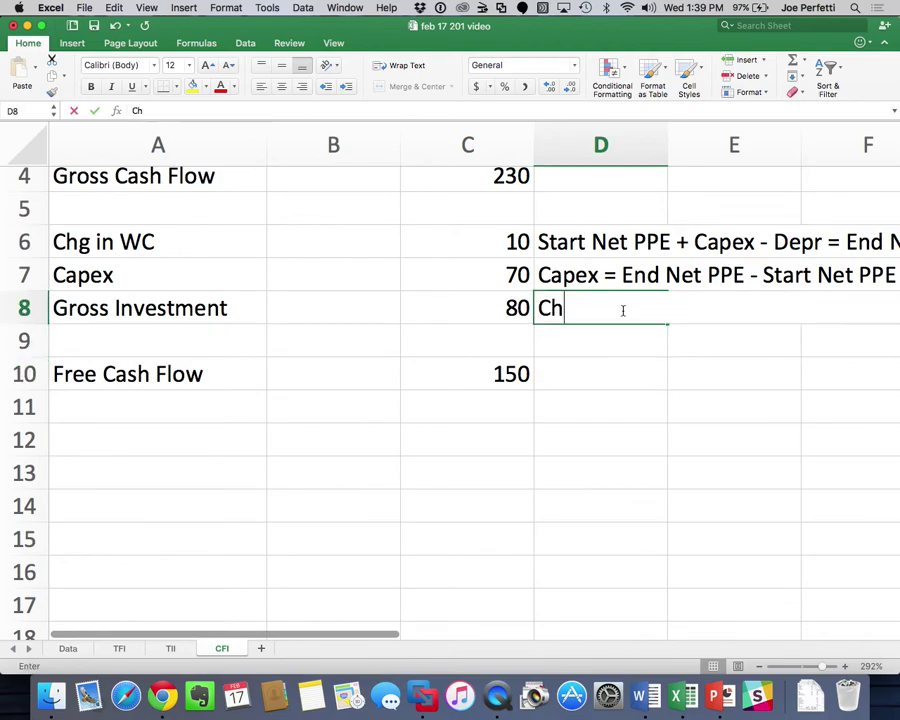
type("g in Ne")
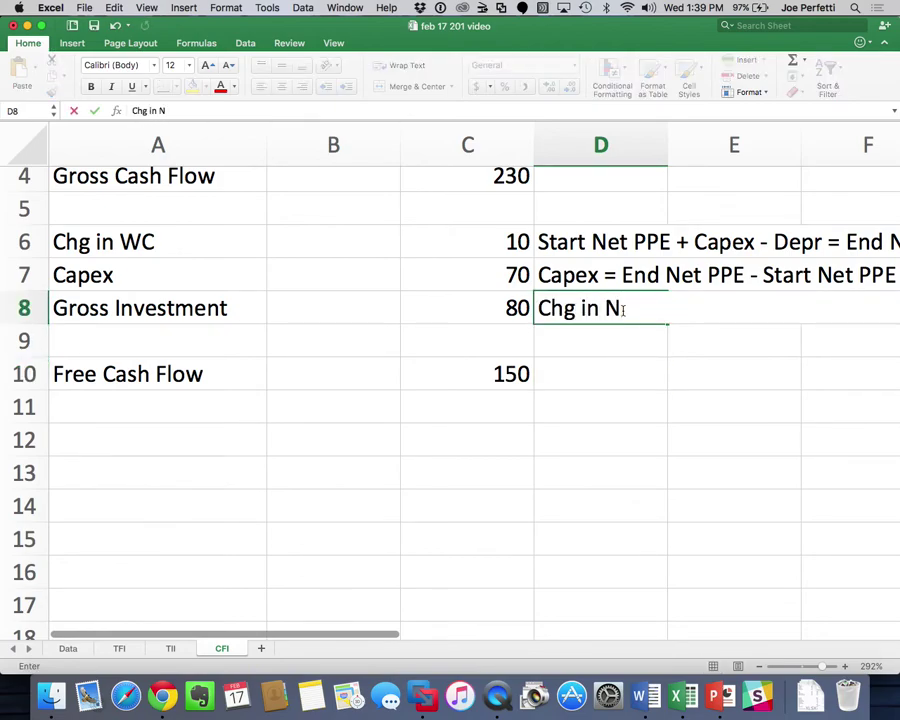
key("BackSpace")
key("BackSpace")
type("IC")
key("BackSpace")
type("C + Depr")
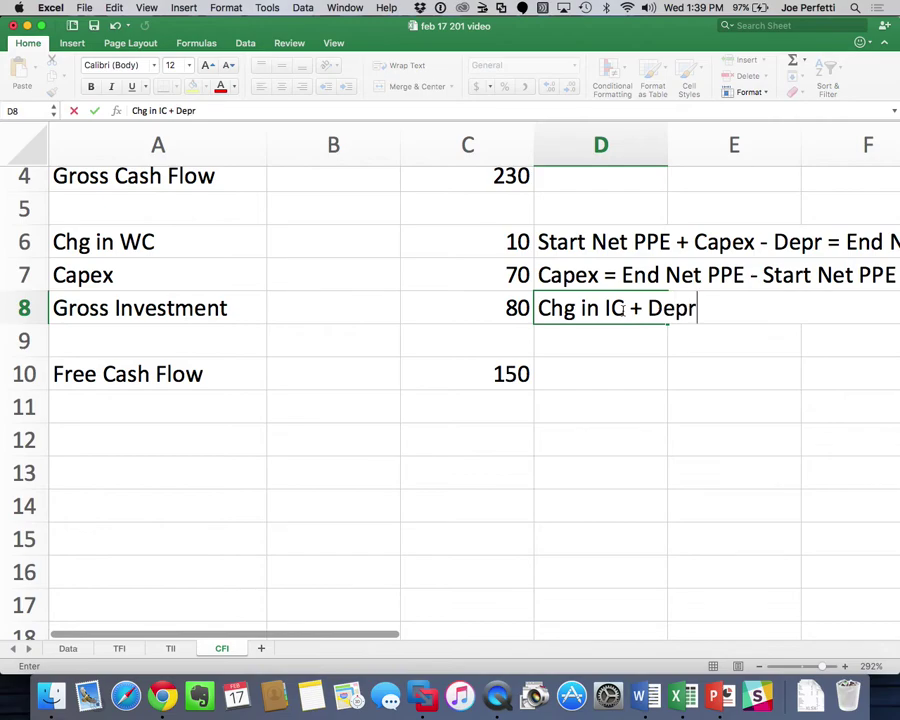
key("Return")
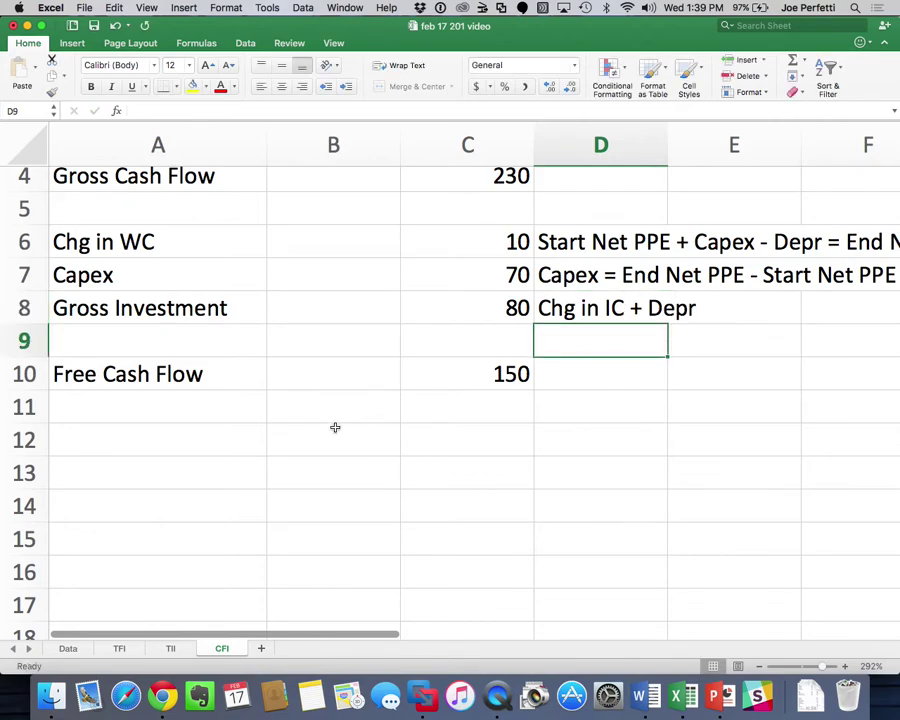
left_click(122, 446)
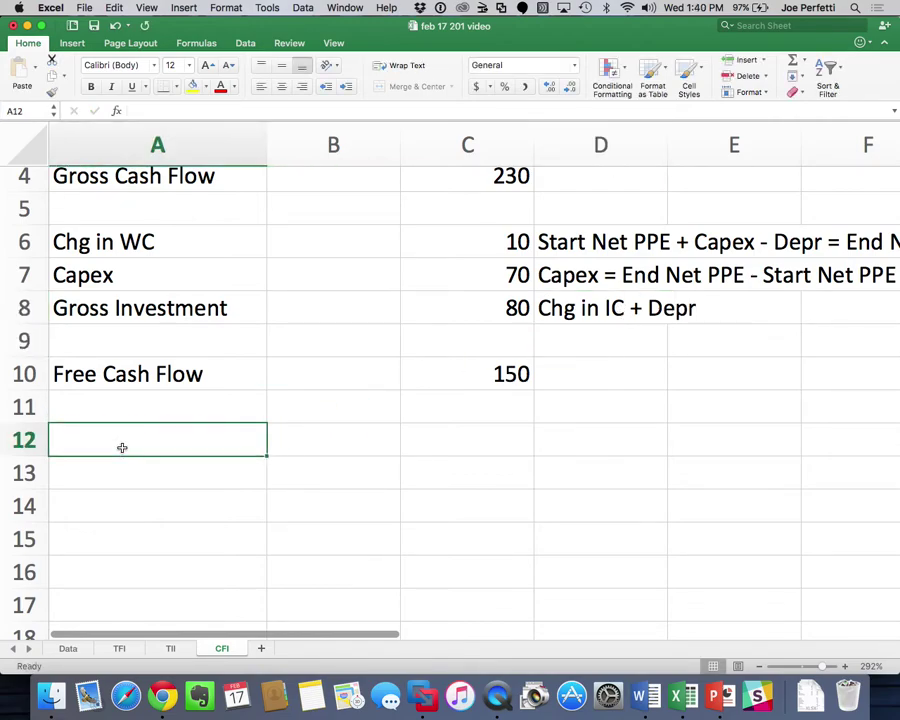
Link A12 to the TII AT EI label and copy it across B12:C12, showing 0 and 3.
type("=")
left_click(173, 649)
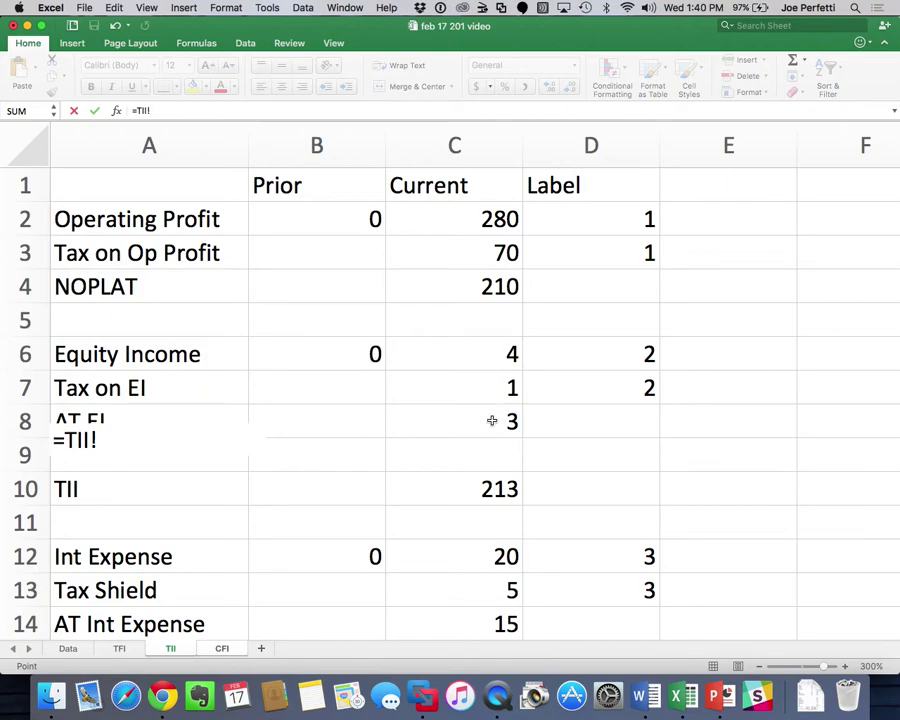
left_click(225, 418)
key("Return")
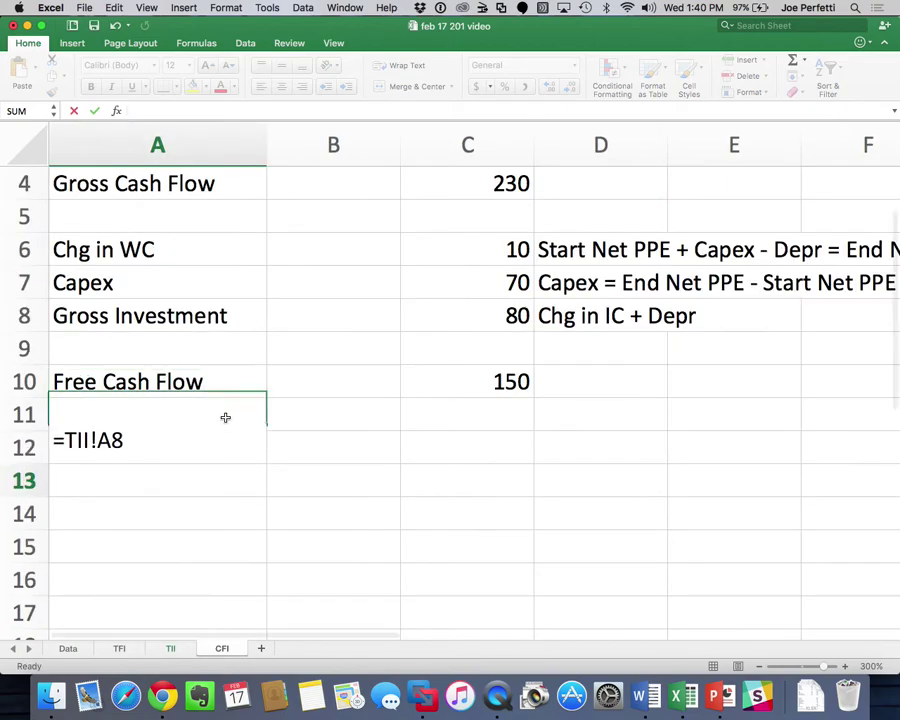
left_click(88, 448)
key("super+c")
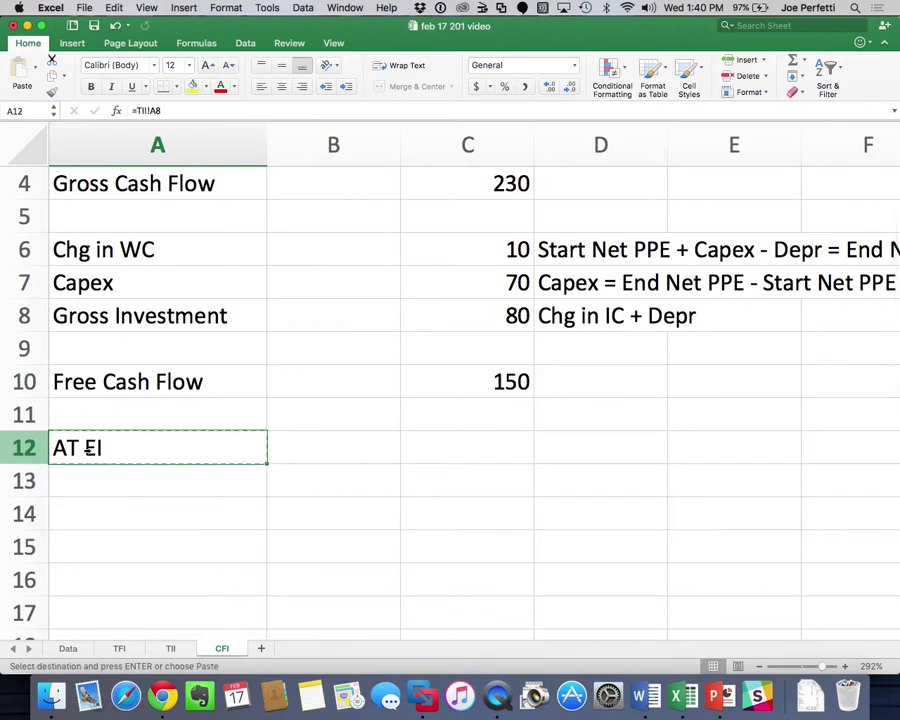
left_click_drag(350, 447, 414, 442)
key("super+v")
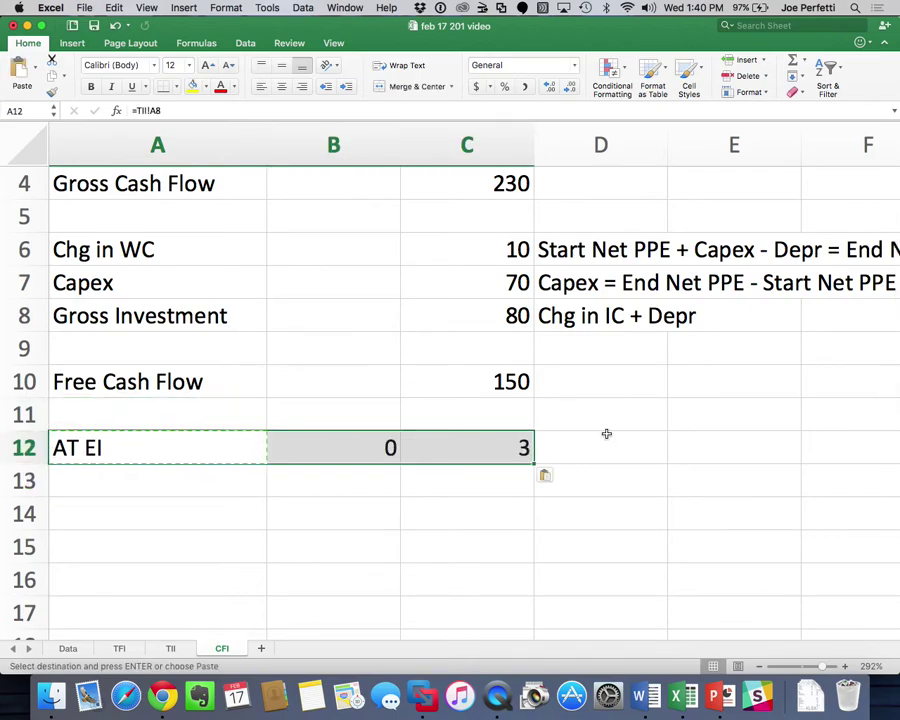
Undo the accidental overwrite and give the AT EI row label 2 in D12.
type("2")
key("Return")
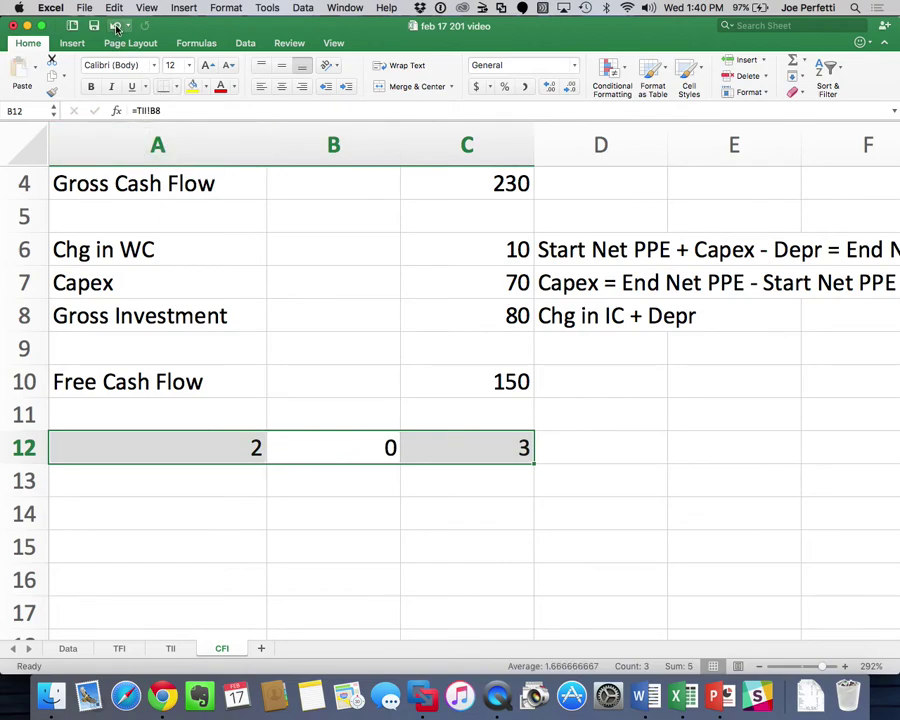
left_click(116, 27)
left_click(596, 449)
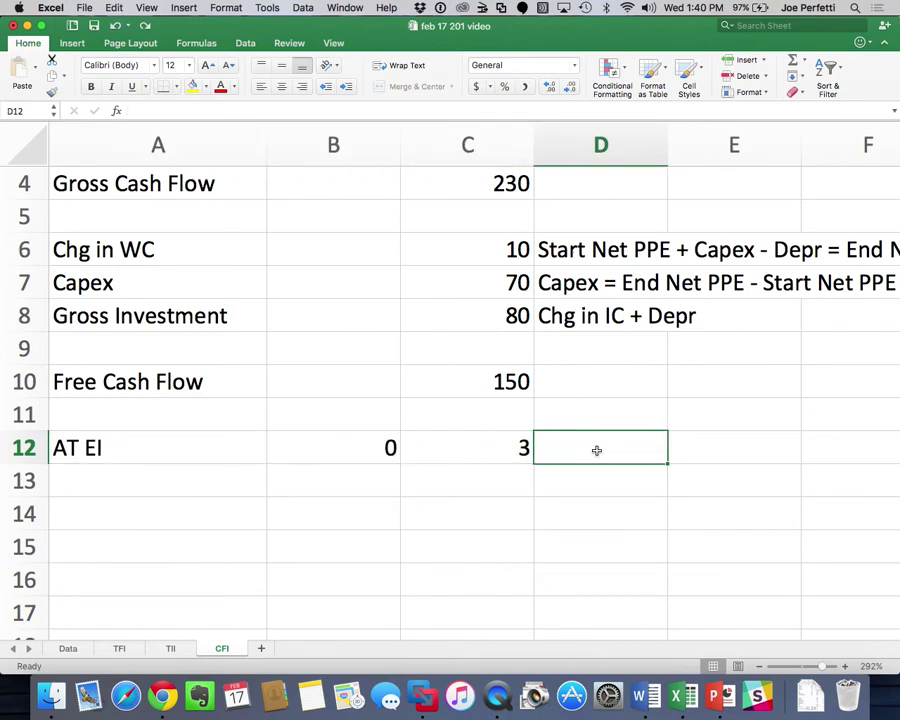
type("2")
key("Return")
scroll(596, 448, "up", 2)
scroll(594, 448, "down", 4)
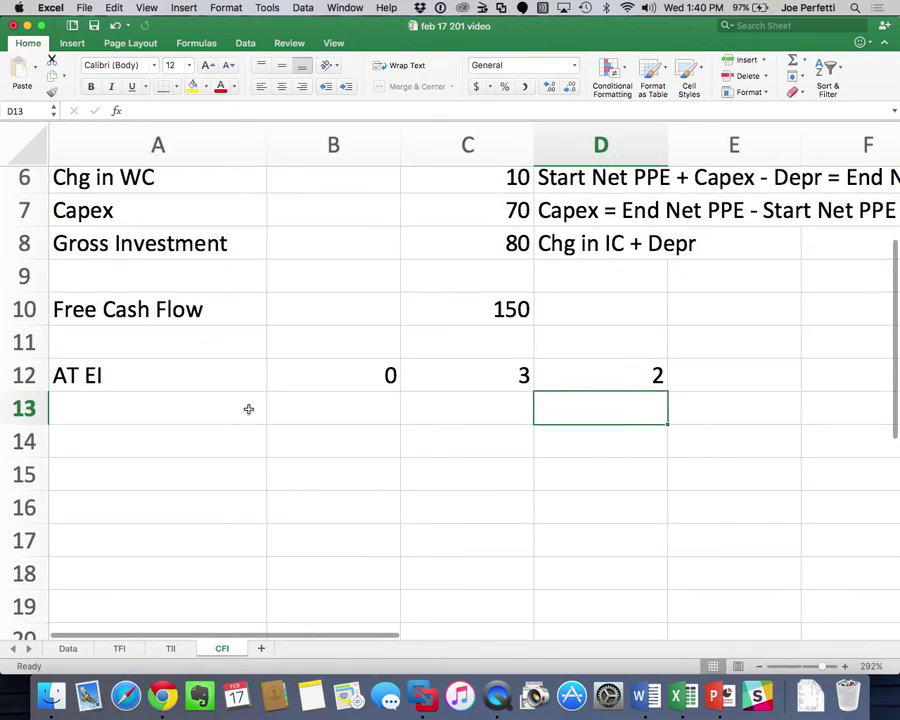
Add a Chg in EQ Inv row equal to TFI current minus prior Equity Inv (25 − 15 = 10).
left_click(163, 420)
type("Chg ")
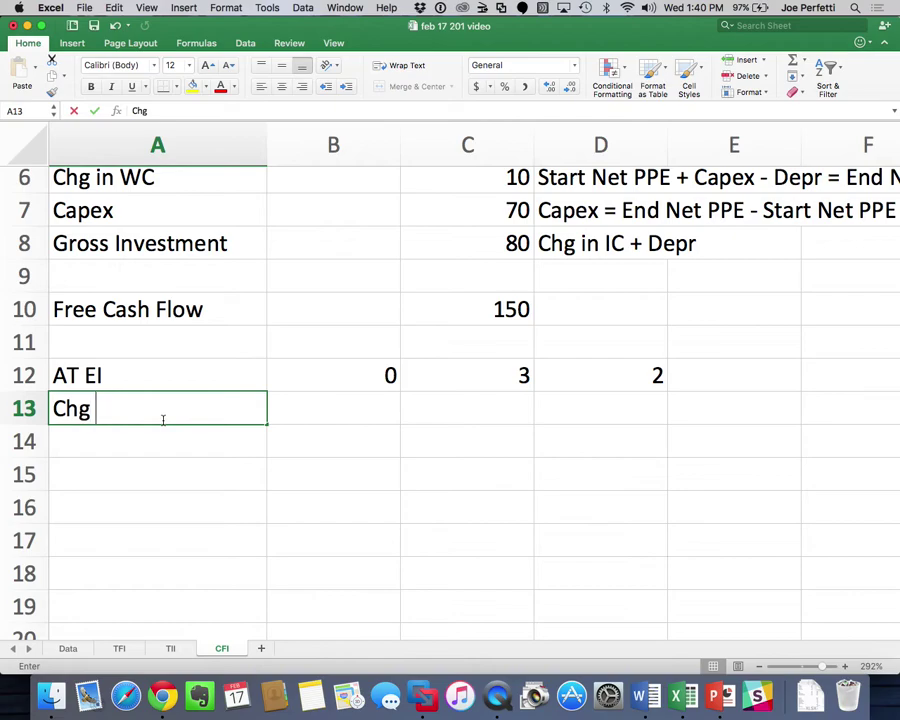
type("in EQ")
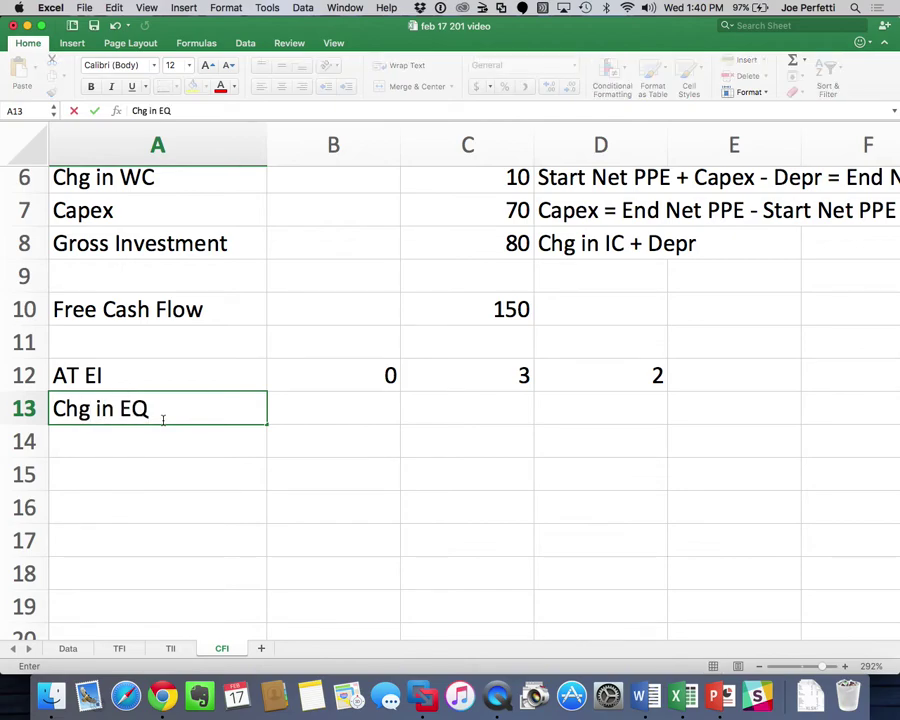
type(" Inv")
key("Return")
key("Right")
key("Right")
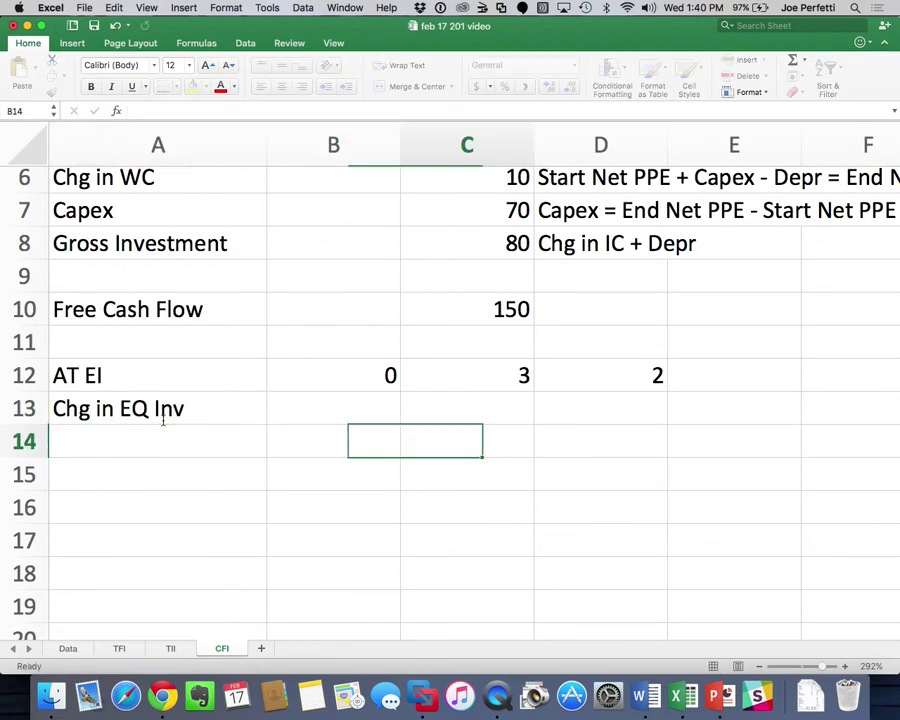
key("Up")
type("=")
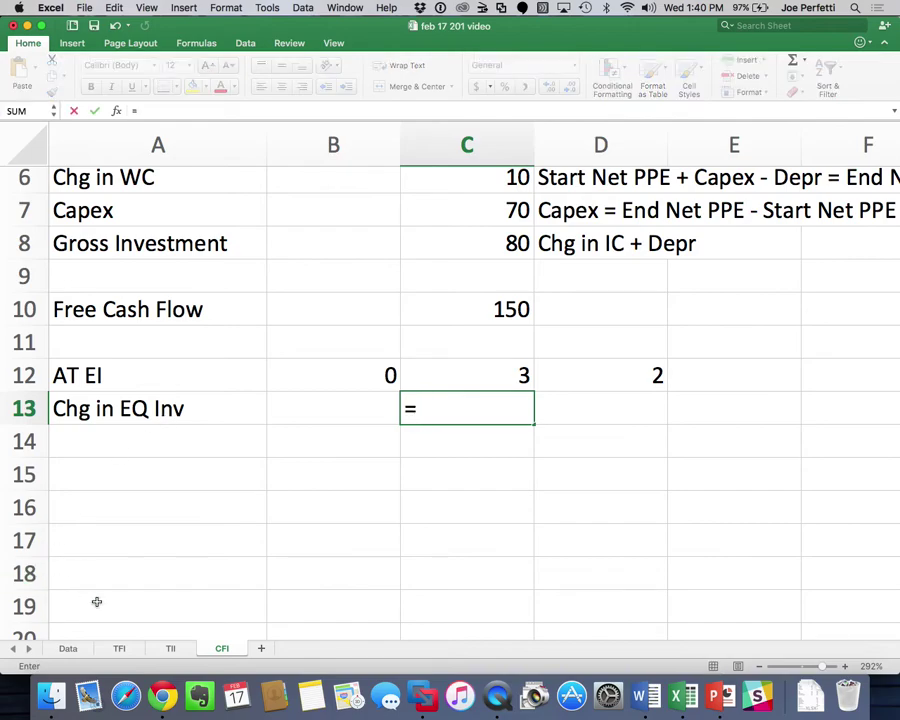
left_click(119, 648)
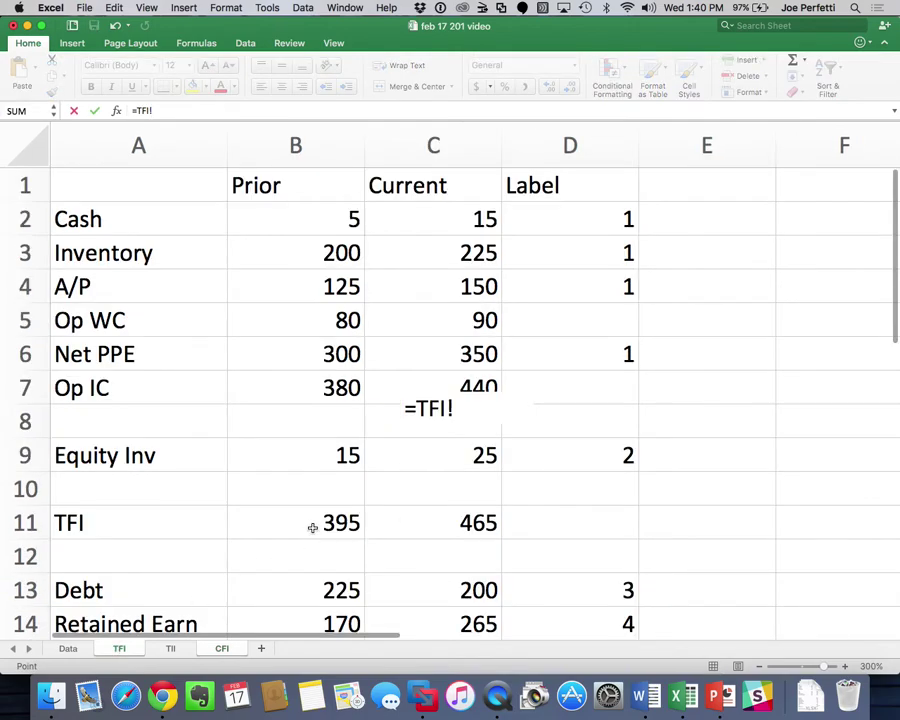
left_click(466, 455)
type("-")
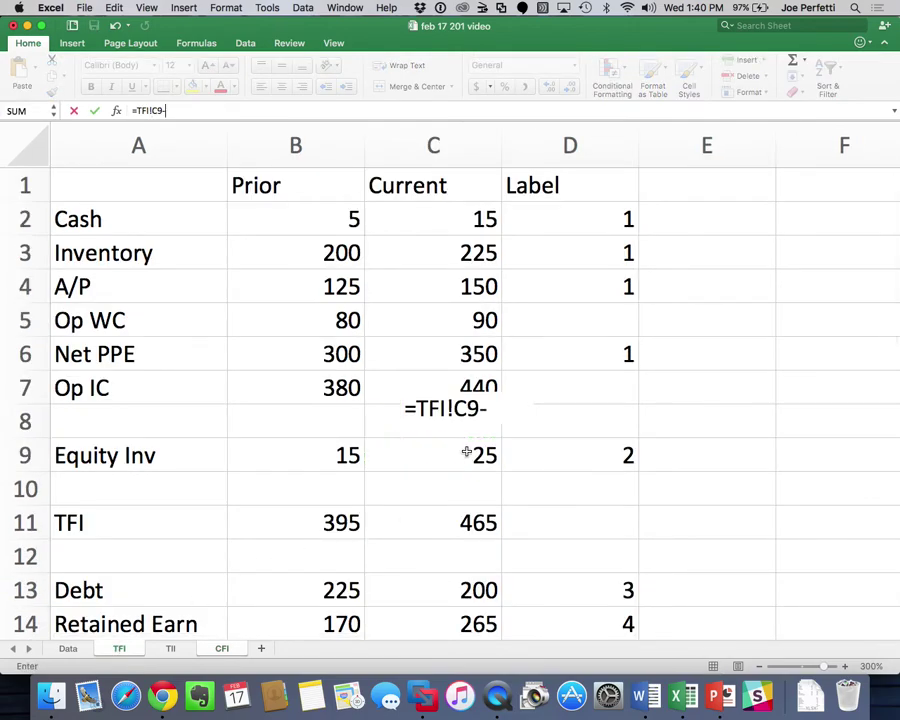
left_click(352, 452)
key("Return")
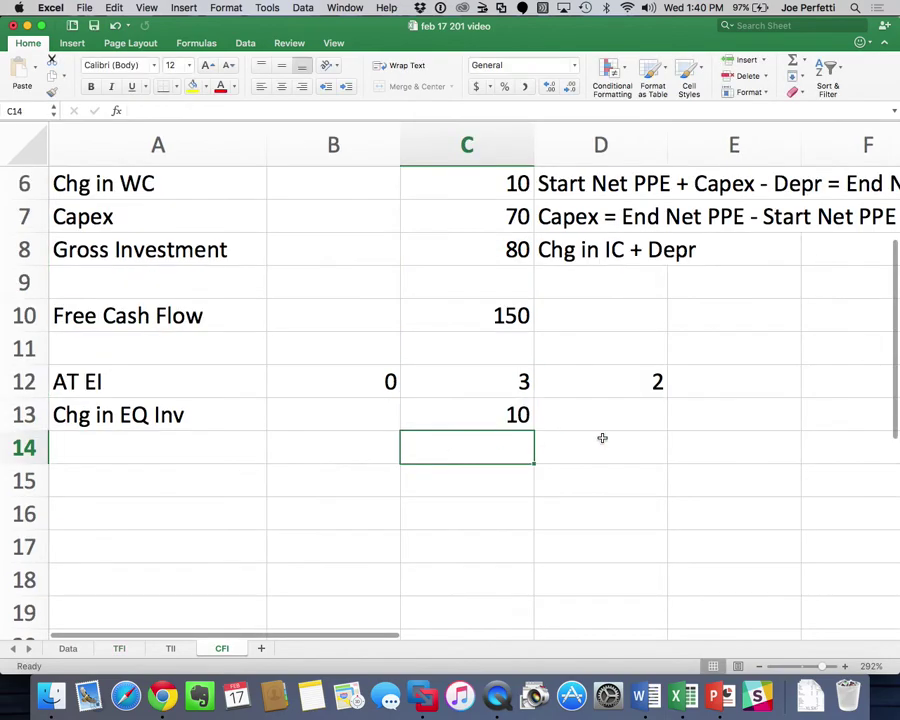
Label the equity row 2 and add a CFI row label in A15.
left_click(652, 408)
type("2")
key("Return")
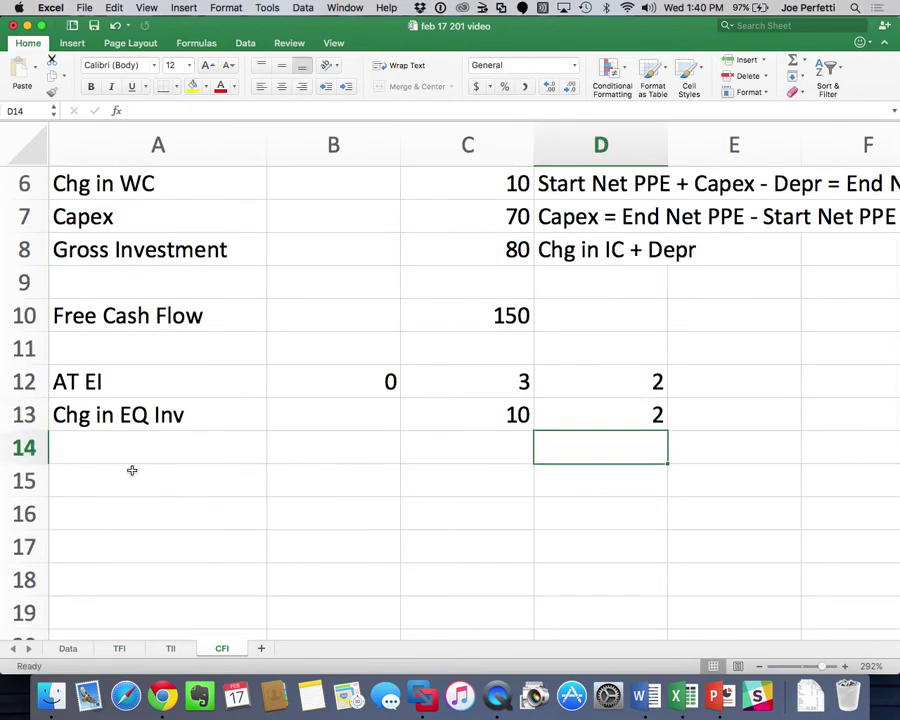
left_click(127, 469)
type("CFI")
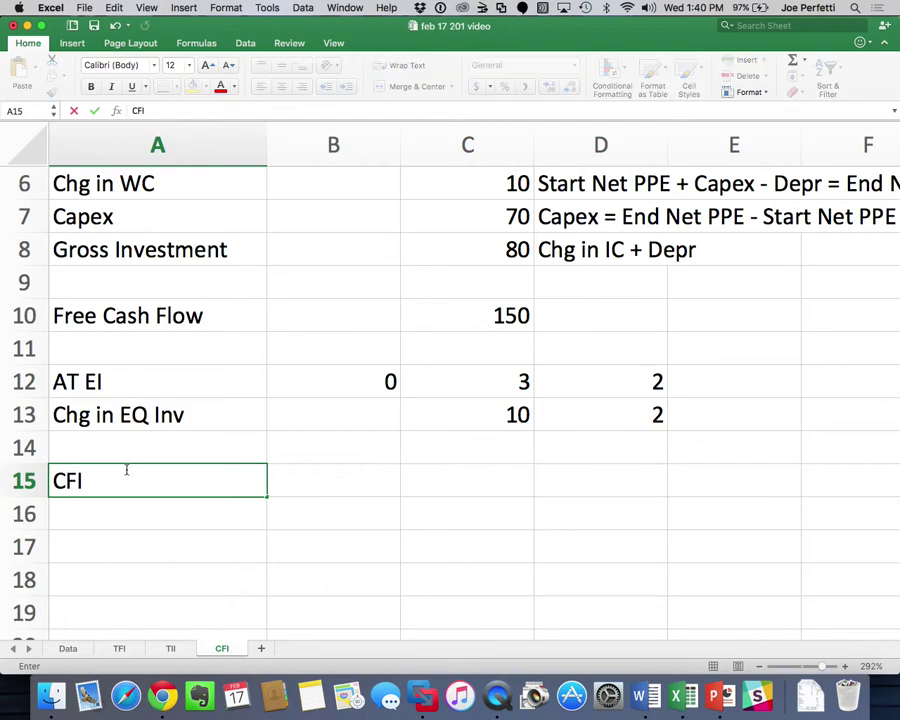
key("Return")
left_click(470, 473)
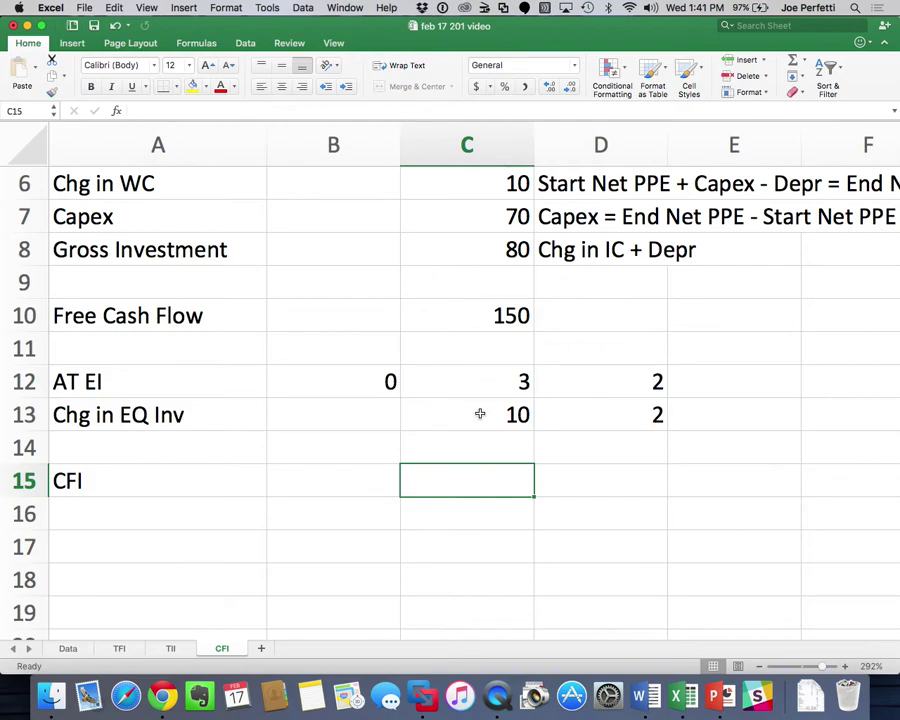
Negate the Chg in EQ Inv formula so it shows -10.
double_click(425, 414)
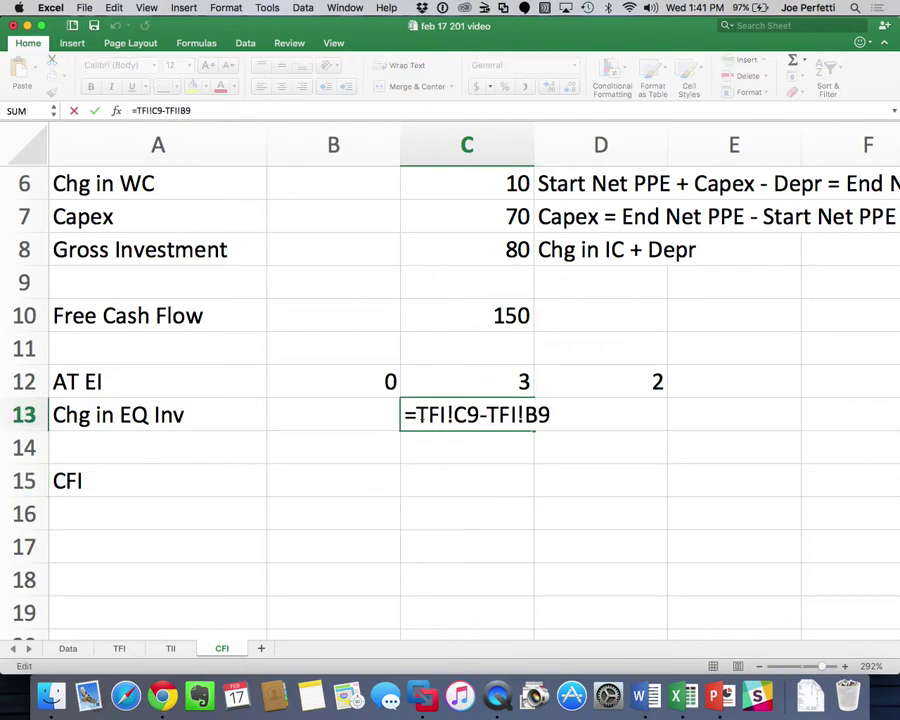
key("BackSpace")
type("-(")
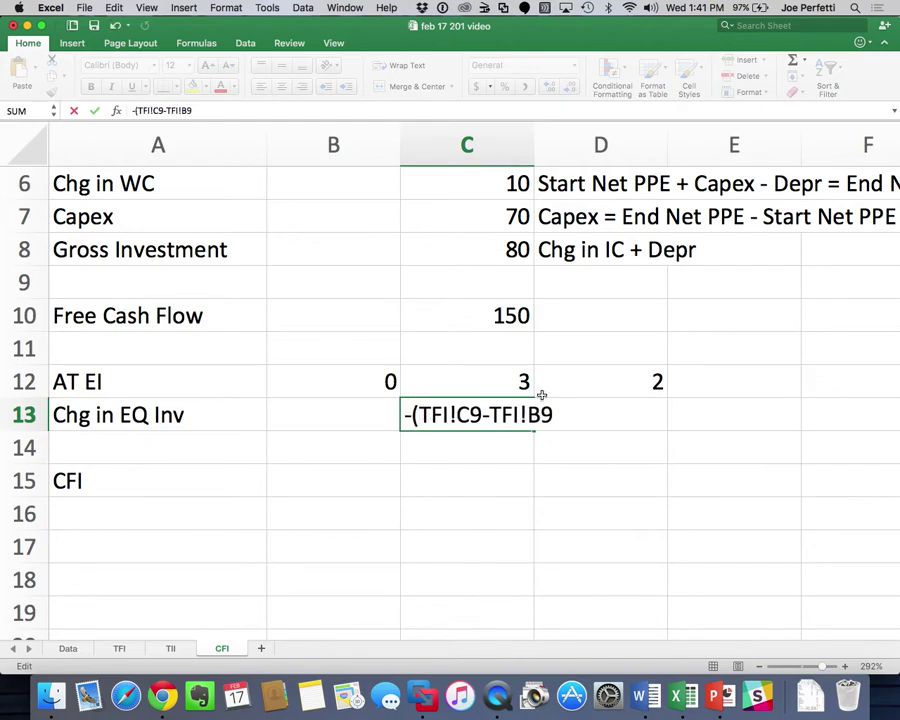
type(")")
key("Return")
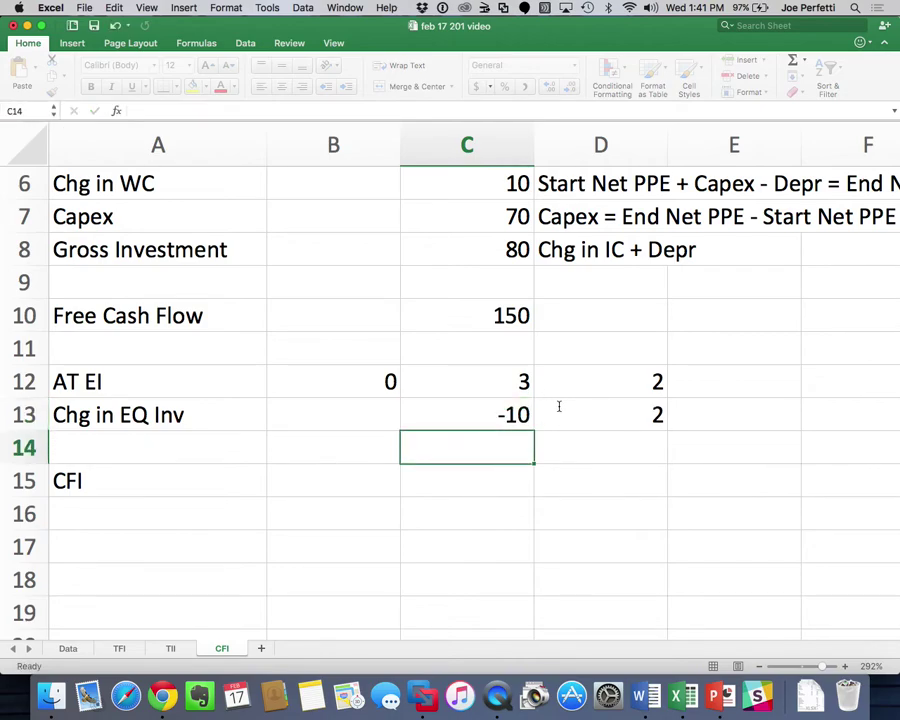
Total CFI in C15 as Free Cash Flow + AT EI + Chg in EQ Inv, giving 143.
left_click(475, 480)
type("=")
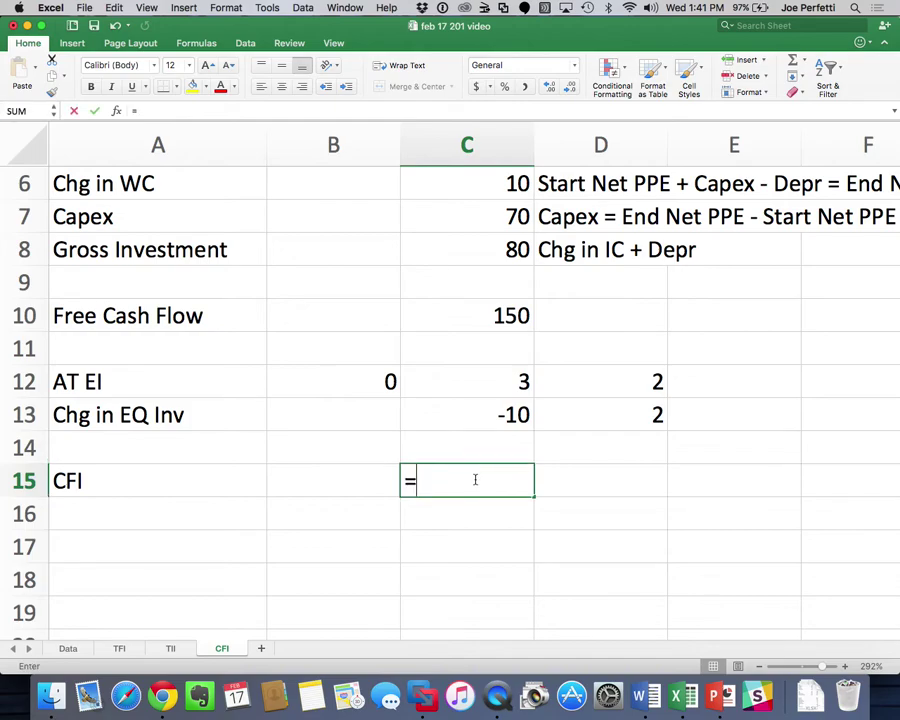
left_click(507, 318)
type("+")
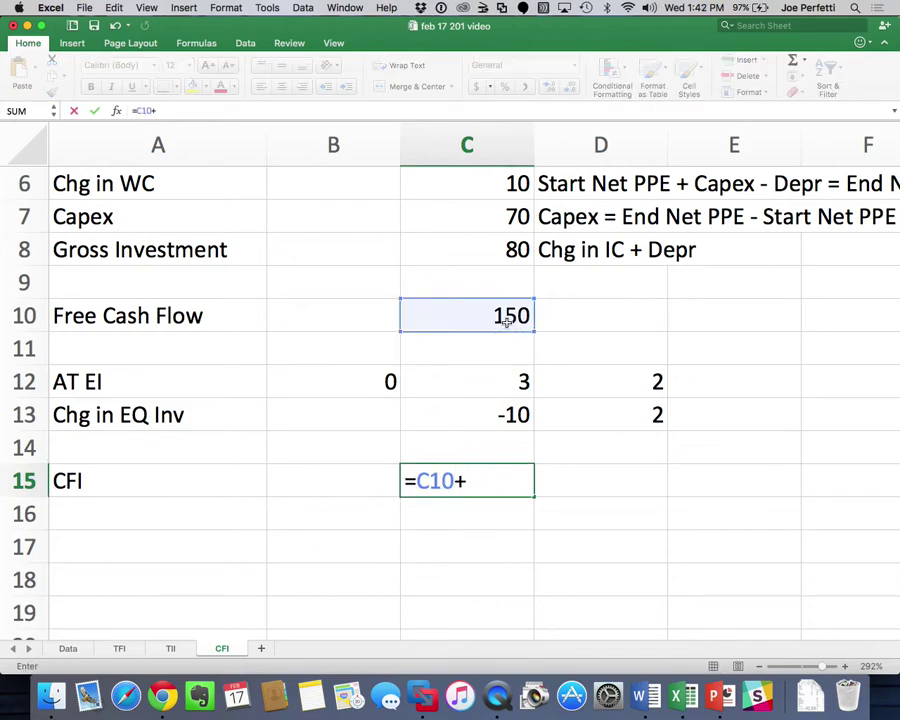
left_click(472, 381)
type("+")
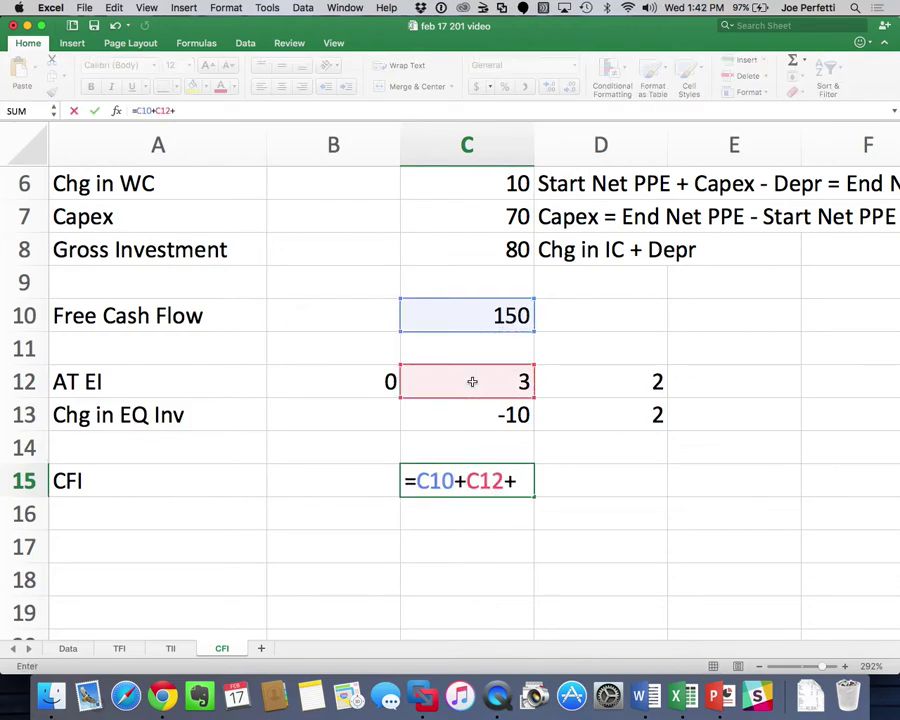
left_click(478, 417)
key("Return")
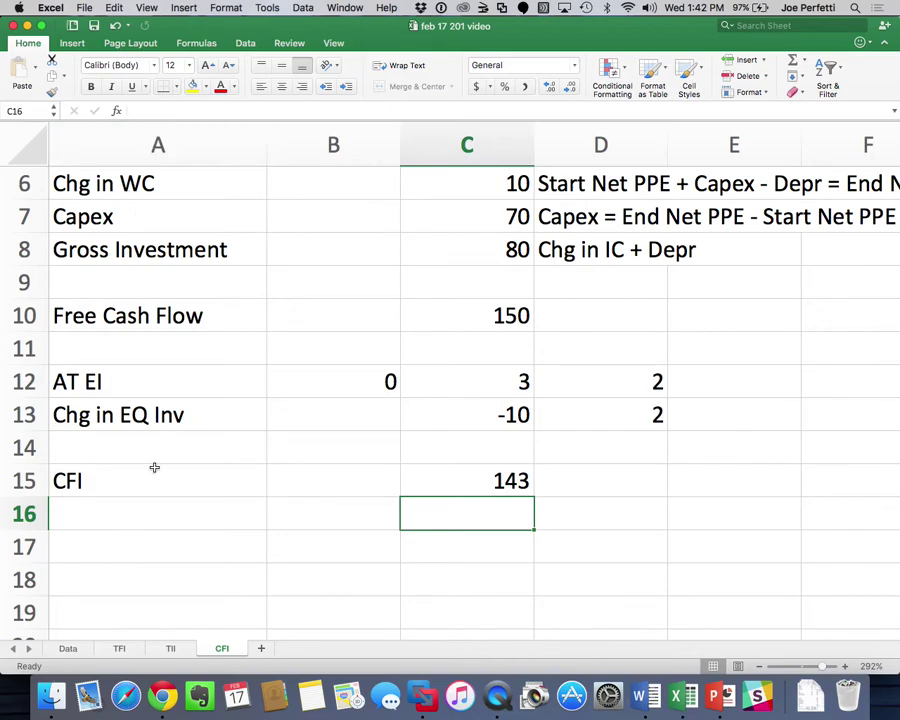
Go to the TII sheet and select the current Net Income of 198.
scroll(125, 552, "down", 1)
scroll(125, 552, "down", 2)
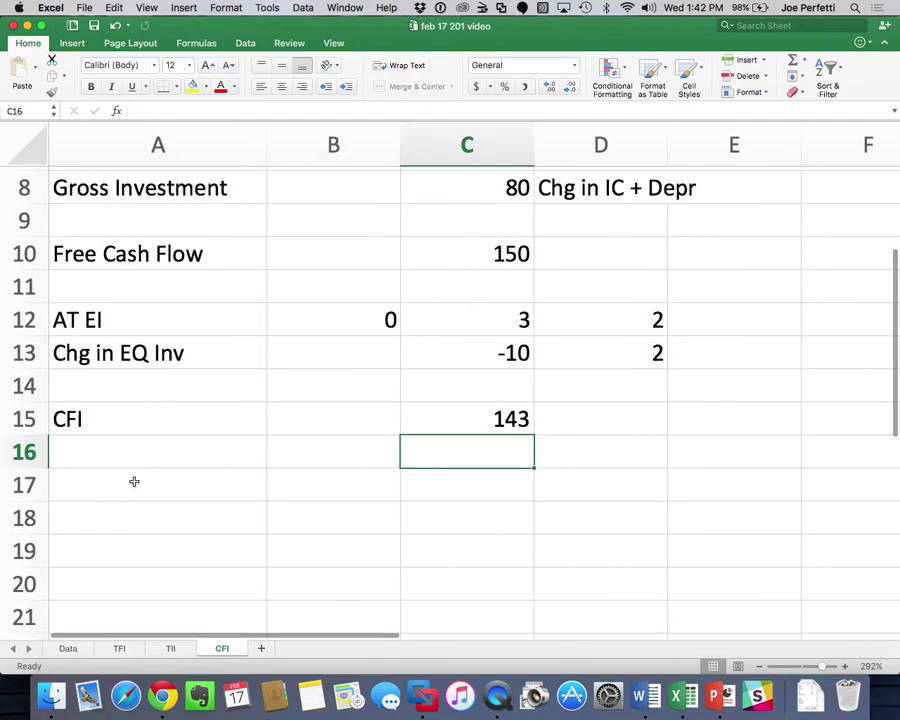
left_click(133, 480)
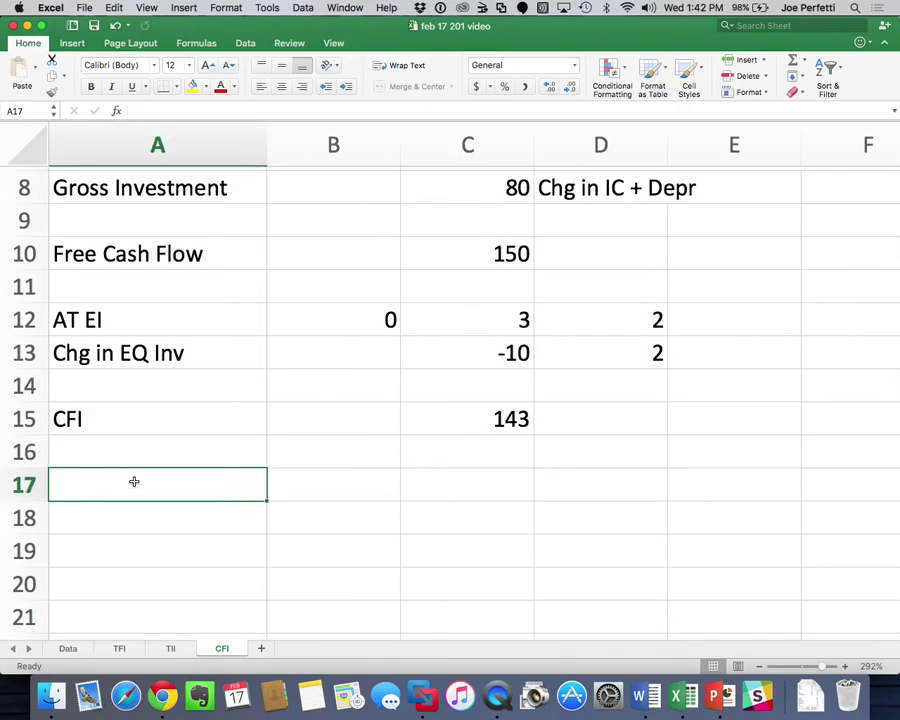
left_click(172, 649)
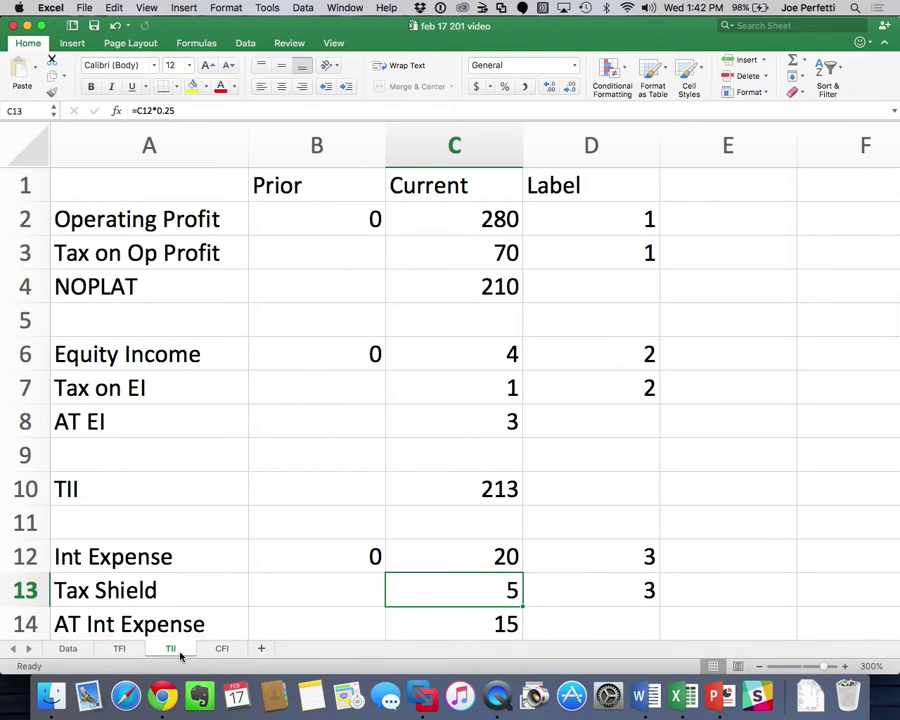
scroll(213, 527, "down", 3)
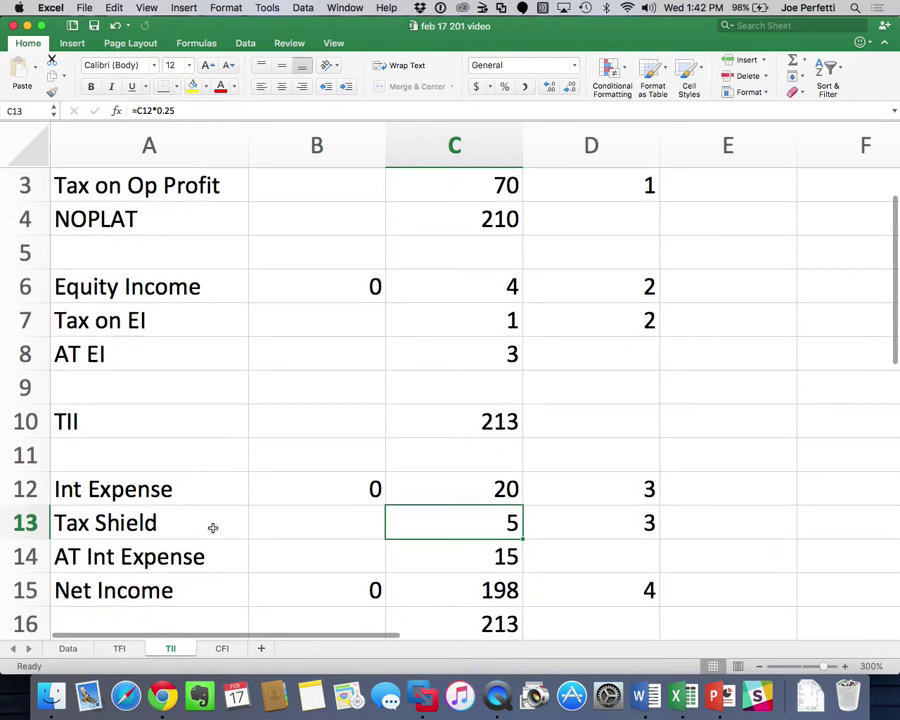
scroll(213, 527, "down", 1)
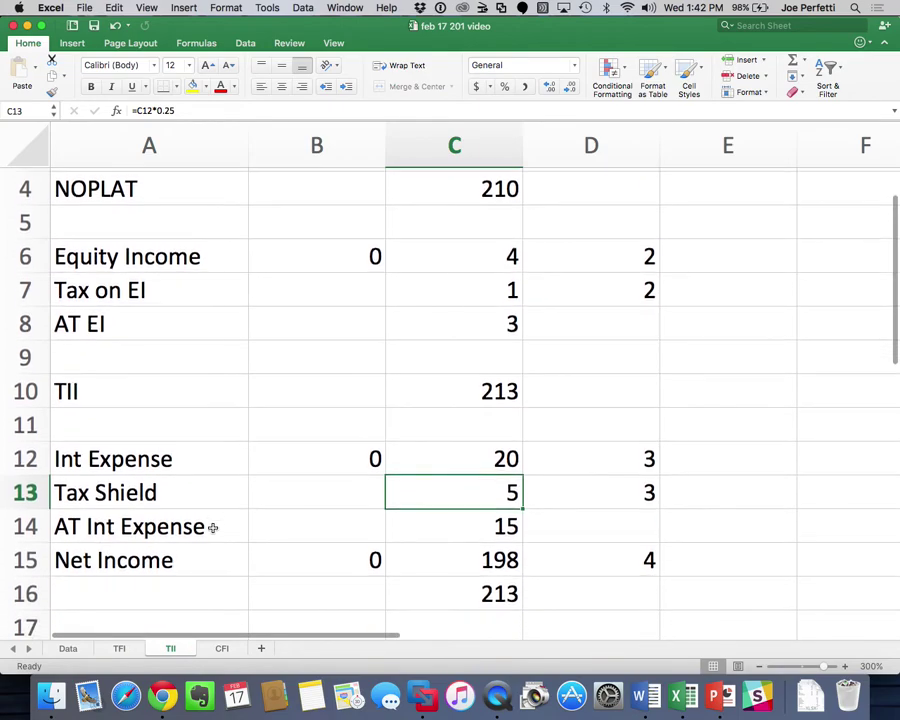
left_click(457, 549)
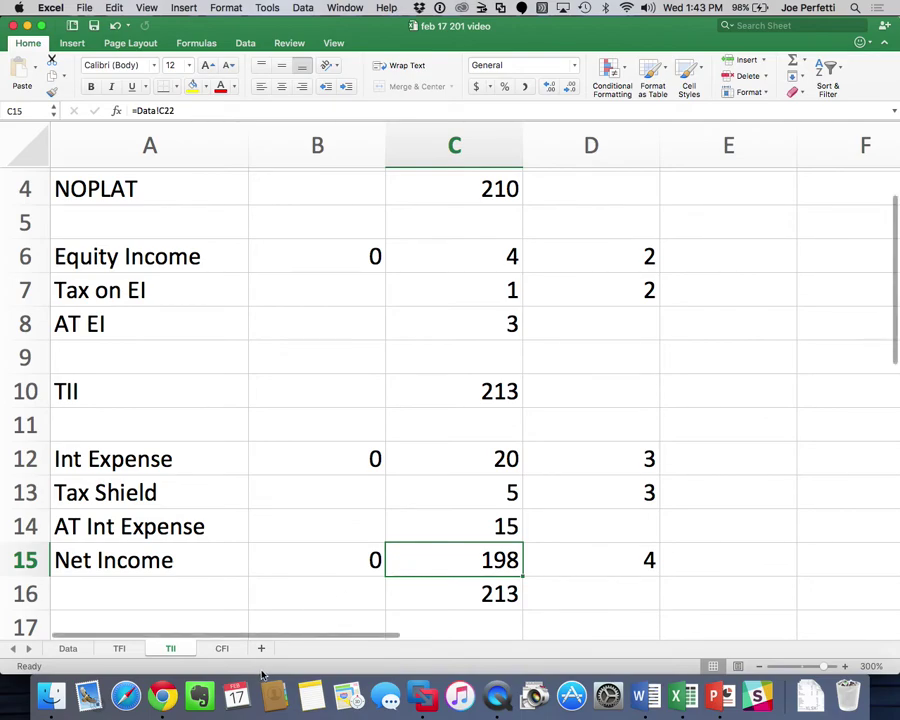
Link CFI cell A17 to the Common Dividends label on the Data sheet (=Data!A24).
left_click(224, 648)
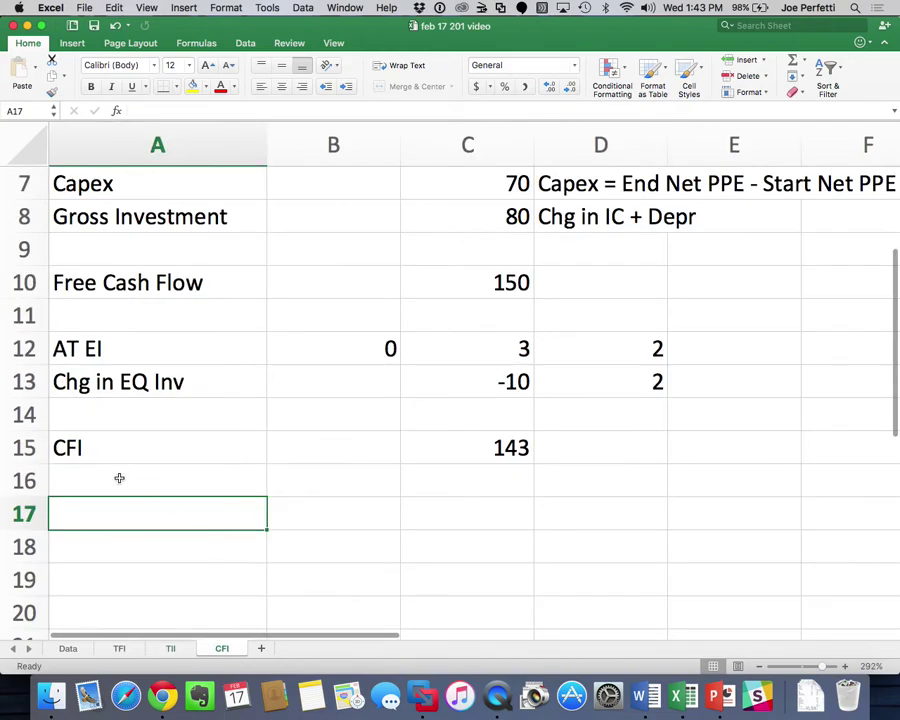
type("=")
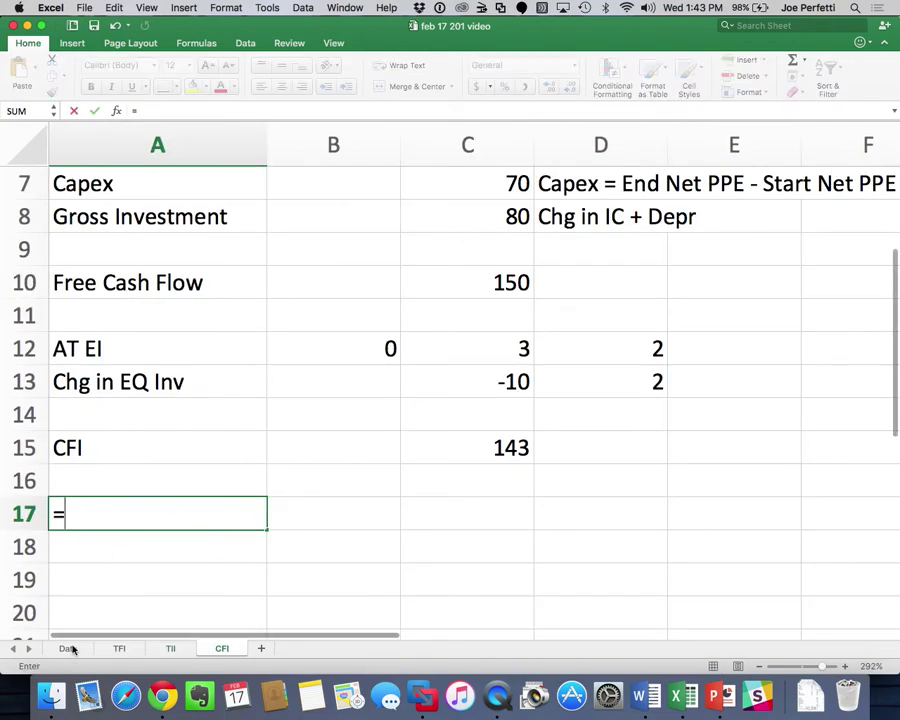
left_click(69, 649)
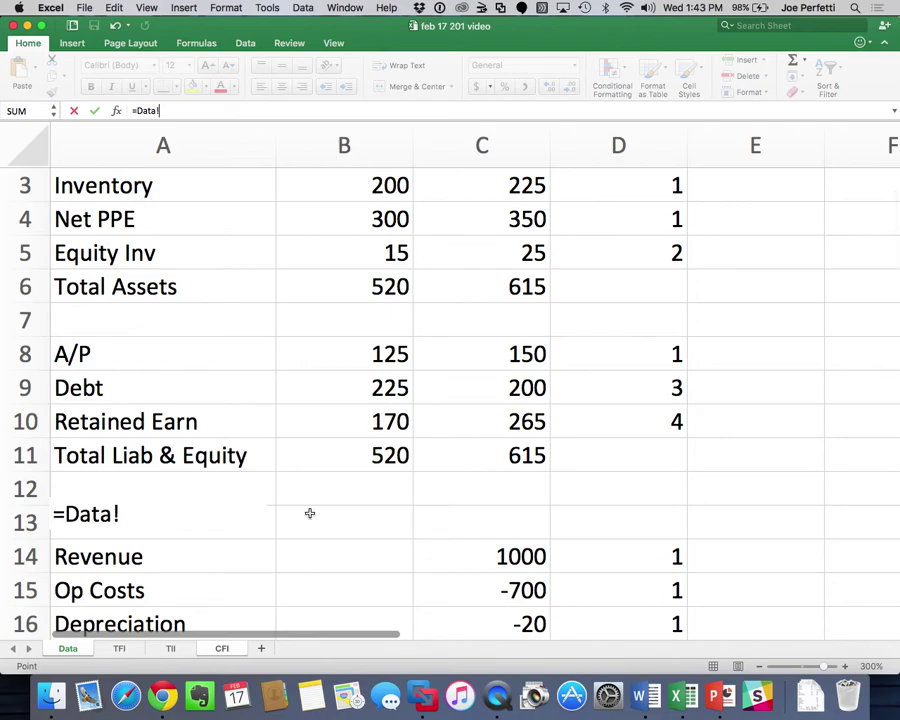
scroll(310, 513, "down", 6)
left_click(203, 482)
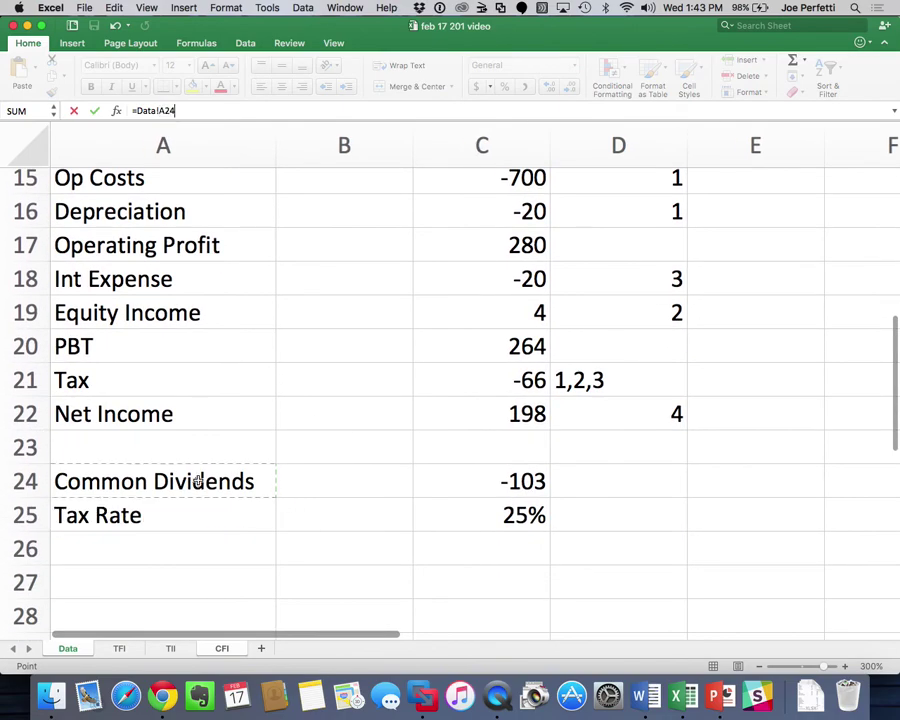
key("Return")
Copy the link across B17:D17 and overwrite D17 with 4, showing 0 and -103.
left_click(237, 514)
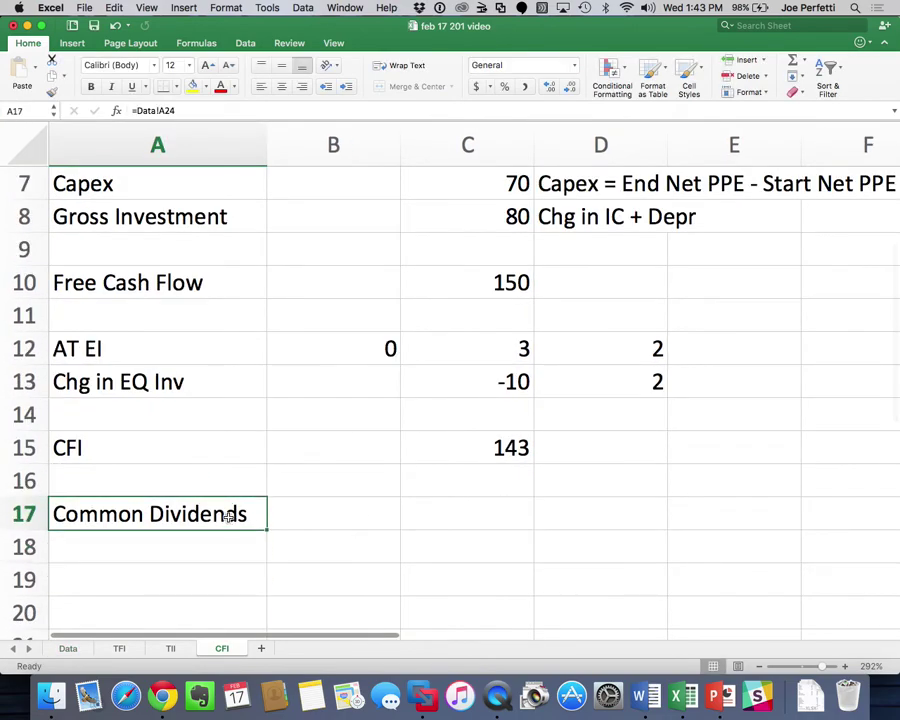
key("super+c")
left_click_drag(237, 513, 578, 511)
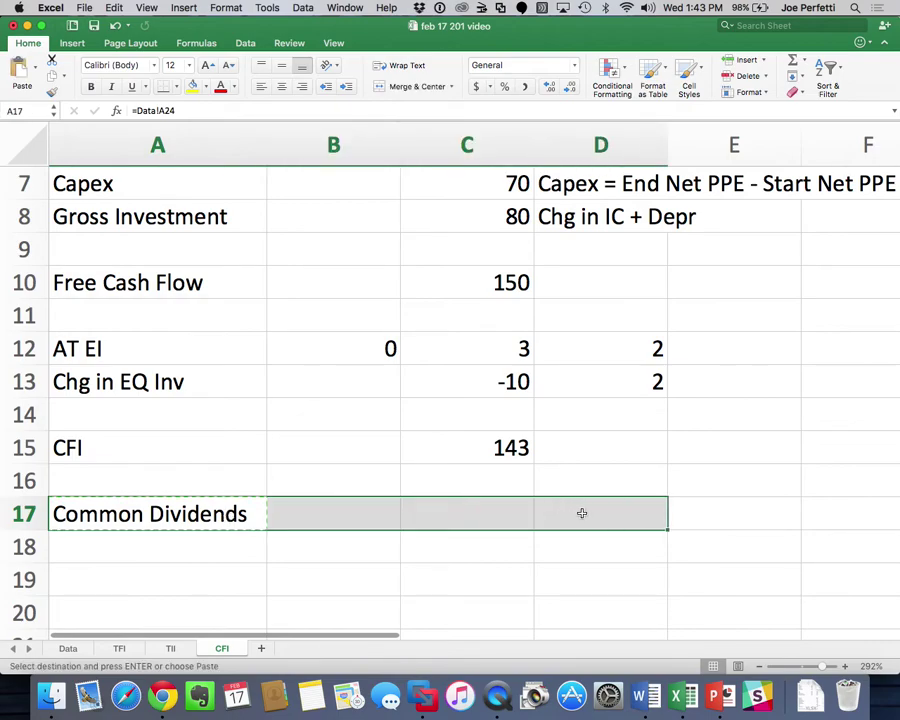
key("super+v")
left_click(581, 513)
type("4")
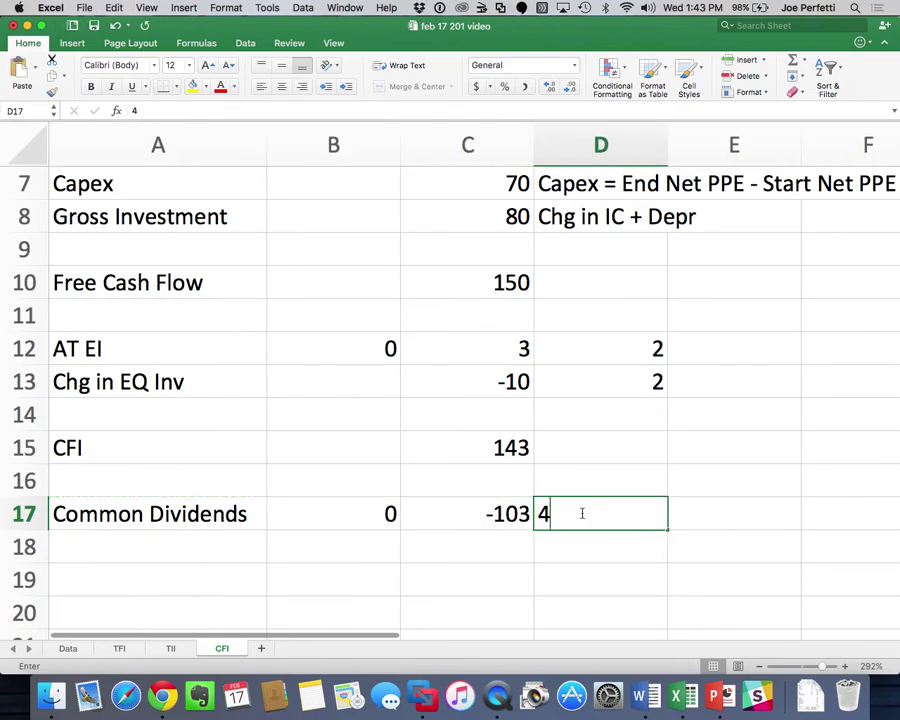
key("Return")
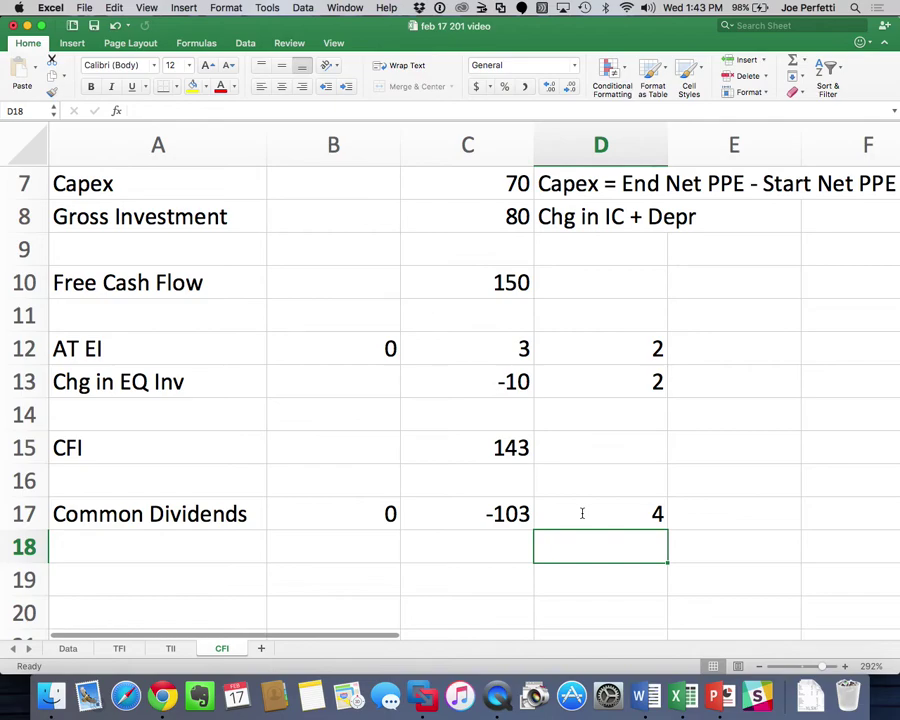
left_click(492, 514)
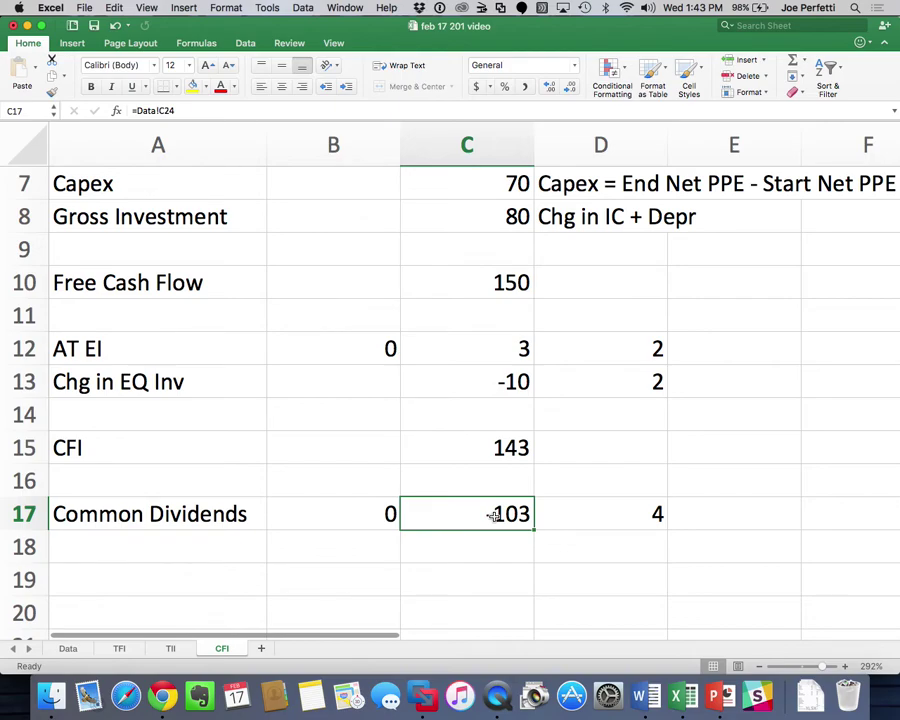
Change C17 to =-Data!C24 so dividends show 103, and insert two blank rows above.
double_click(492, 514)
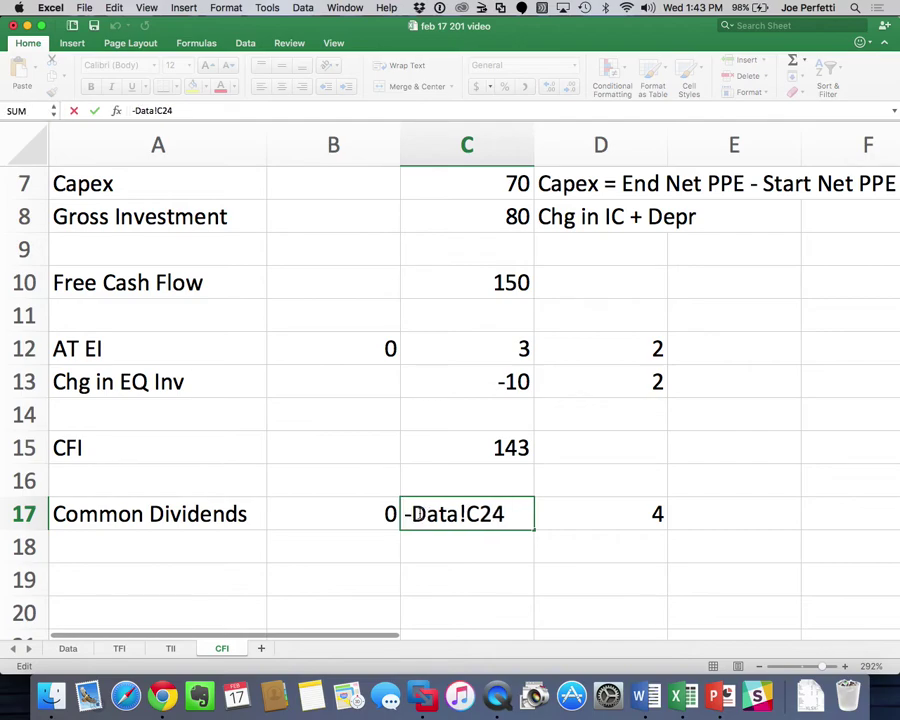
key("Return")
left_click(30, 513)
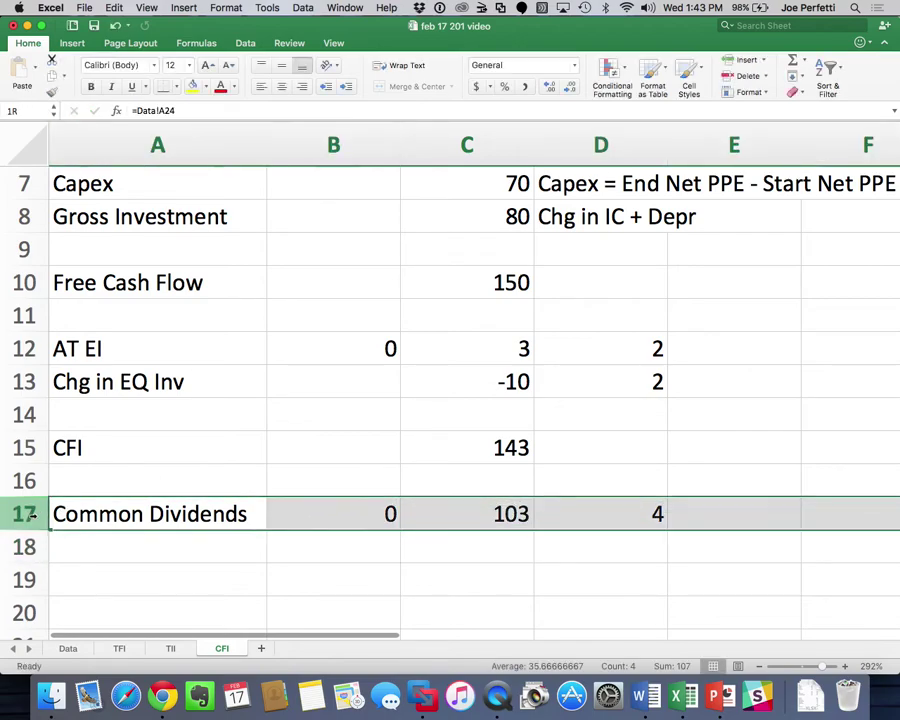
right_click(30, 513)
key("Escape")
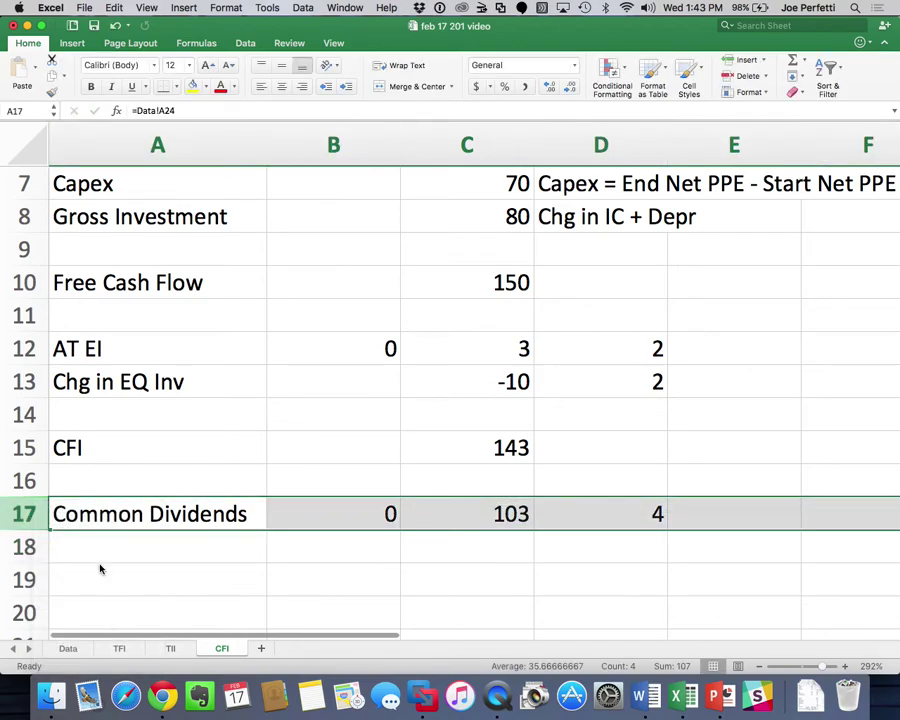
right_click(40, 510)
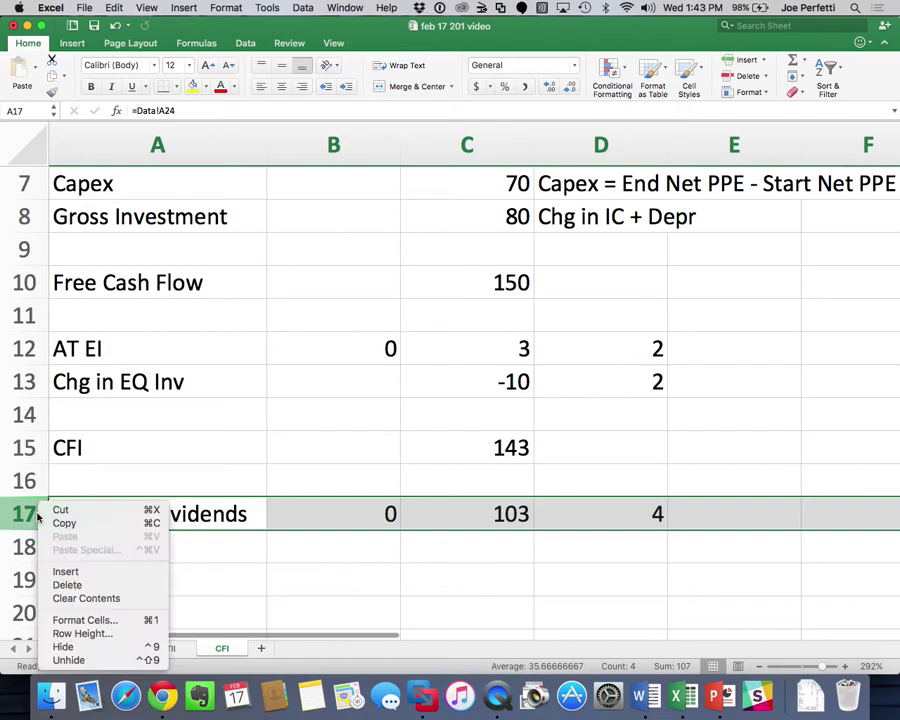
left_click(73, 577)
right_click(36, 508)
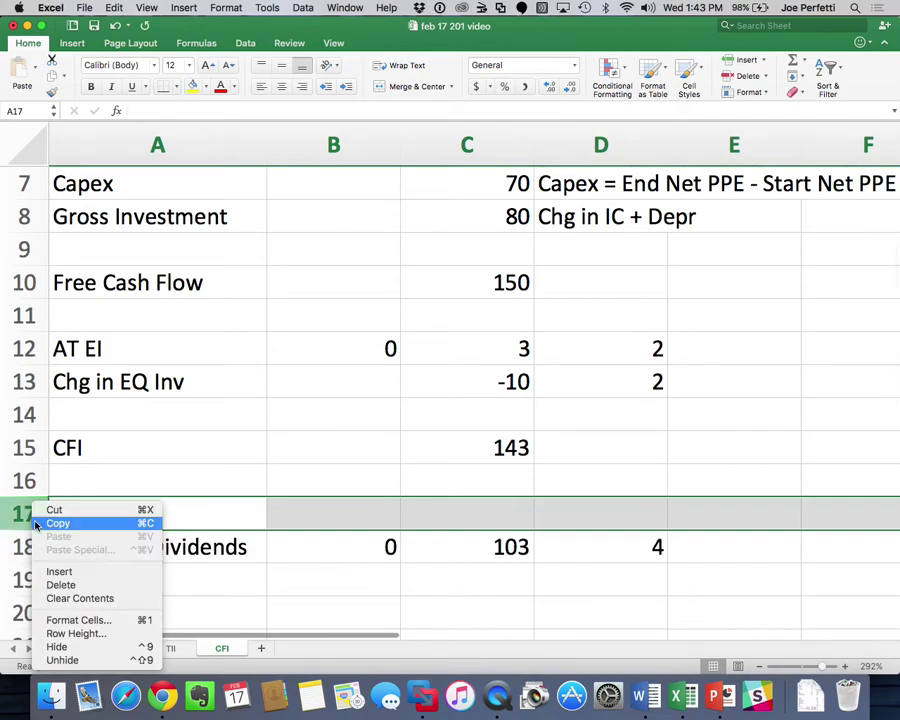
left_click(66, 570)
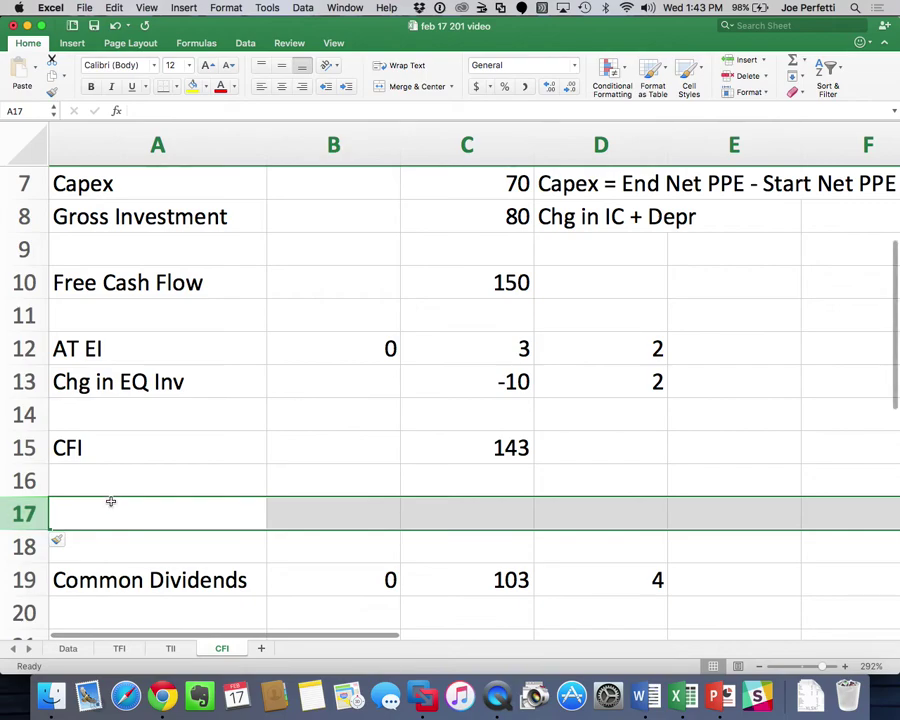
Link A17 to the AT Int Expense label on the TII sheet (=TII!A14).
type("=")
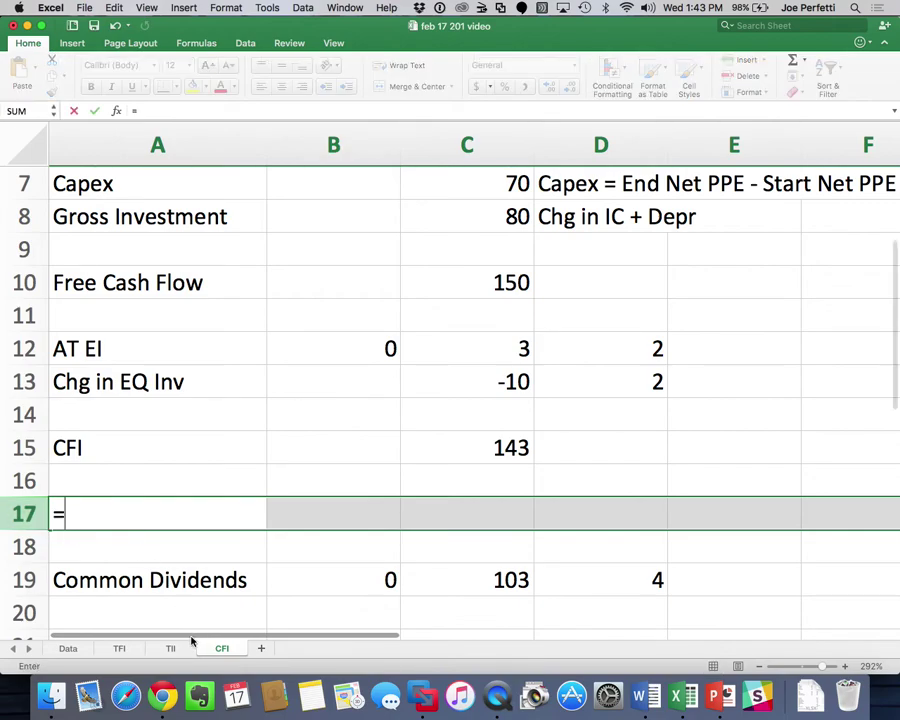
left_click(171, 647)
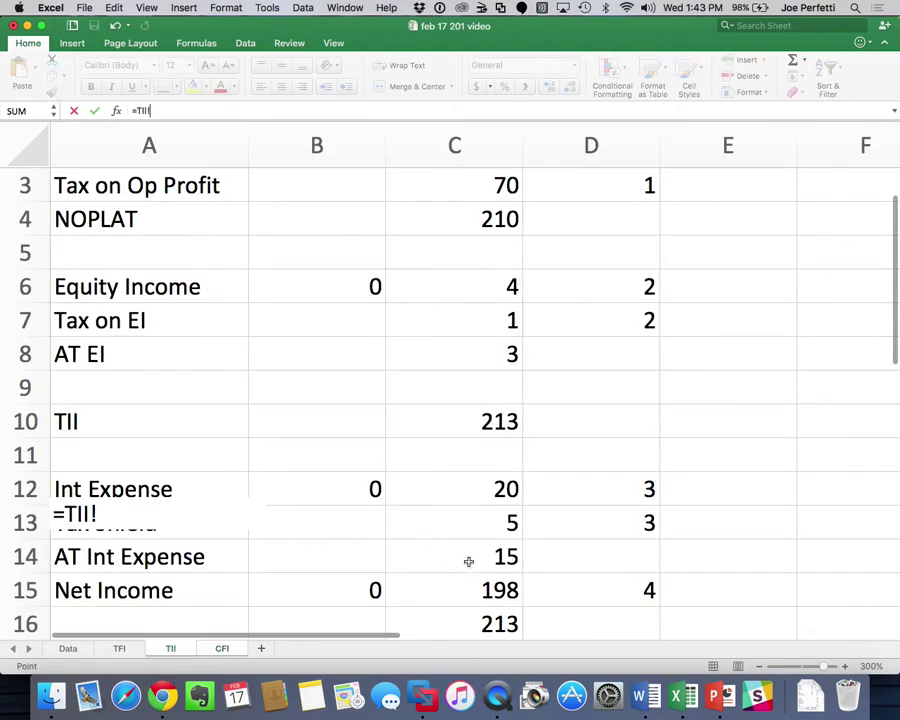
left_click(177, 556)
key("Return")
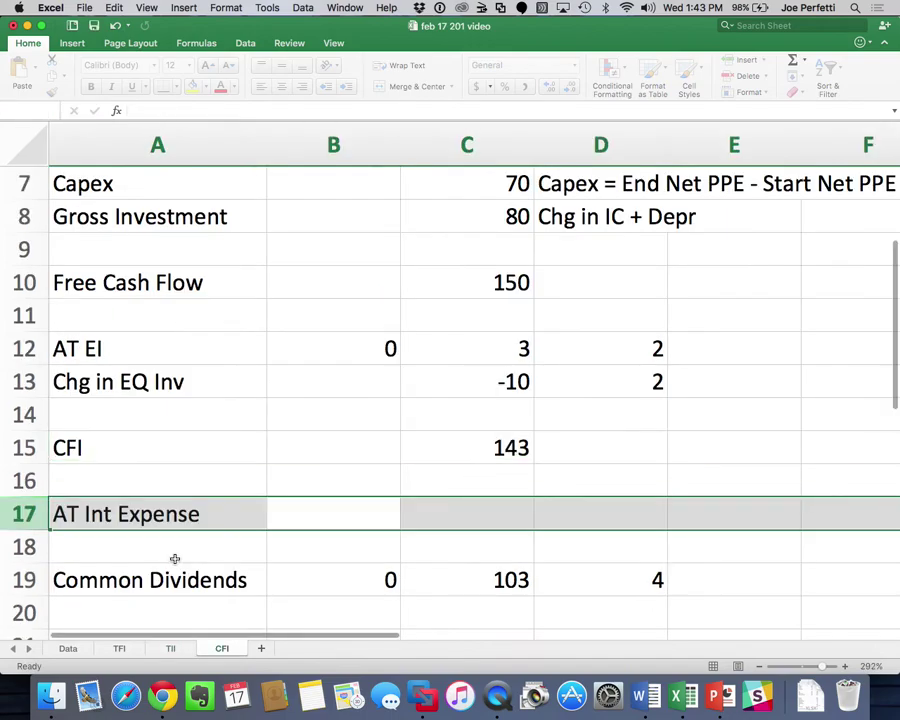
Paste the link across B17:D17 (0, 15, label 3) and type 'Chg in Debt' in A18.
key("super+c")
left_click_drag(180, 515, 556, 516)
key("super+v")
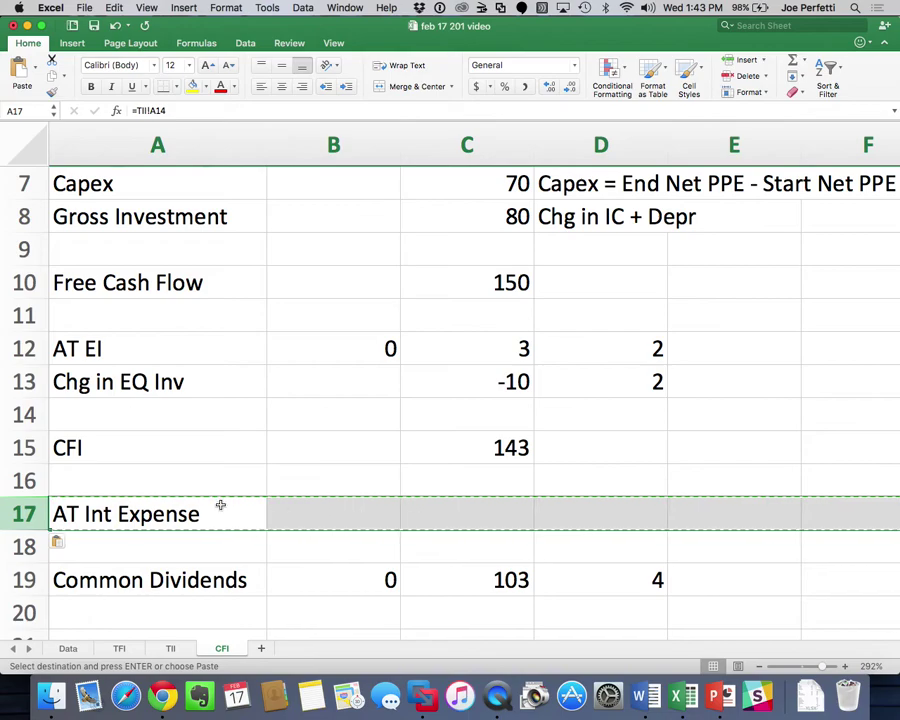
left_click(196, 503)
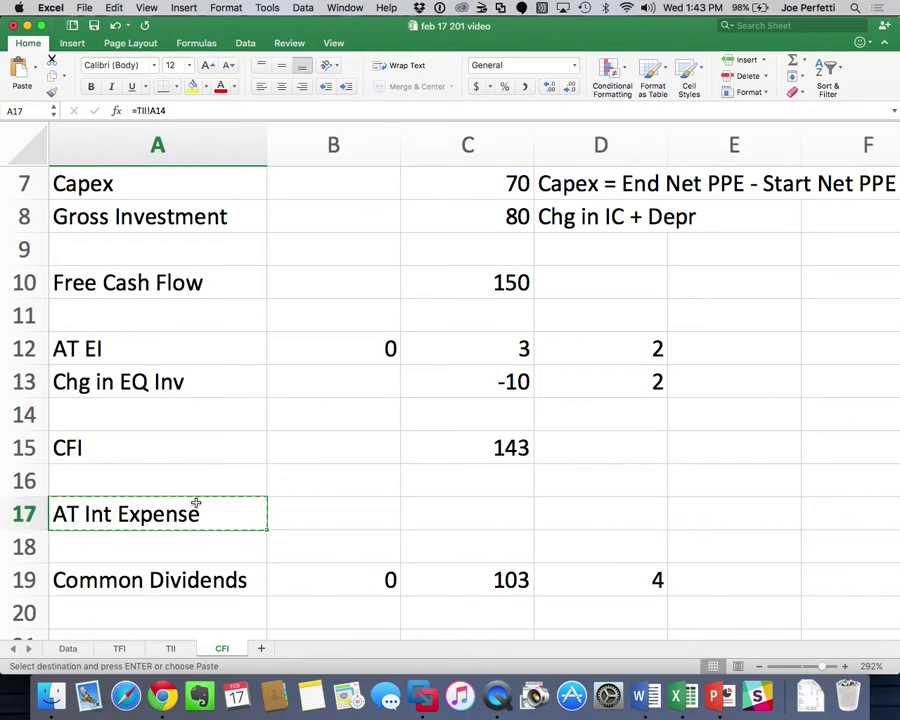
mouse_move(227, 498)
left_mouse_down()
mouse_move(580, 494)
mouse_move(580, 503)
left_mouse_up()
key("super+v")
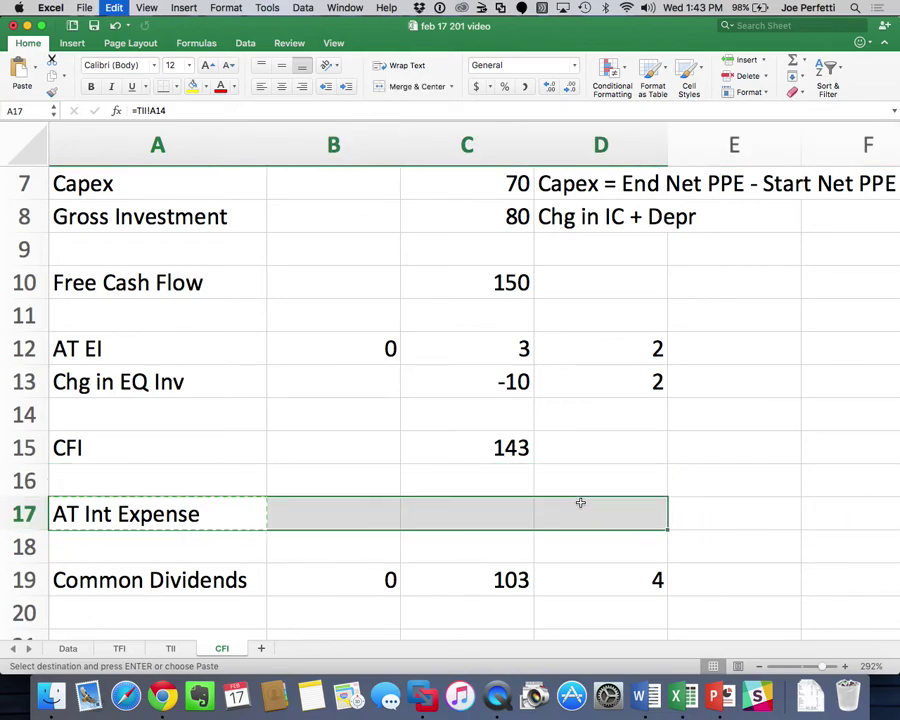
left_click(673, 516)
left_click(643, 513)
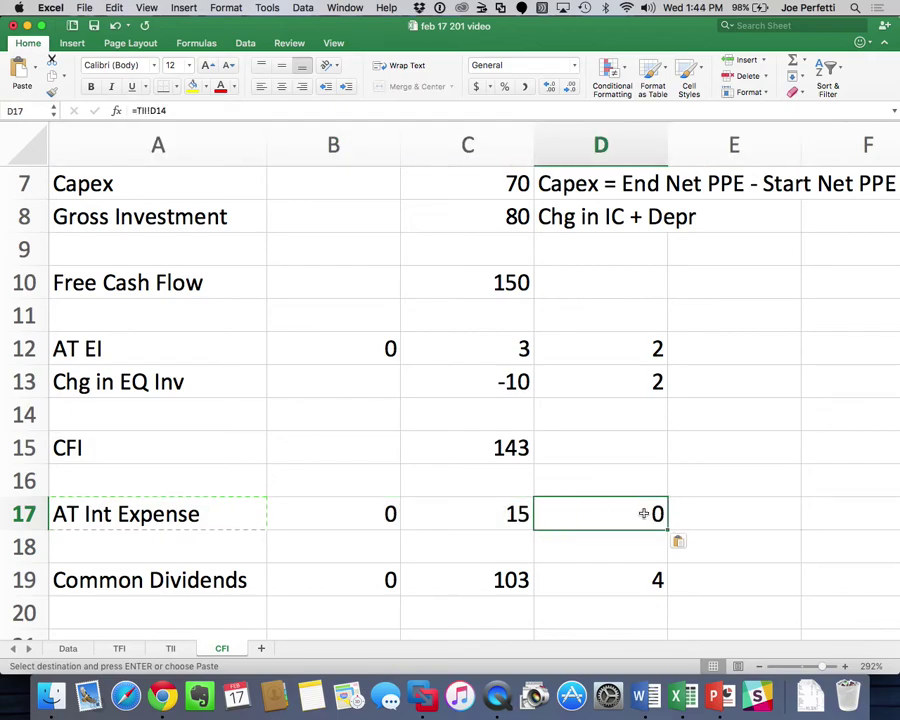
key("Return")
left_click(515, 512)
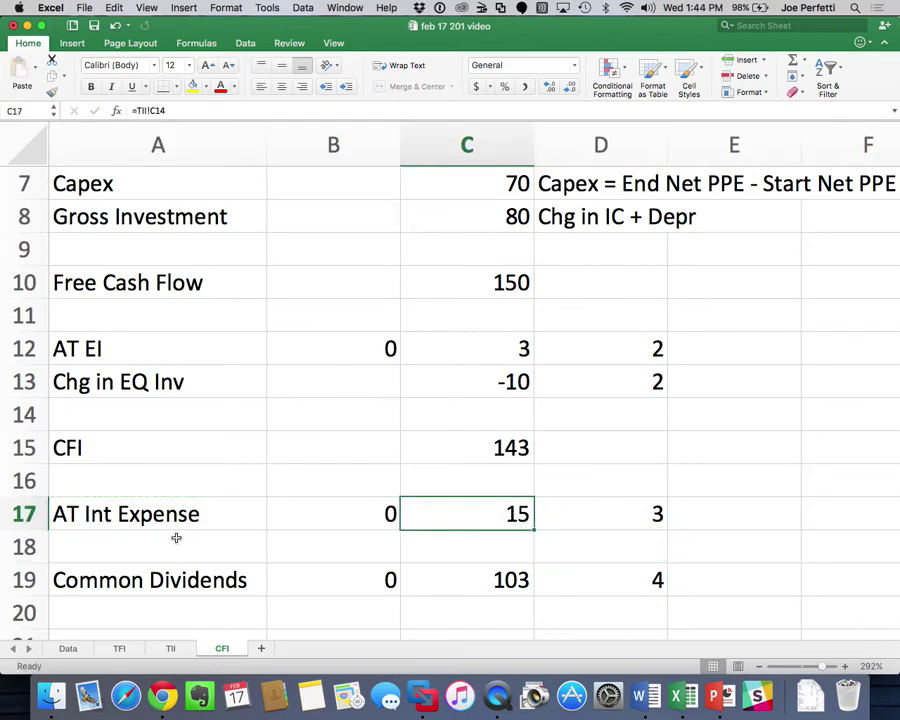
left_click(137, 542)
type("Chg ")
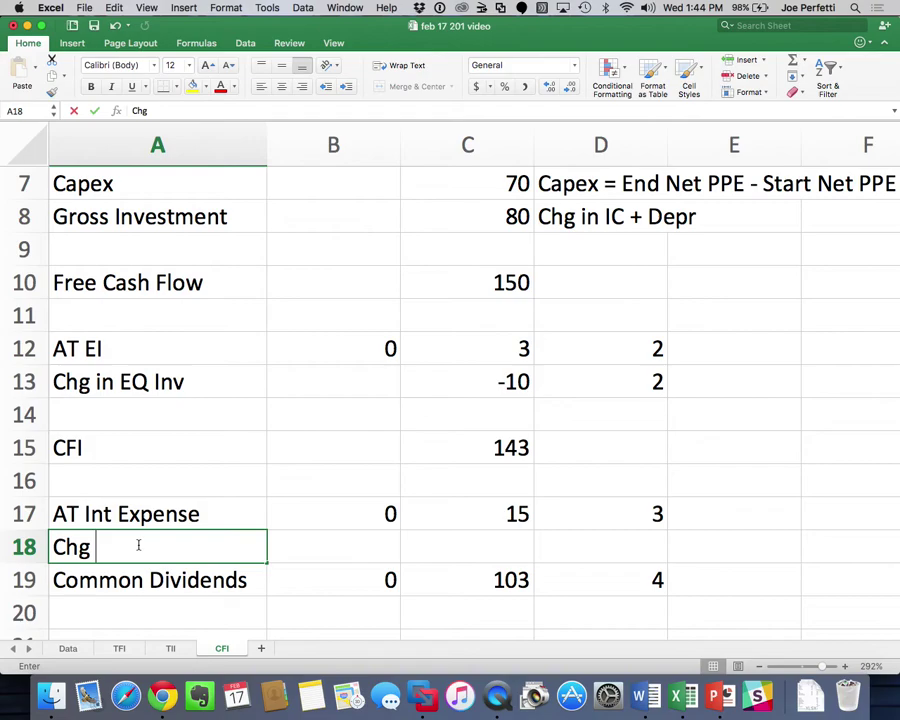
type("in Debt")
Enter =TFI!C13-TFI!B13 in C18 as the debt change and put label 3 in D18.
key("Return")
key("Right")
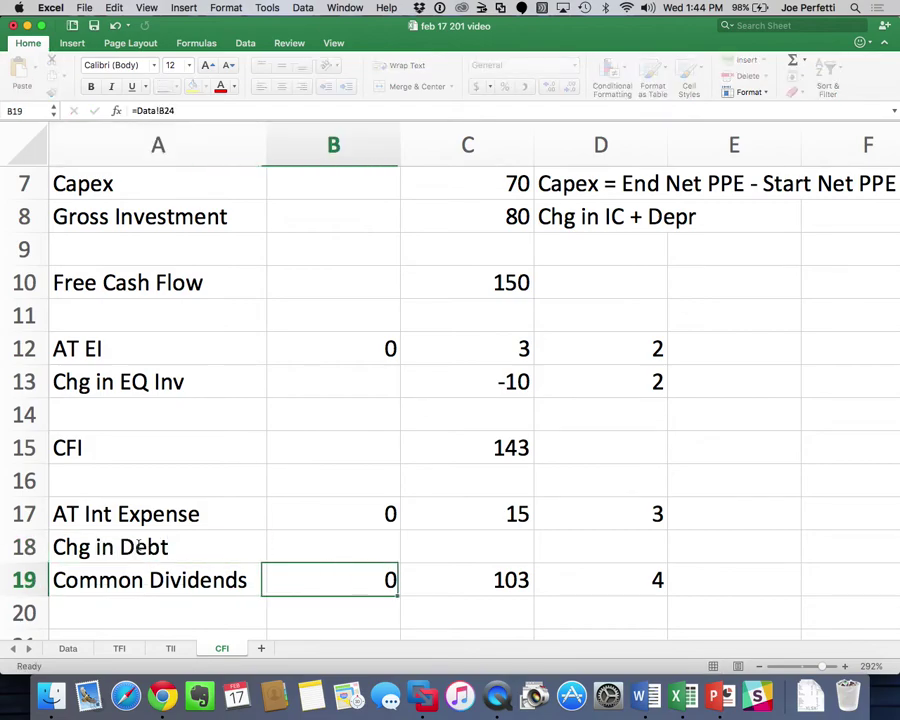
key("Right")
key("Up")
type("=")
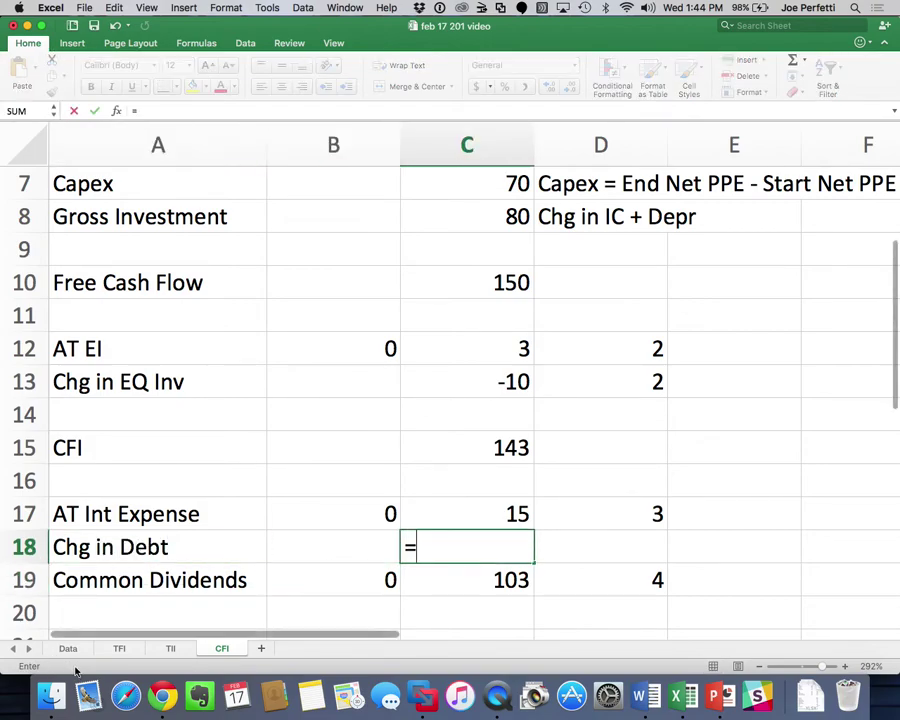
left_click(122, 648)
scroll(366, 426, "down", 1)
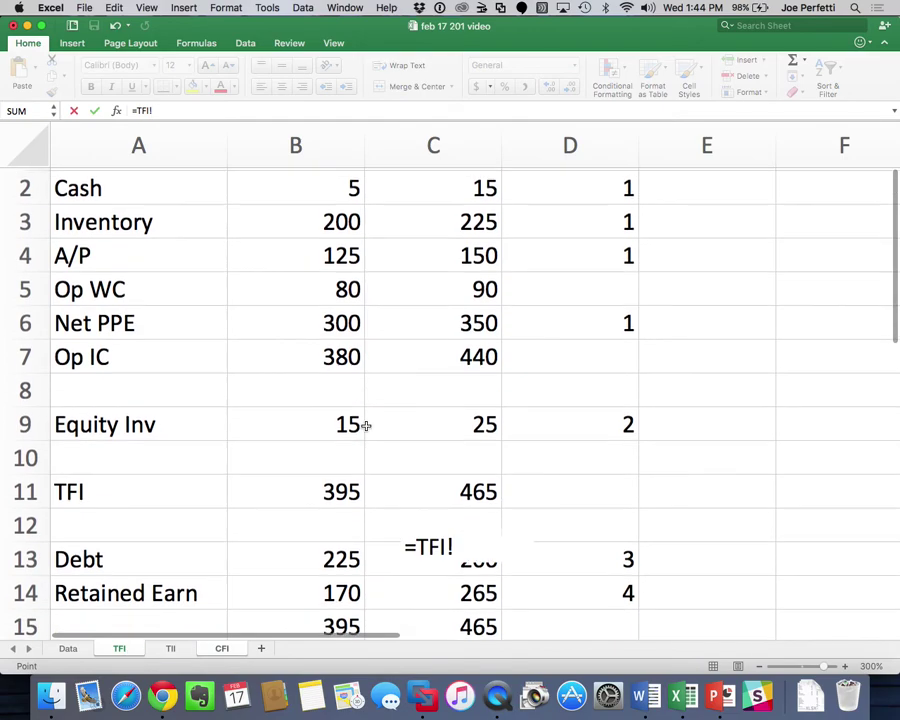
scroll(366, 426, "down", 3)
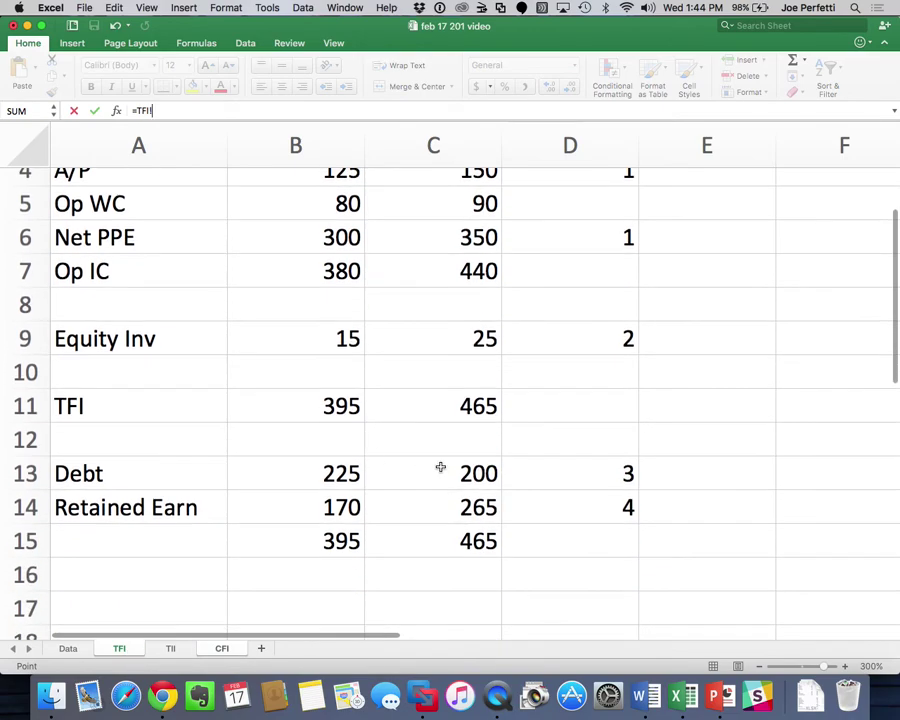
left_click(440, 467)
type("-")
left_click(332, 474)
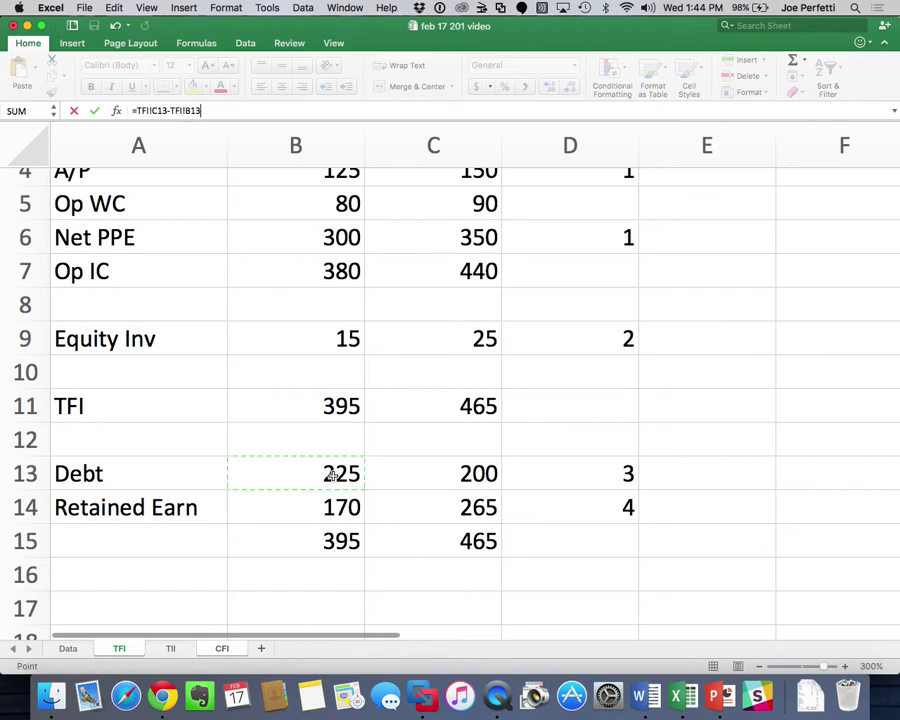
key("Return")
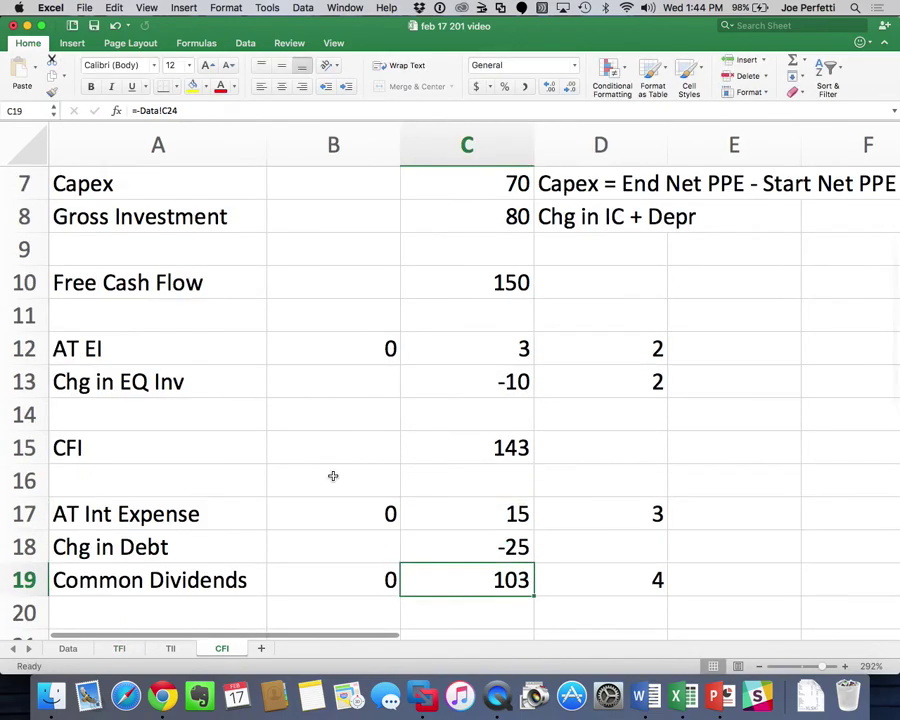
left_click(624, 542)
type("3")
key("Return")
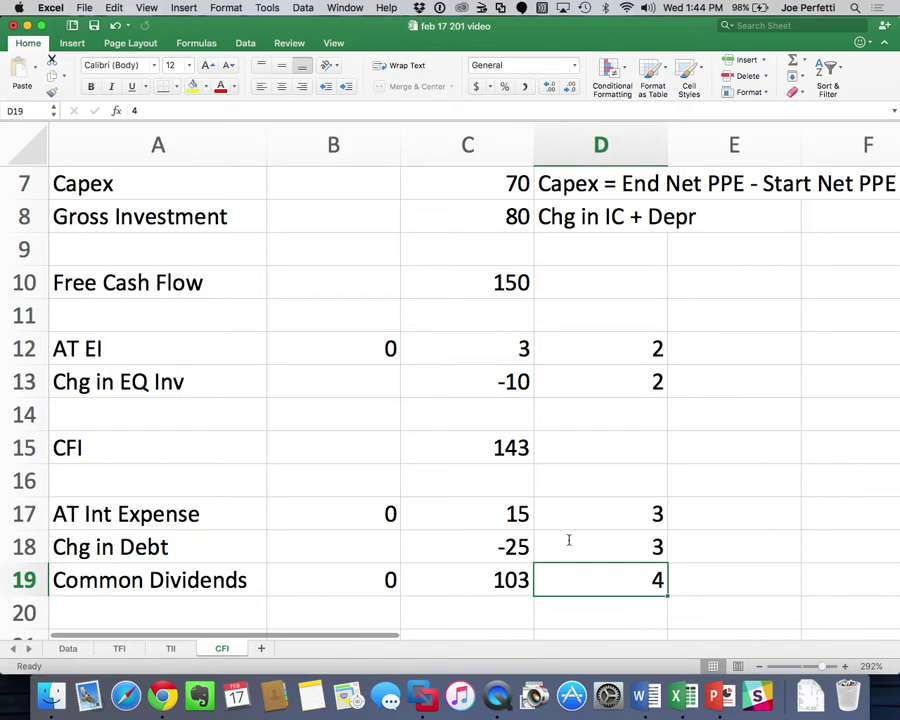
Negate the formula to =-(TFI!C13-TFI!B13) so Chg in Debt shows 25.
double_click(490, 546)
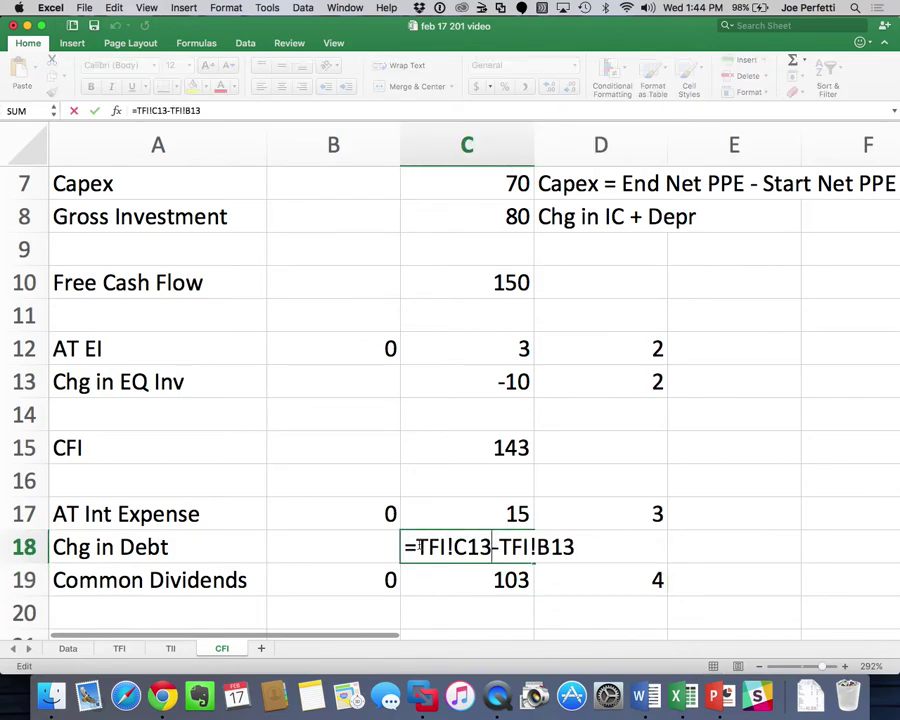
left_click(420, 546)
key("BackSpace")
type("-")
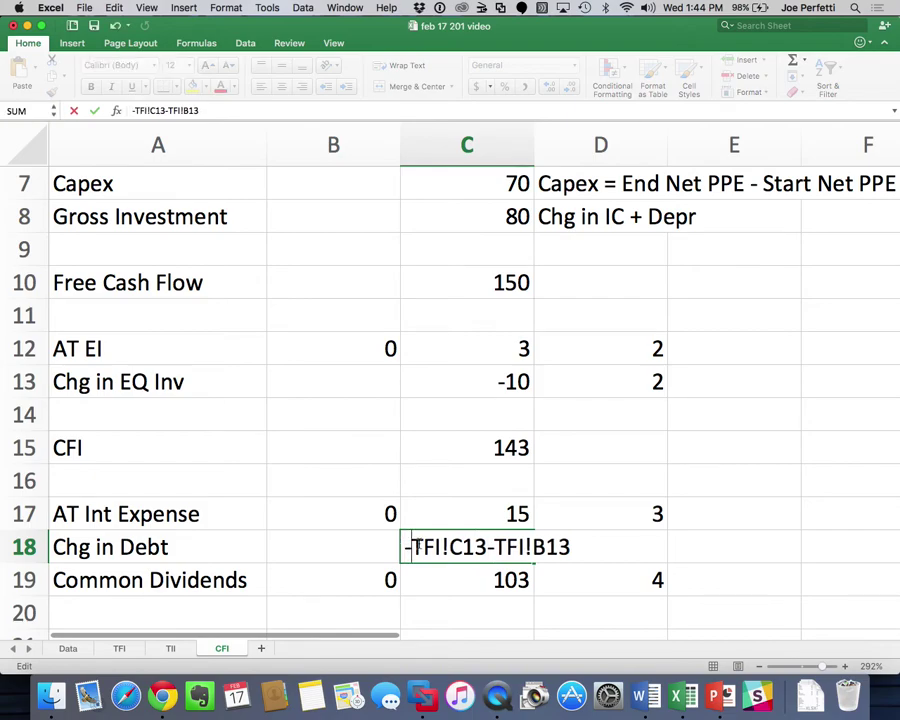
type("(")
key("End")
type(")")
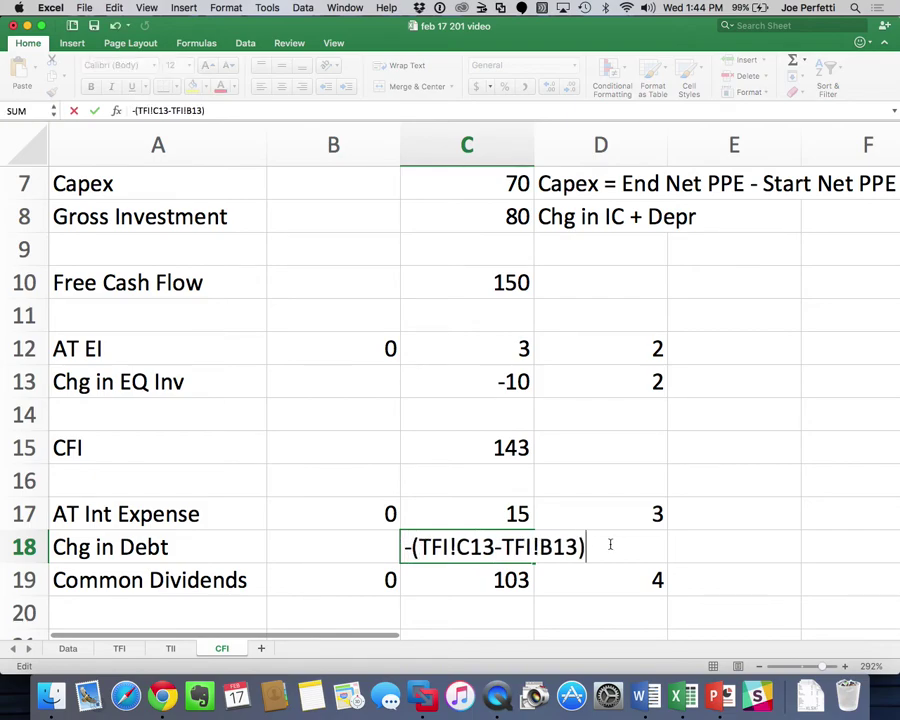
key("Return")
scroll(610, 544, "down", 4)
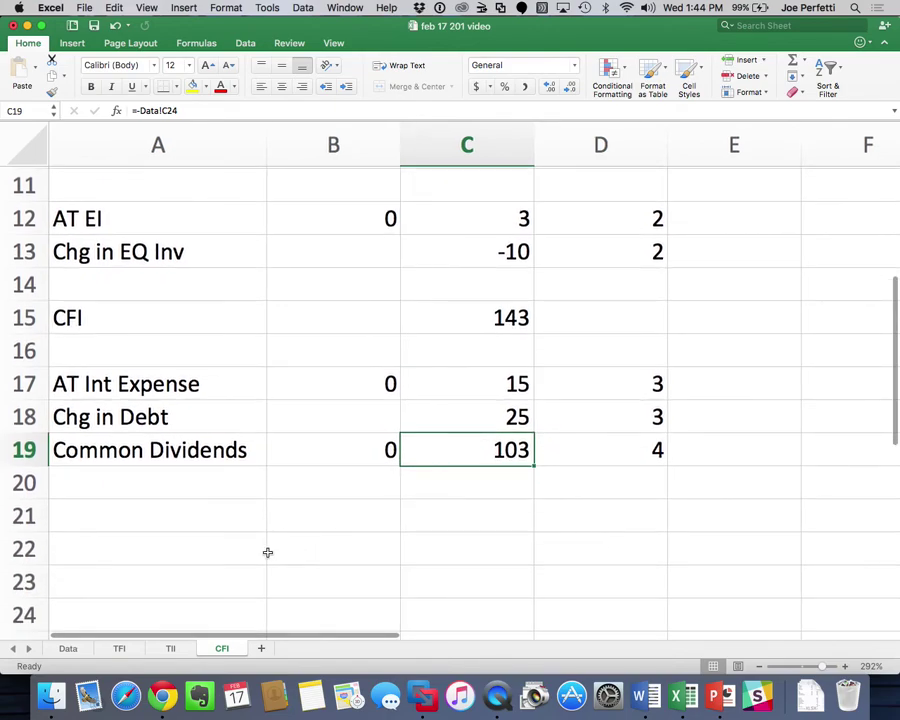
Link A20 to the Retained Earn label on the TFI sheet (=TFI!A14).
left_click(179, 482)
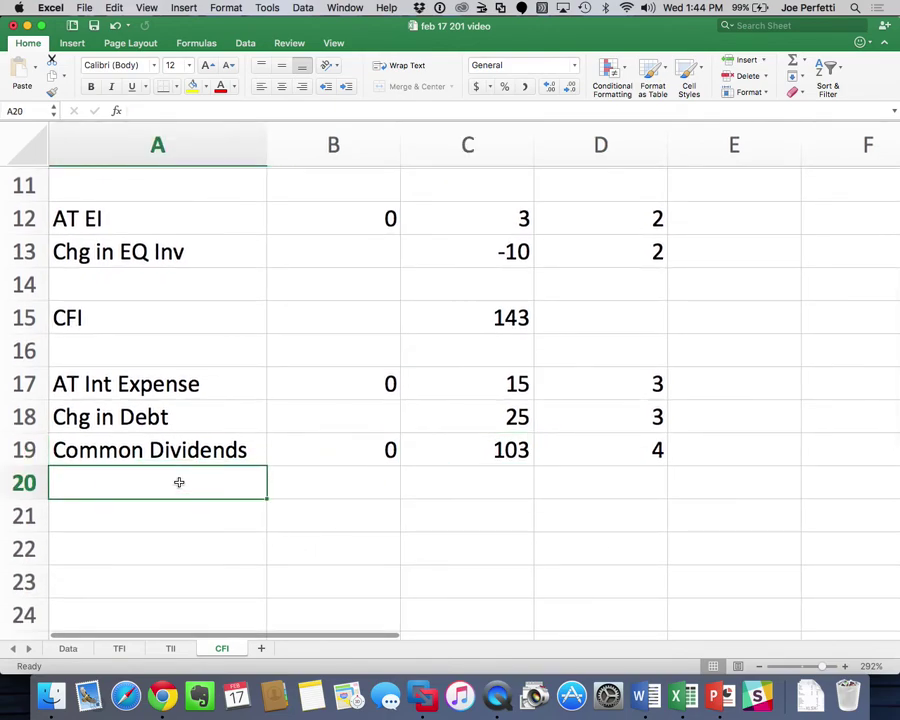
type("=")
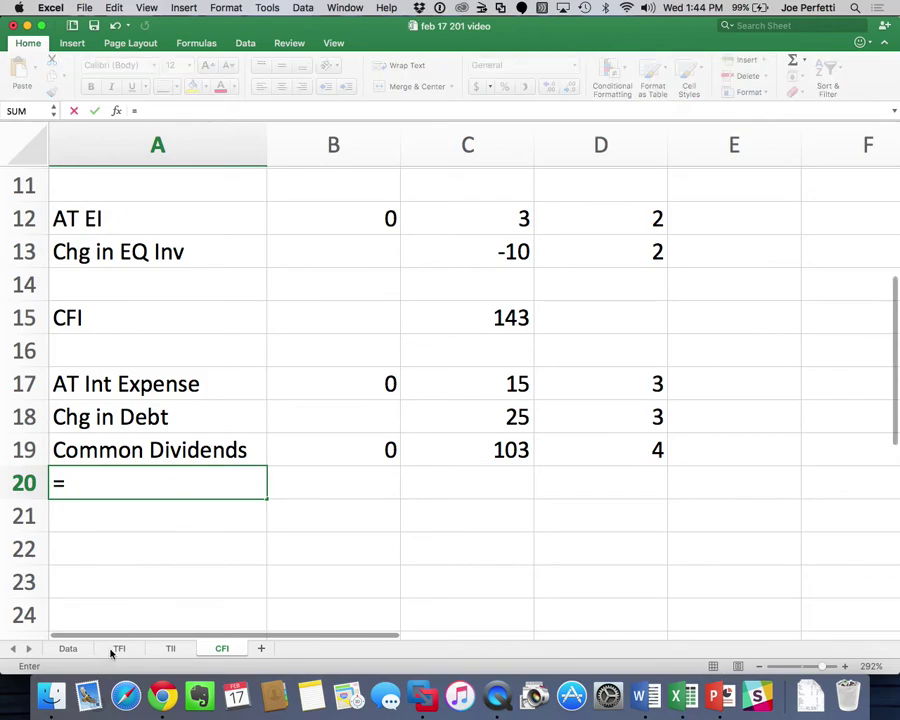
left_click(114, 649)
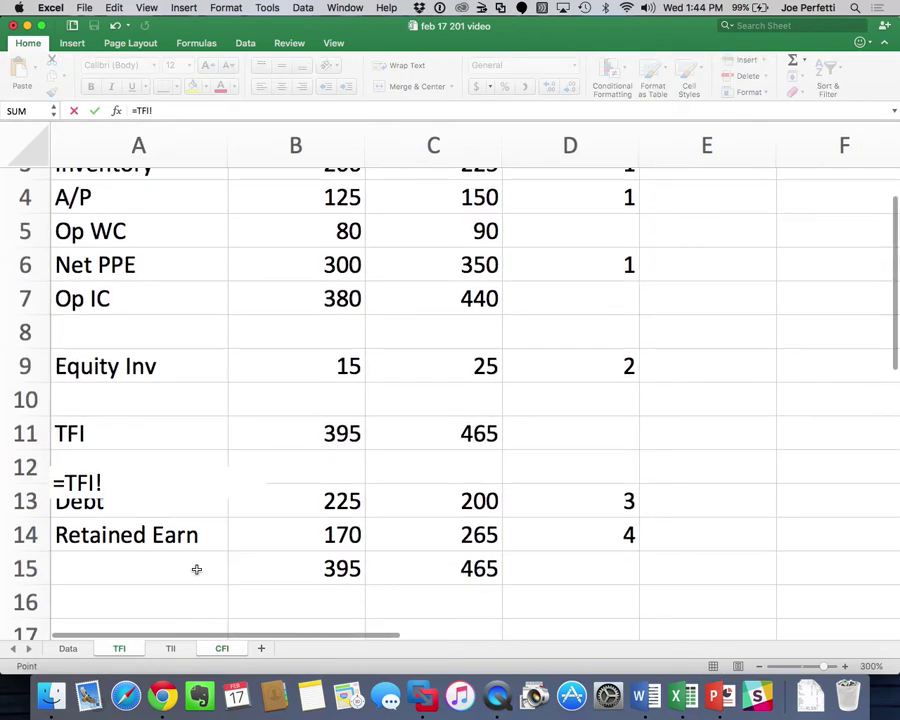
scroll(197, 569, "down", 5)
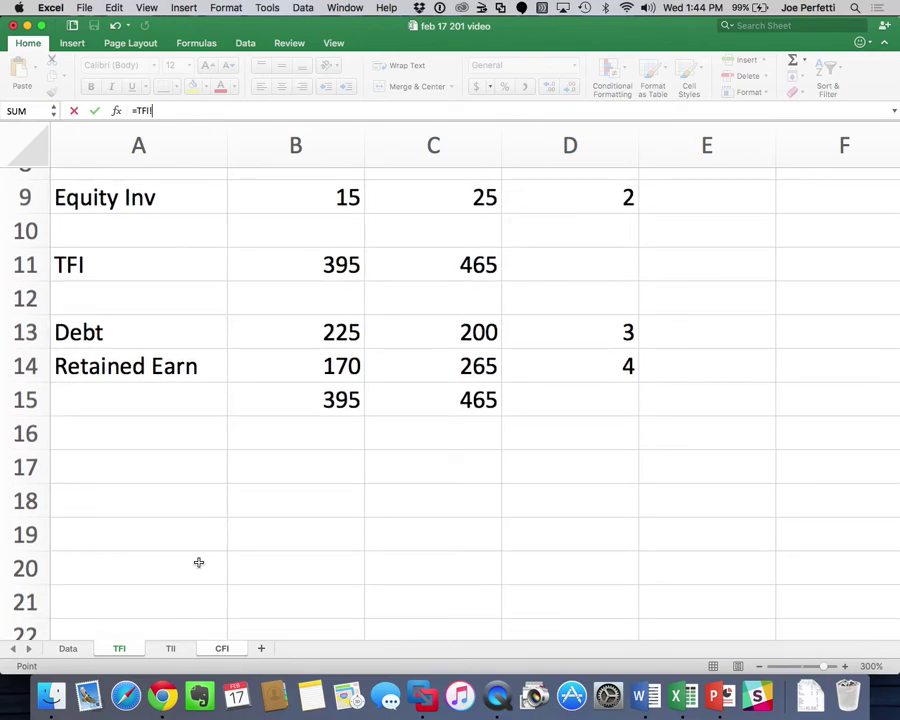
left_click(195, 370)
key("Return")
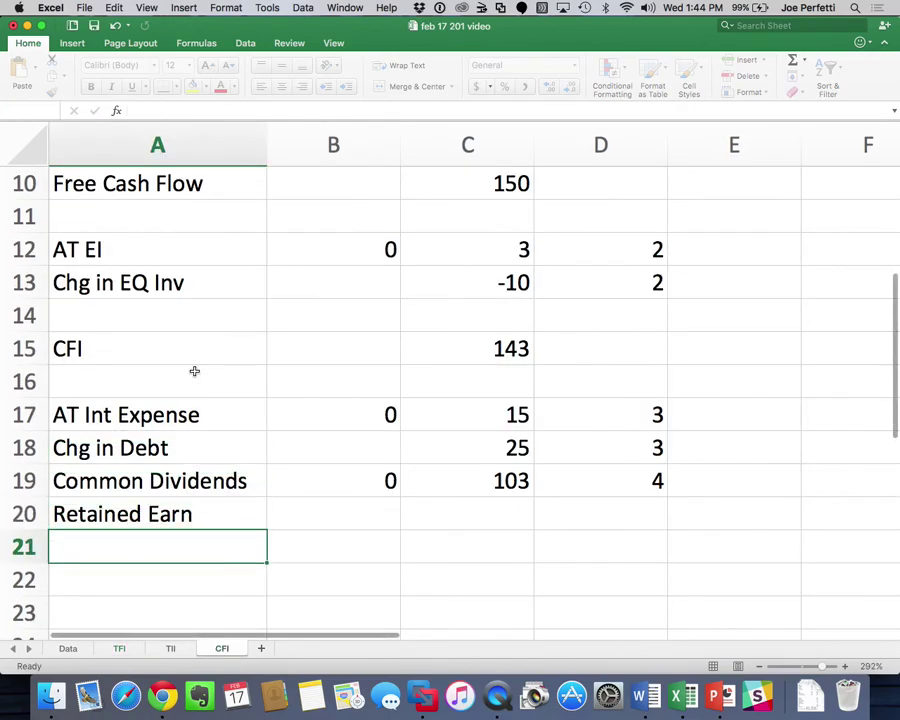
Enter =TFI!C14-TFI!B14 in C20 and label 4 in D20.
left_click(513, 512)
type("=")
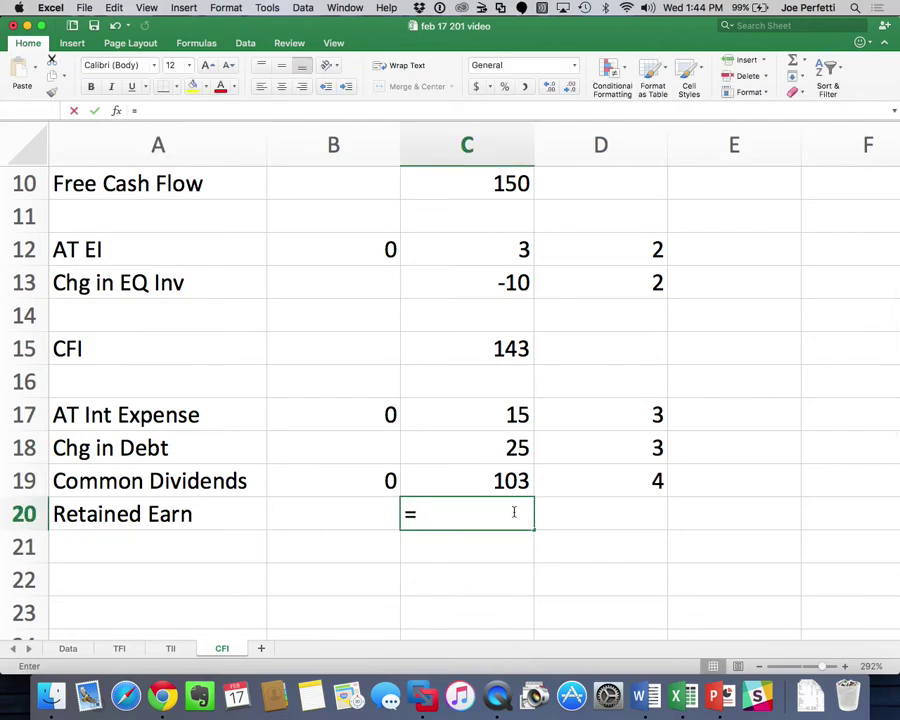
left_click(120, 648)
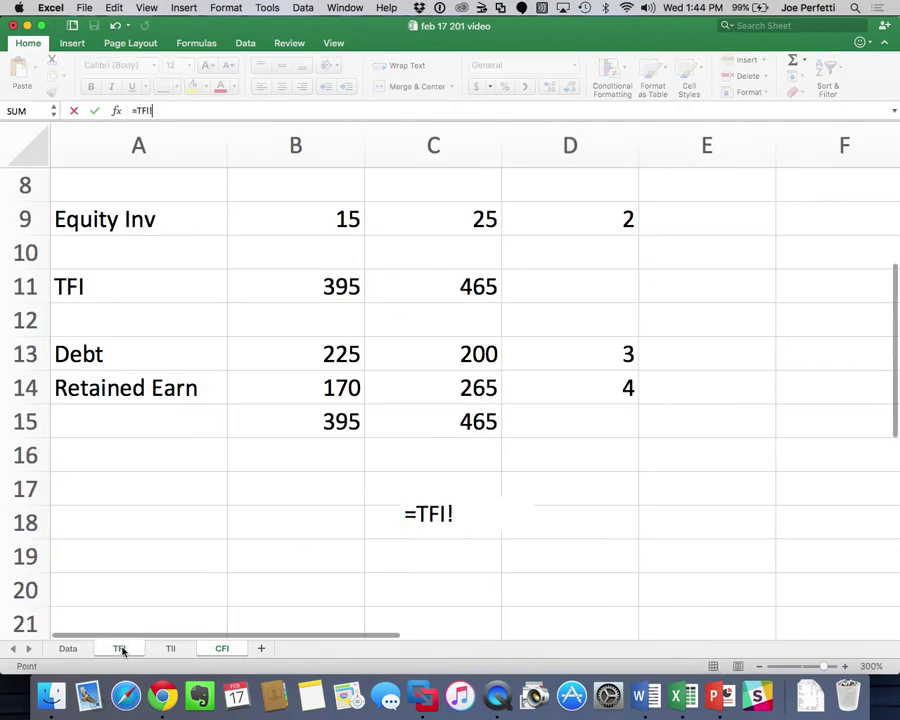
left_click(463, 389)
type("-")
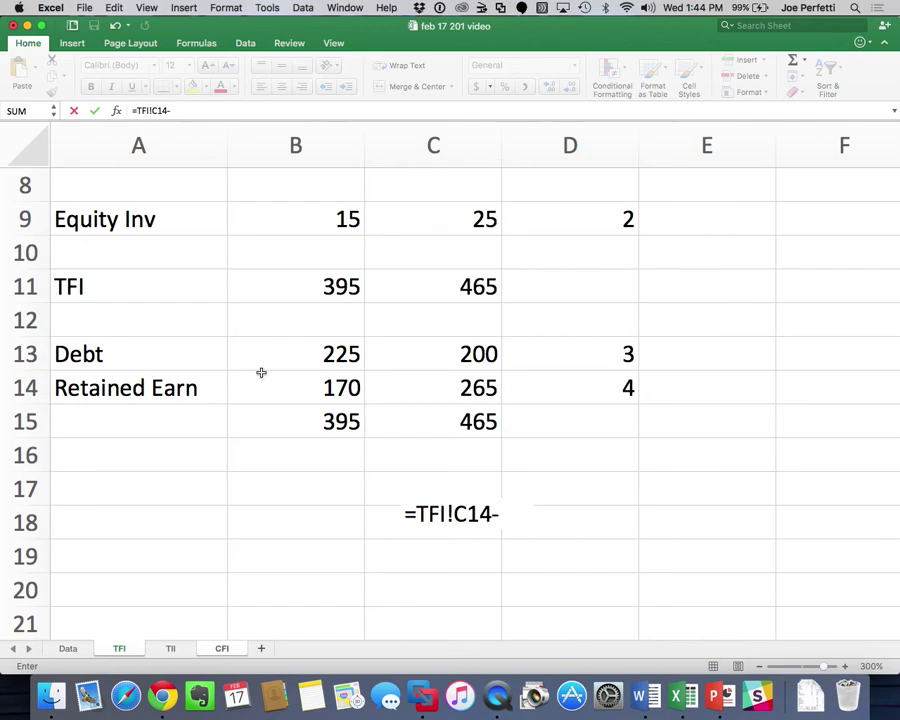
left_click(295, 387)
key("Return")
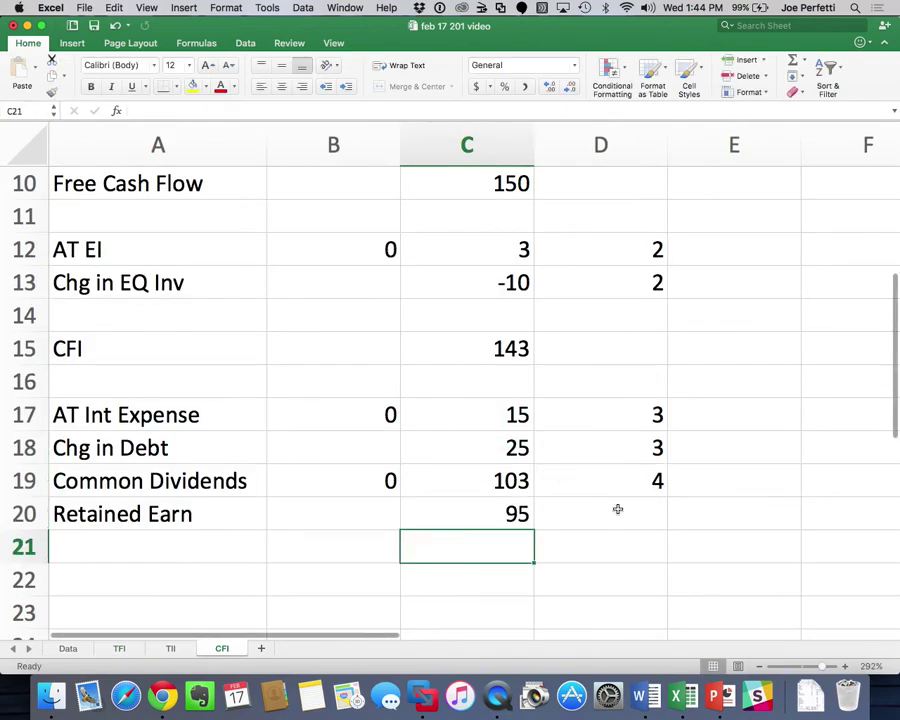
left_click(618, 509)
type("4")
key("Return")
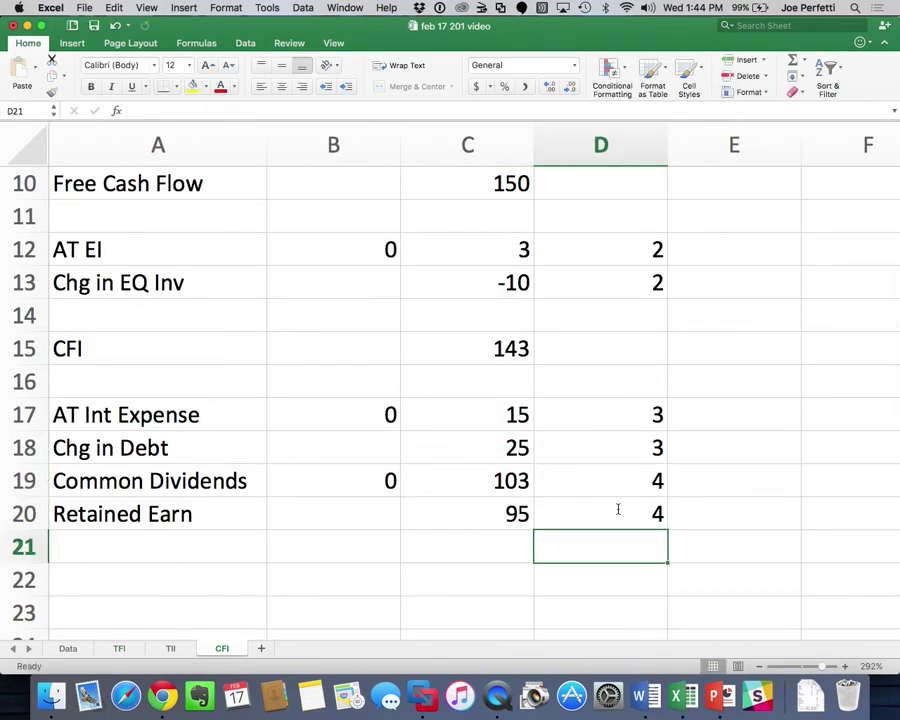
Negate the Retained Earn formula to -(TFI!C14-TFI!B14), showing -95.
left_click(493, 503)
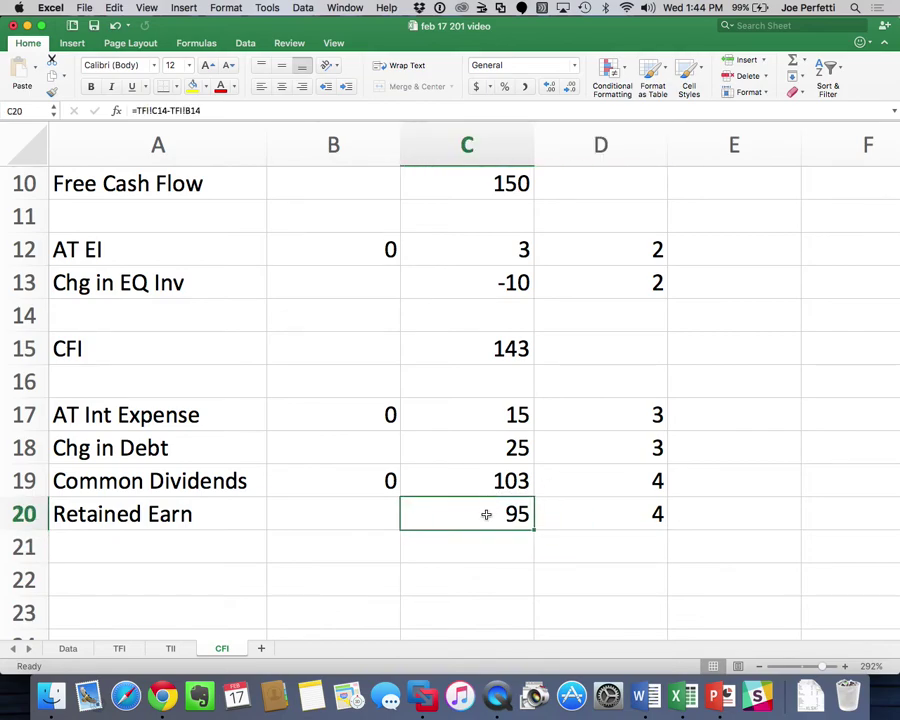
double_click(458, 513)
key("Home")
key("Delete")
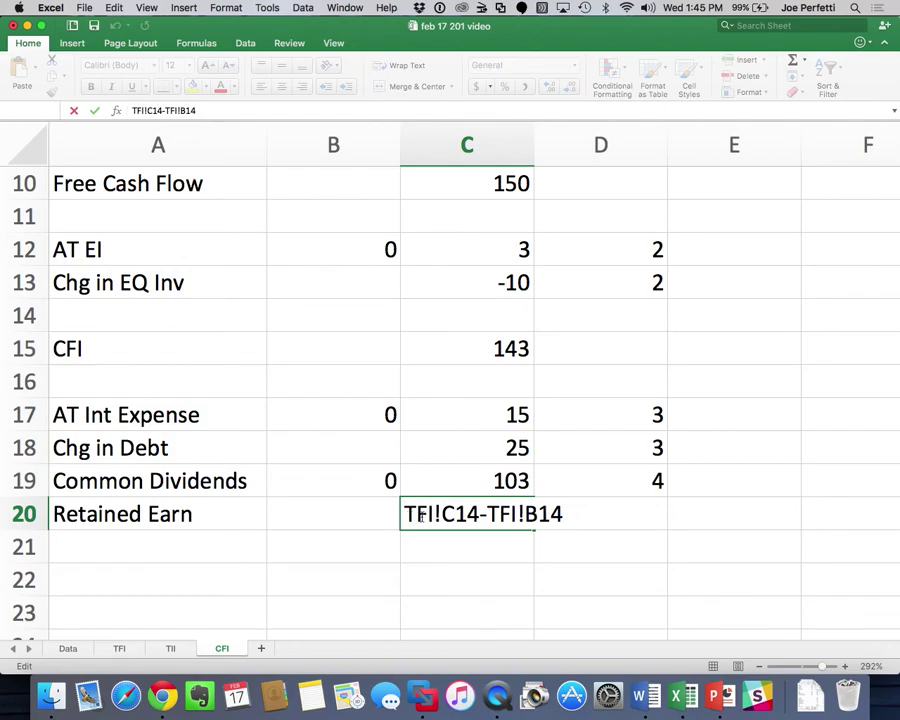
type("-(")
left_click(594, 502)
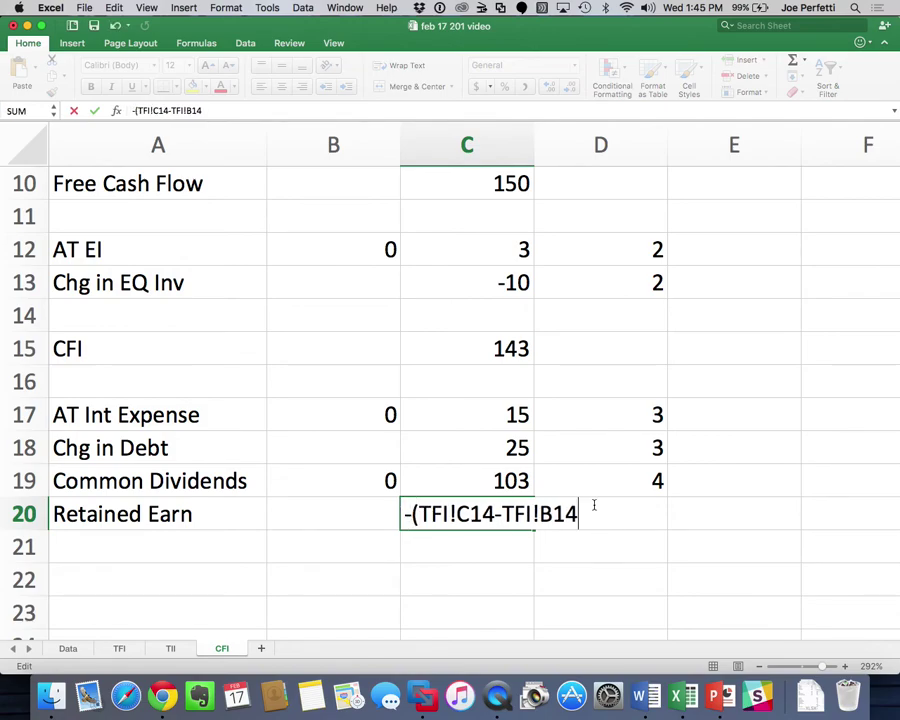
type(")")
key("Return")
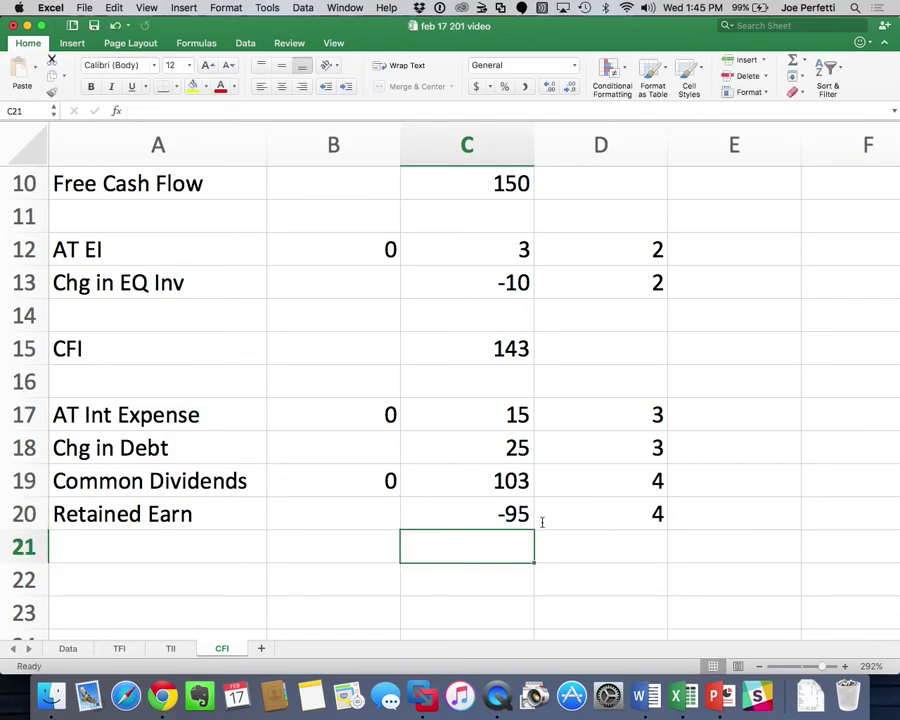
AutoSum C17:C20 into C21 and drop Retained Earn's leading minus, giving a 238 total.
left_click(789, 63)
key("Return")
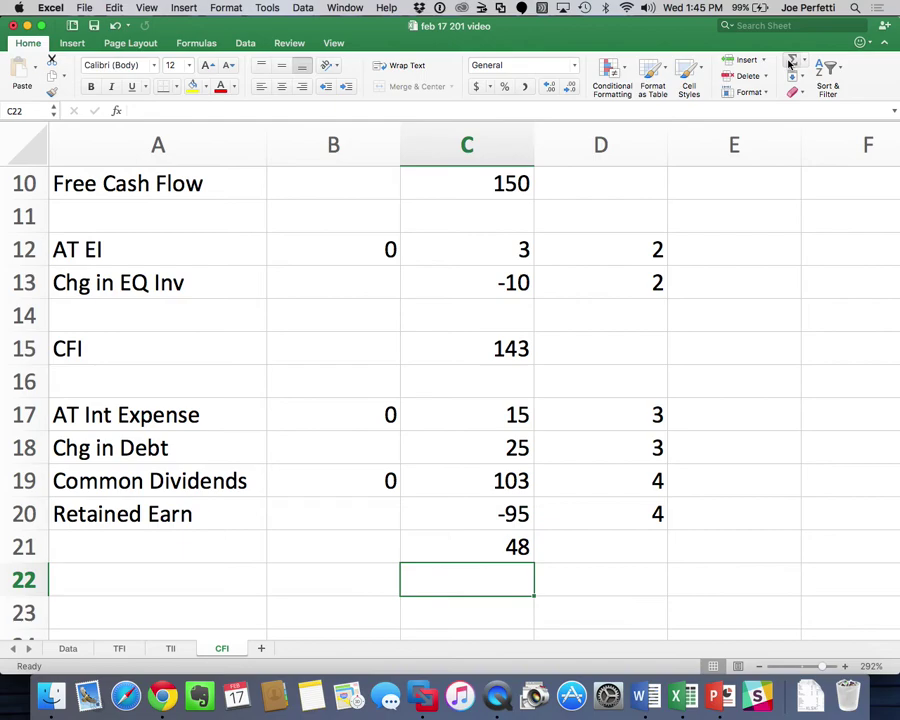
double_click(475, 513)
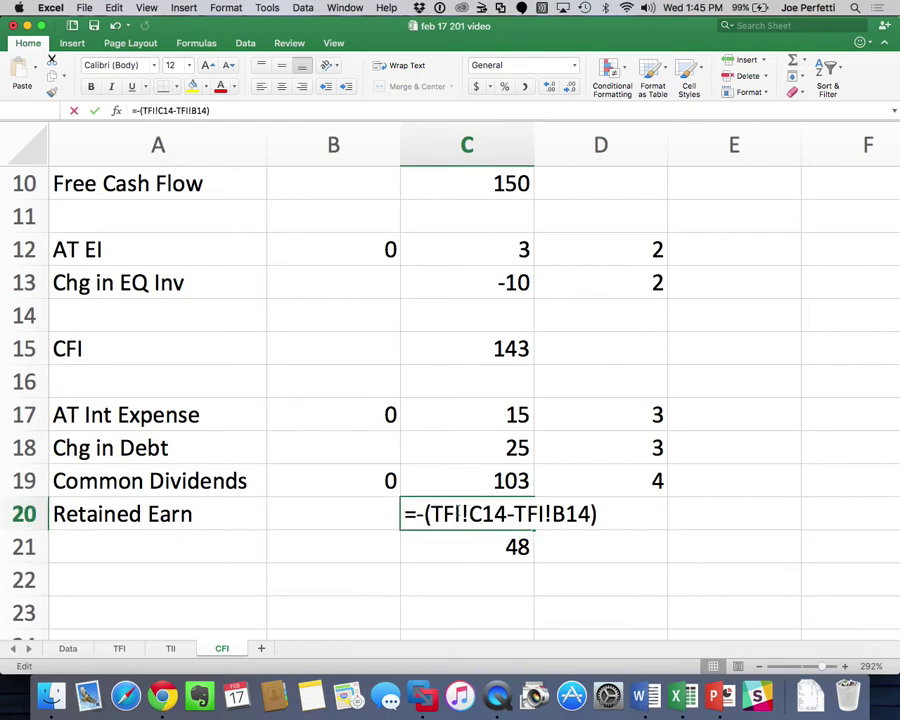
left_click(424, 513)
key("BackSpace")
key("Return")
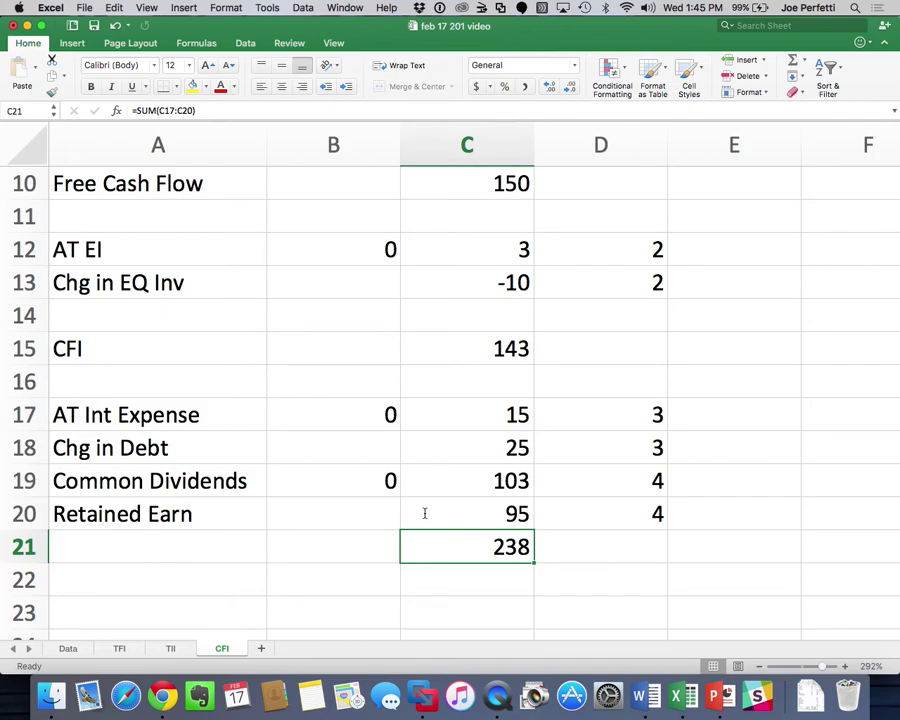
left_click(36, 513)
Delete row 20 (Retained Earn) so the financing total becomes 143.
right_click(40, 513)
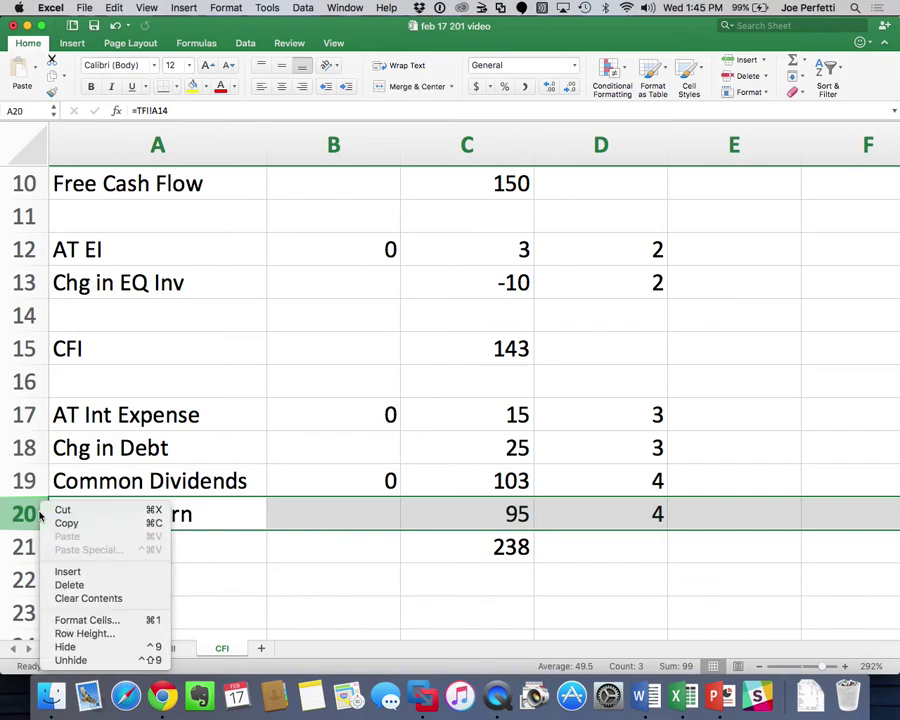
left_click(77, 585)
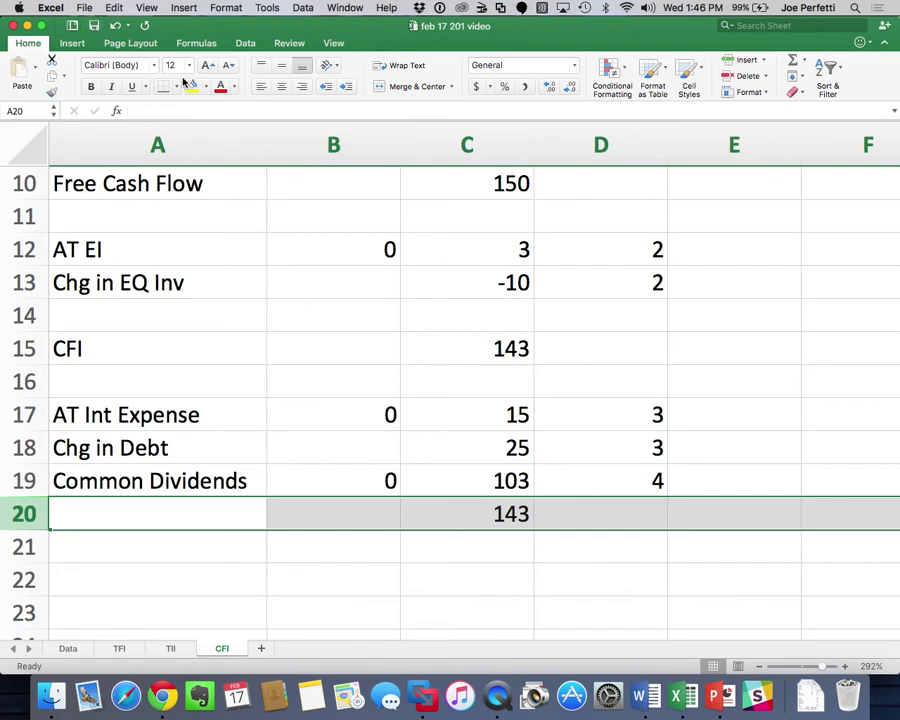
scroll(300, 384, "up", 5)
scroll(300, 384, "up", 2)
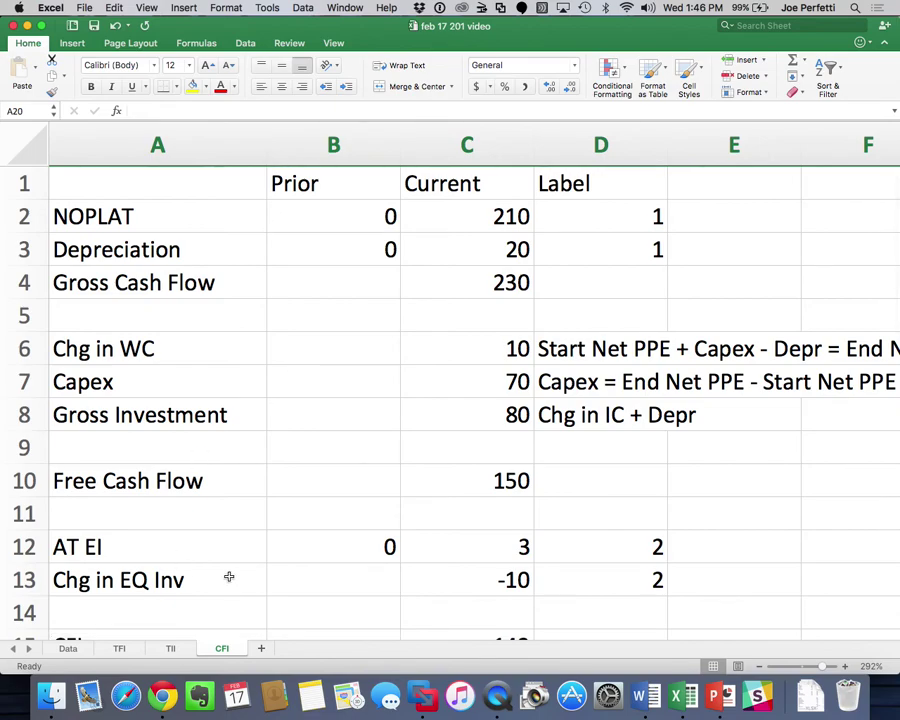
scroll(228, 578, "down", 1)
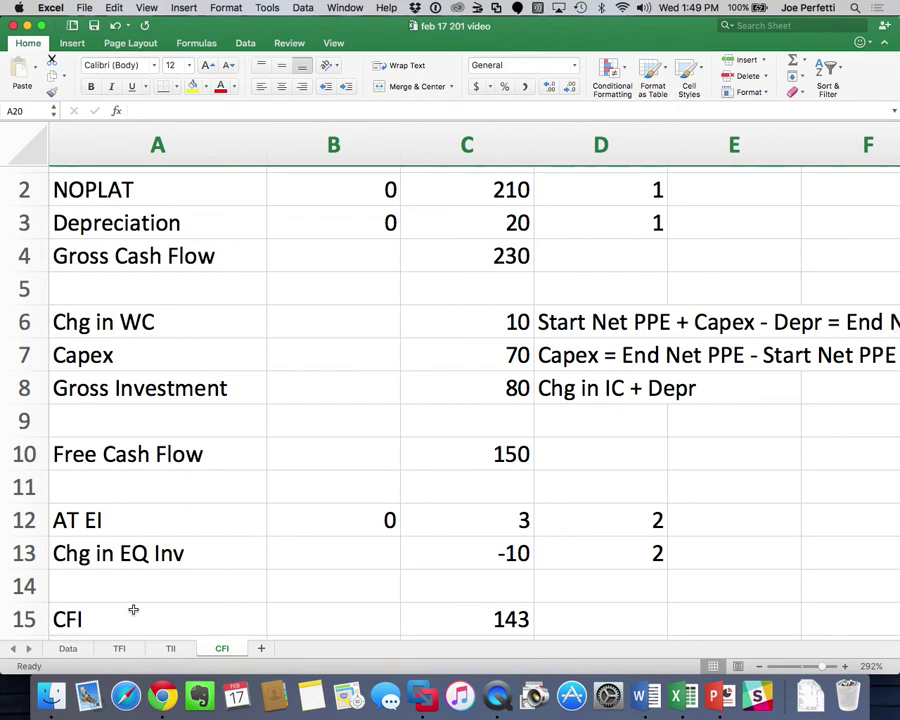
Show the TII sheet (Net Income 198, TII 213), then bring QuickTime Player forward.
left_click(172, 649)
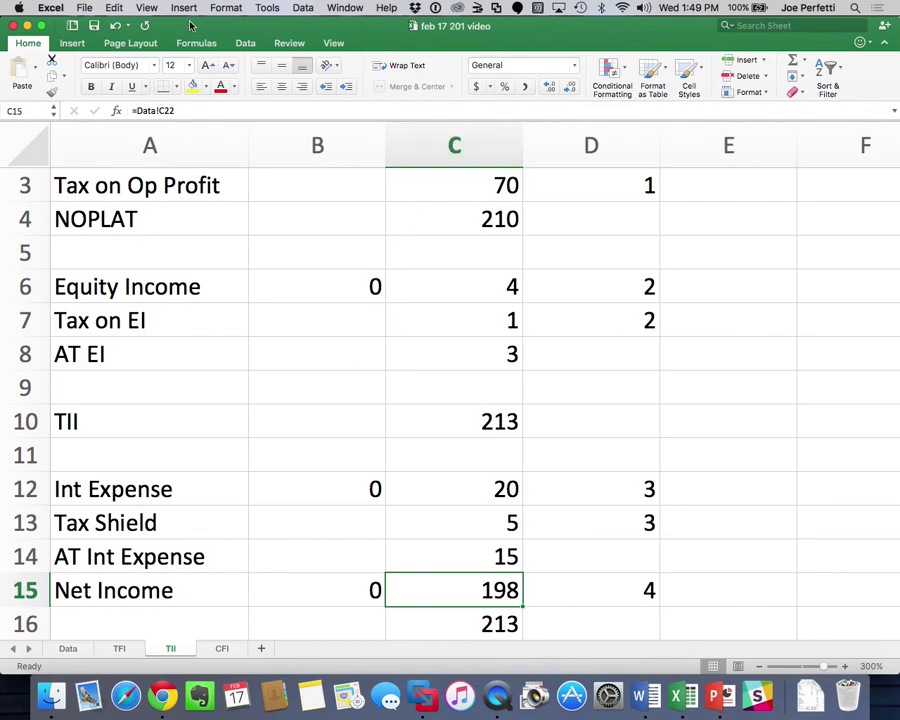
left_click(497, 697)
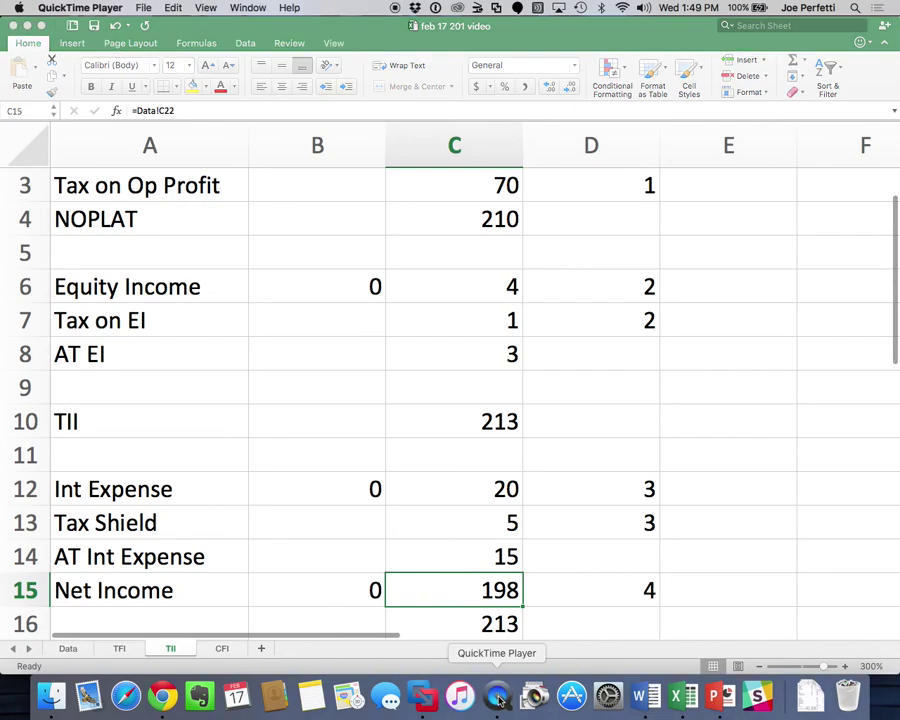